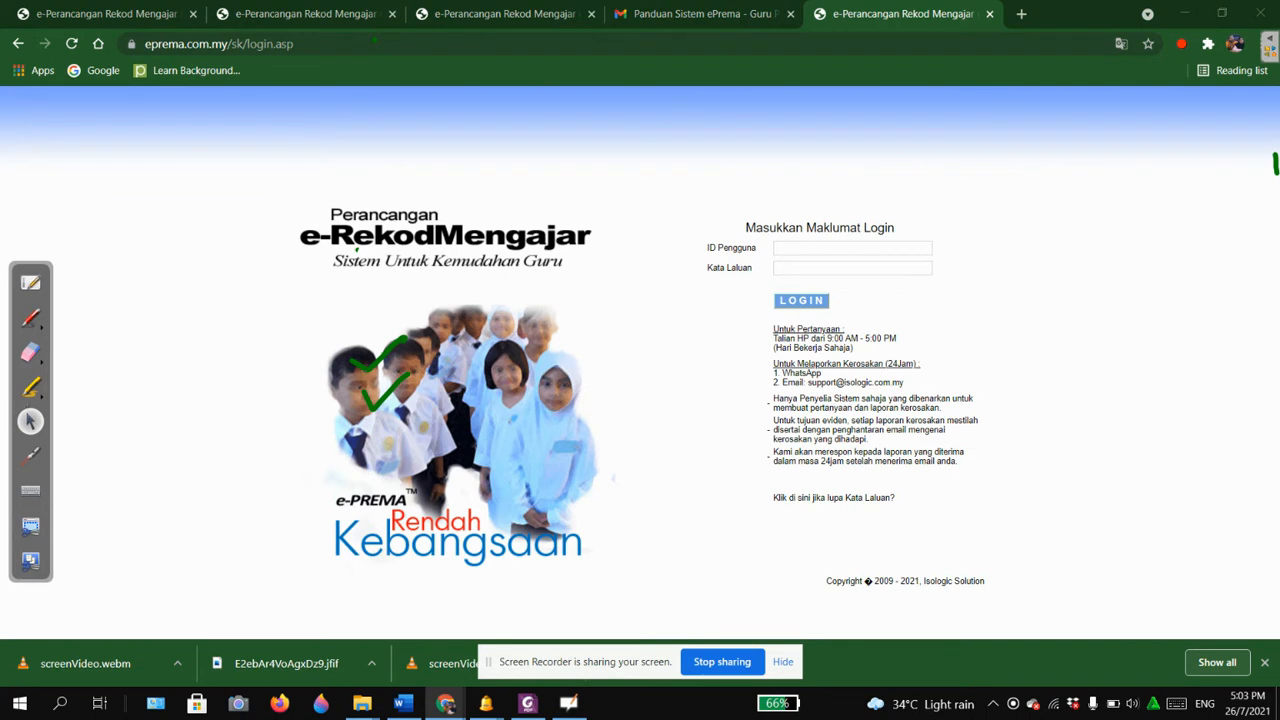
Erase the green check marks drawn over the pupils' picture on the ePrema login page
left_click(31, 353)
mouse_move(379, 319)
left_mouse_down()
mouse_move(397, 371)
mouse_move(385, 381)
left_mouse_up()
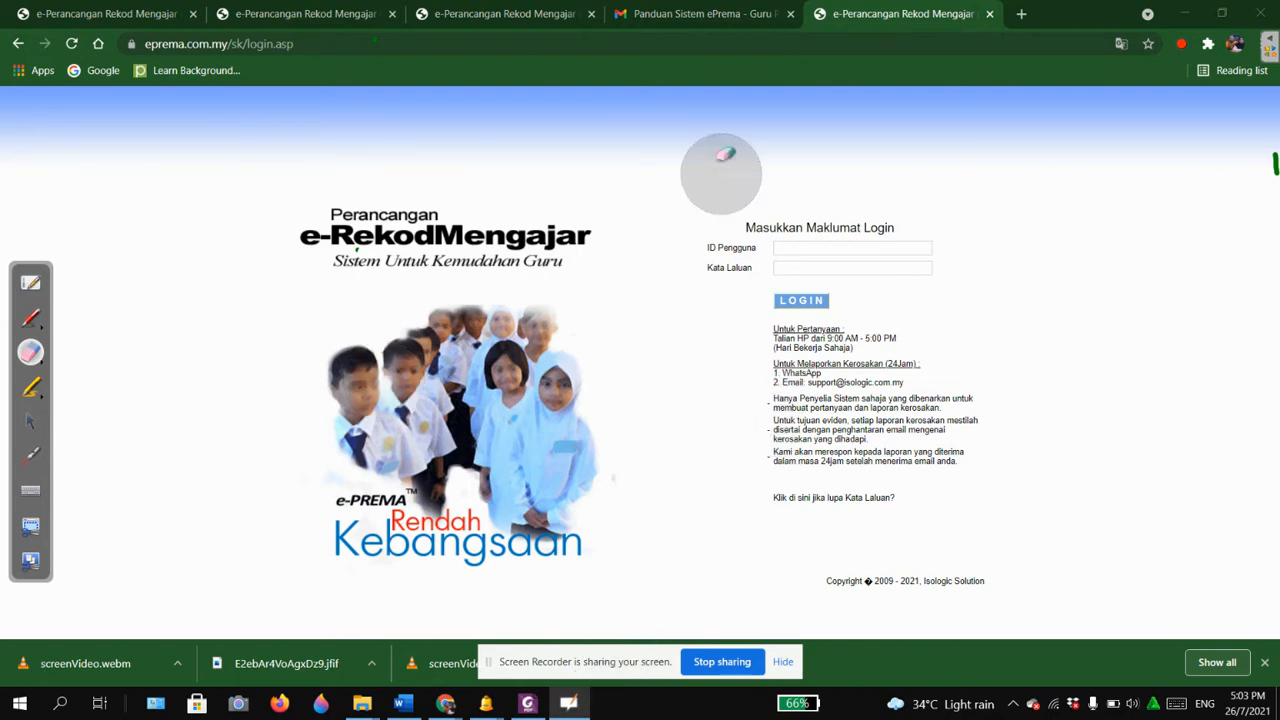
left_click(30, 421)
Review the Panduan Sistem ePrema e-mail in Gmail, examining the attached PDF manual and the list of module videos
left_click(697, 18)
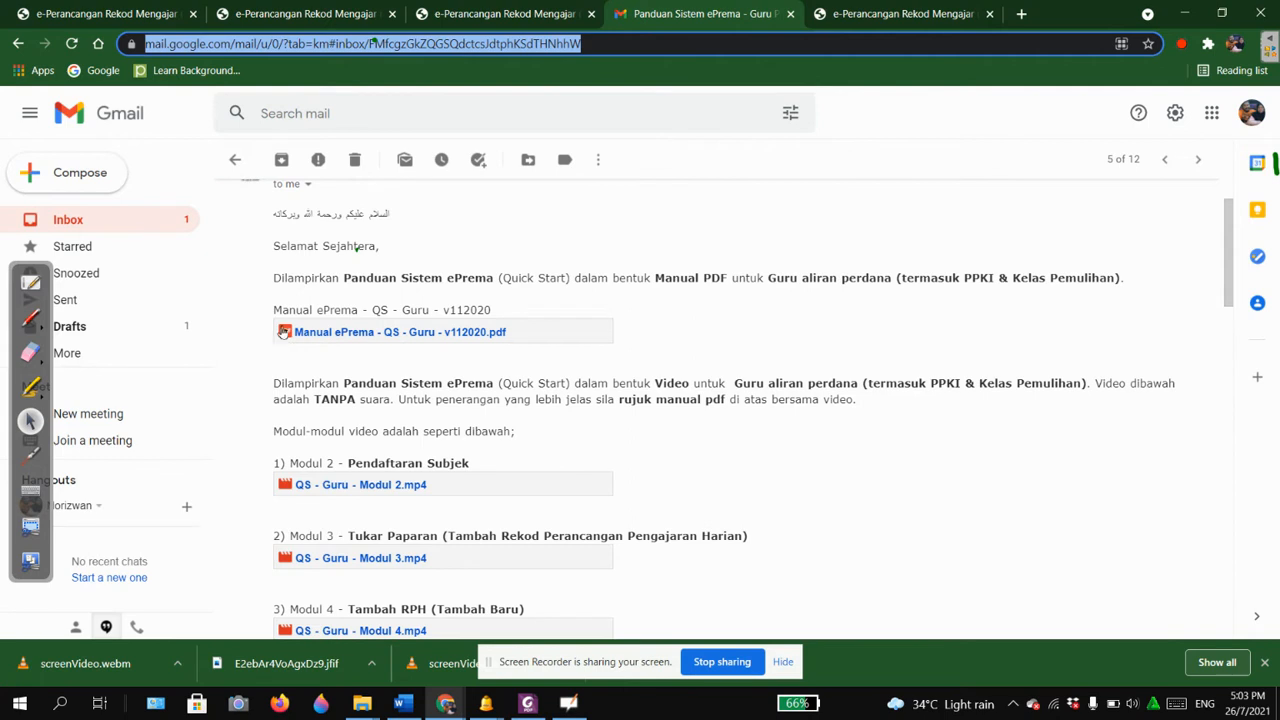
scroll(516, 361, "down", 2)
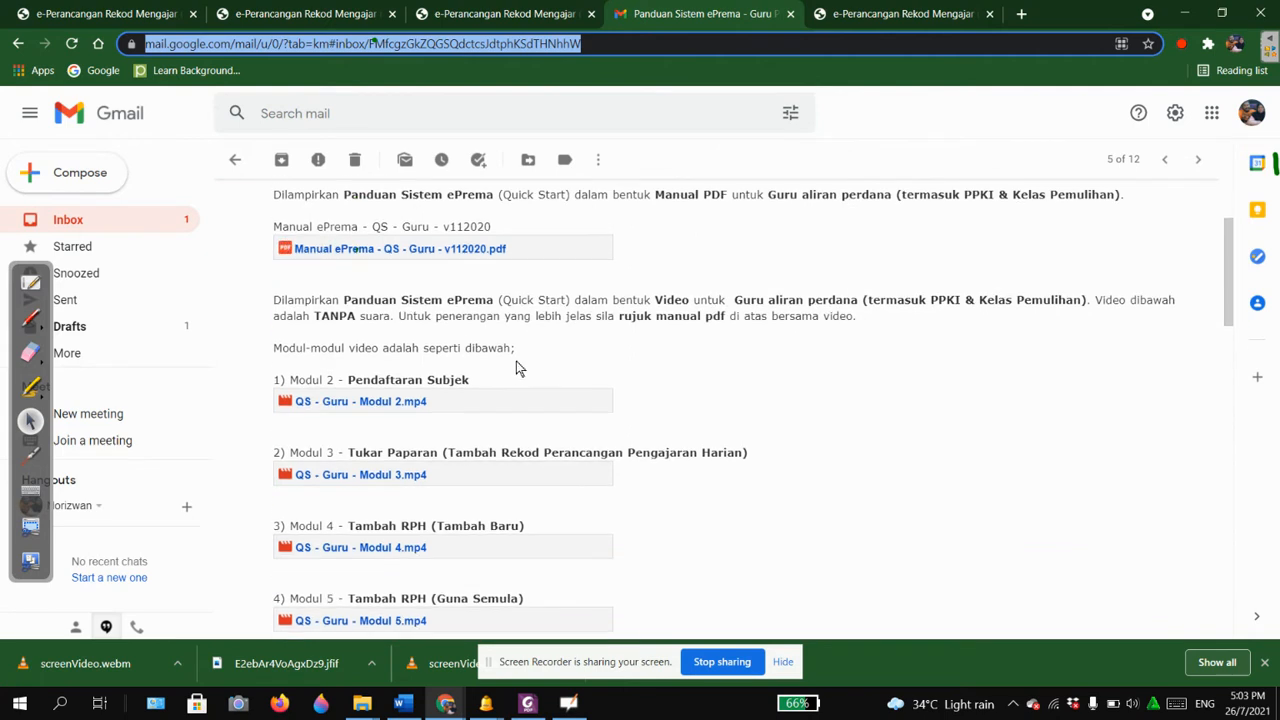
scroll(437, 333, "down", 3)
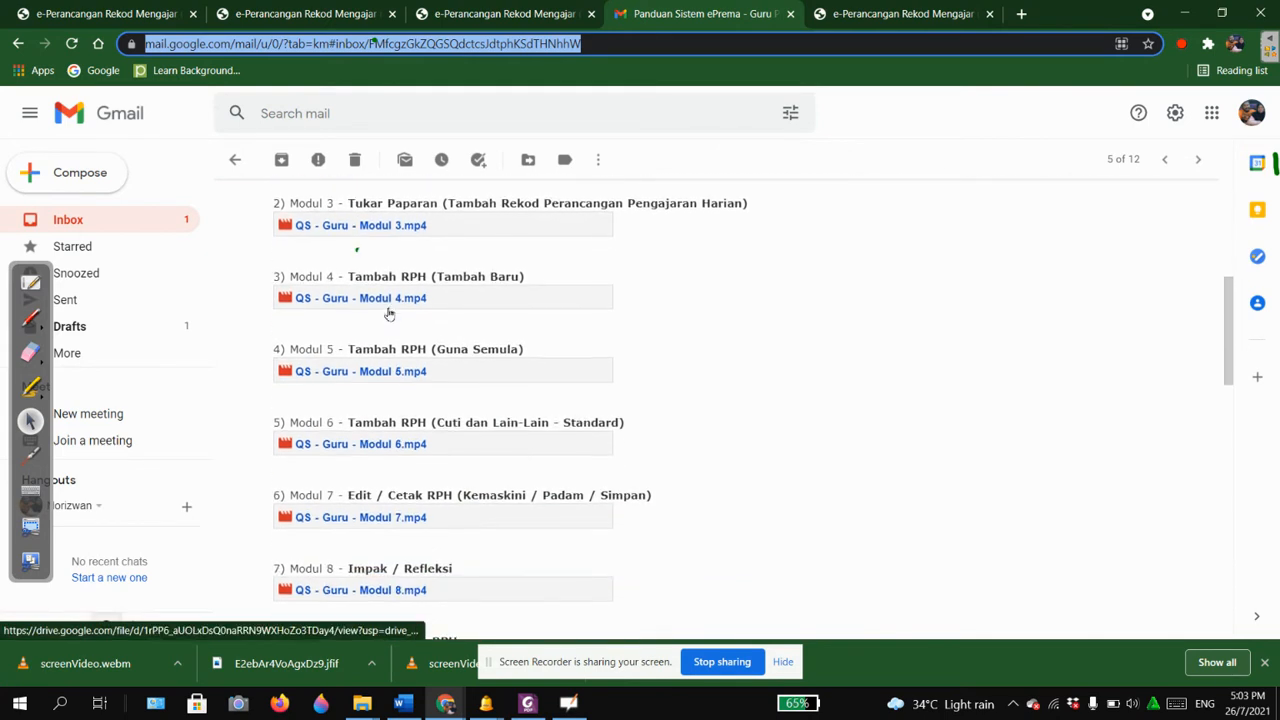
scroll(420, 470, "down", 1)
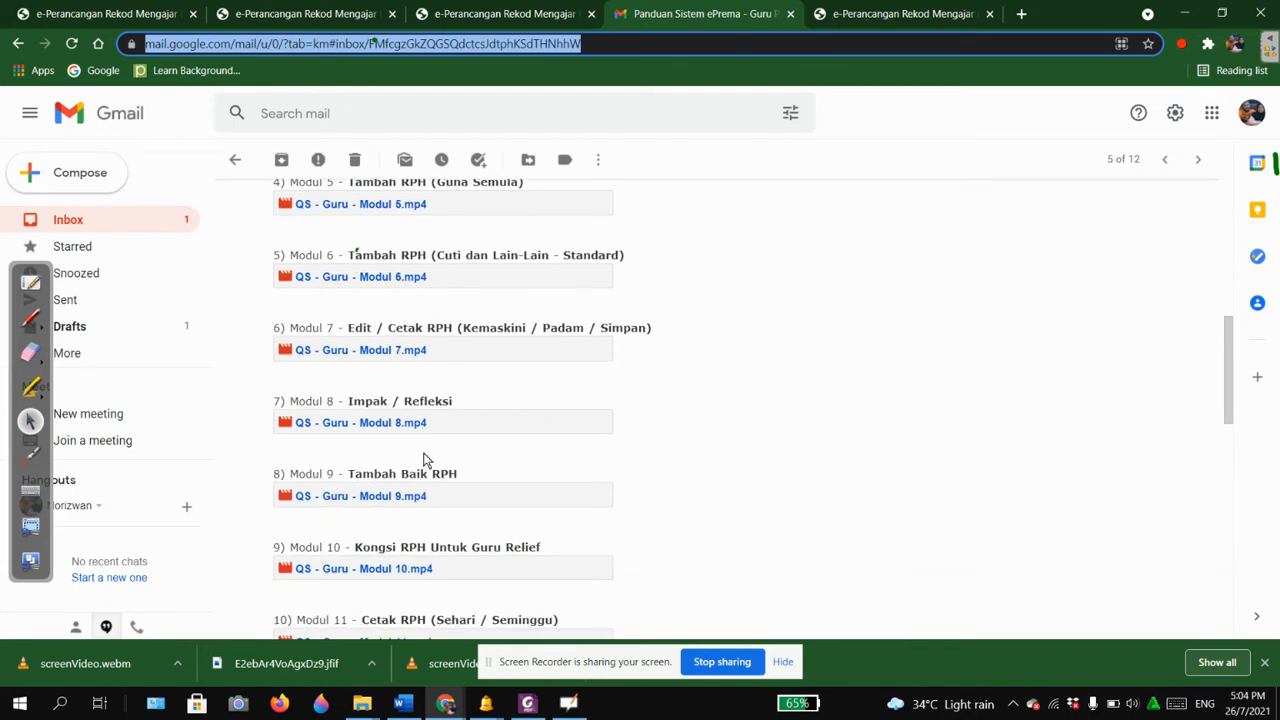
scroll(447, 472, "down", 2)
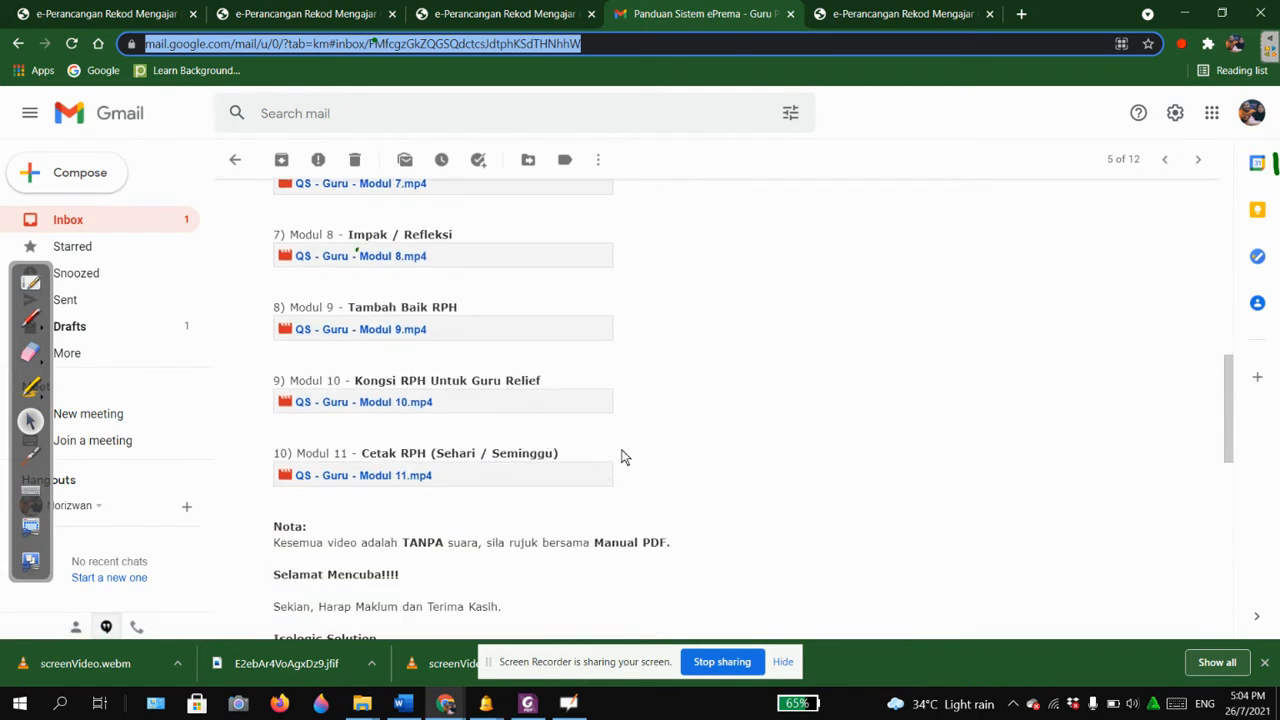
scroll(614, 423, "up", 5)
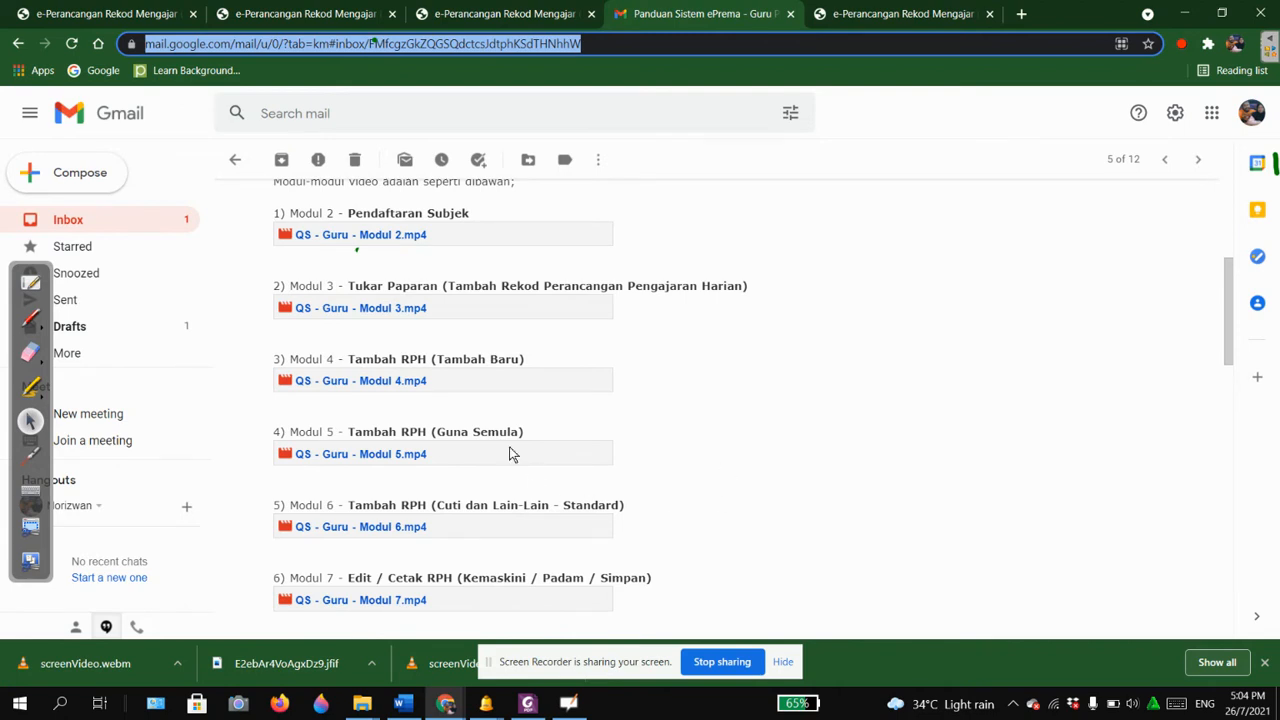
scroll(443, 449, "up", 2)
scroll(560, 425, "down", 2)
left_click(872, 14)
left_click(705, 14)
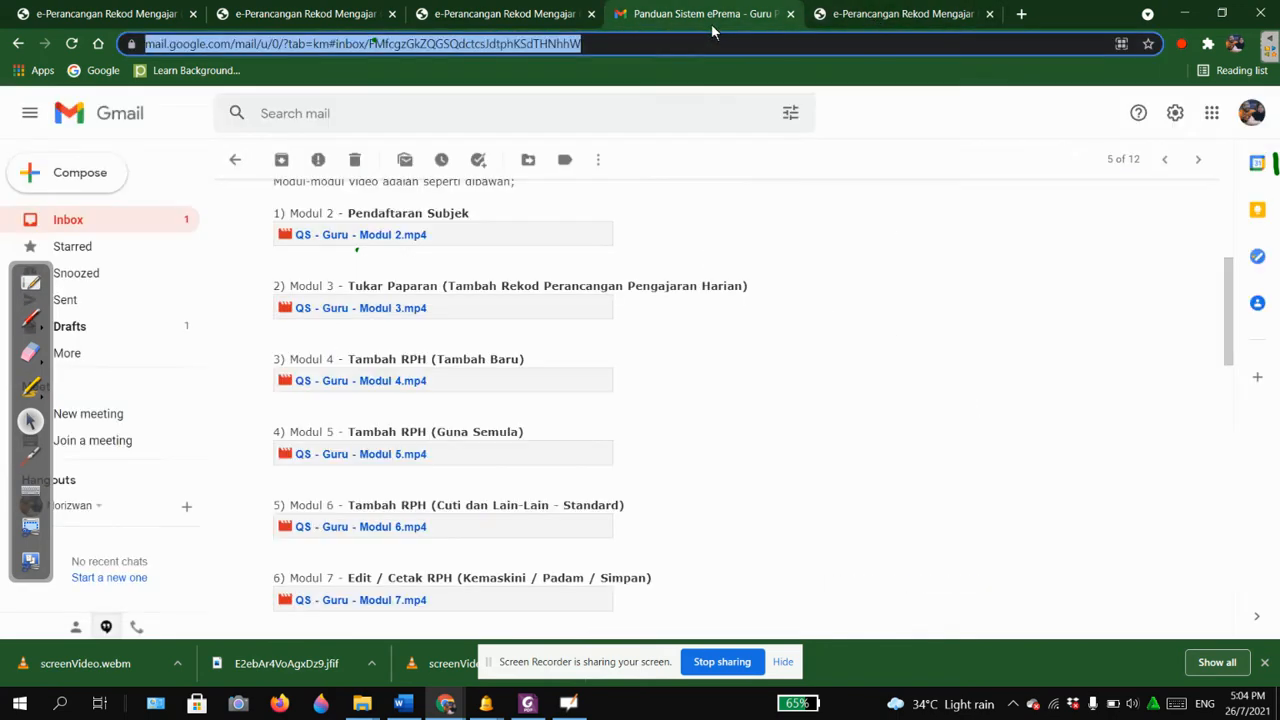
Switch to the Manual ePrema - QS - Guru - v112020.pdf in Foxit PhantomPDF and find the SUSUNAN MODUL - MODUL list
left_click(486, 703)
scroll(655, 445, "down", 5)
scroll(663, 449, "down", 5)
scroll(900, 310, "down", 1)
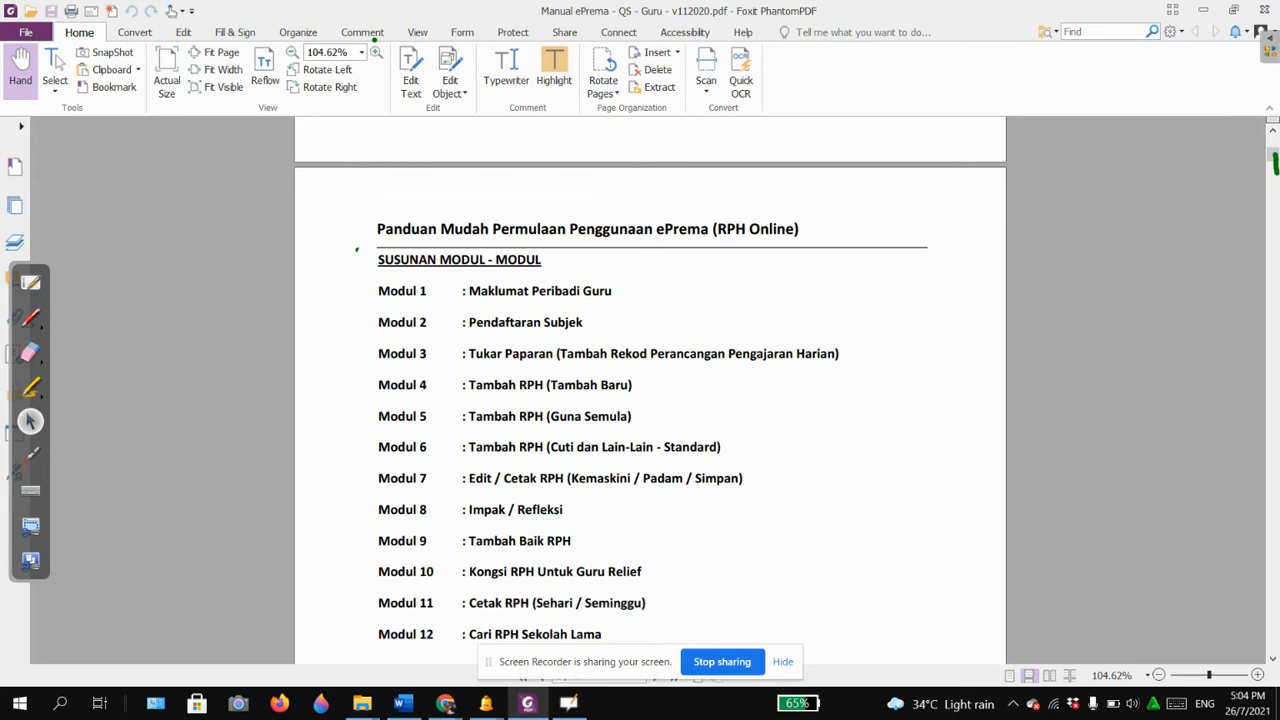
Mark Modul 2 Pendaftaran Subjek and Modul 3 Tukar Paparan with green pen ticks before and after each line
left_click(30, 318)
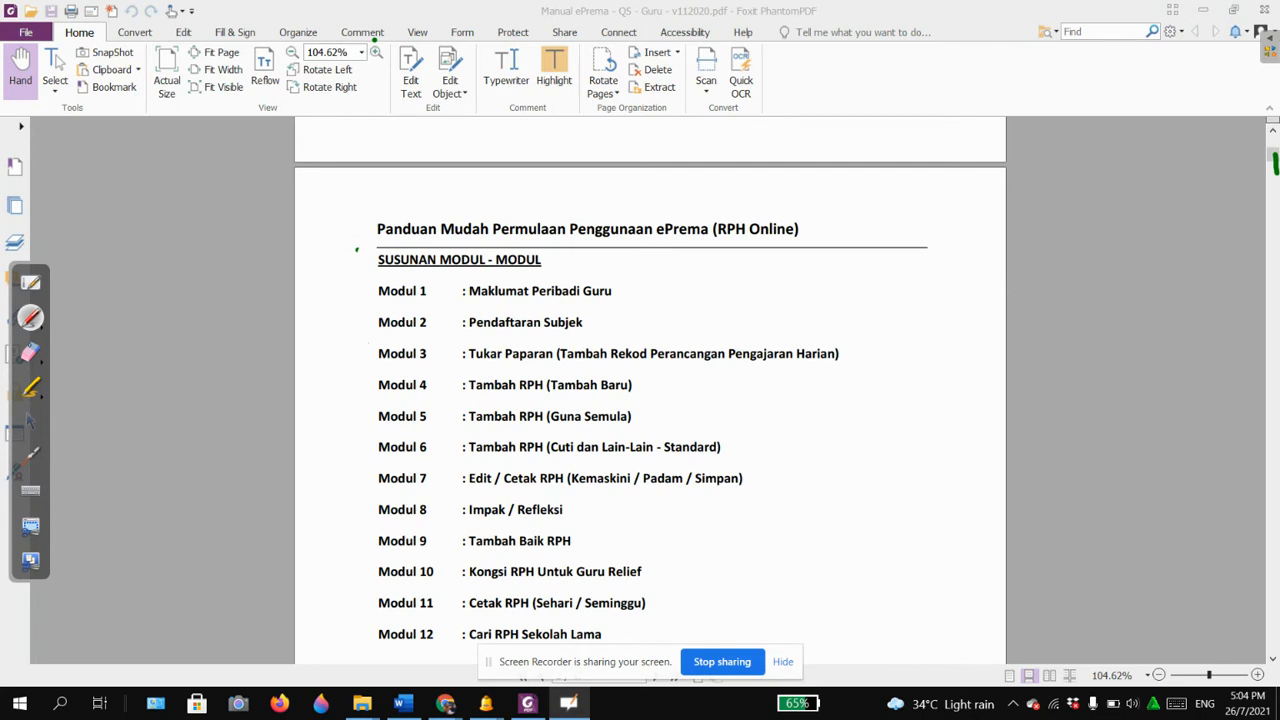
left_click_drag(370, 325, 422, 297)
left_click_drag(596, 318, 636, 297)
left_click_drag(366, 354, 402, 342)
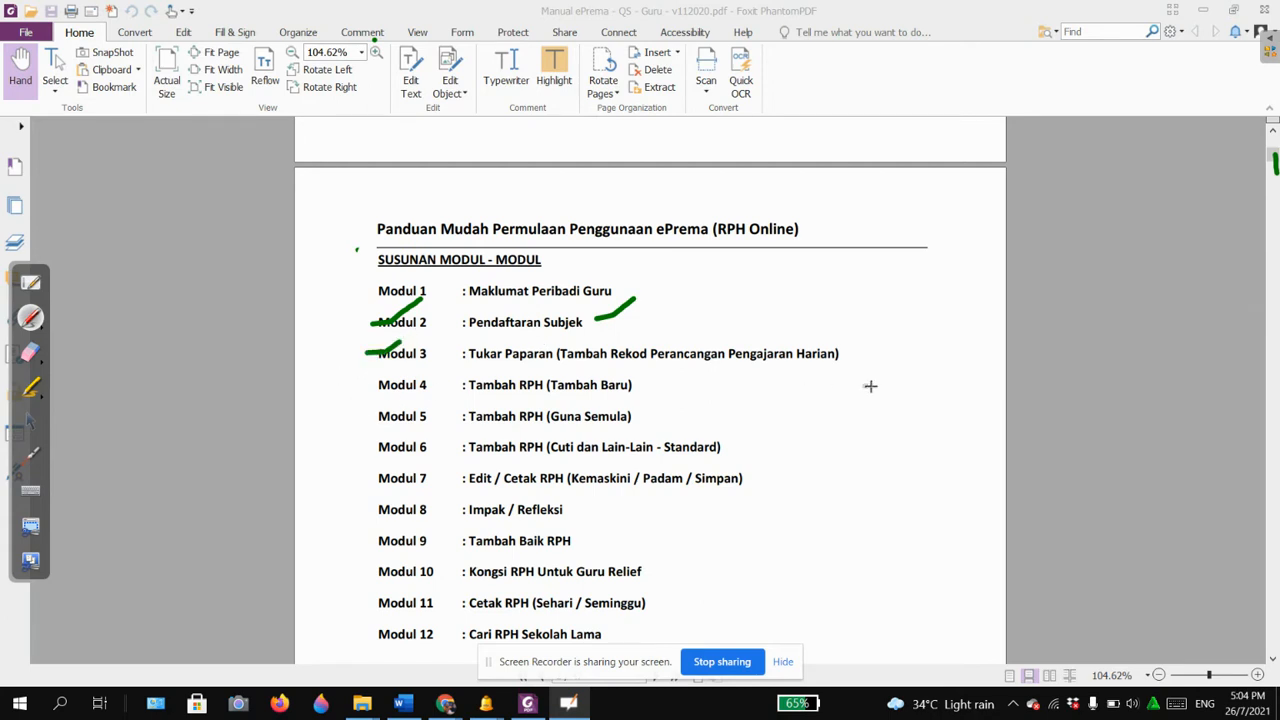
left_click_drag(844, 357, 883, 339)
Circle Modul 1 and its title Maklumat Peribadi Guru with the green pen
mouse_move(420, 268)
left_mouse_down()
mouse_move(440, 292)
mouse_move(446, 265)
left_mouse_up()
mouse_move(586, 276)
left_mouse_down()
mouse_move(475, 282)
mouse_move(540, 306)
mouse_move(616, 276)
mouse_move(566, 268)
left_mouse_up()
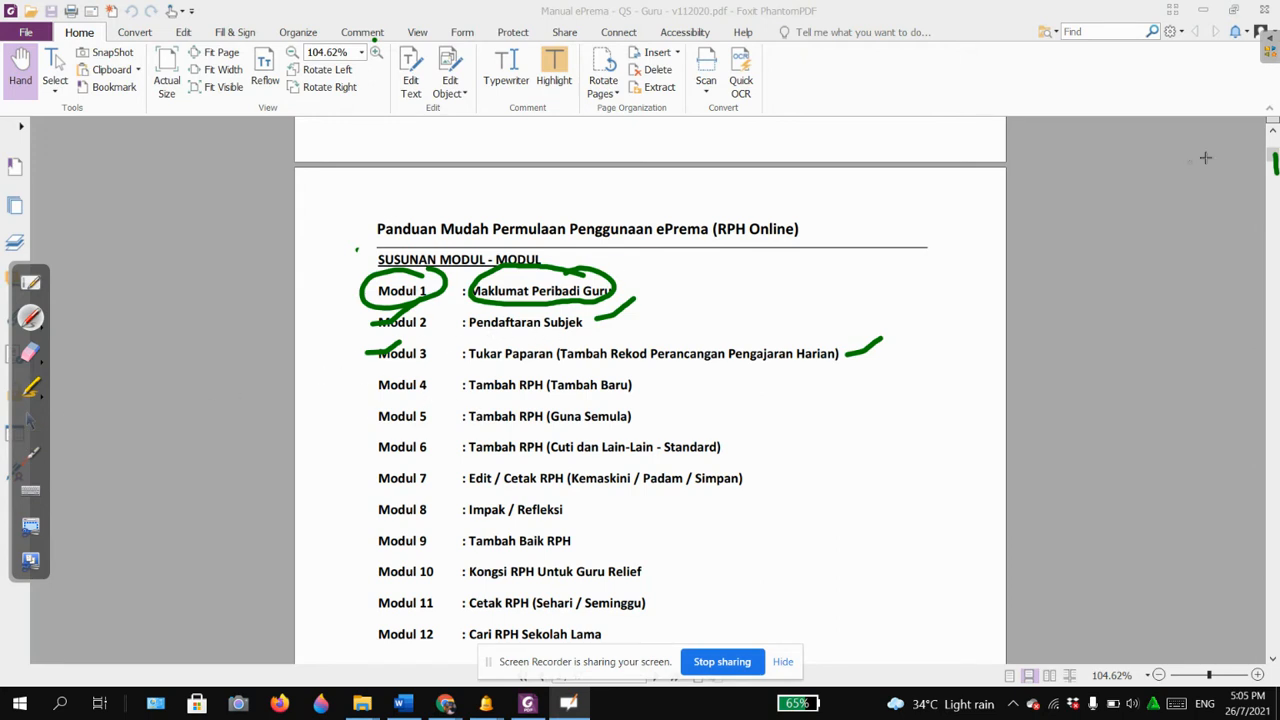
left_click(30, 421)
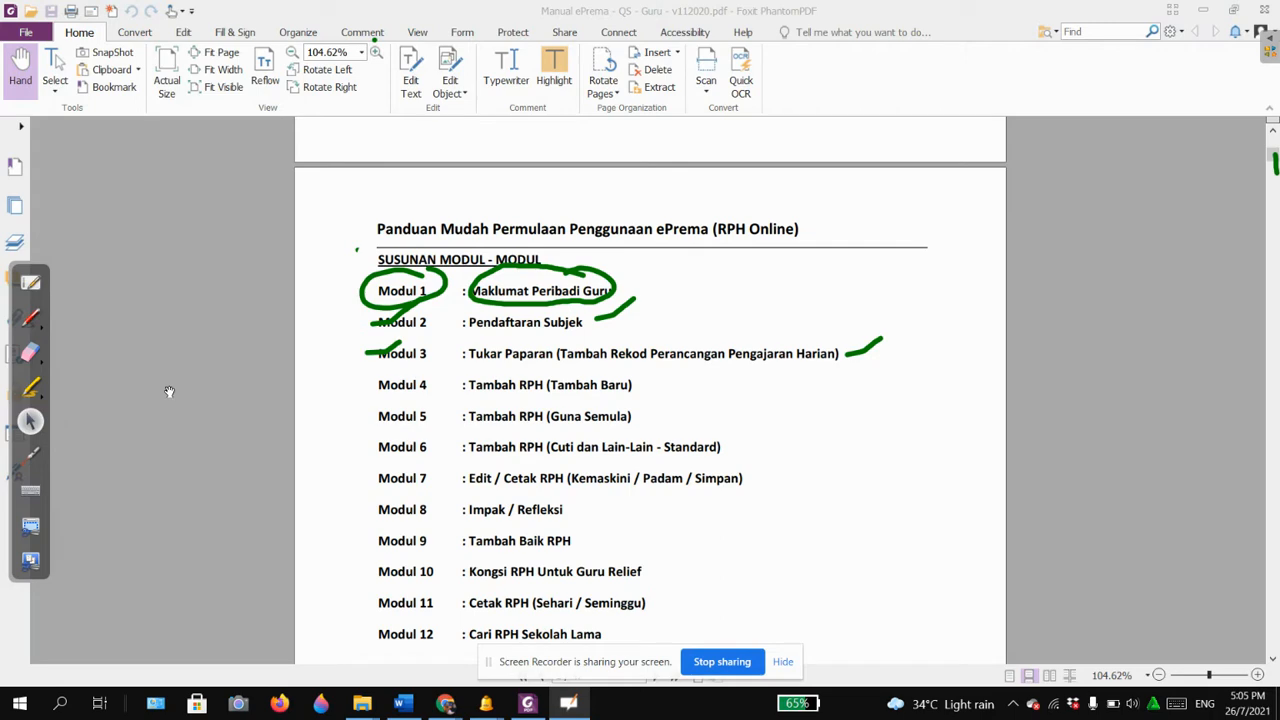
Minimise the PDF manual and return to the ePrema login page in Chrome
left_click(1204, 11)
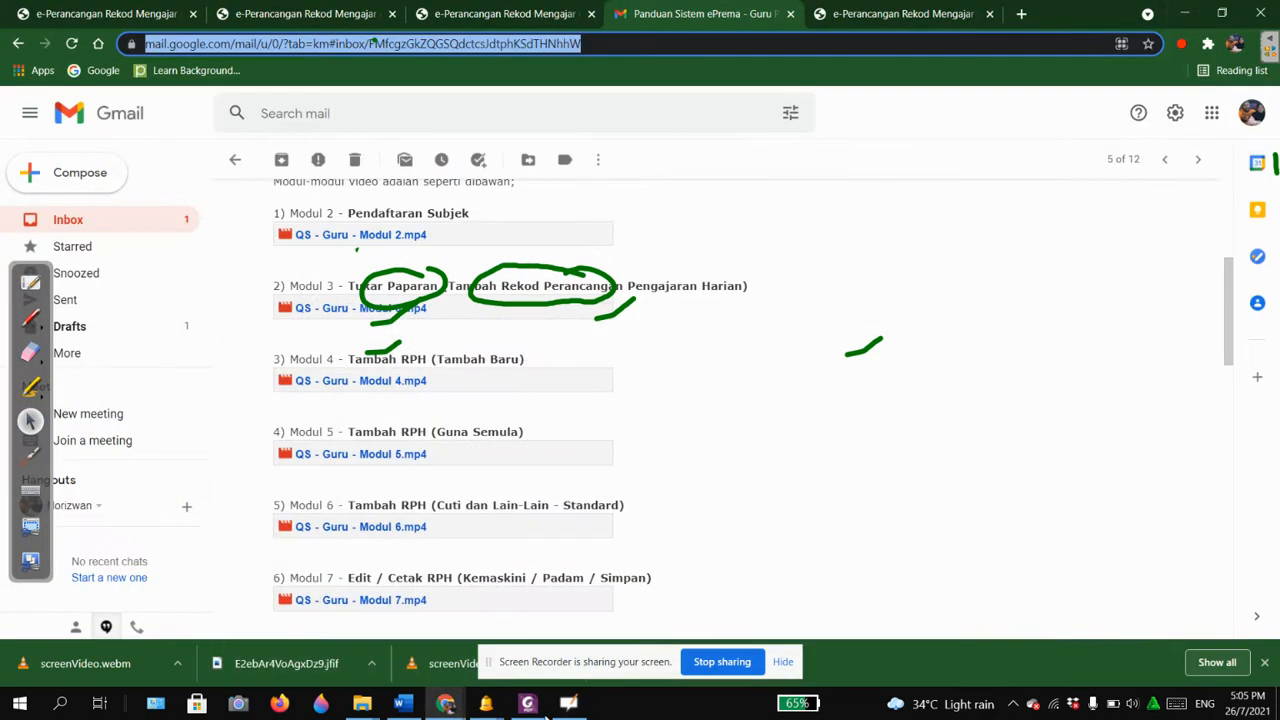
left_click(877, 14)
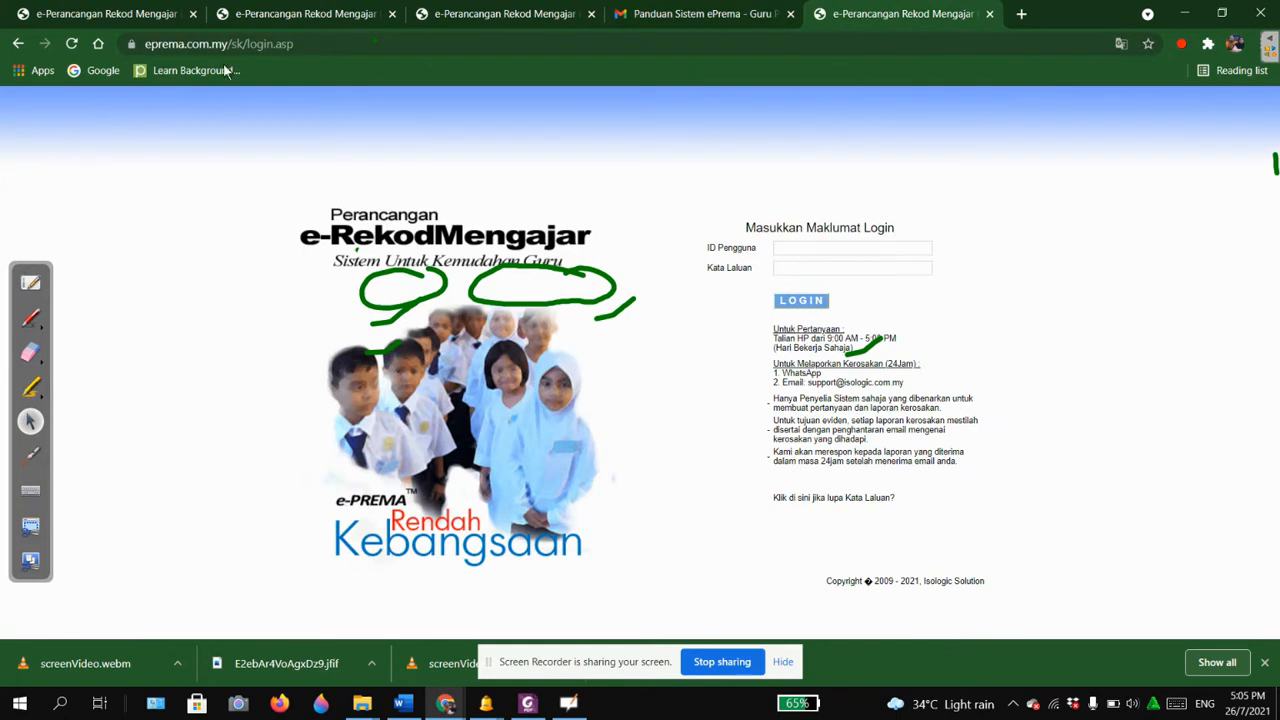
left_click_drag(300, 44, 143, 44)
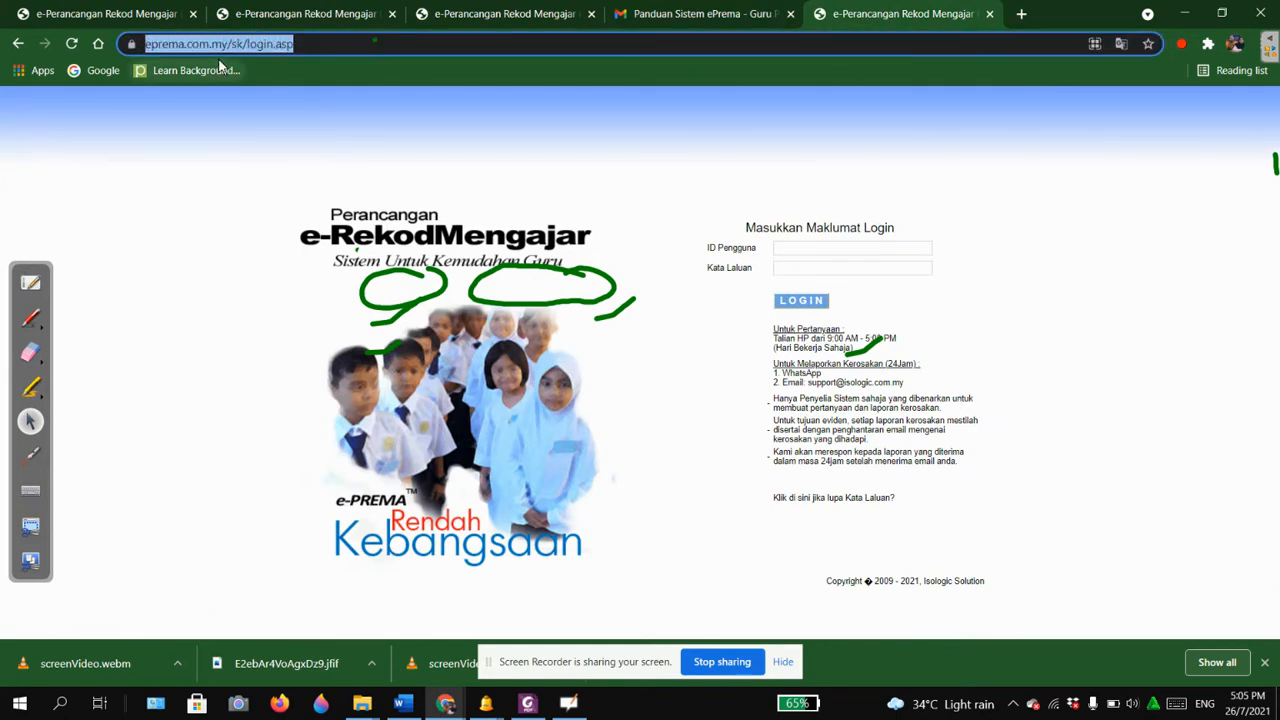
key("End")
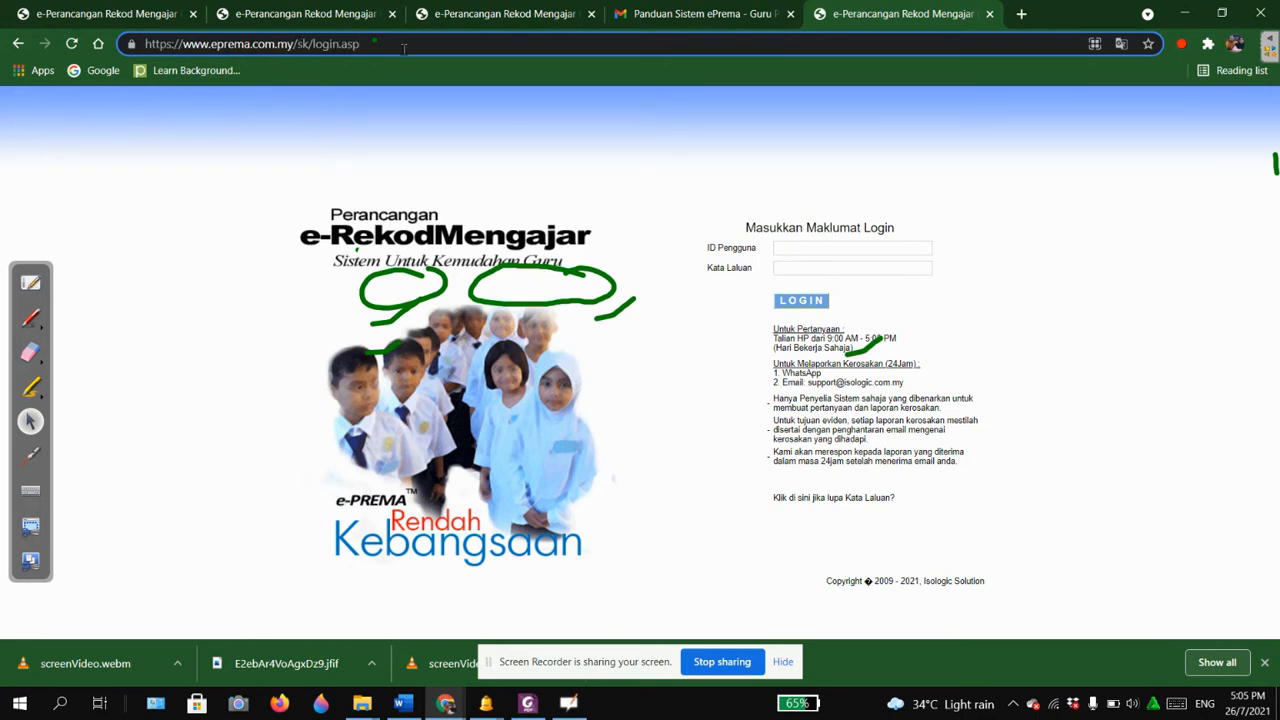
key("BackSpace")
key("BackSpace")
key("BackSpace")
key("BackSpace")
key("BackSpace")
key("BackSpace")
key("BackSpace")
key("BackSpace")
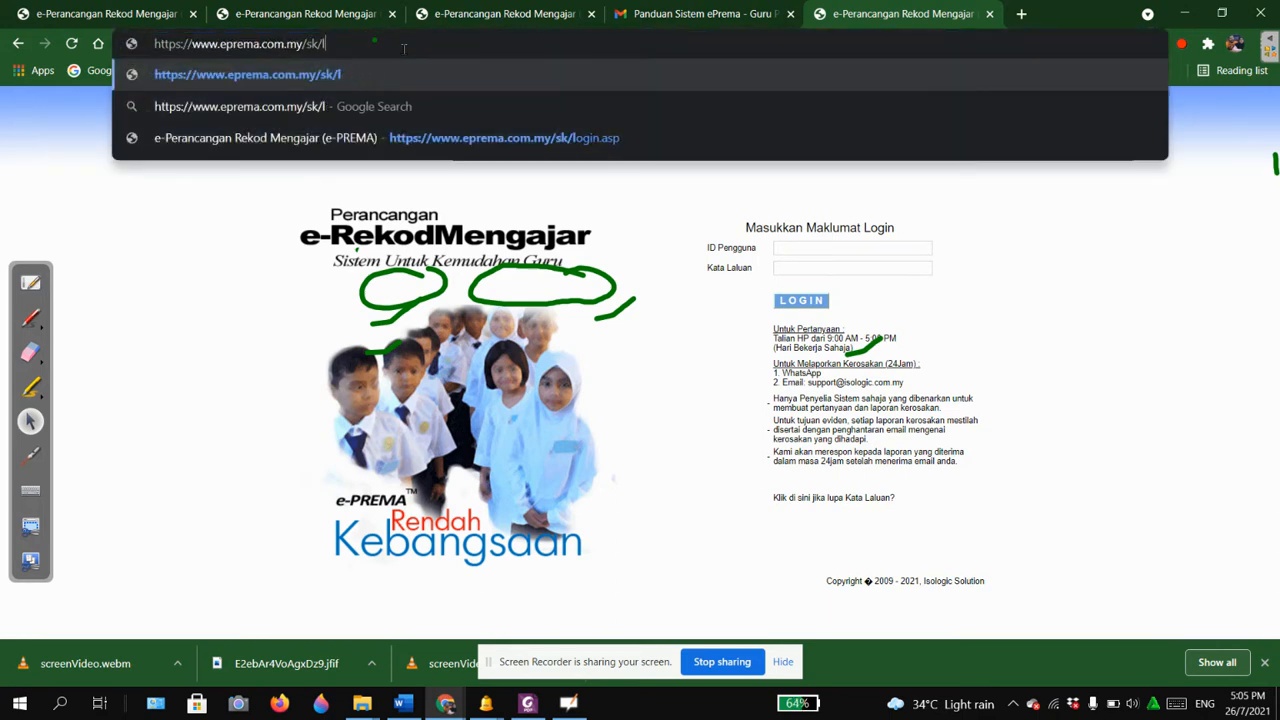
key("BackSpace")
type("=")
key("BackSpace")
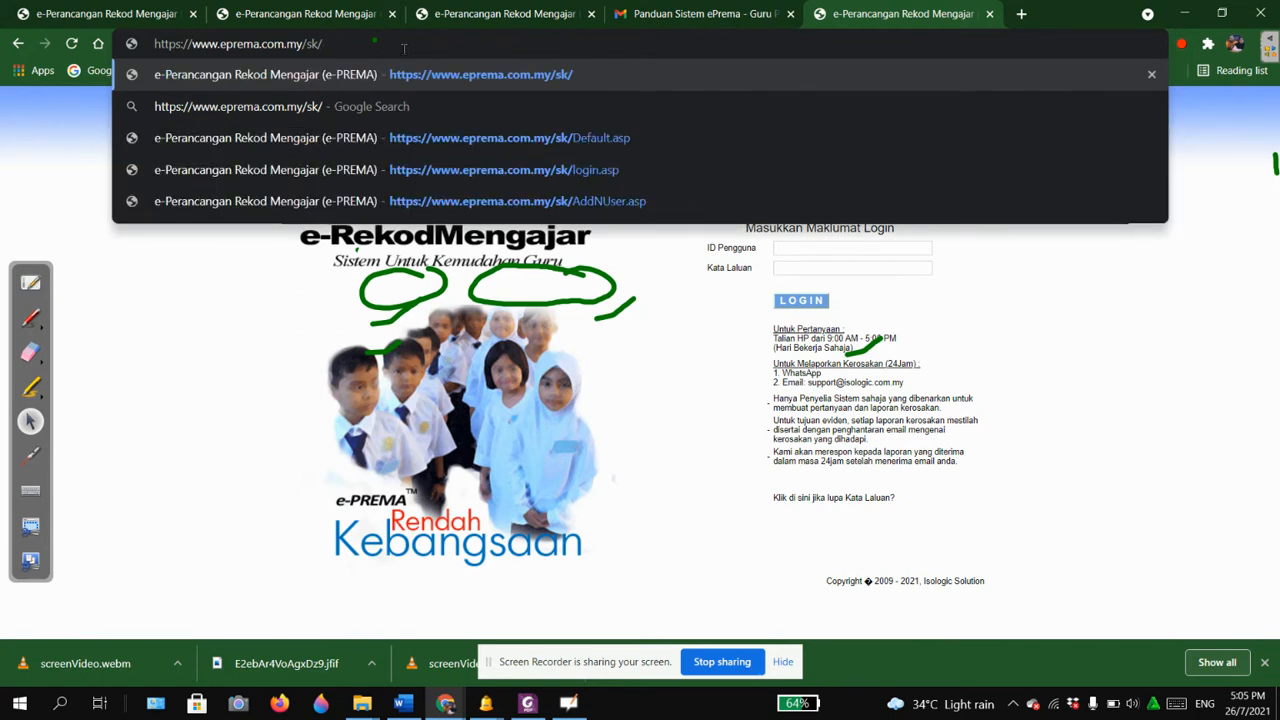
key("BackSpace")
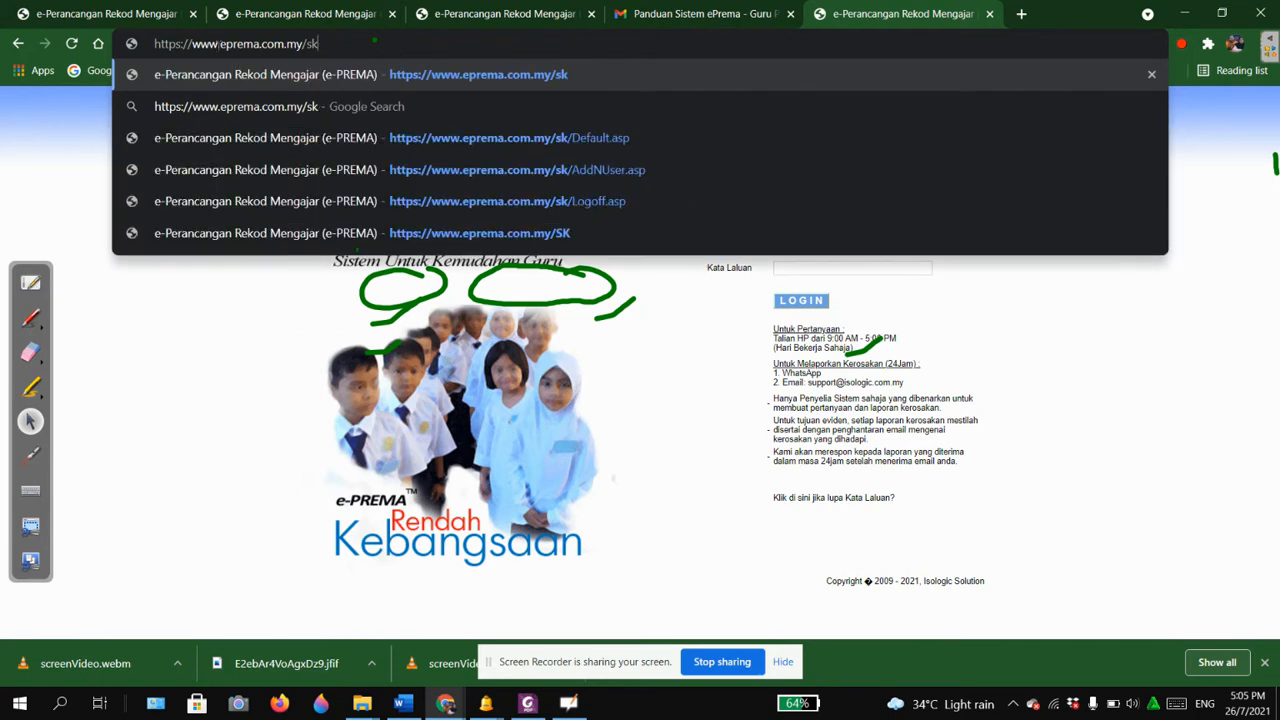
key("BackSpace")
key("BackSpace")
key("BackSpace")
key("BackSpace")
key("BackSpace")
key("BackSpace")
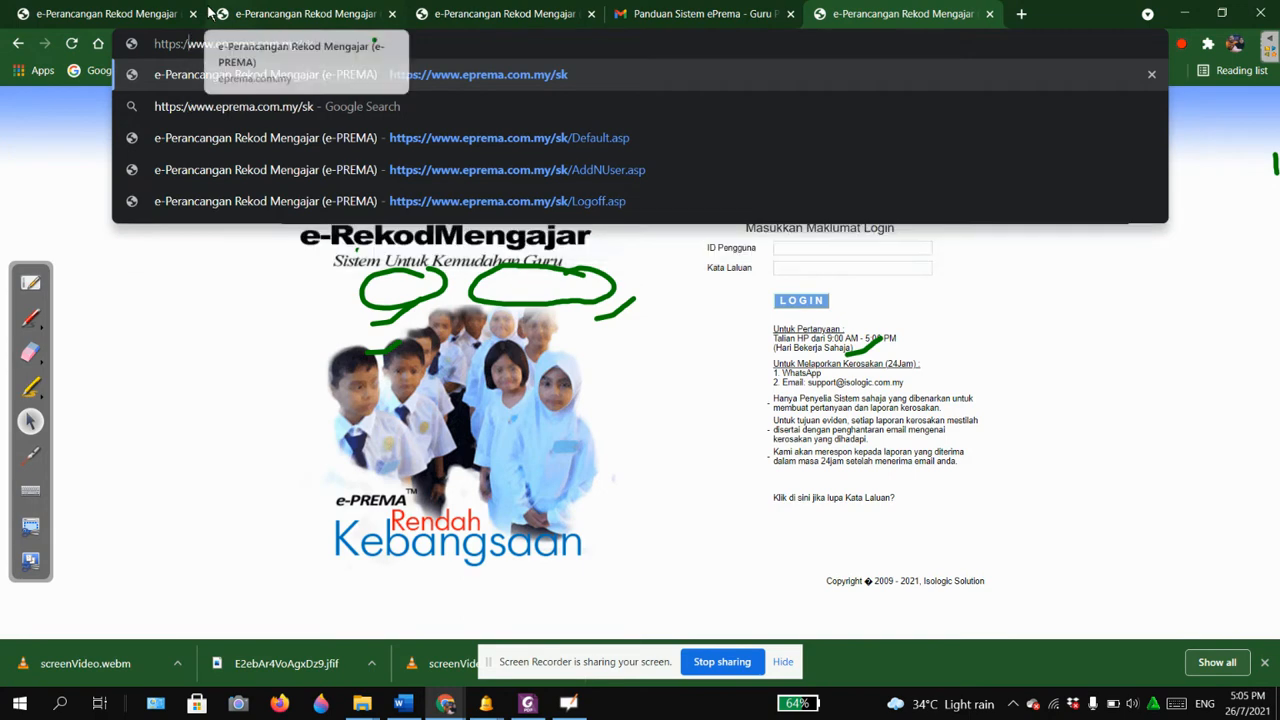
key("BackSpace")
key("BackSpace")
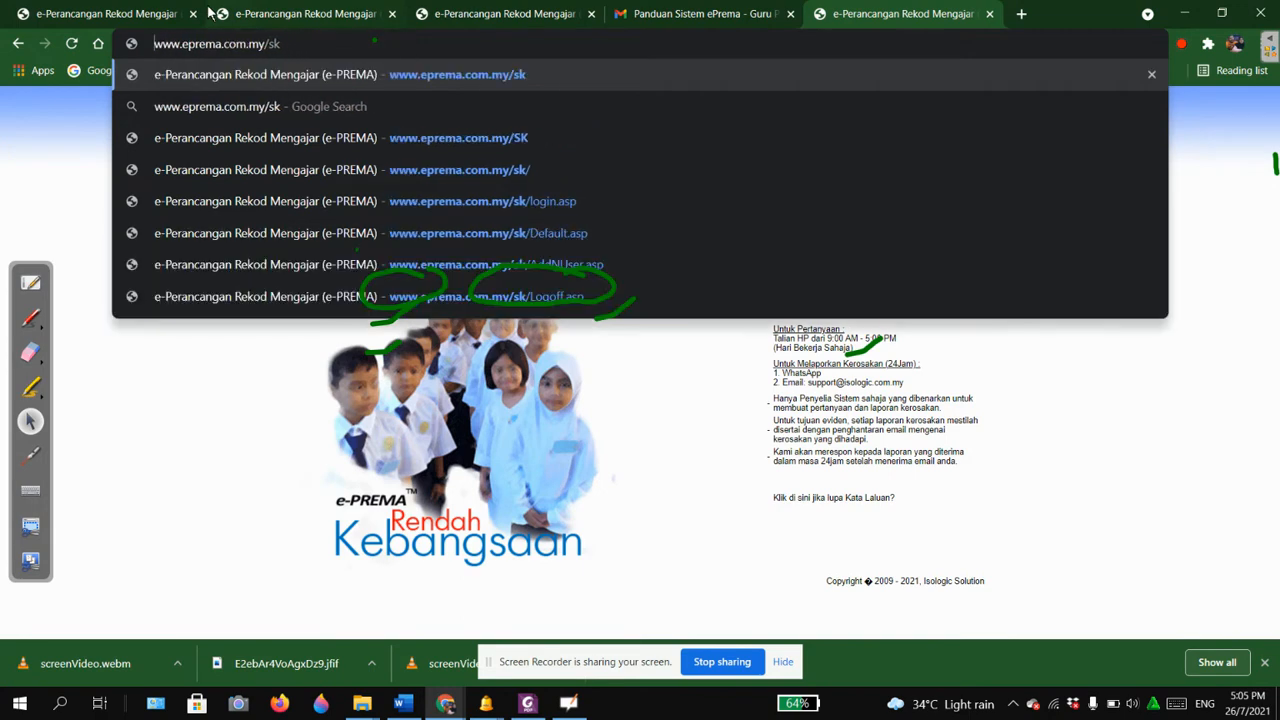
left_click(374, 62)
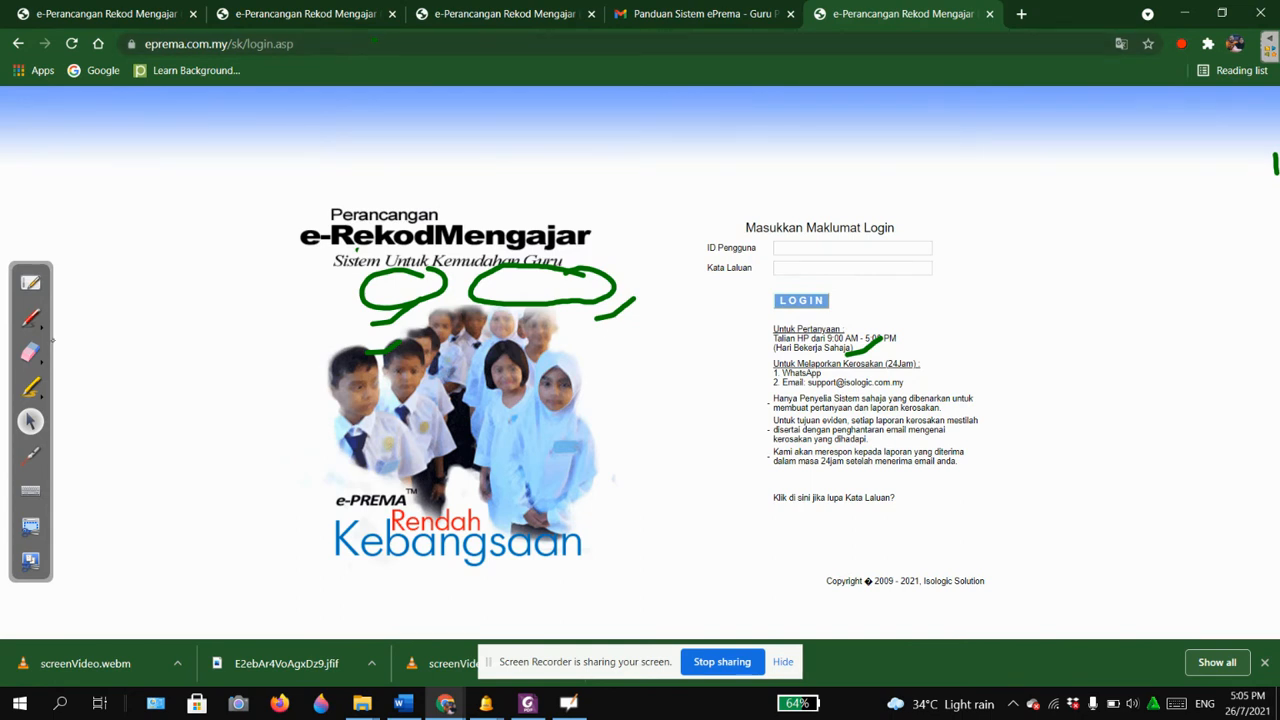
Erase the leftover green circles and ticks from the login page
left_click(30, 352)
left_click_drag(586, 286, 371, 294)
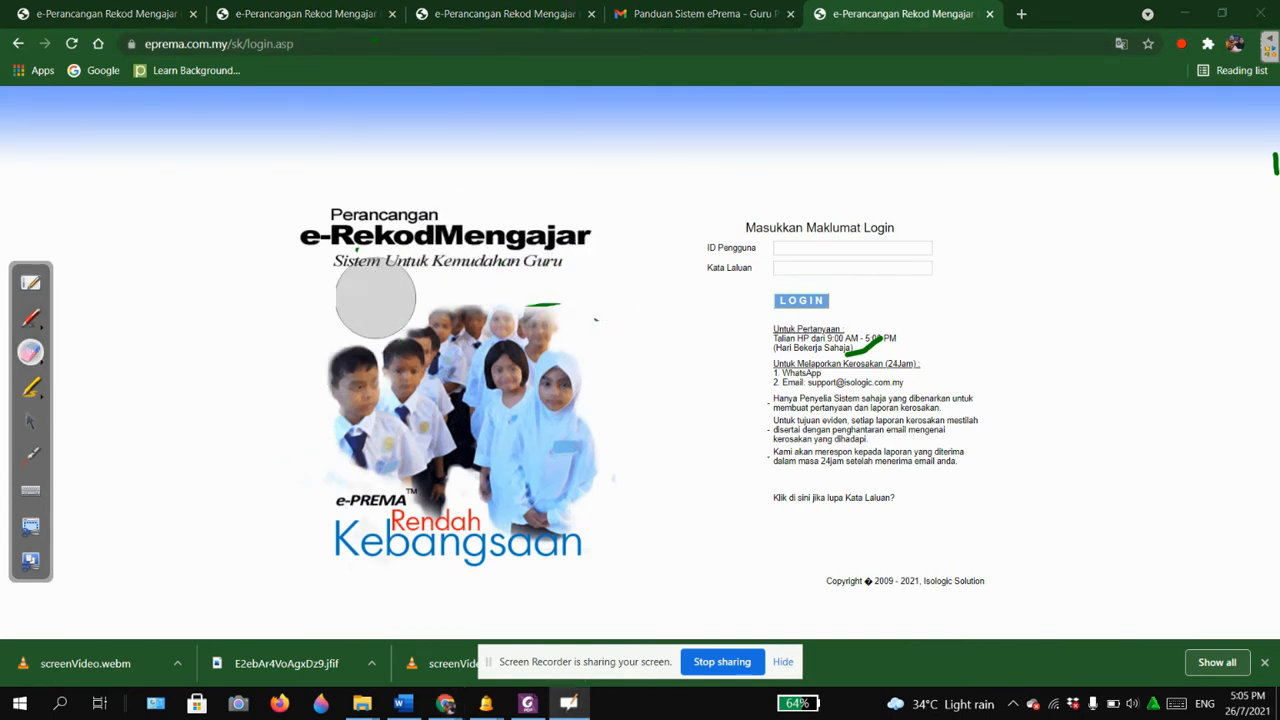
left_click_drag(780, 337, 768, 396)
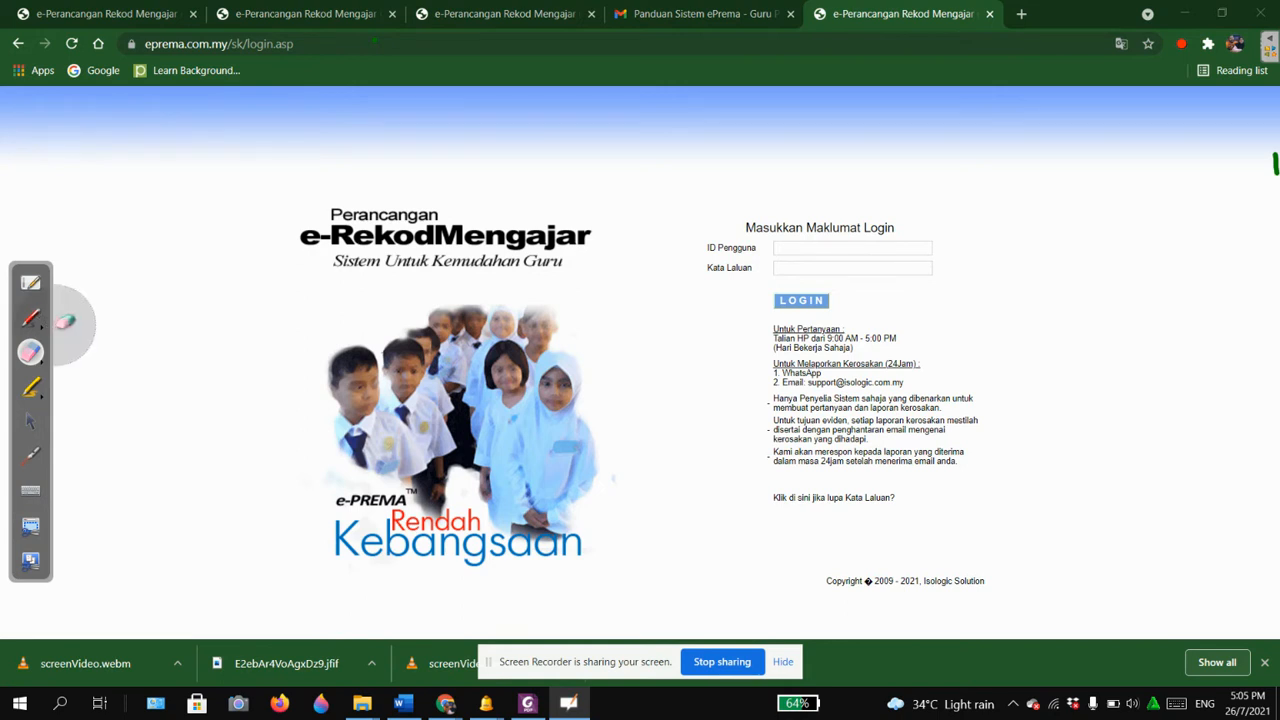
Circle ID Pengguna, Kata Laluan and LOGIN with the green pen, adding short strokes leading out from the first two
left_click(31, 318)
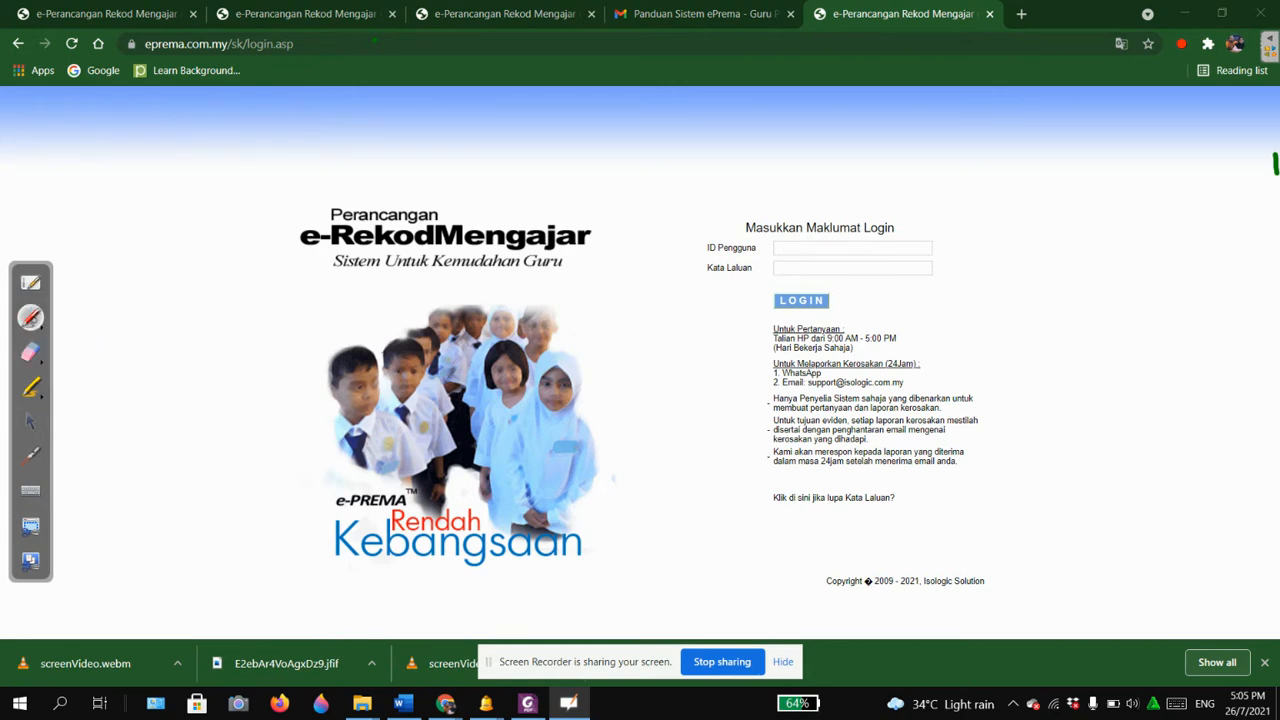
mouse_move(752, 233)
left_mouse_down()
mouse_move(700, 224)
mouse_move(688, 250)
left_mouse_up()
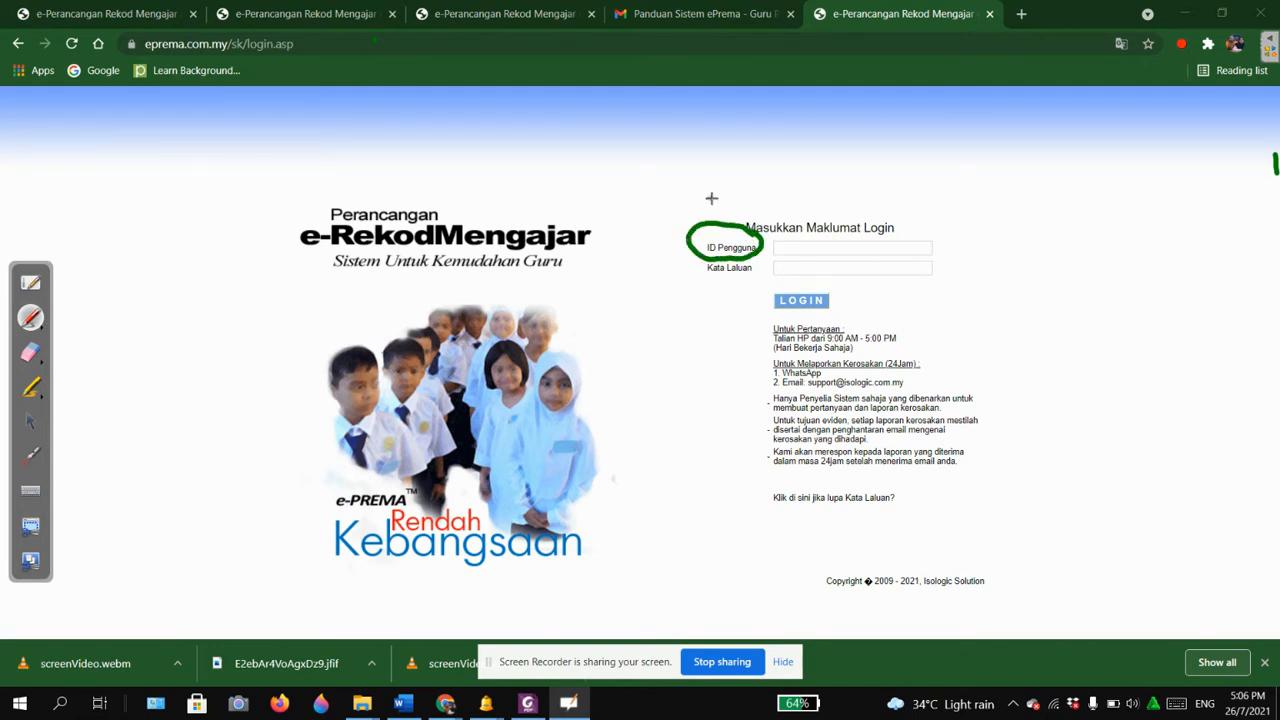
left_click_drag(714, 223, 808, 163)
mouse_move(748, 256)
left_mouse_down()
mouse_move(695, 283)
mouse_move(758, 270)
mouse_move(737, 264)
mouse_move(683, 316)
left_mouse_up()
left_click_drag(683, 344, 712, 333)
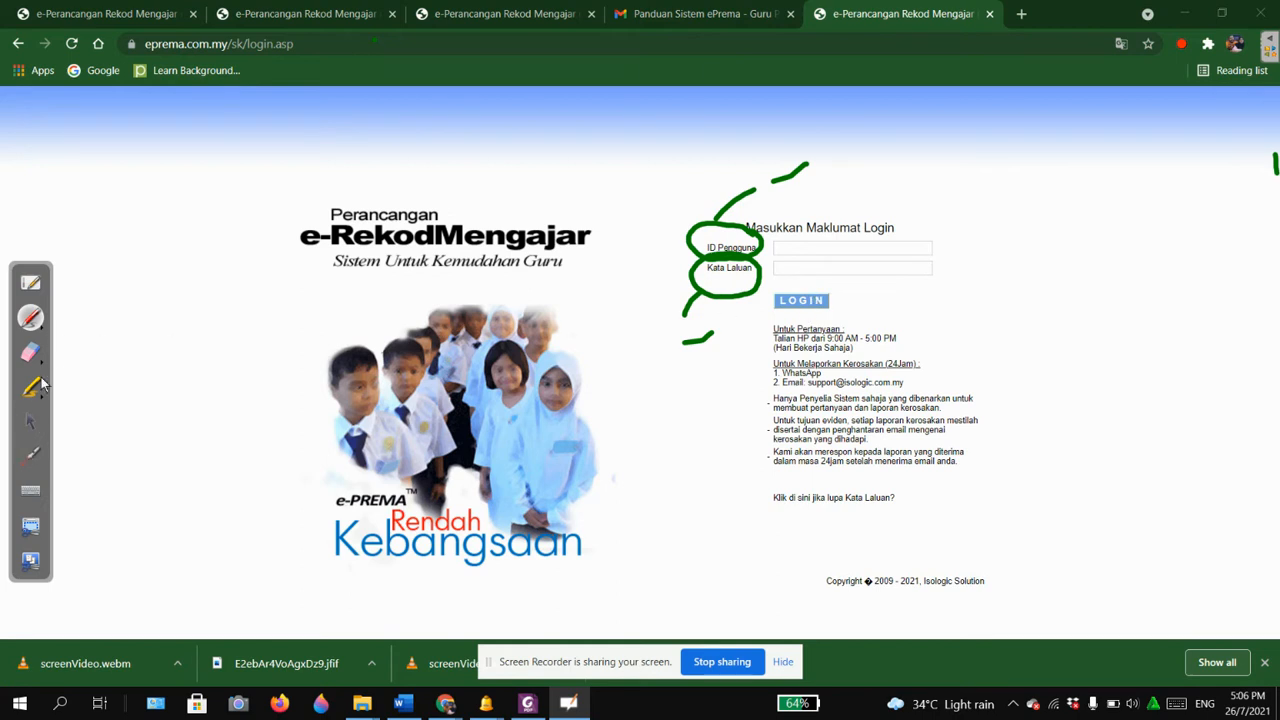
mouse_move(824, 286)
left_mouse_down()
mouse_move(804, 279)
mouse_move(786, 331)
mouse_move(840, 280)
mouse_move(822, 282)
left_mouse_up()
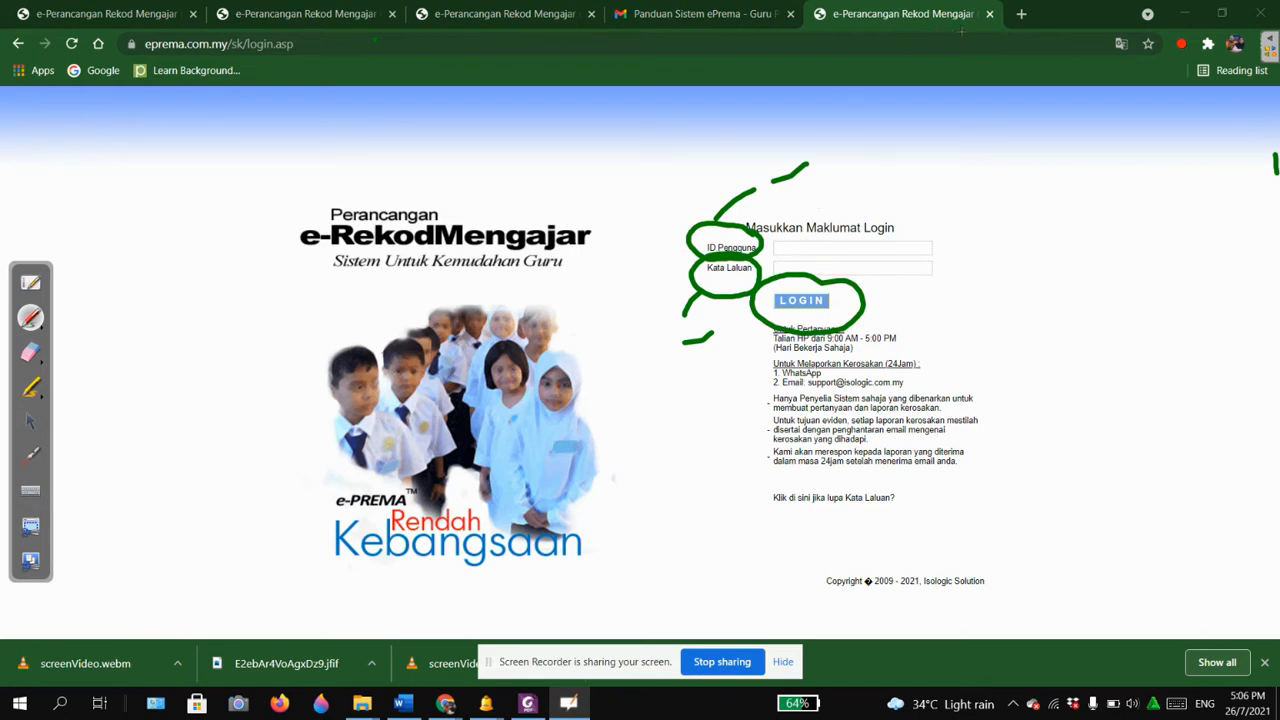
left_click(31, 421)
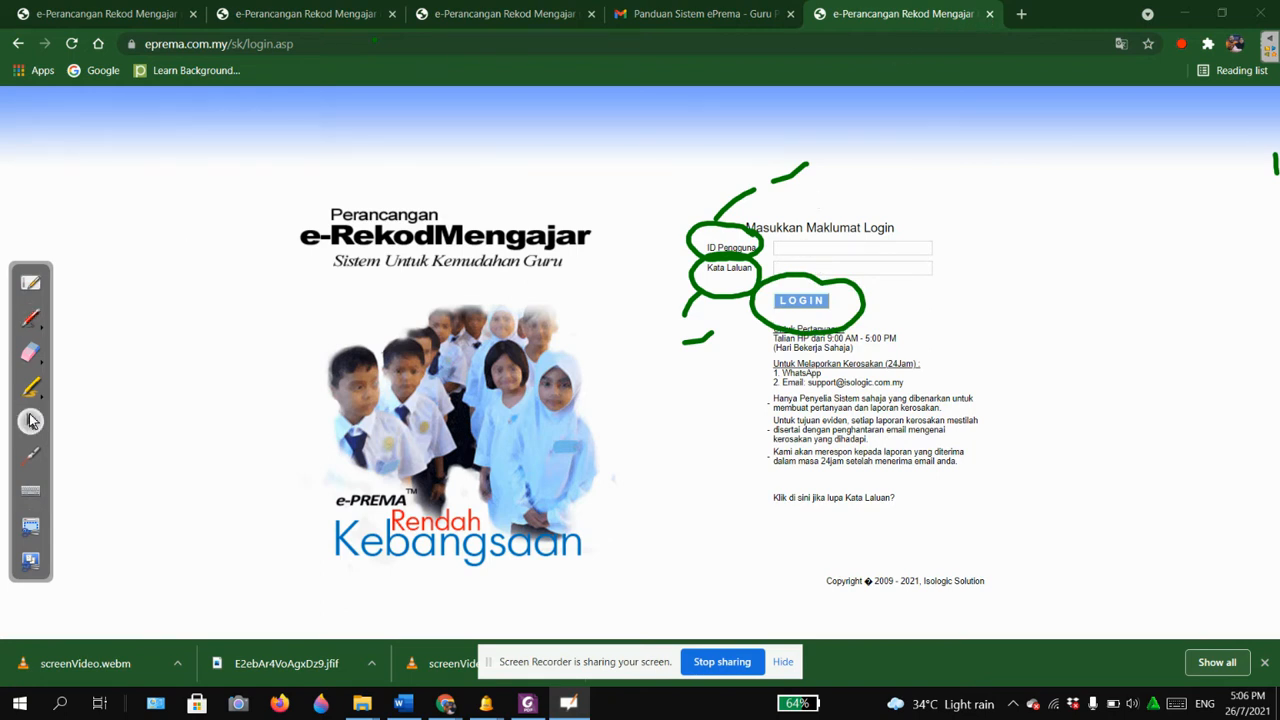
Close the login page and show the logged-in ePrema Laman Utama in the first e-Perancangan Rekod Mengajar tab
left_click(989, 14)
left_click(483, 12)
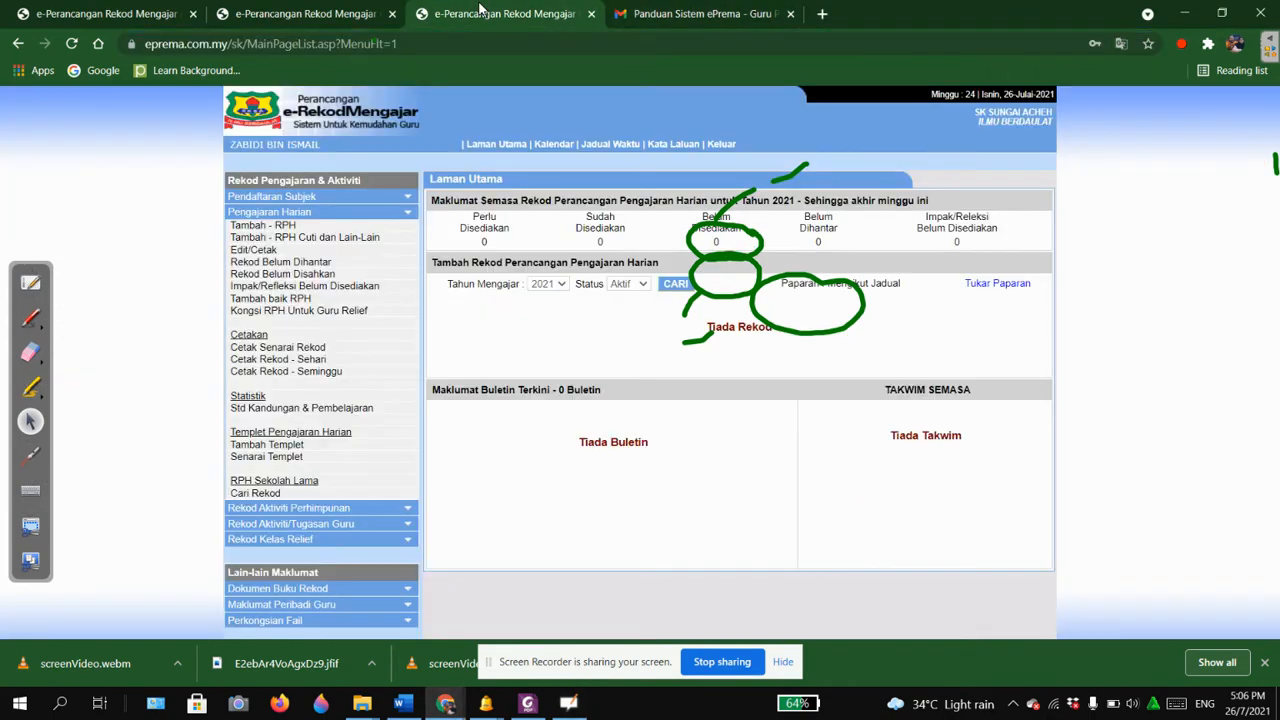
left_click(305, 16)
left_click(140, 14)
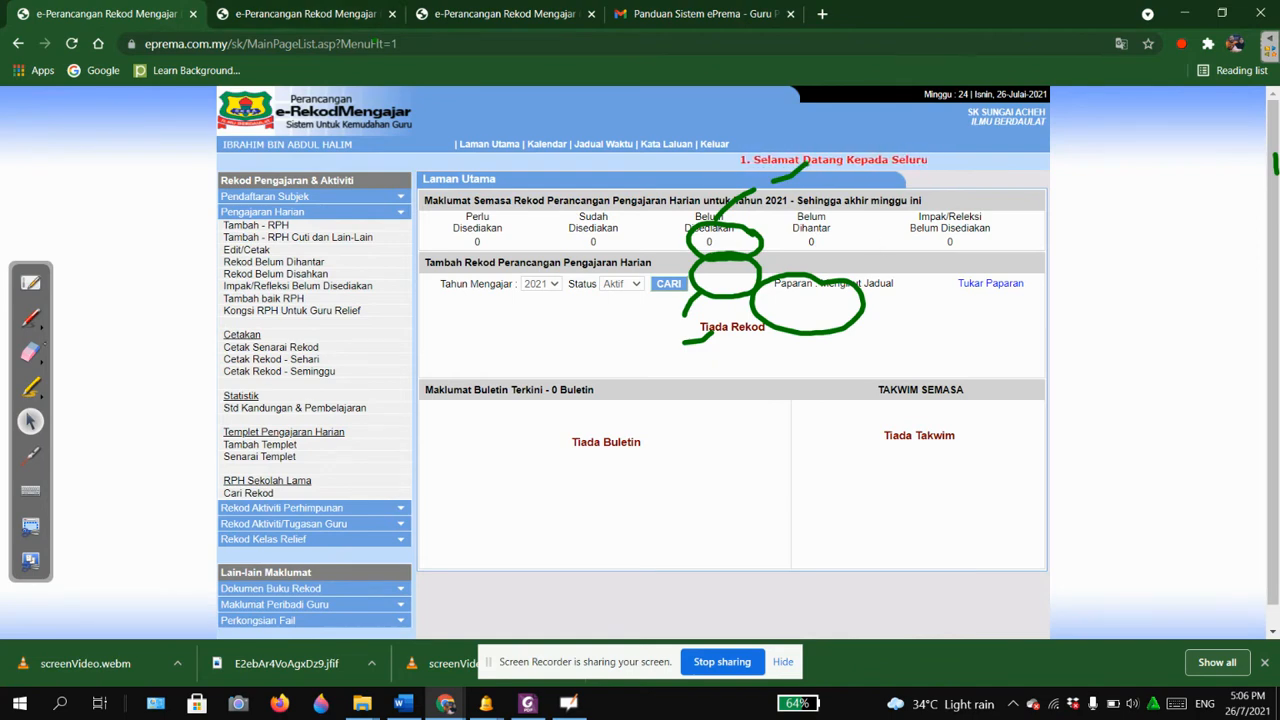
Erase the green pen marks covering the Laman Utama page and restore the normal pointer
left_click(31, 352)
mouse_move(632, 325)
left_mouse_down()
mouse_move(768, 243)
mouse_move(664, 255)
mouse_move(765, 292)
mouse_move(812, 258)
mouse_move(852, 310)
left_mouse_up()
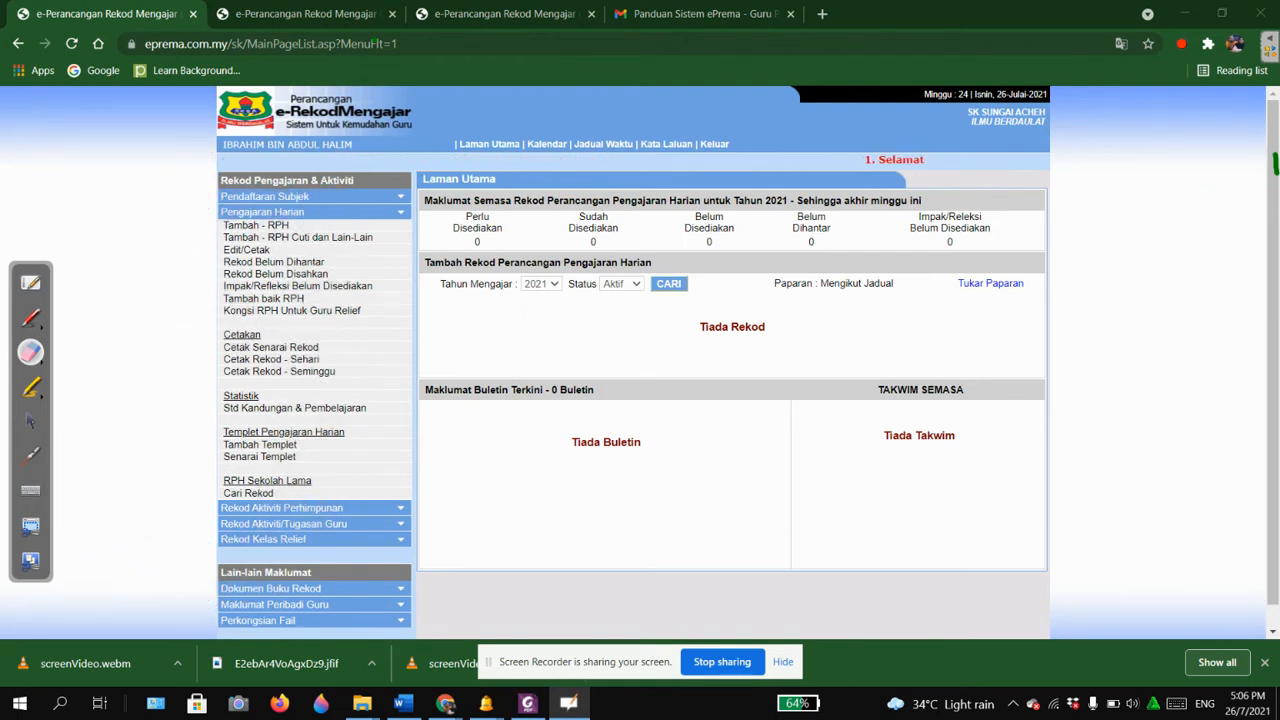
left_click(30, 421)
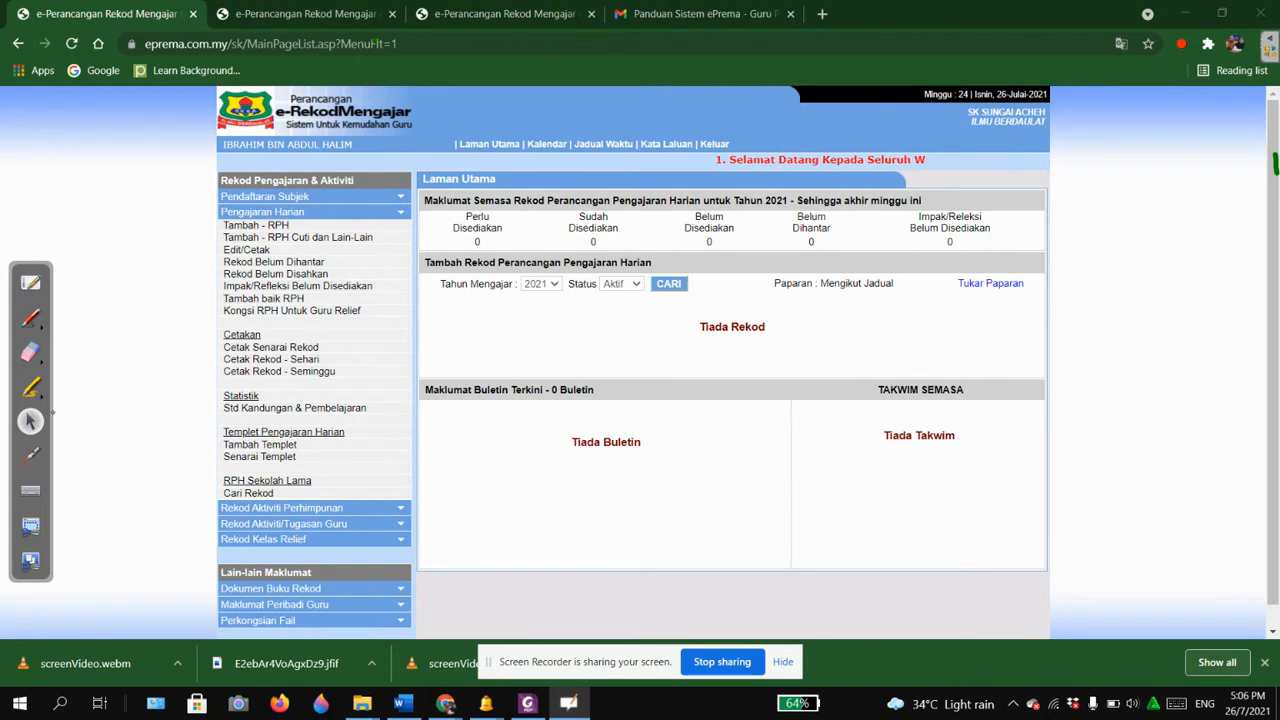
Circle the arrow beside Pengajaran Harian with the green pen and collapse that section
left_click(30, 318)
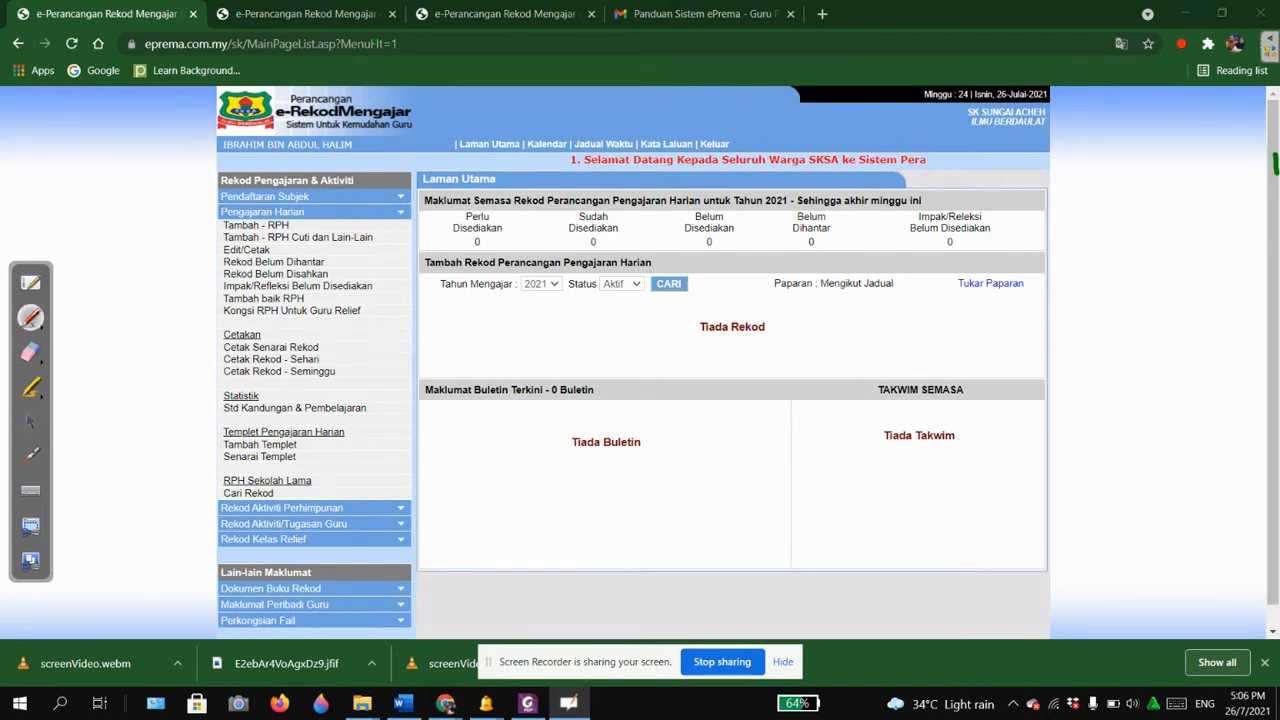
mouse_move(395, 200)
left_mouse_down()
mouse_move(382, 237)
mouse_move(418, 206)
mouse_move(370, 226)
left_mouse_up()
left_click(30, 421)
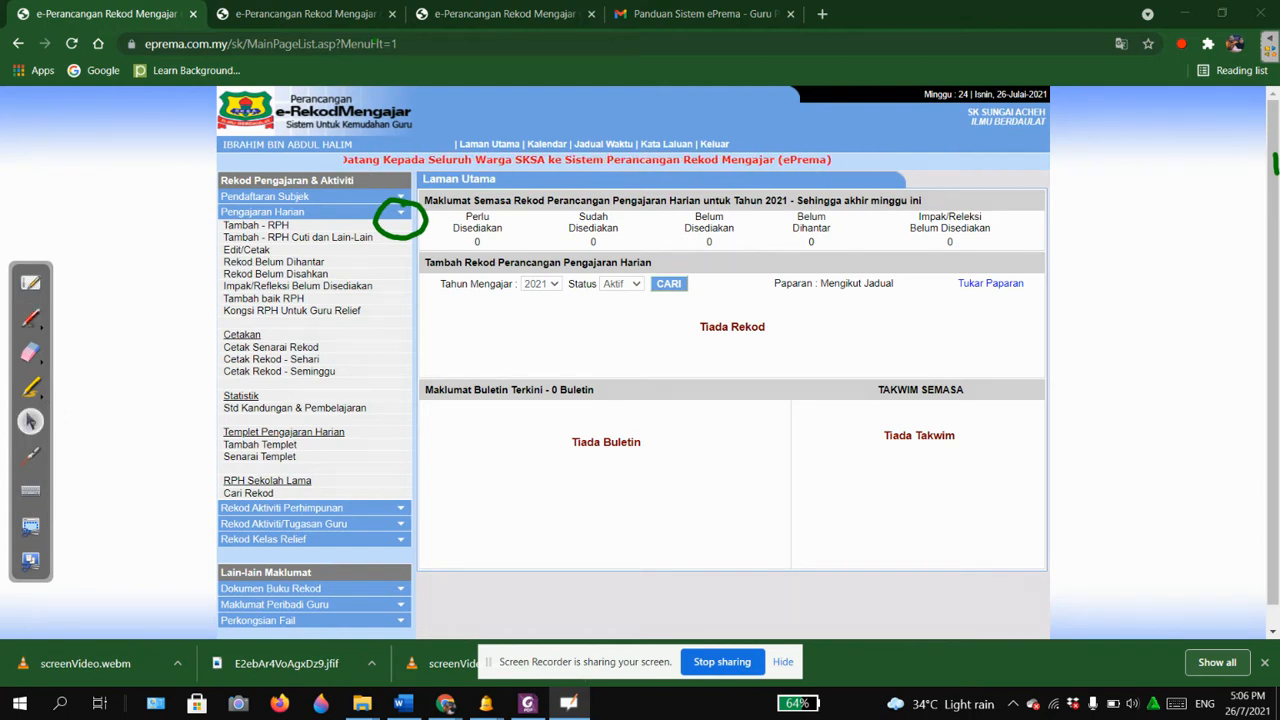
left_click(399, 211)
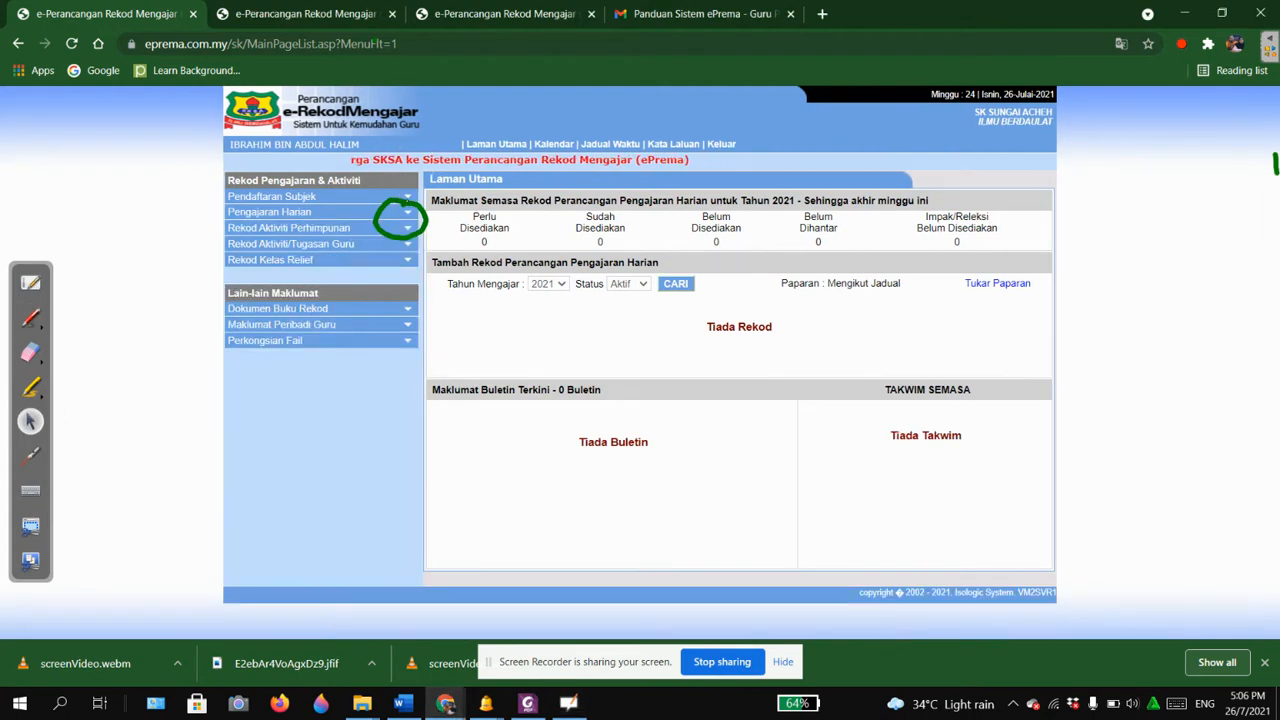
Erase the green circle beside Pengajaran Harian and restore the normal pointer
left_click(31, 351)
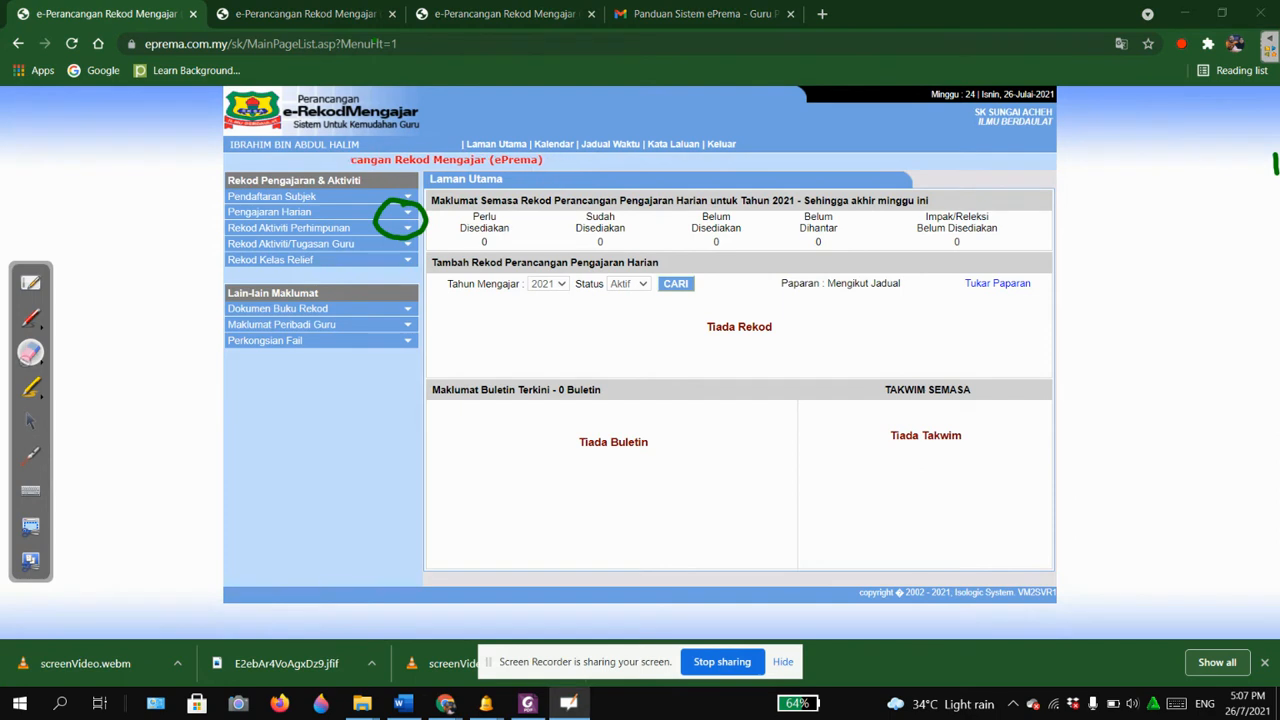
mouse_move(471, 231)
left_mouse_down()
mouse_move(409, 229)
mouse_move(425, 194)
left_mouse_up()
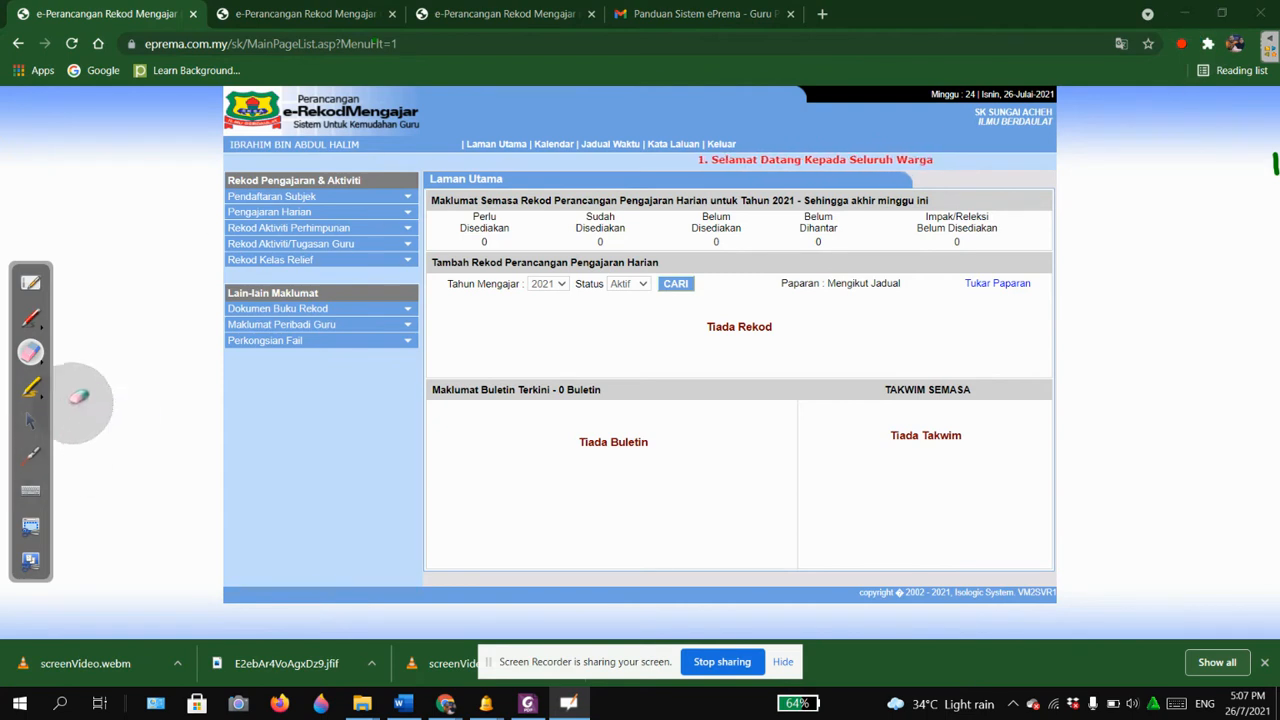
left_click(30, 424)
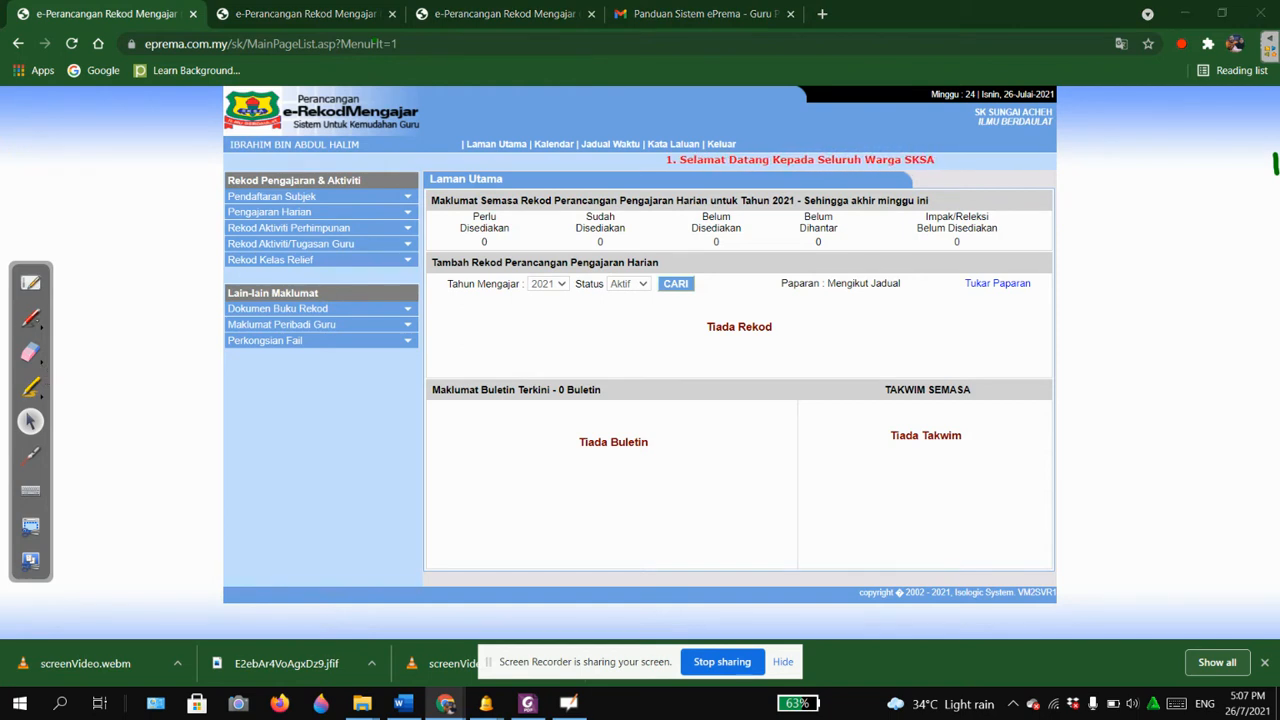
Circle Pendaftaran Subjek with the green pen and erase the circle again
left_click(31, 318)
mouse_move(322, 183)
left_mouse_down()
mouse_move(262, 179)
mouse_move(222, 198)
mouse_move(248, 222)
mouse_move(318, 188)
left_mouse_up()
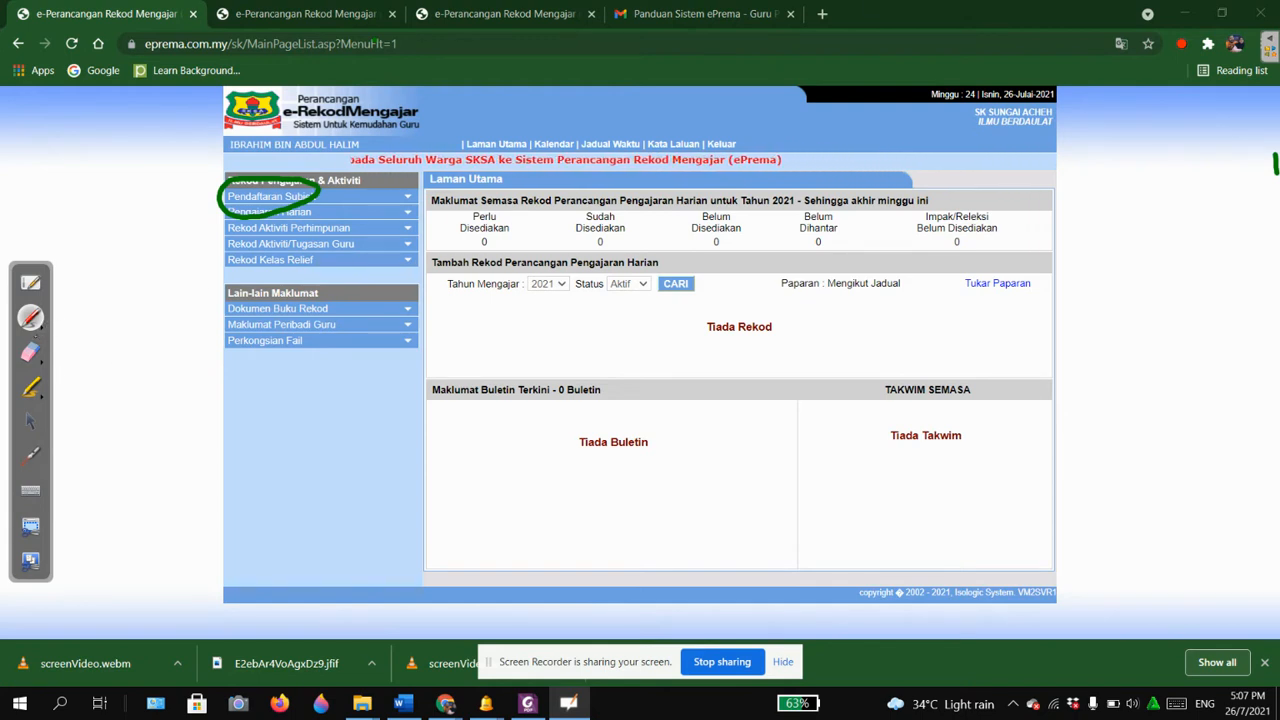
left_click(36, 318)
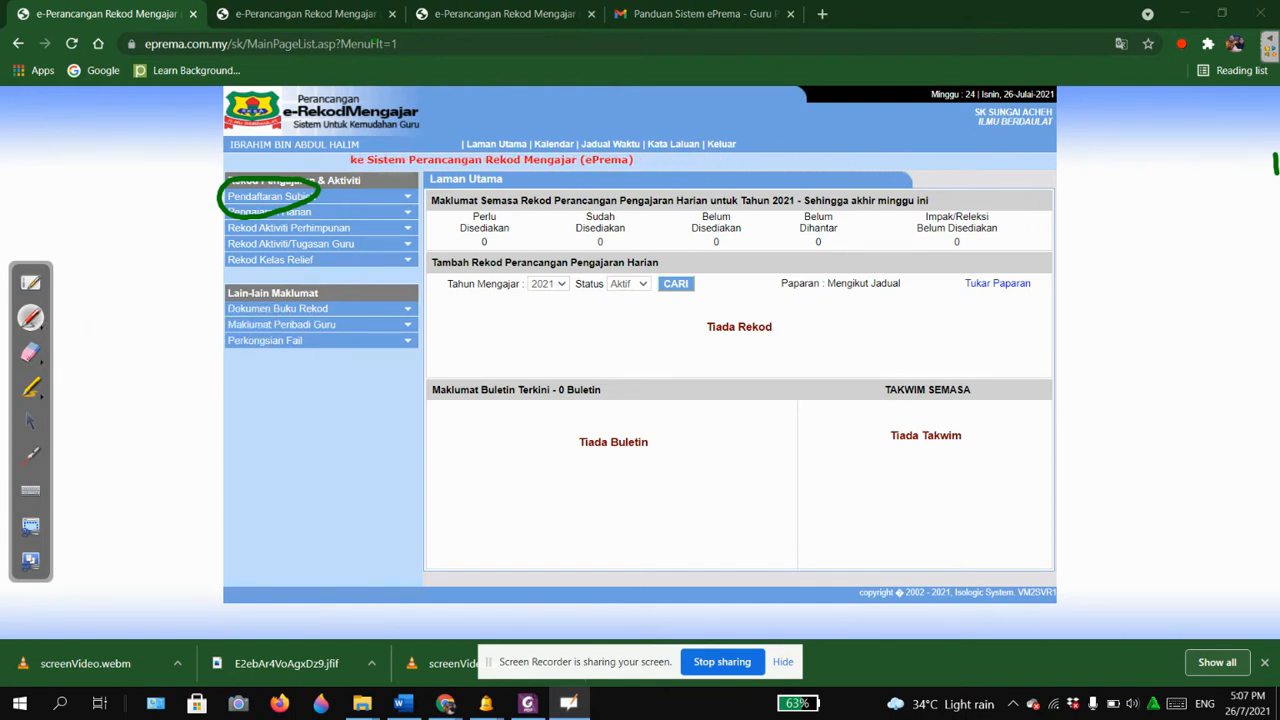
left_click(30, 352)
mouse_move(271, 194)
left_mouse_down()
mouse_move(250, 190)
mouse_move(302, 193)
left_mouse_up()
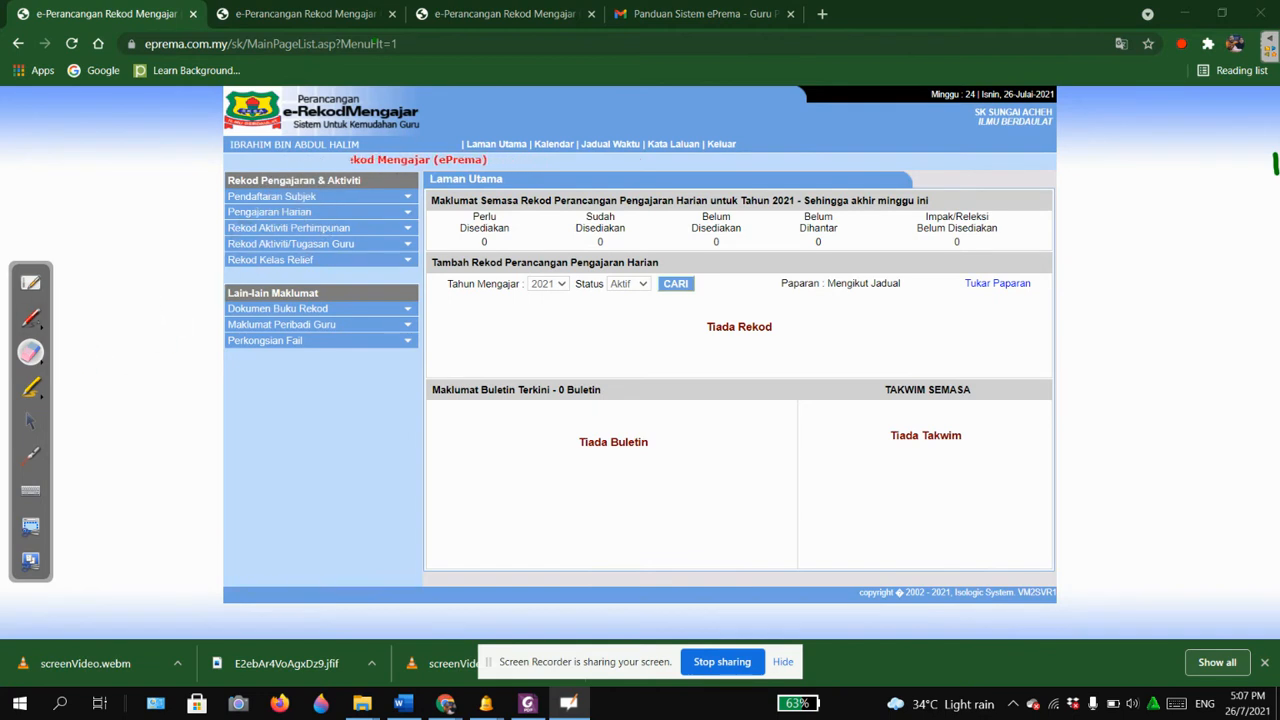
Expand Pendaftaran Subjek and circle Daftar Subjek with the red pen
left_click(30, 318)
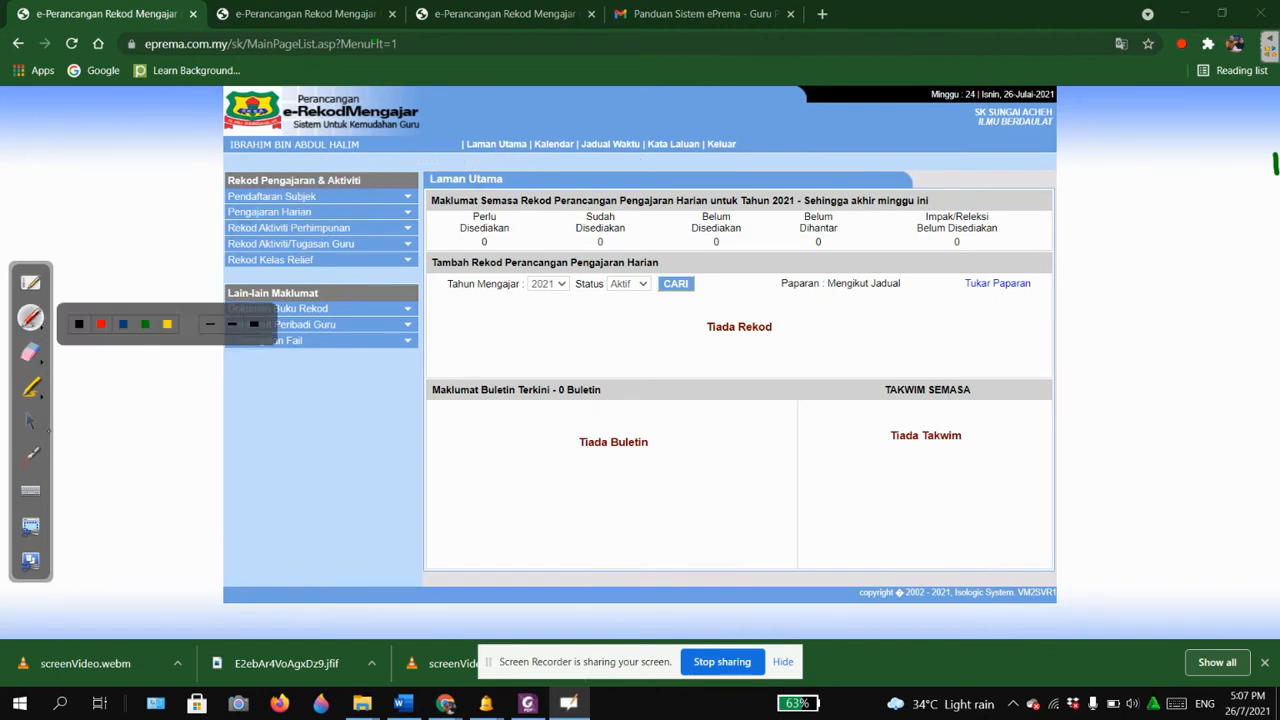
left_click(30, 421)
left_click(272, 197)
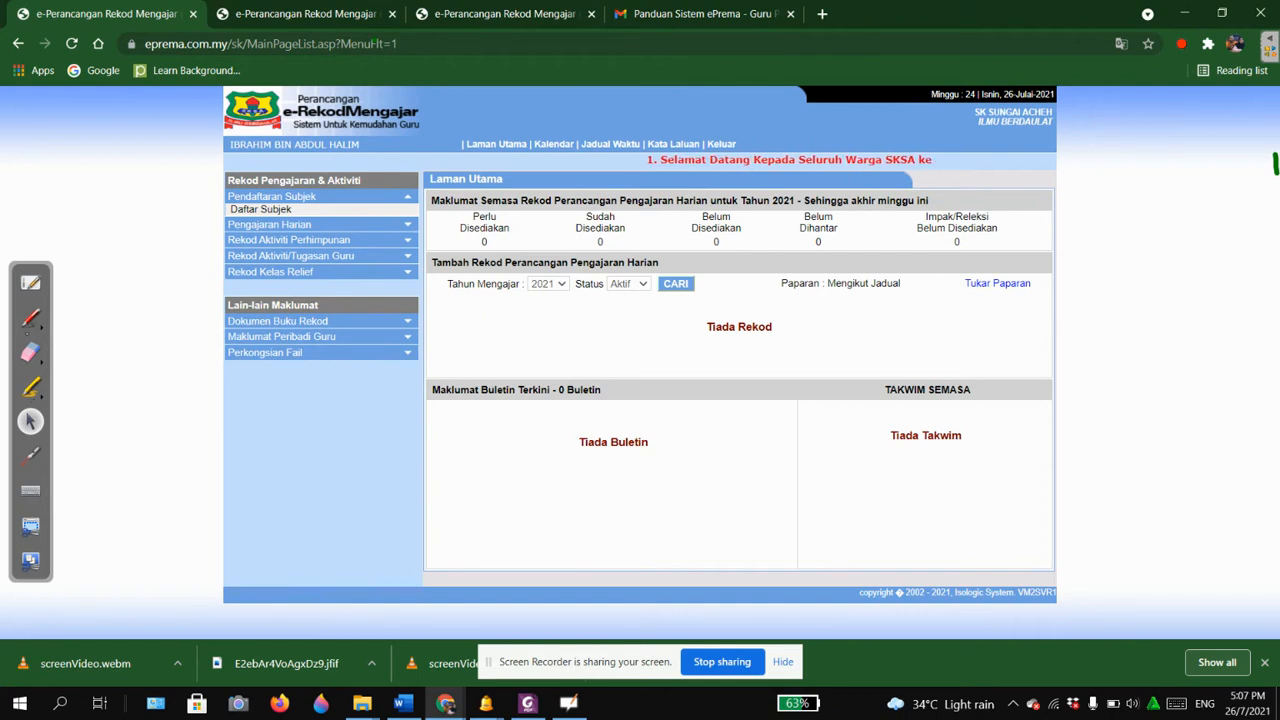
left_click(30, 318)
mouse_move(286, 196)
left_mouse_down()
mouse_move(215, 198)
mouse_move(244, 221)
mouse_move(300, 214)
mouse_move(276, 188)
left_mouse_up()
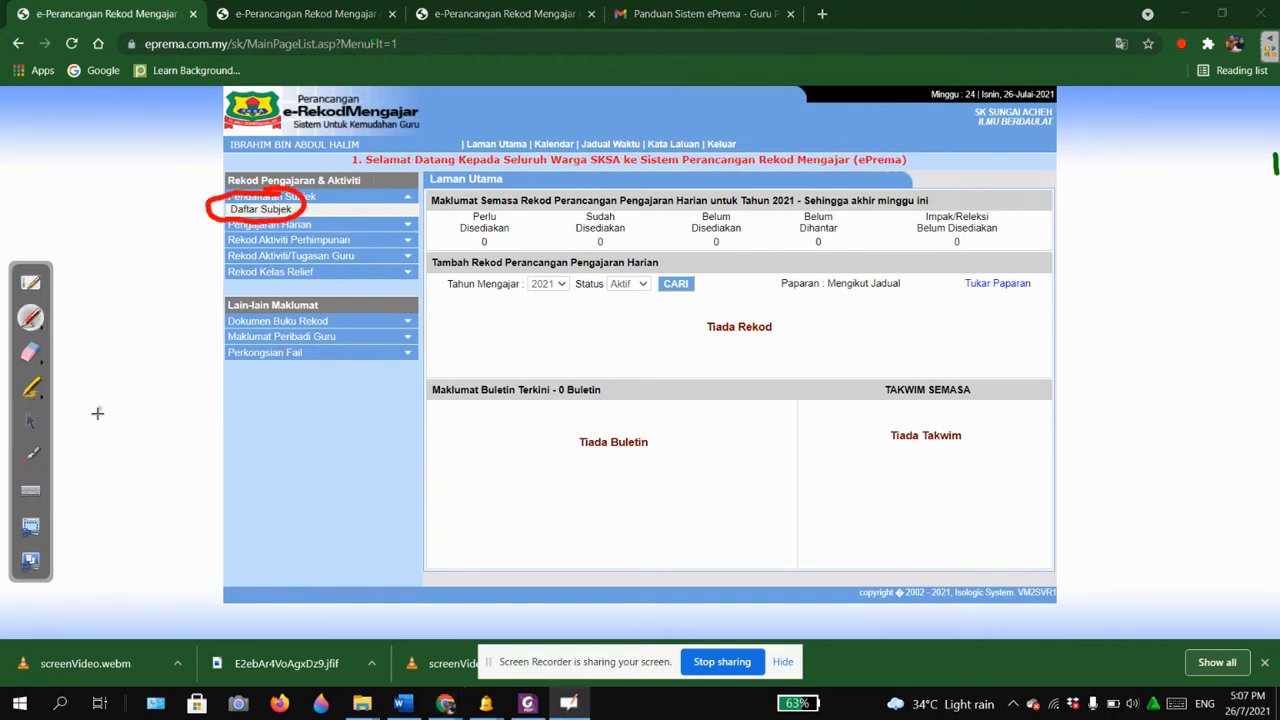
Try to open Daftar Subjek under Pendaftaran Subjek with the normal pointer
left_click(30, 421)
left_click(253, 205)
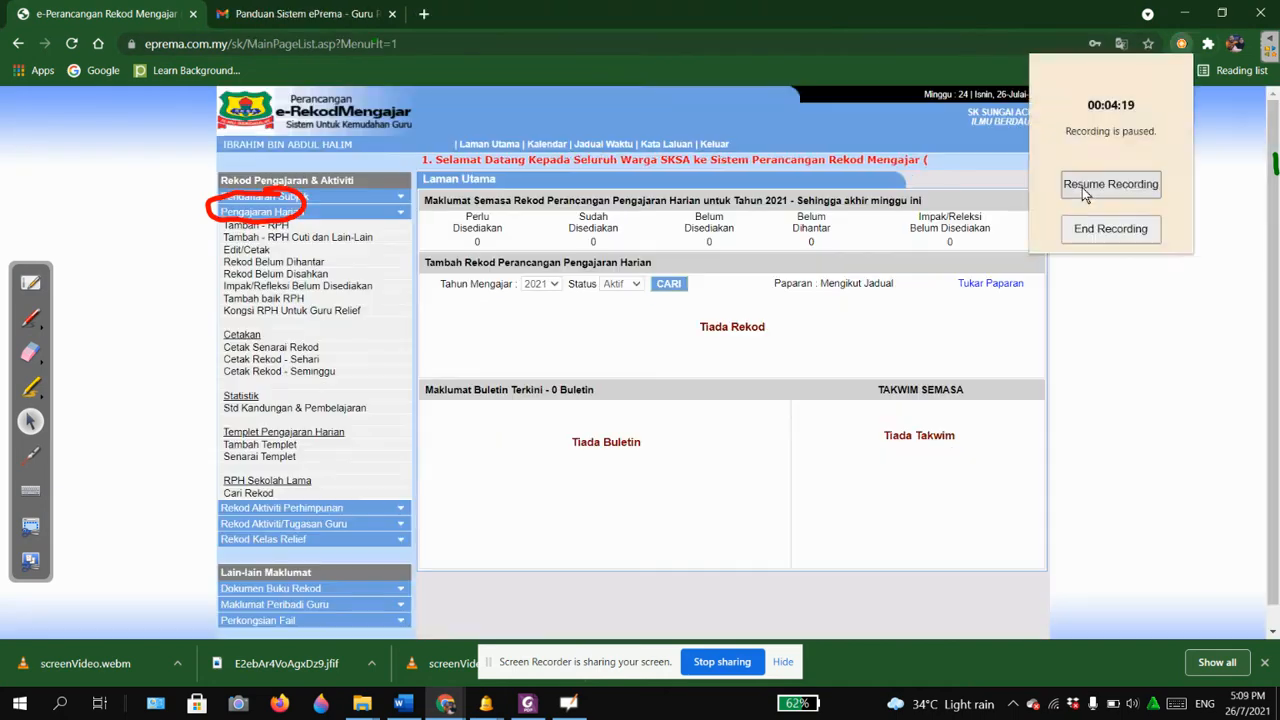
left_click(1082, 187)
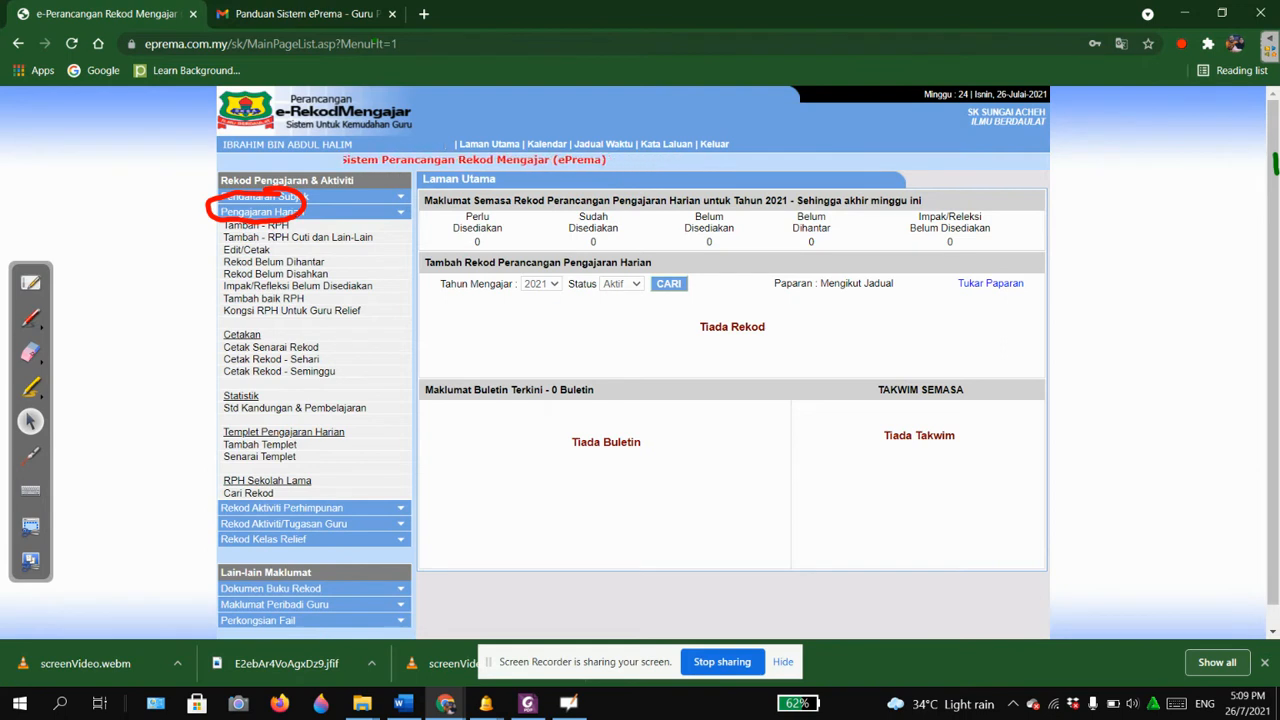
Erase the leftover red circle on the main page and circle Pendaftaran Subjek with the red pen
left_click(30, 352)
mouse_move(256, 181)
left_mouse_down()
mouse_move(280, 209)
mouse_move(268, 174)
mouse_move(240, 172)
mouse_move(245, 208)
mouse_move(318, 194)
mouse_move(282, 172)
left_mouse_up()
left_click(30, 318)
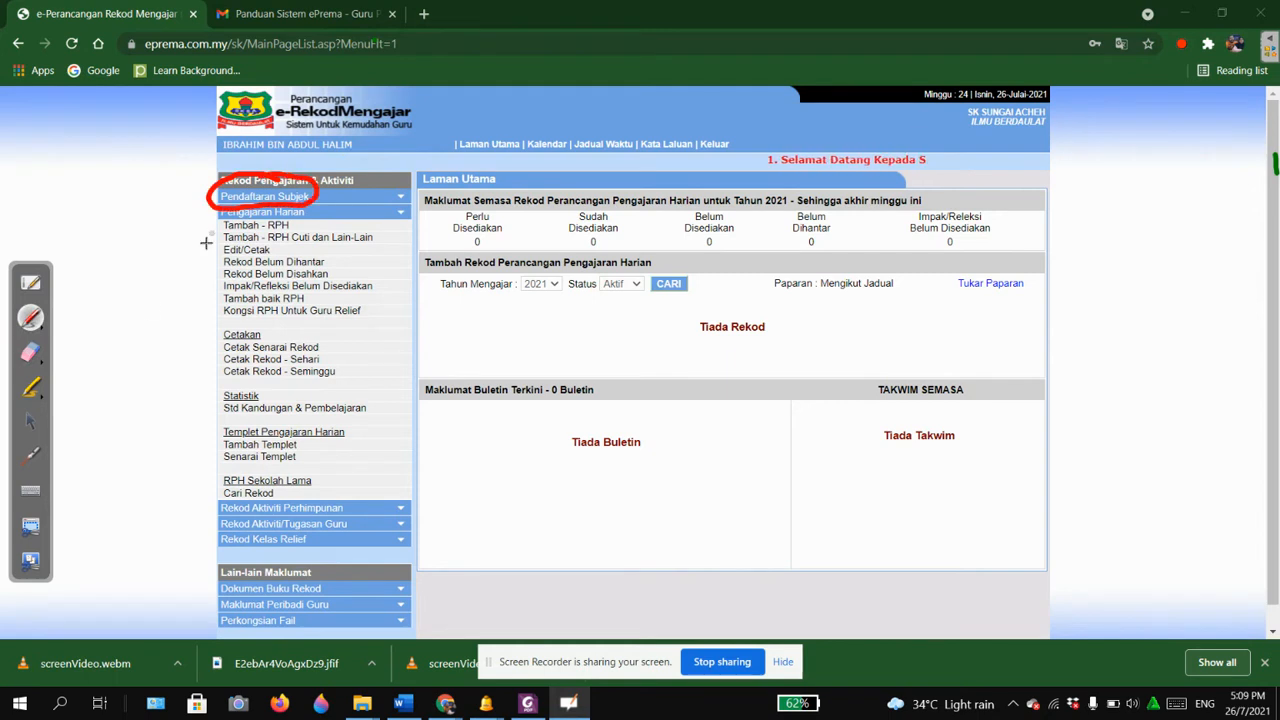
left_click(30, 421)
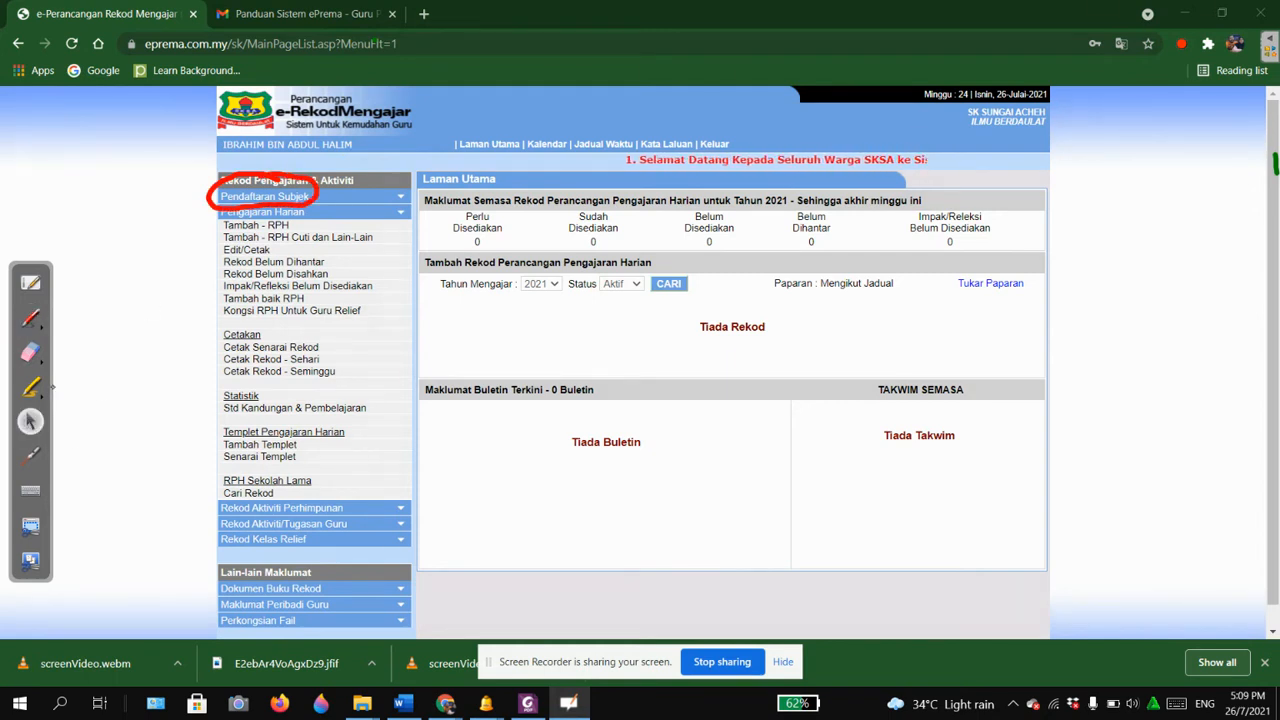
Expand Pendaftaran Subjek and erase the red circle around it
left_click(268, 197)
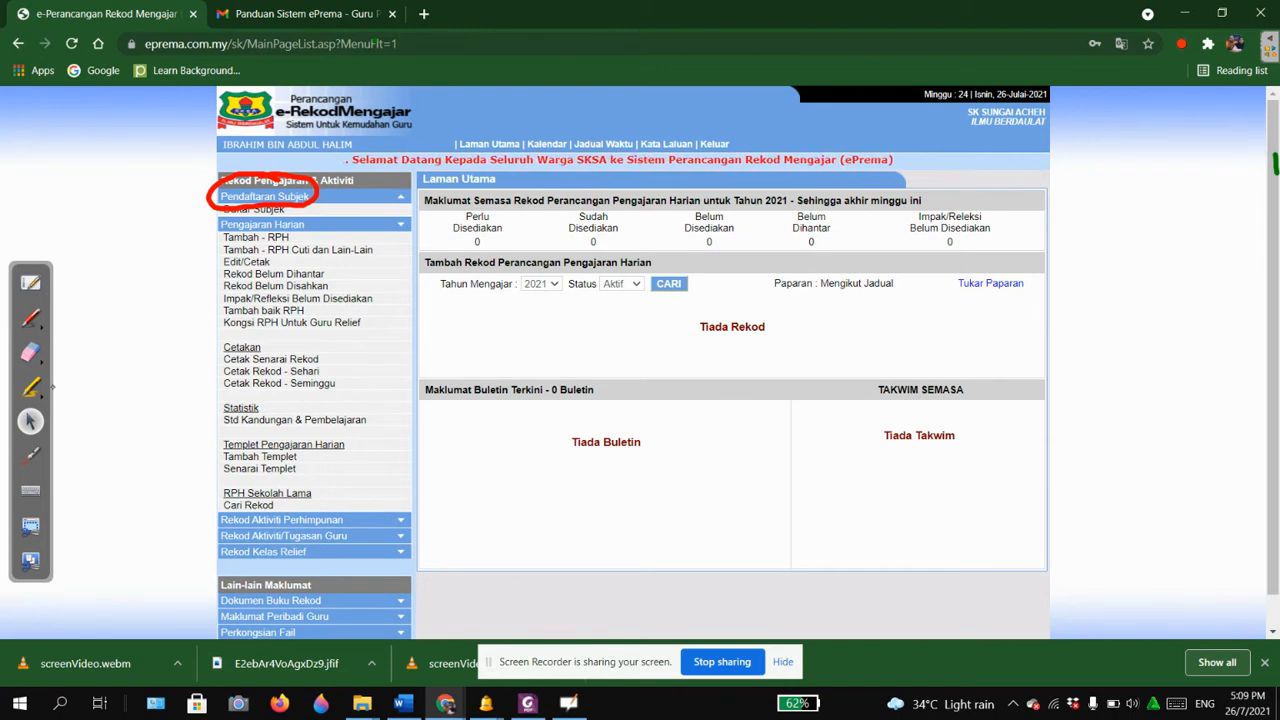
left_click(30, 352)
left_click(288, 168)
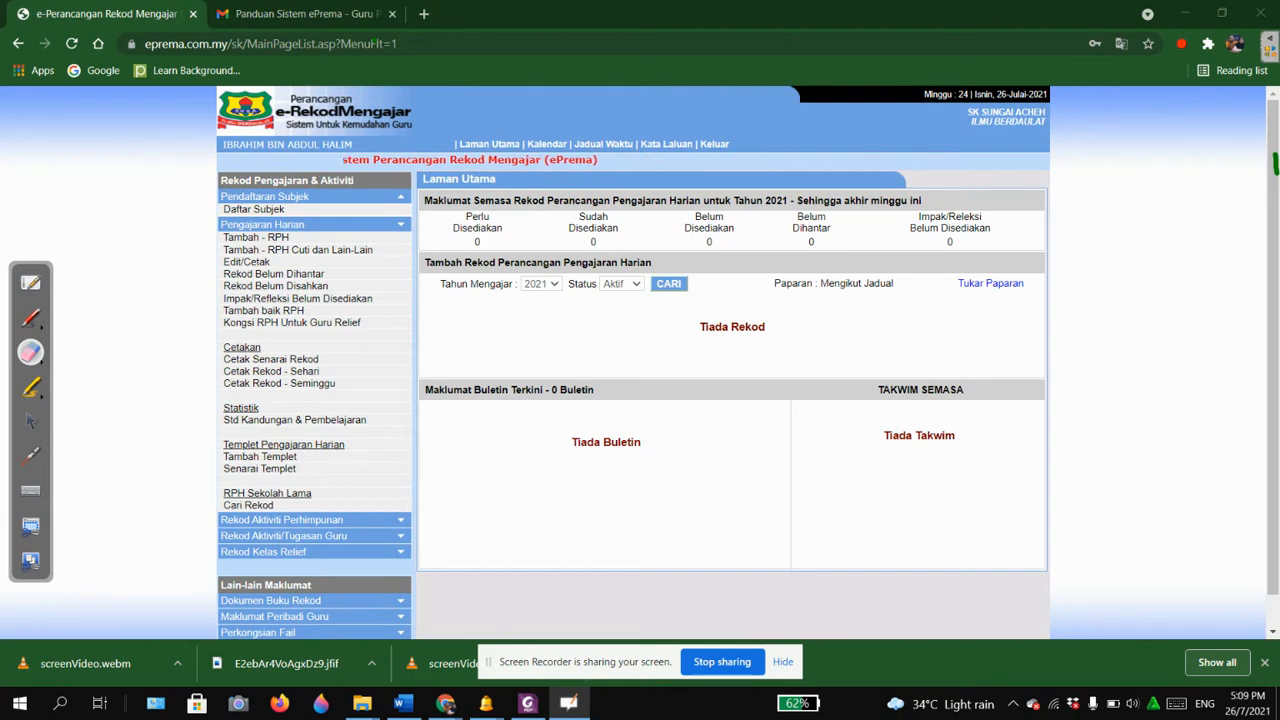
Collapse the Pengajaran Harian list and open Daftar Subjek under Pendaftaran Subjek
left_click(30, 421)
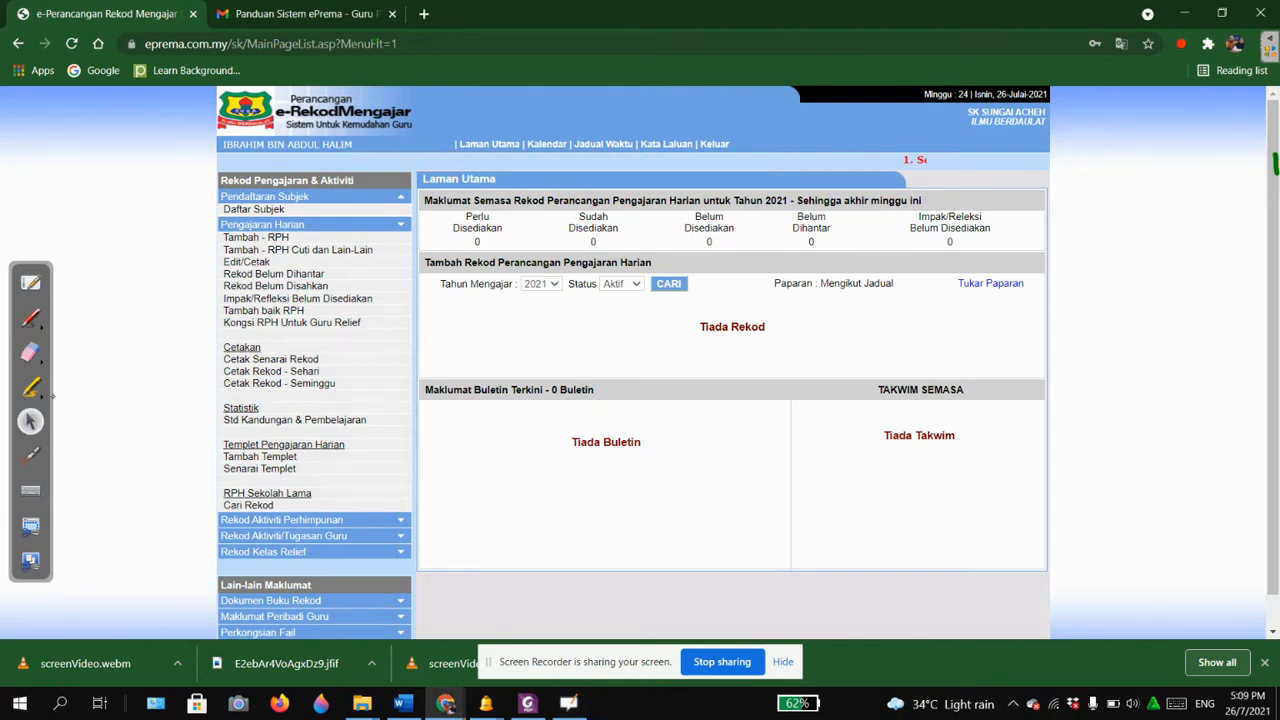
left_click(265, 197)
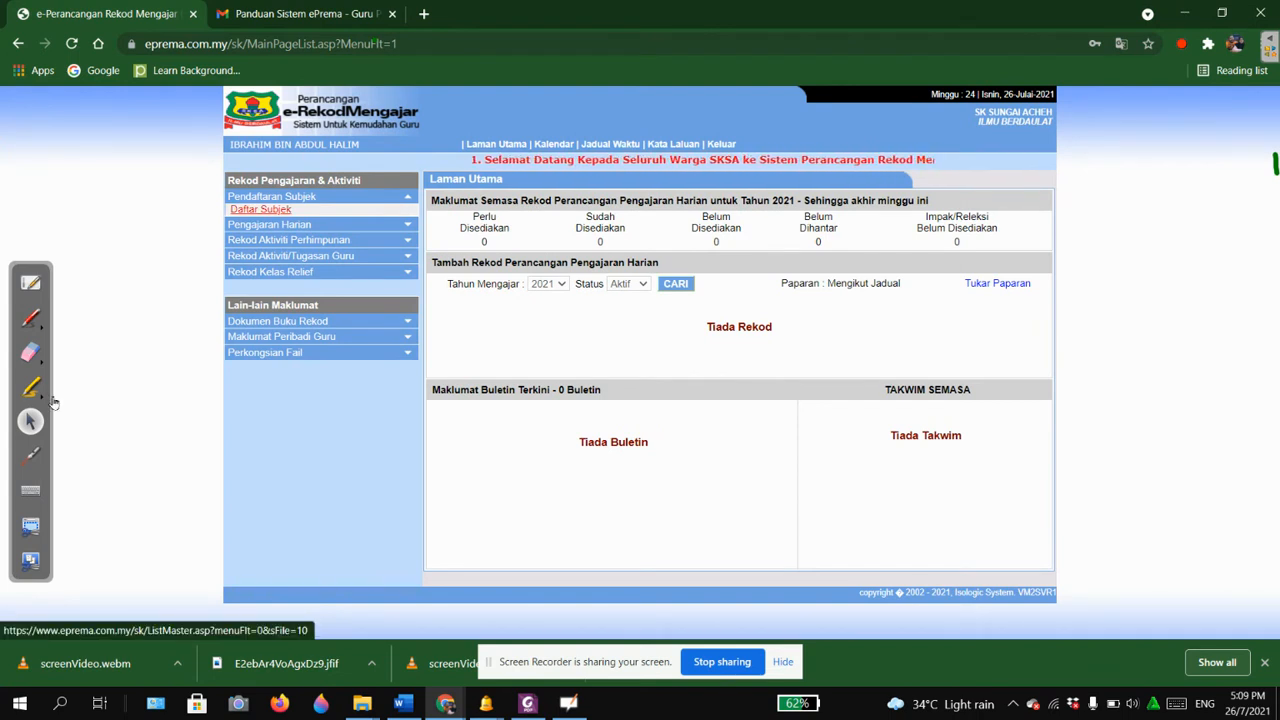
left_click(260, 209)
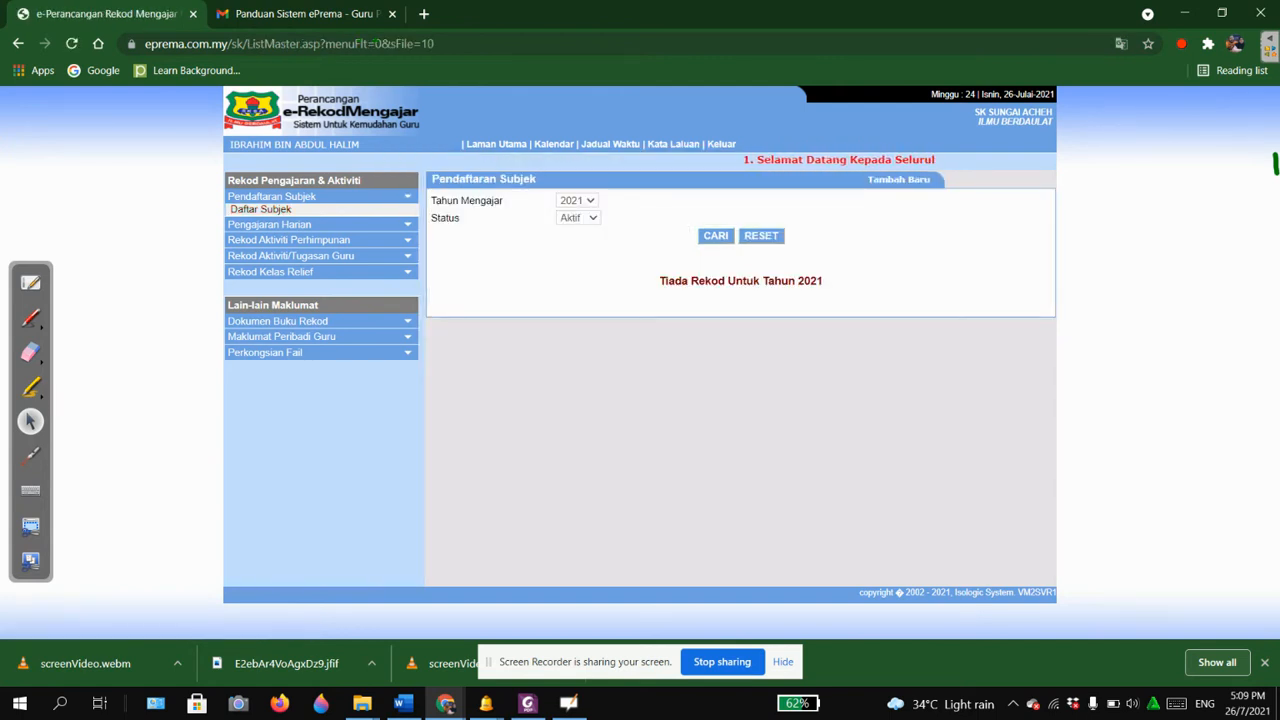
Circle the Tahun Mengajar value 2021 and Tambah Baru with the red pen, adding a short stroke beside the Status value Aktif
left_click(30, 318)
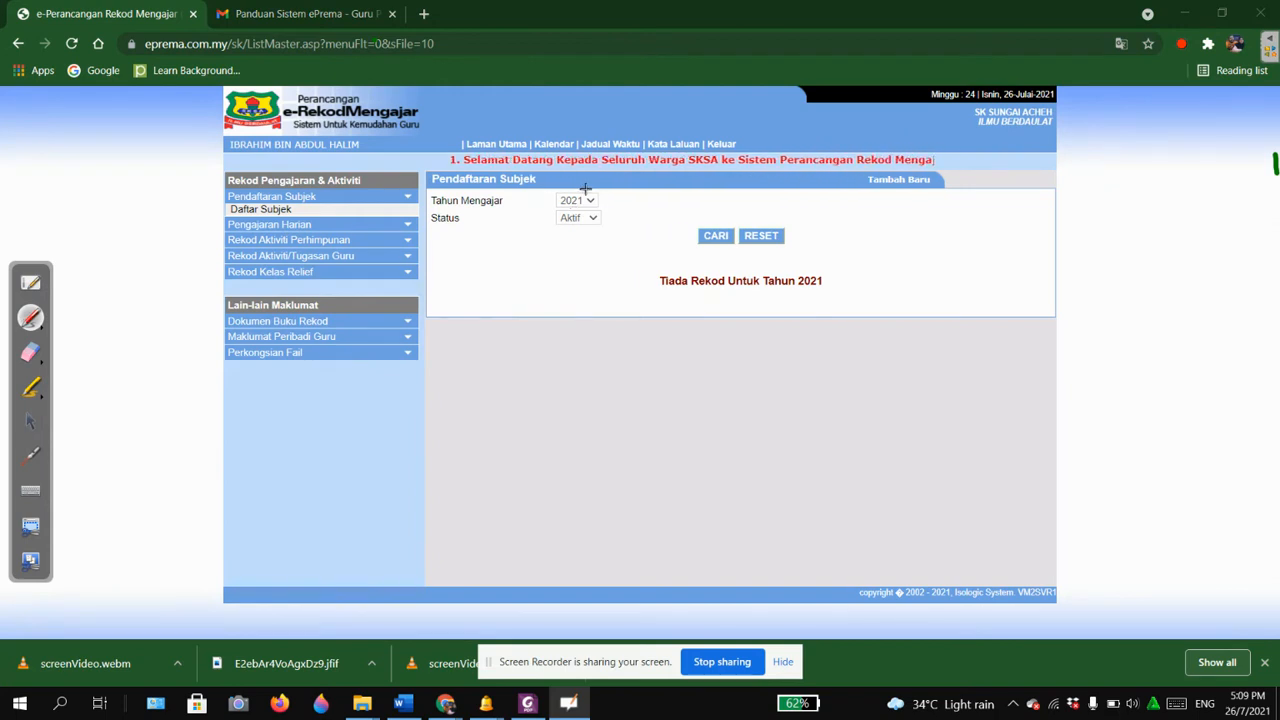
mouse_move(589, 190)
left_mouse_down()
mouse_move(548, 196)
mouse_move(635, 198)
left_mouse_up()
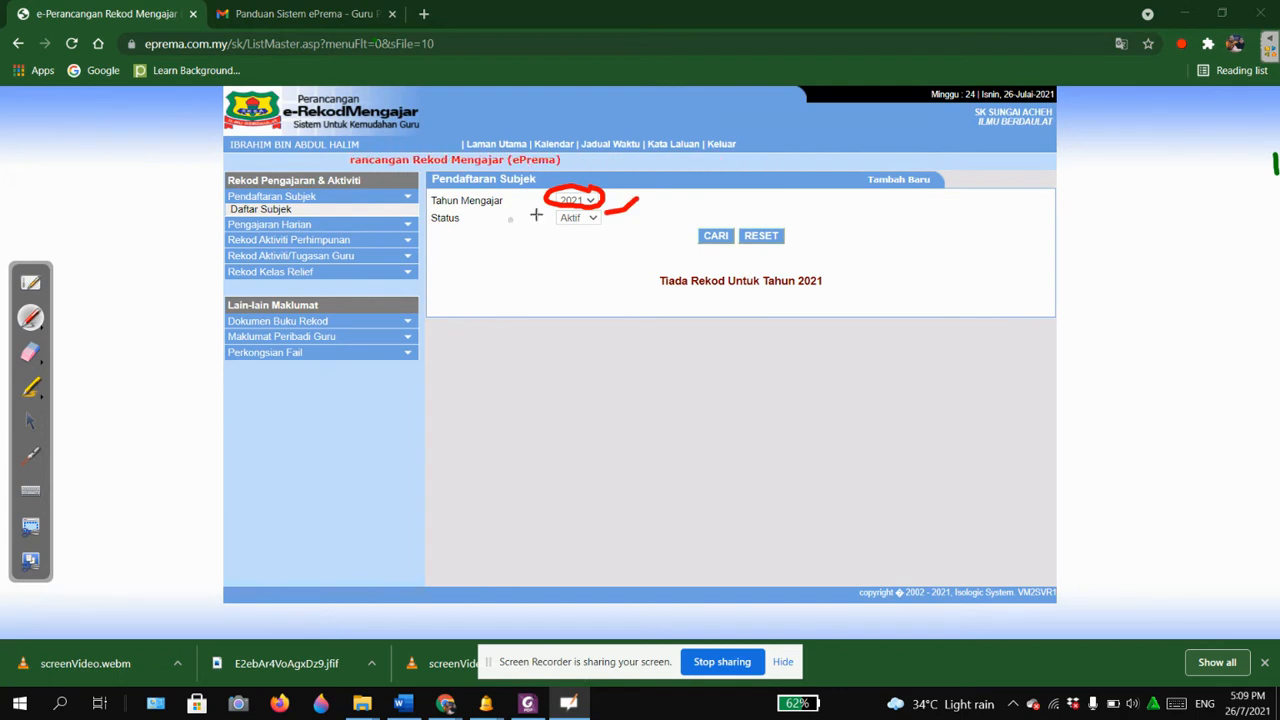
mouse_move(905, 148)
left_mouse_down()
mouse_move(929, 162)
mouse_move(842, 166)
left_mouse_up()
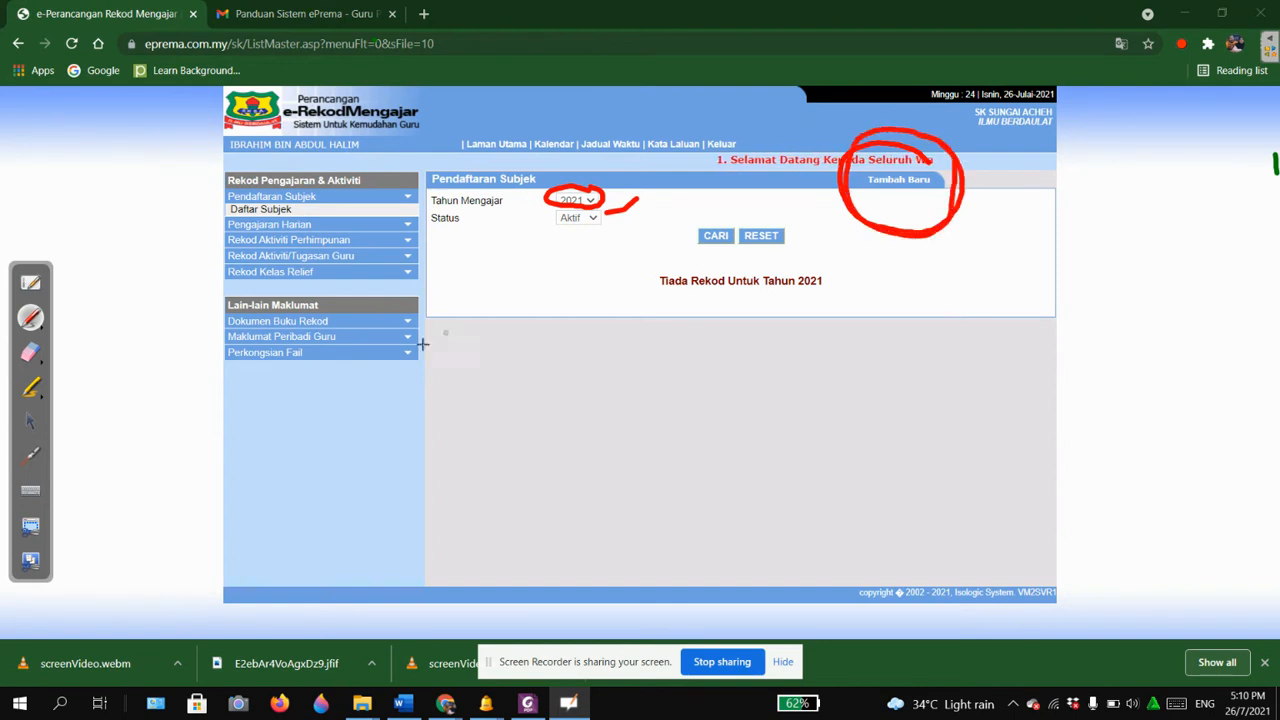
Open the Tambah Baru subject registration form, erase the red marks over it and return to the normal pointer
left_click(30, 421)
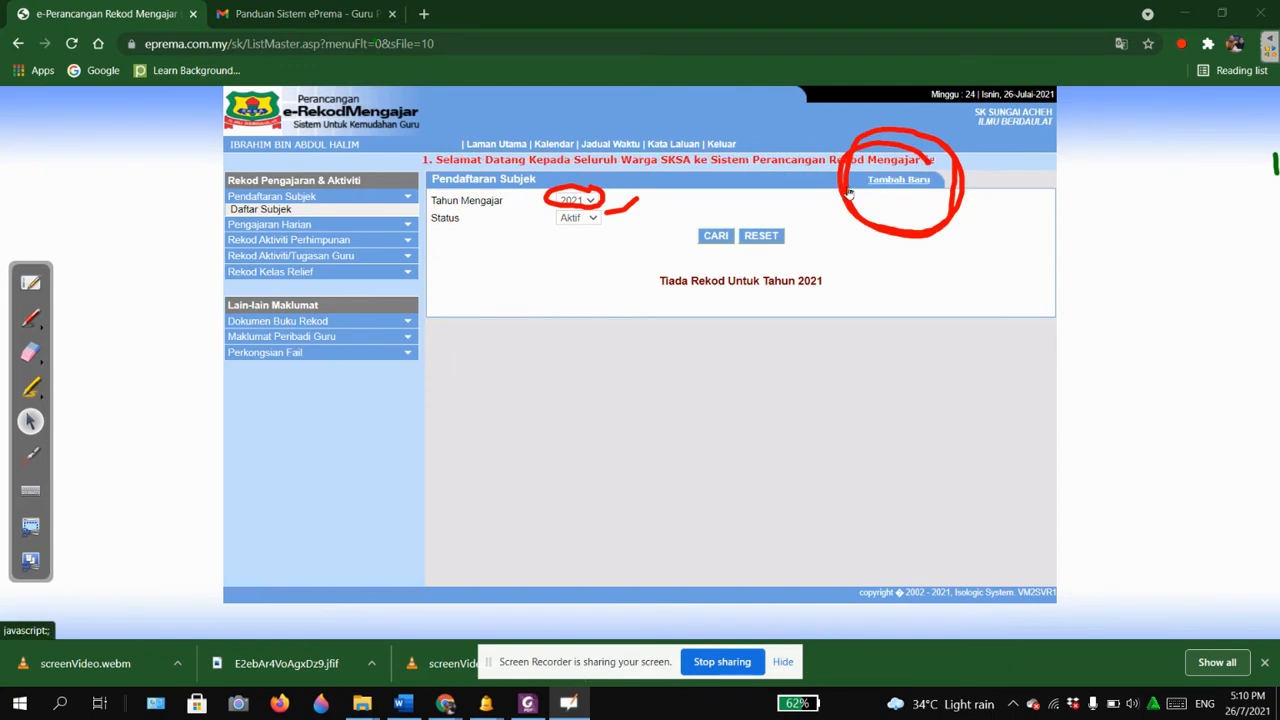
left_click(897, 180)
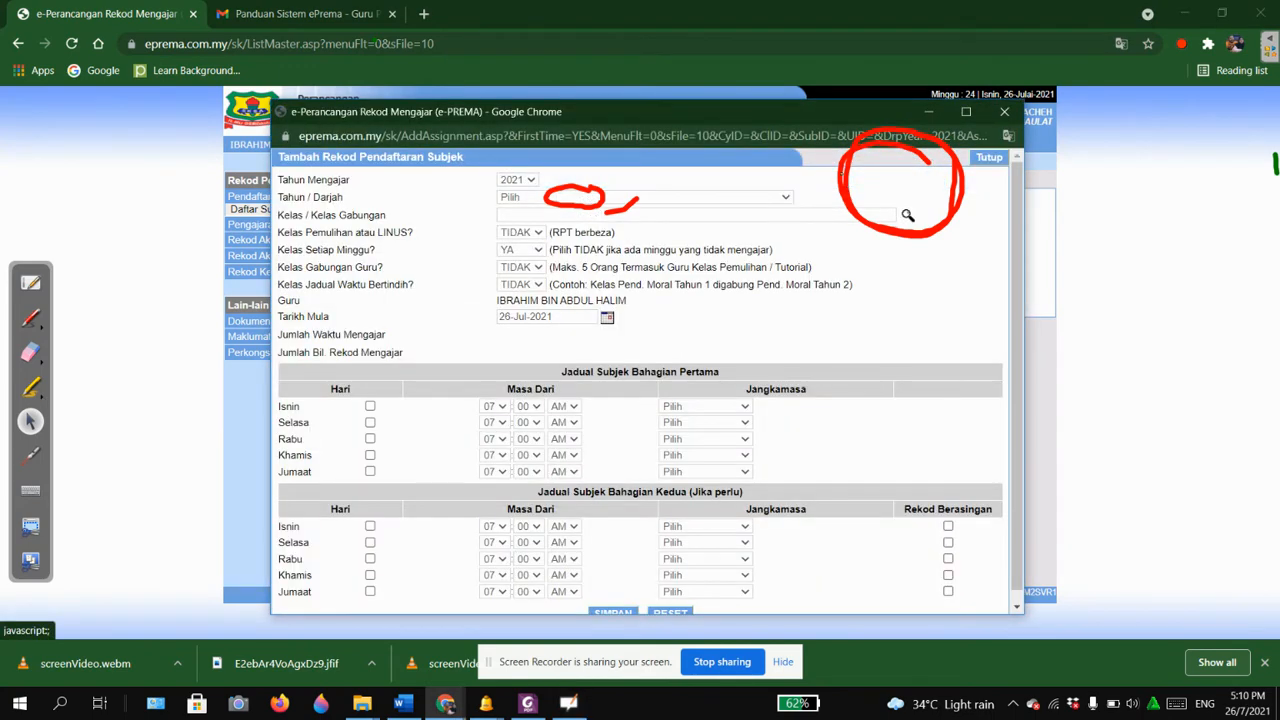
left_click(30, 352)
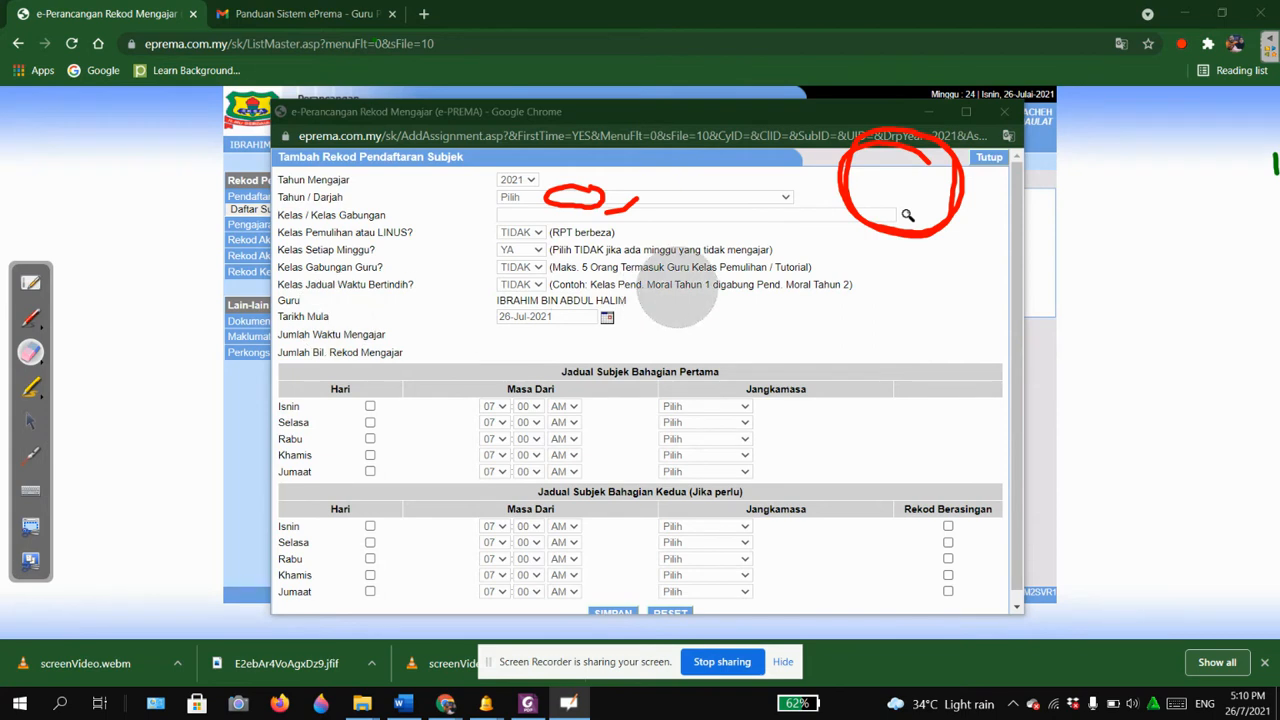
mouse_move(876, 190)
left_mouse_down()
mouse_move(860, 160)
mouse_move(857, 186)
mouse_move(930, 200)
mouse_move(873, 232)
left_mouse_up()
mouse_move(547, 231)
left_mouse_down()
mouse_move(555, 209)
mouse_move(616, 224)
left_mouse_up()
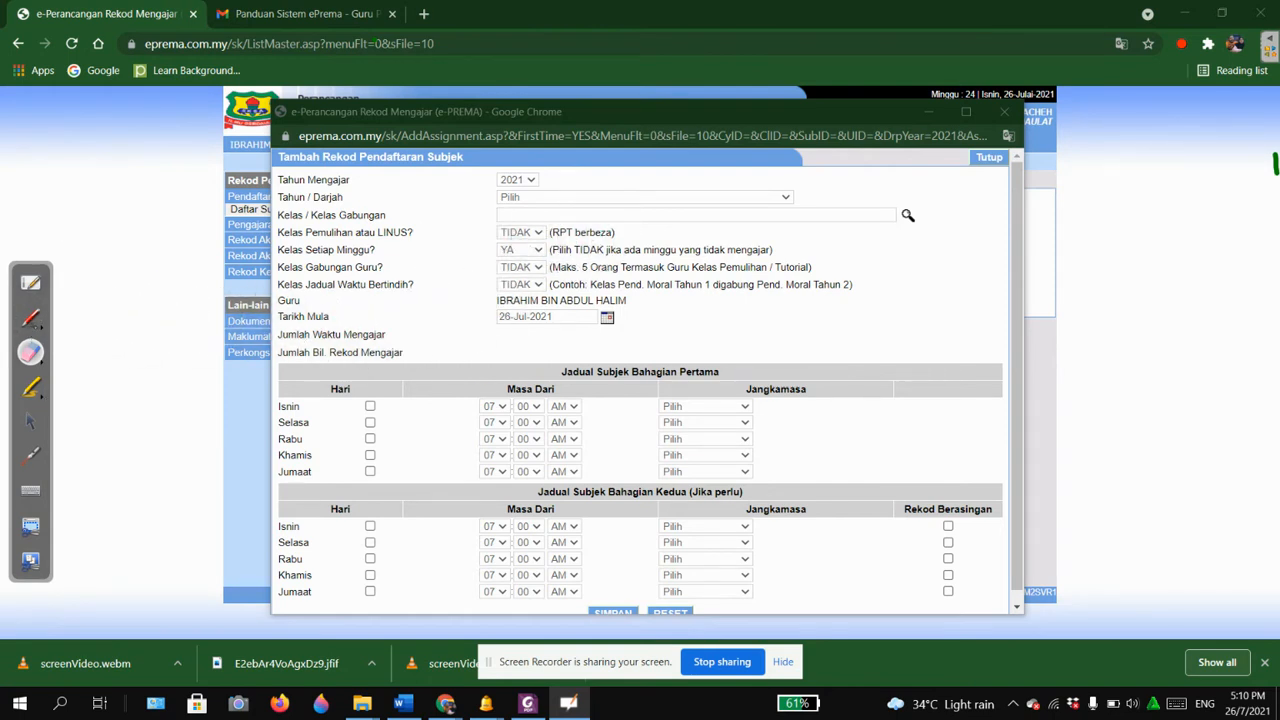
left_click(30, 318)
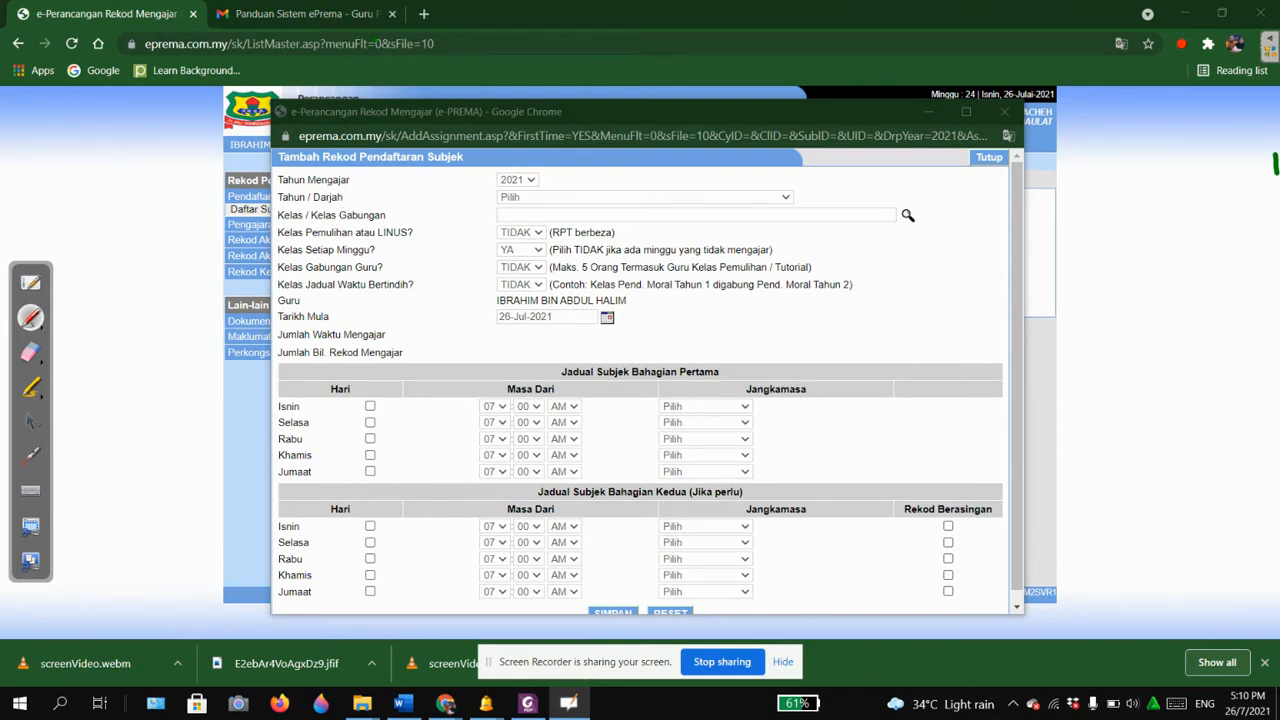
left_click(30, 421)
Reposition the Tambah Rekod Pendaftaran Subjek window slightly and restore the Pendaftaran Subjek page behind it
mouse_move(570, 109)
left_mouse_down()
mouse_move(552, 125)
mouse_move(581, 93)
mouse_move(565, 112)
left_mouse_up()
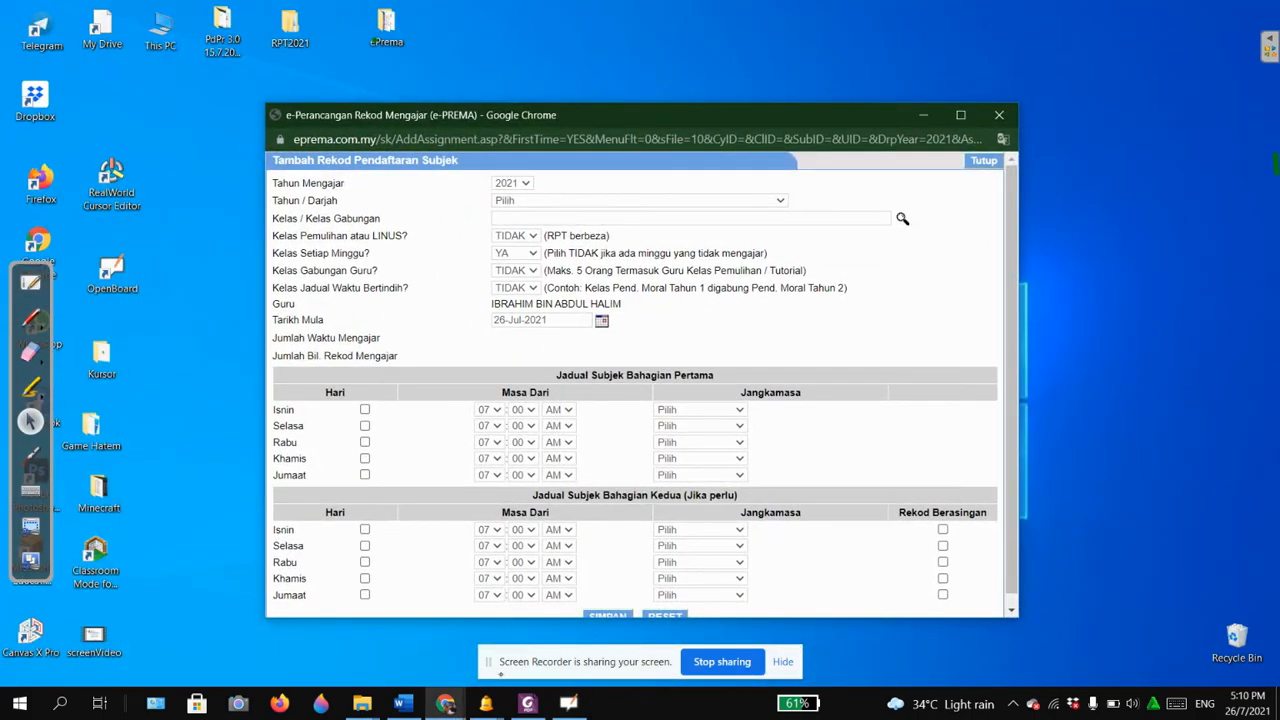
left_click(446, 703)
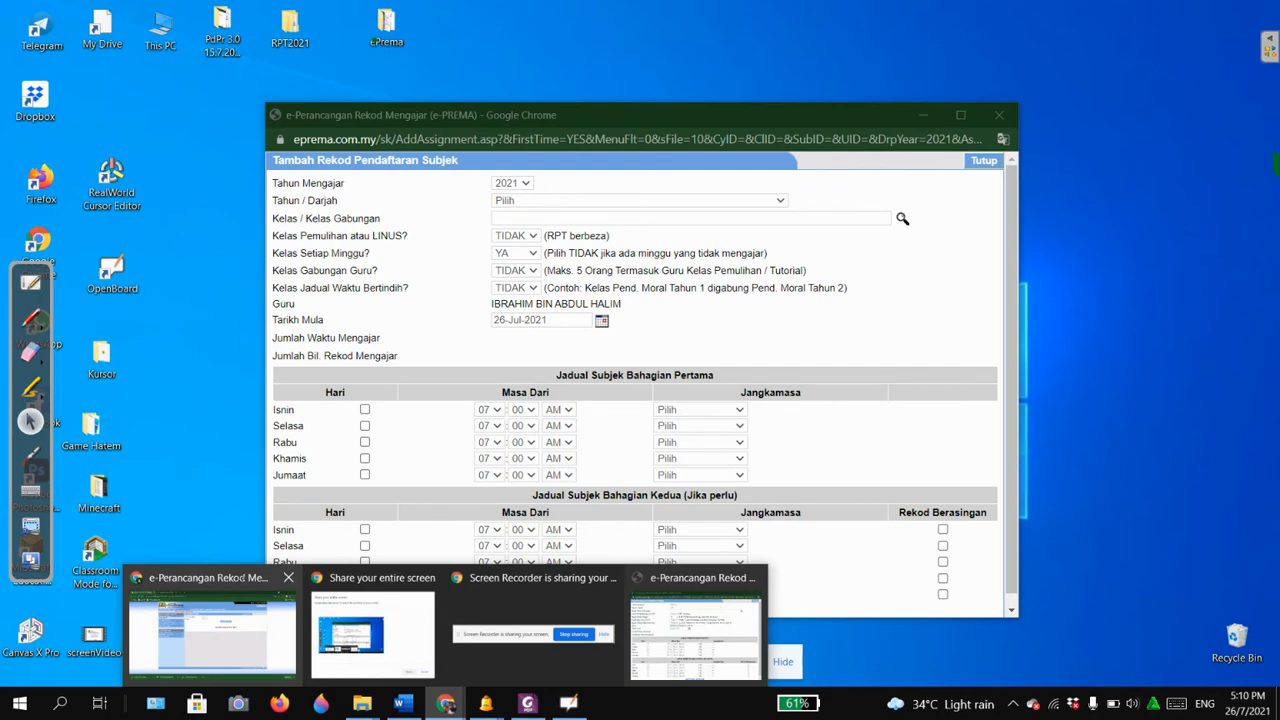
left_click(212, 630)
mouse_move(446, 703)
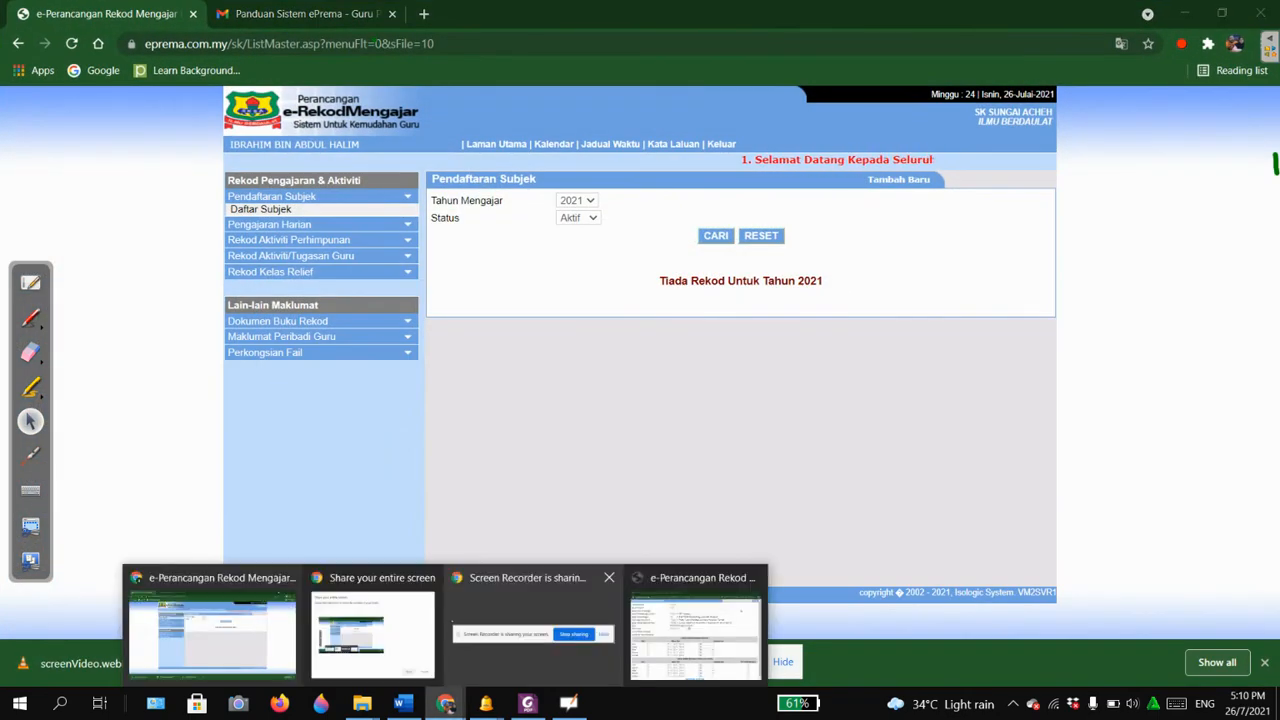
left_click(655, 575)
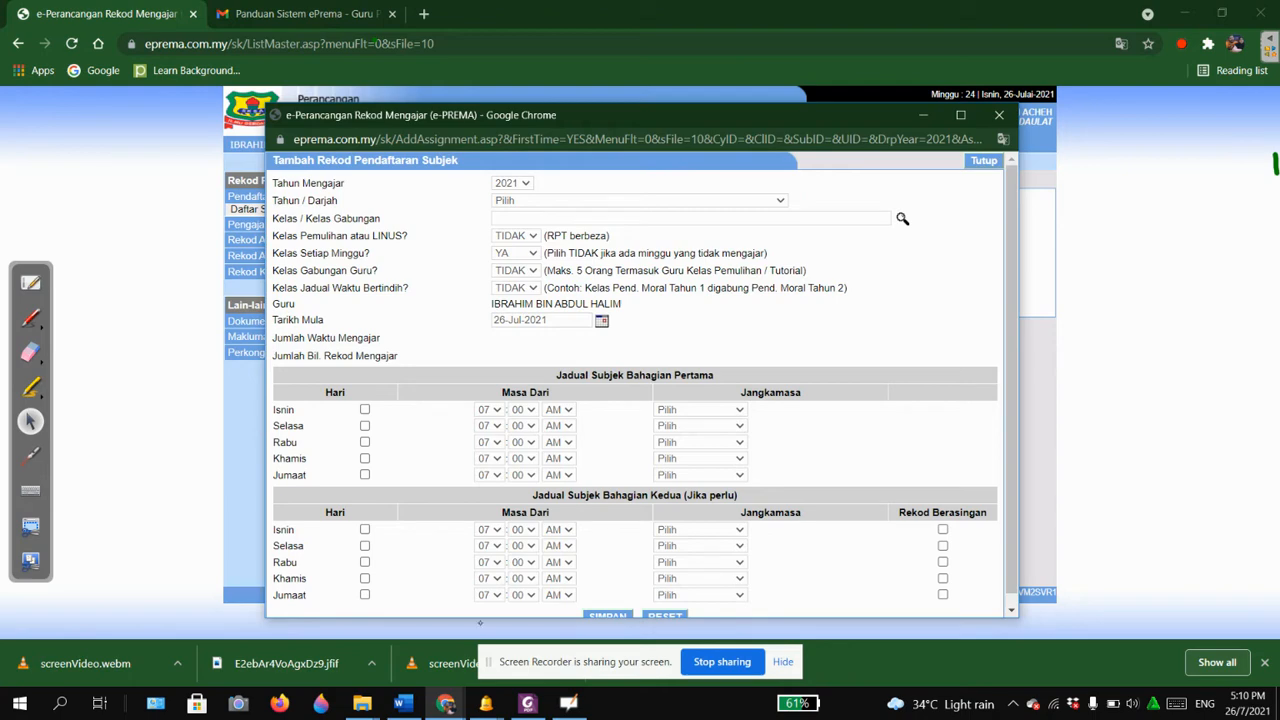
Bring the aSc Timetables teacher timetable and the Tambah Rekod Pendaftaran Subjek form up together and reposition both windows
left_click(486, 703)
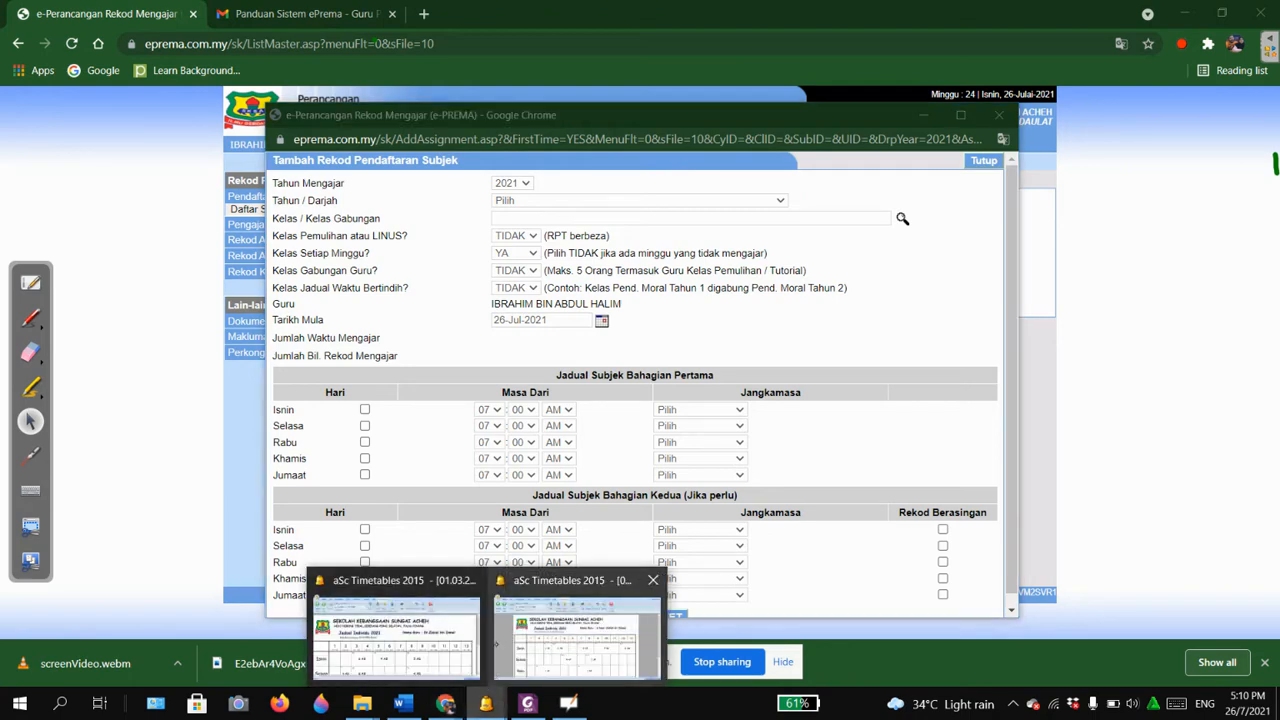
mouse_move(577, 630)
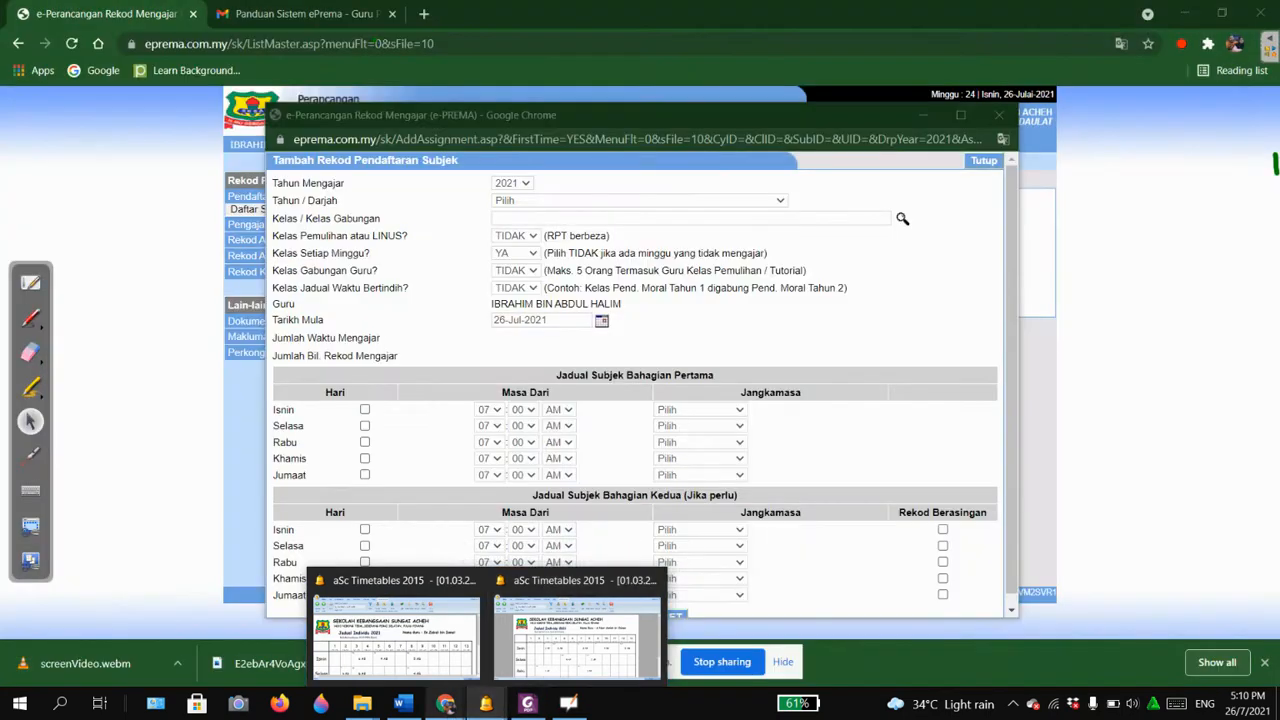
mouse_move(449, 705)
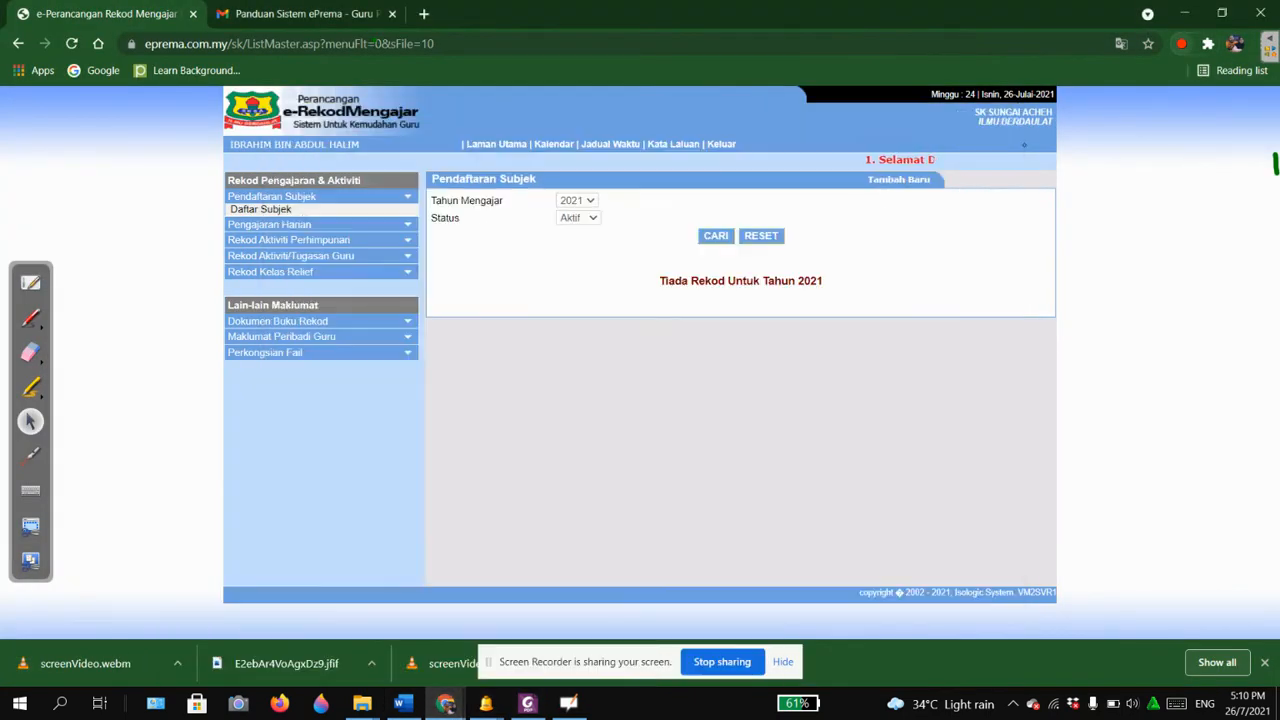
mouse_move(487, 711)
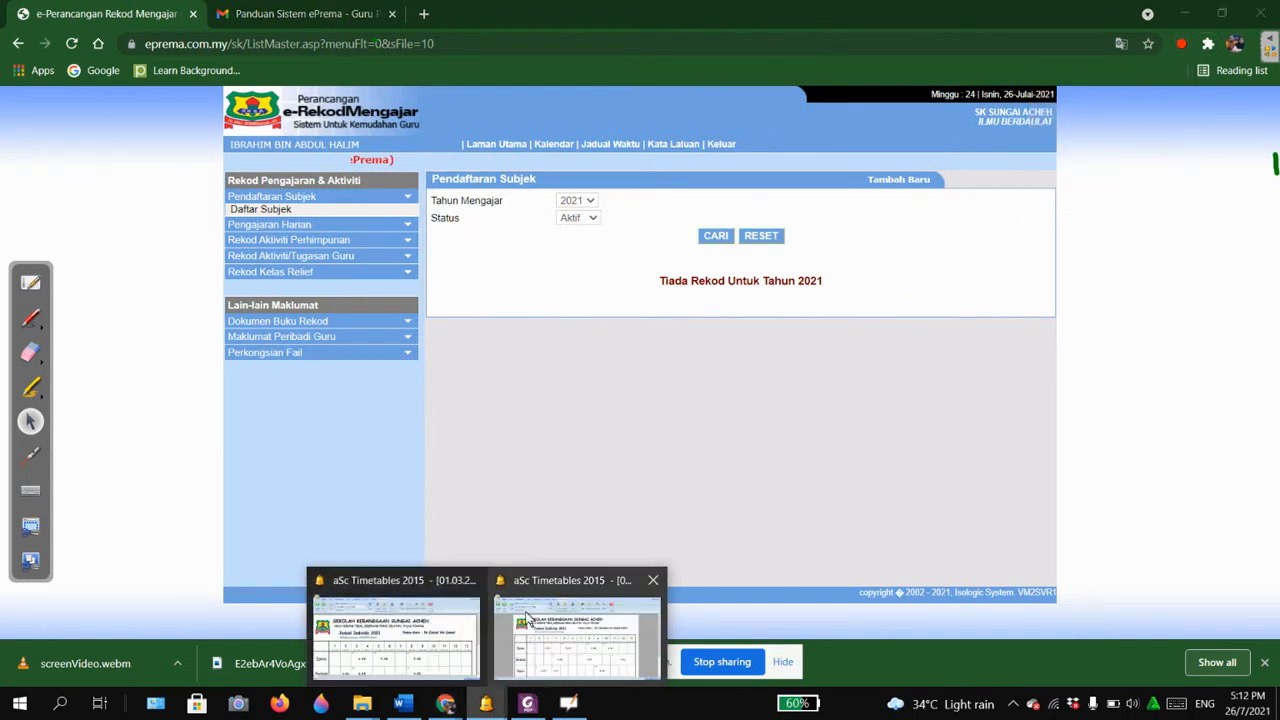
left_click(573, 580)
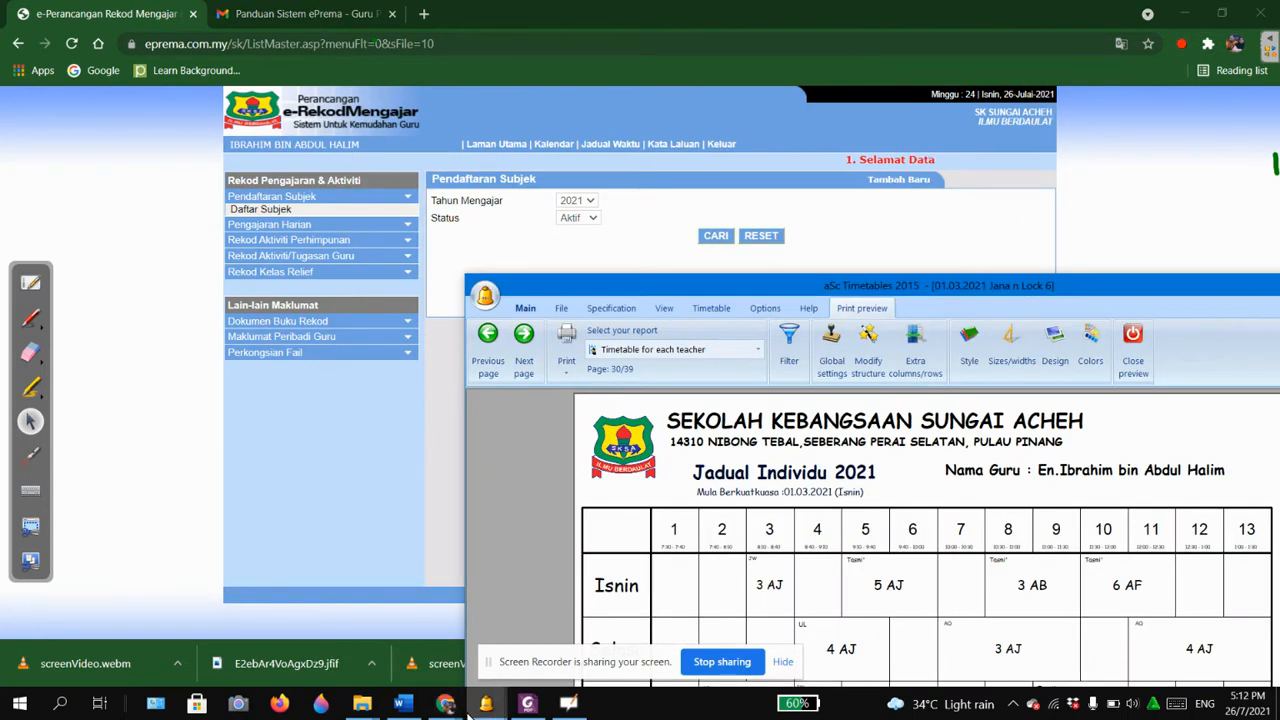
mouse_move(445, 703)
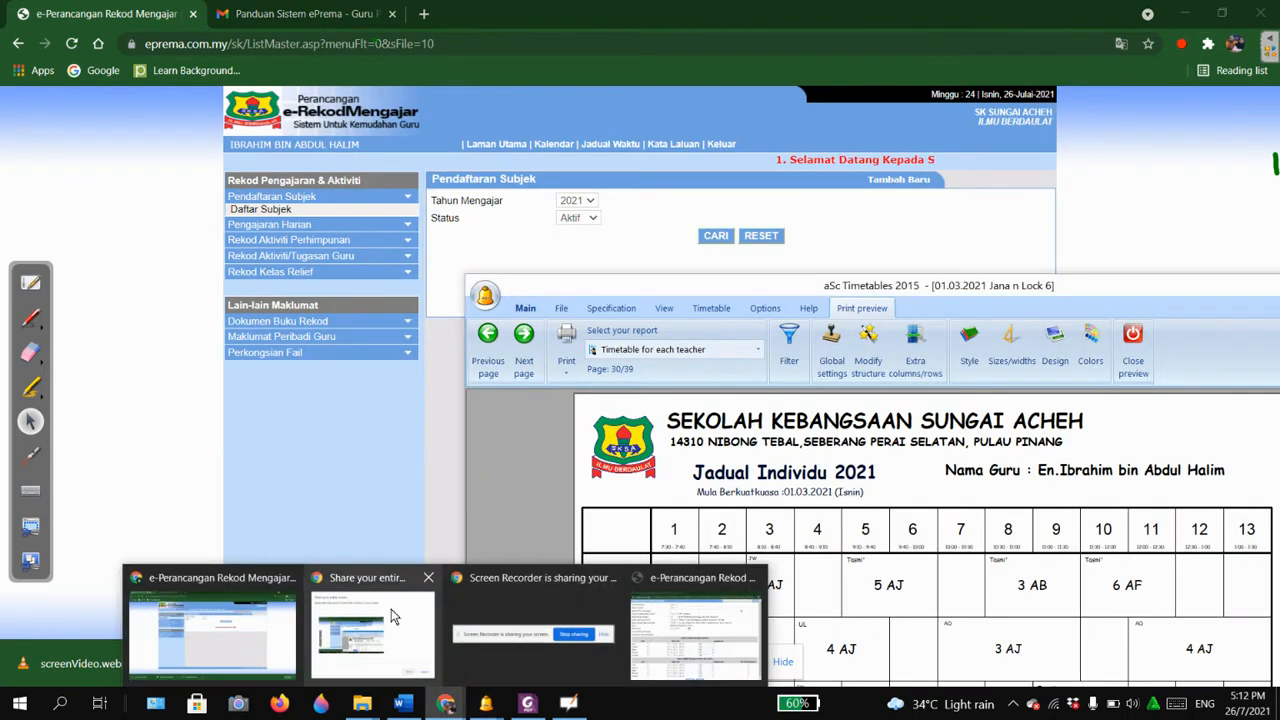
left_click(672, 600)
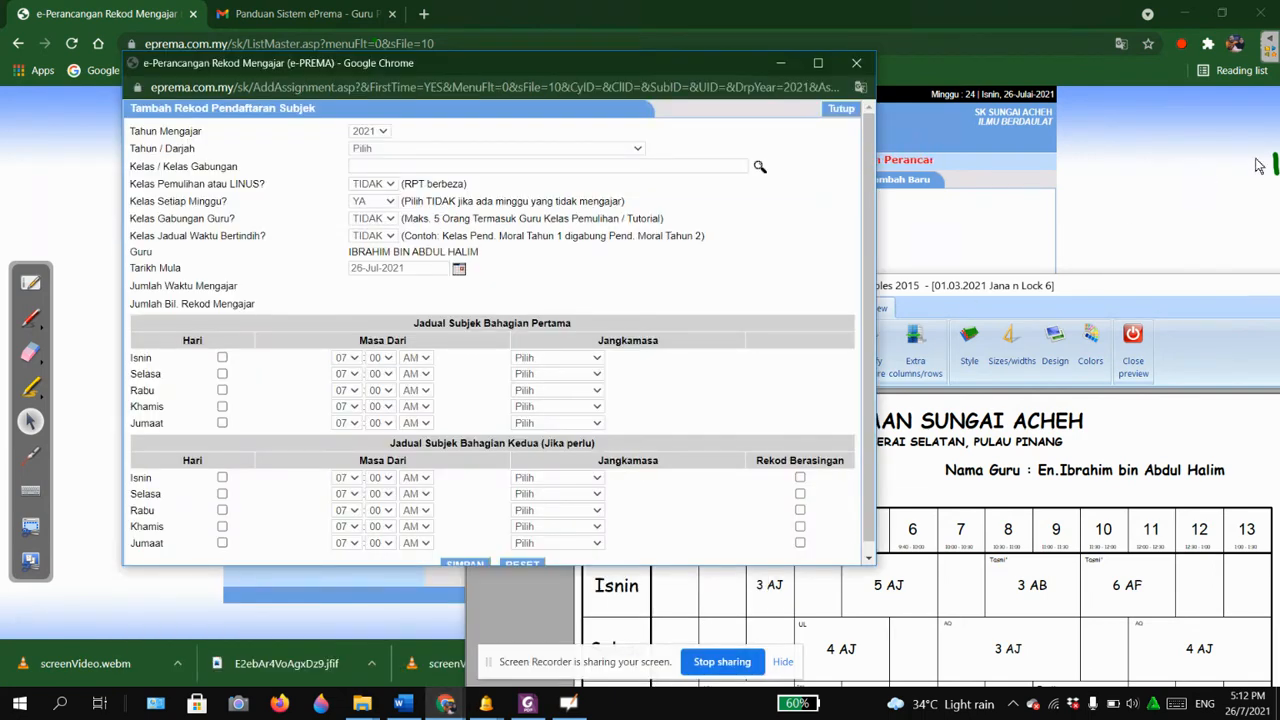
left_click_drag(1040, 286, 1091, 283)
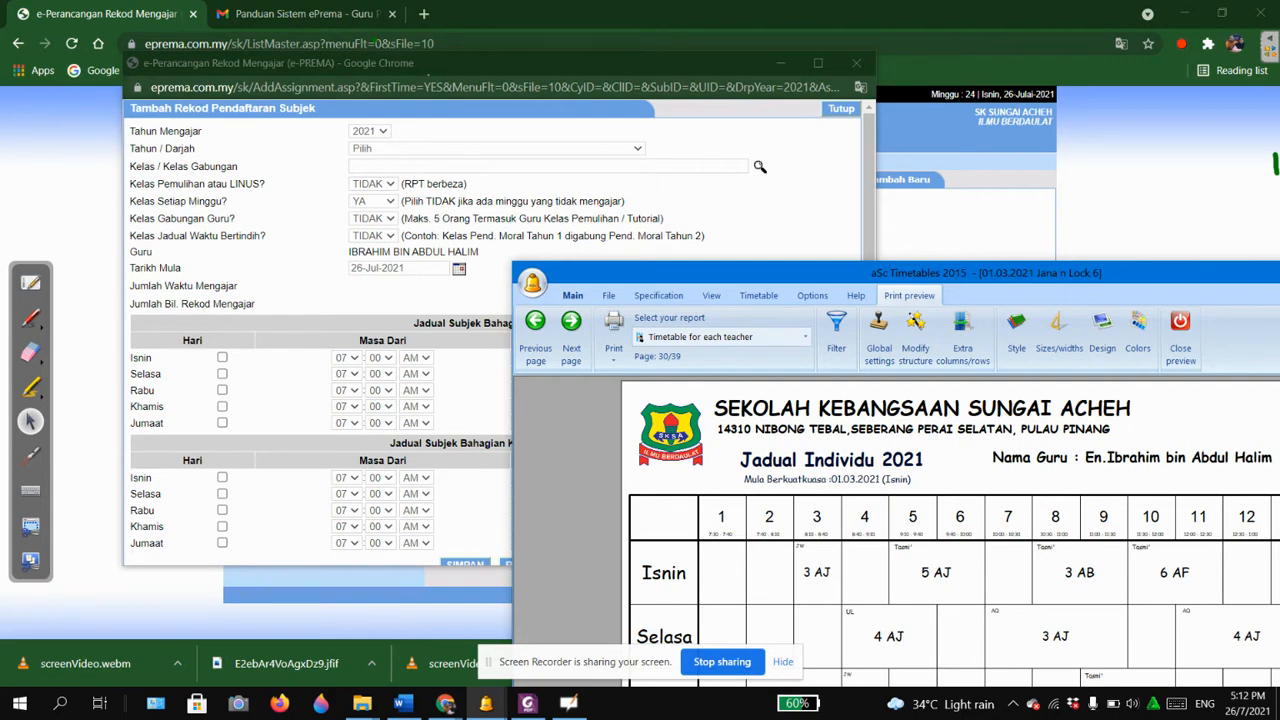
left_click_drag(436, 62, 418, 68)
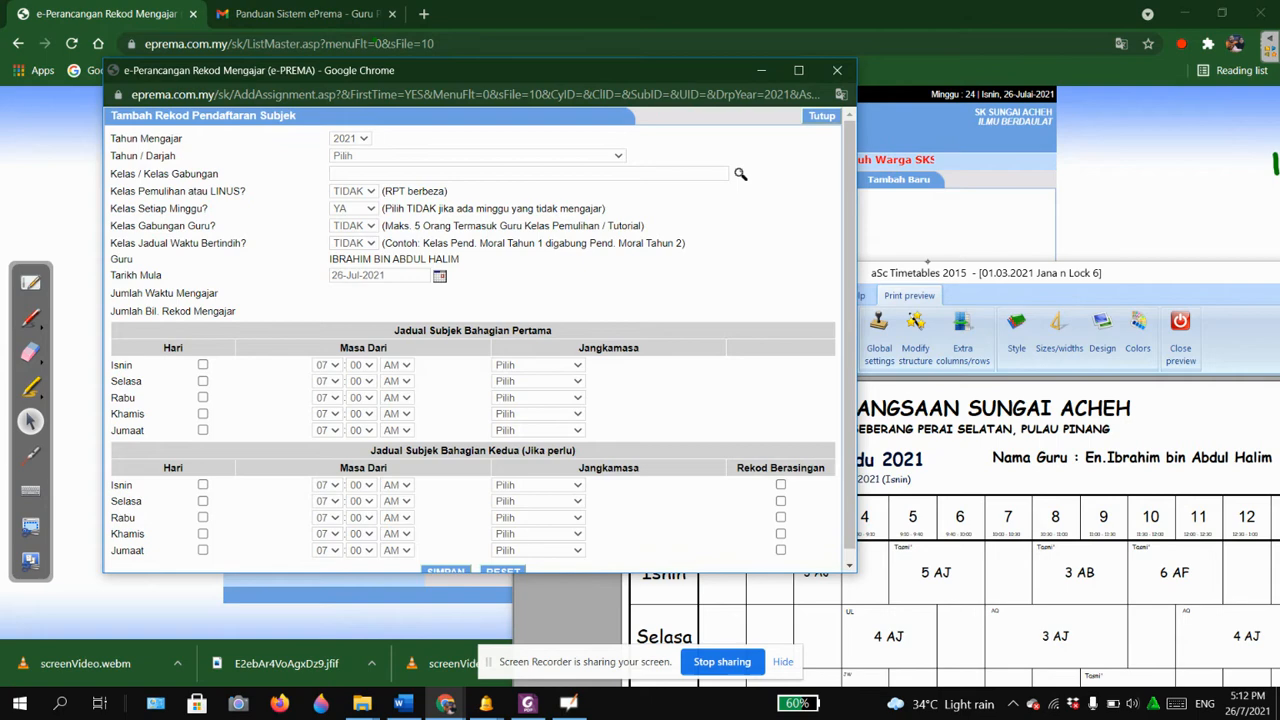
Write the note "1 subjek shj" in red pen above the timetable and move the timetable window further over the form
left_click(30, 318)
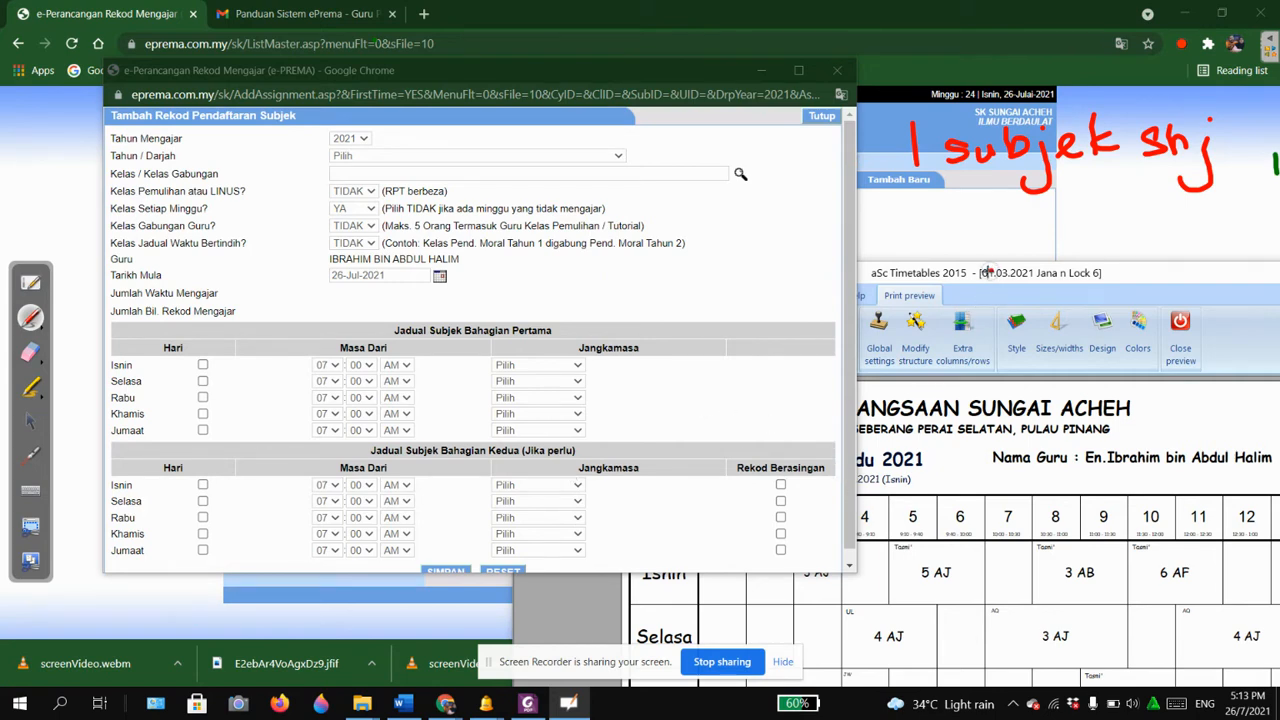
left_click(30, 421)
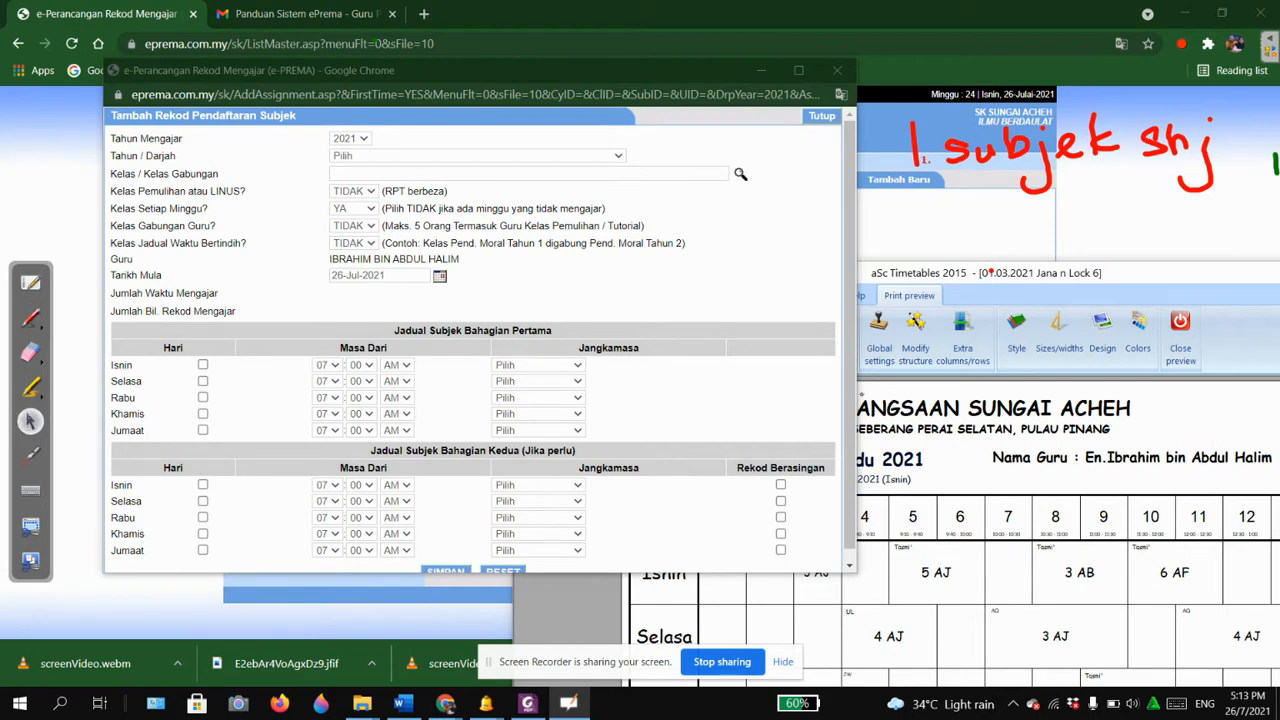
left_click_drag(978, 289, 861, 199)
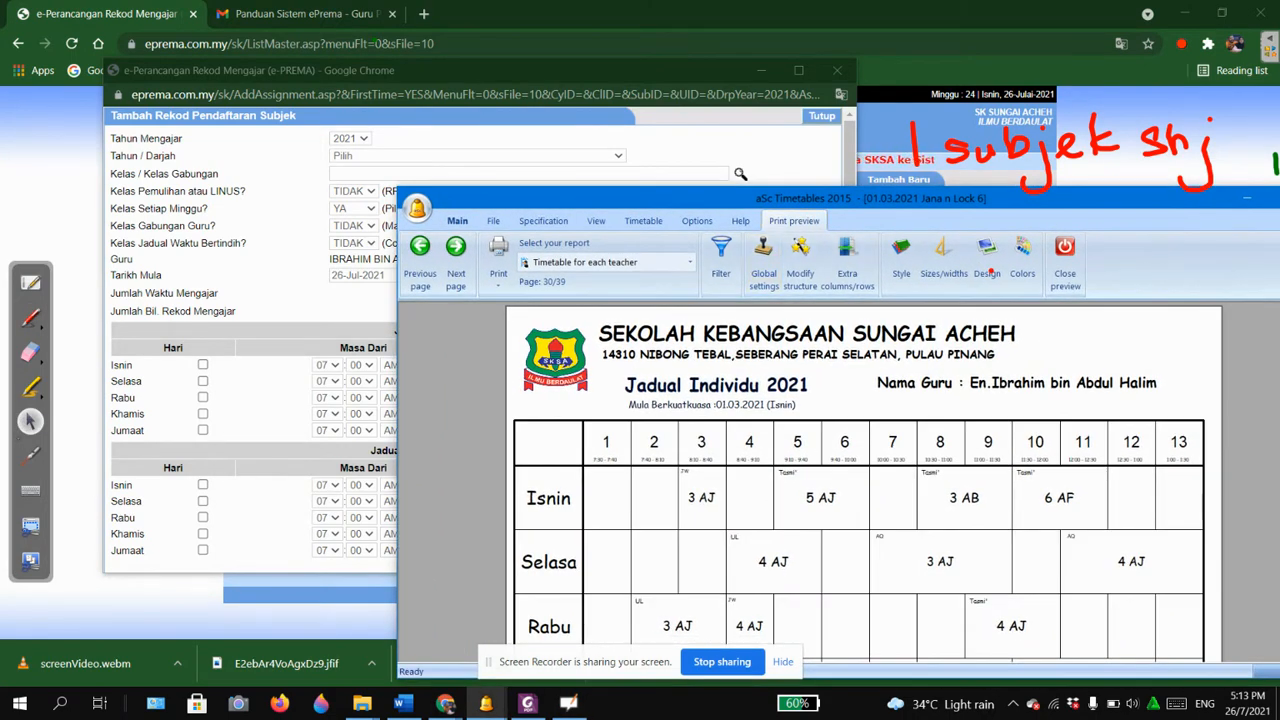
Circle the Isnin lessons on the timetable in red and tick 3 AJ, 5 AJ, 3 AB and 6 AF
left_click(31, 318)
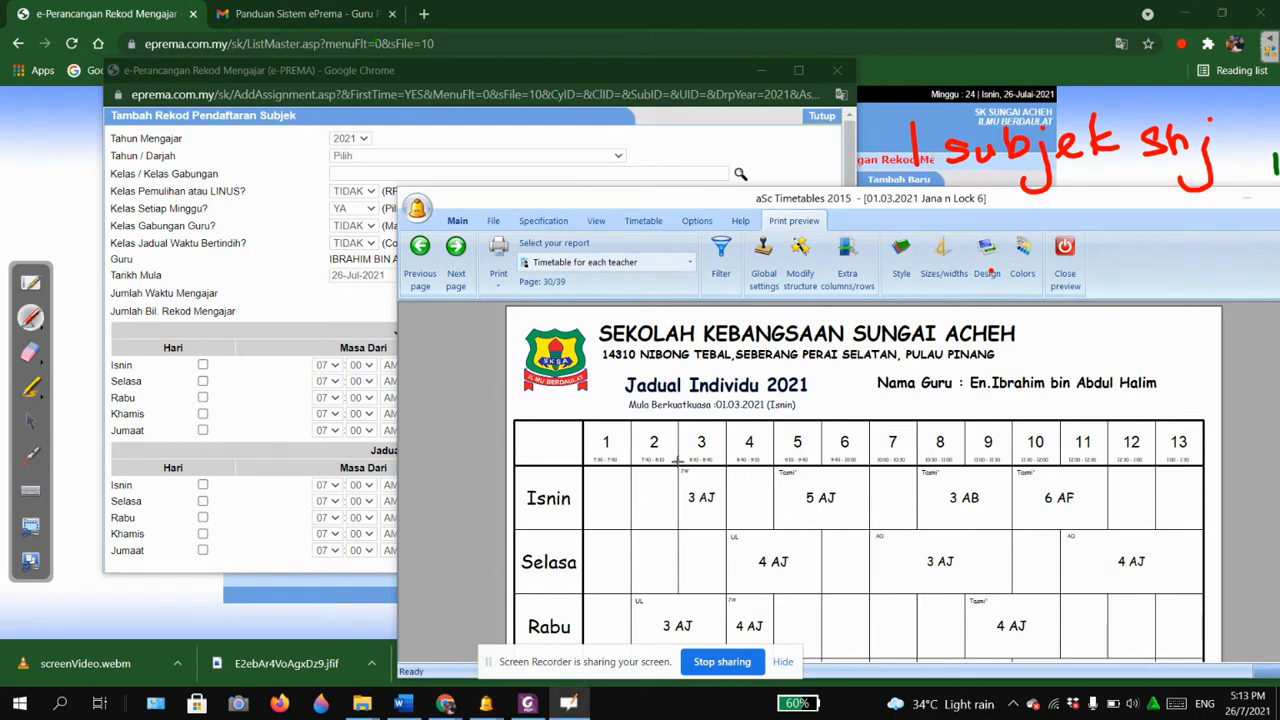
mouse_move(662, 462)
left_mouse_down()
mouse_move(906, 445)
mouse_move(1112, 460)
mouse_move(1070, 528)
mouse_move(714, 543)
mouse_move(684, 468)
left_mouse_up()
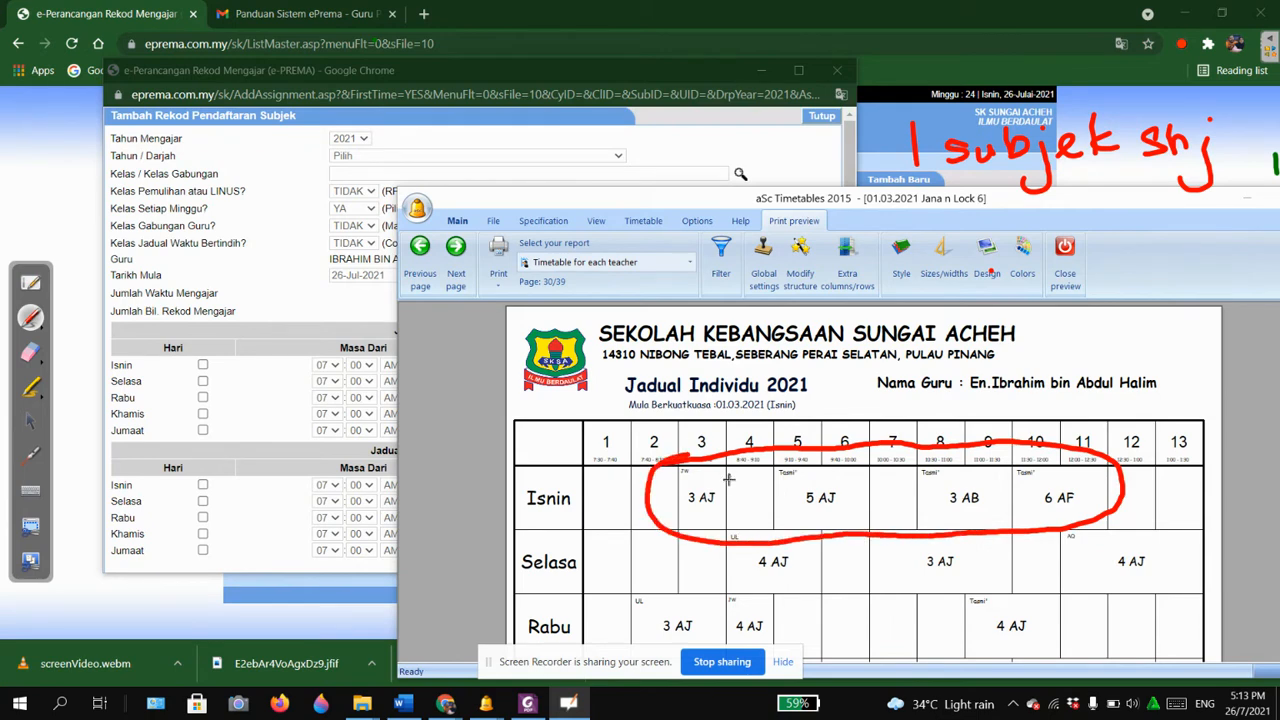
left_click_drag(701, 511, 745, 486)
left_click_drag(843, 510, 881, 484)
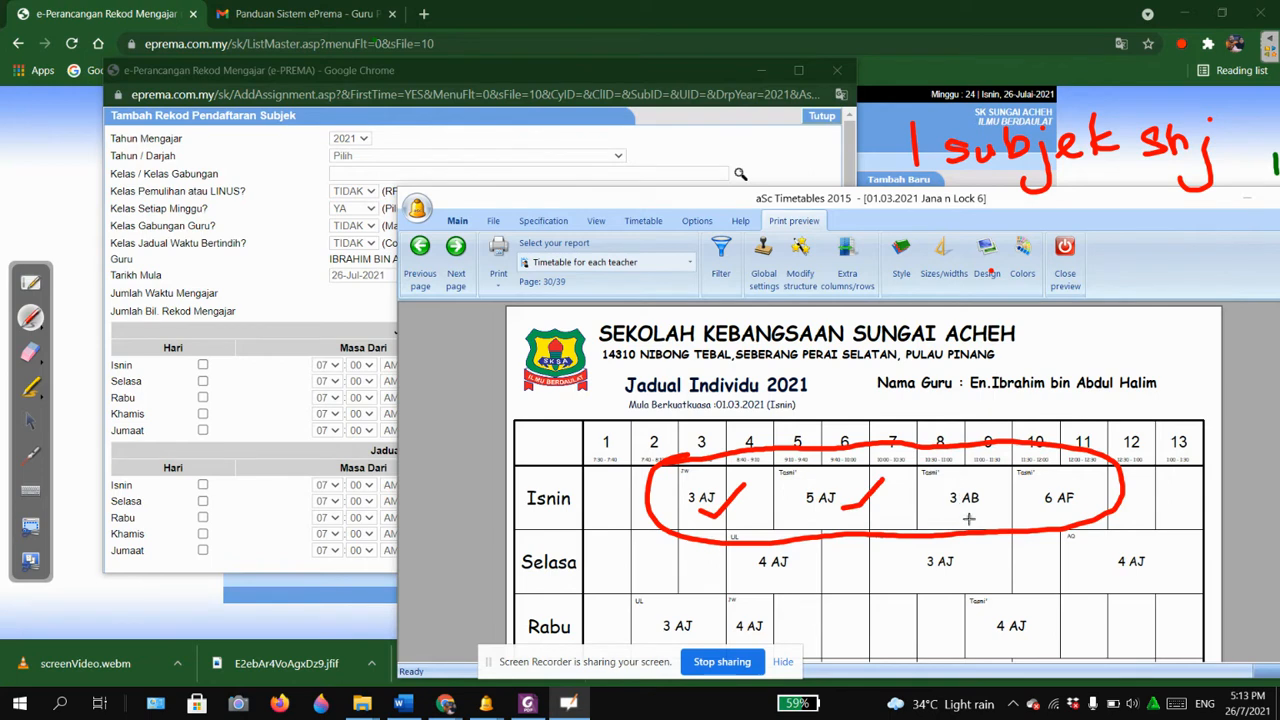
mouse_move(953, 512)
left_mouse_down()
mouse_move(1000, 478)
mouse_move(1078, 478)
left_mouse_up()
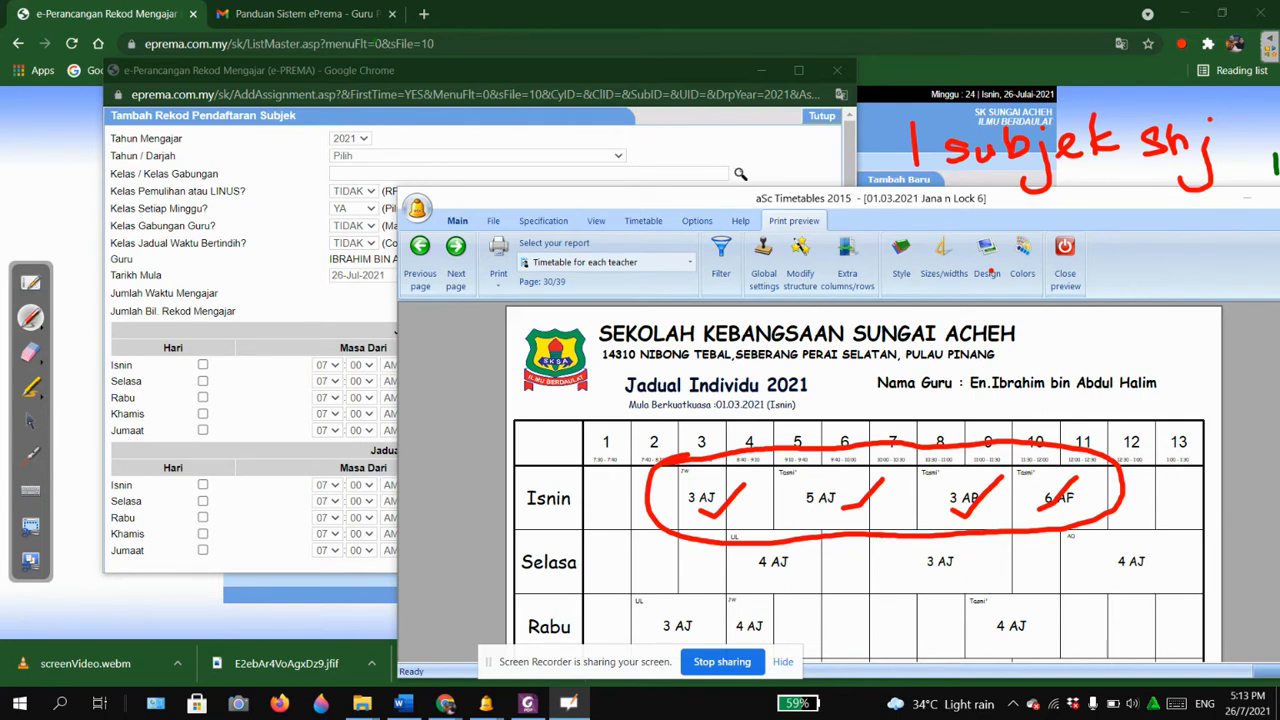
Nudge the timetable window slightly and erase the red circle and ticks over the Isnin row
left_click(30, 421)
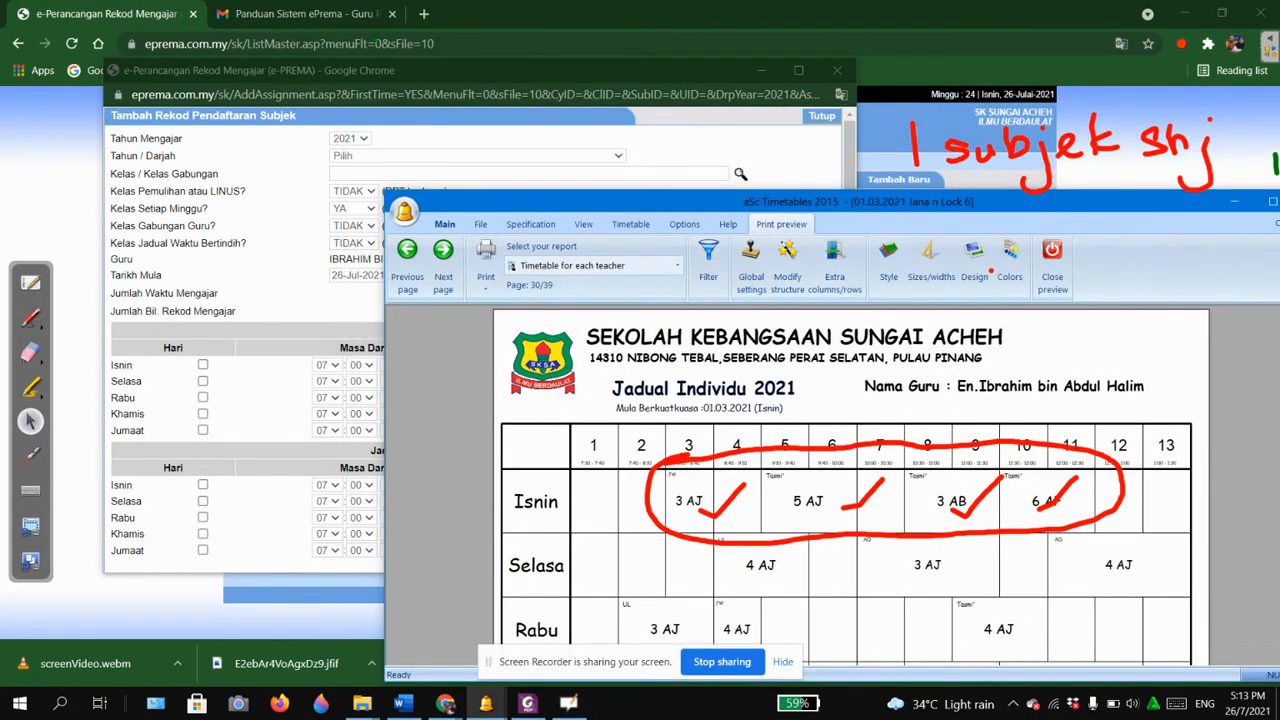
left_click(30, 352)
mouse_move(670, 460)
left_mouse_down()
mouse_move(845, 475)
mouse_move(872, 608)
mouse_move(1057, 485)
mouse_move(982, 544)
mouse_move(683, 505)
left_mouse_up()
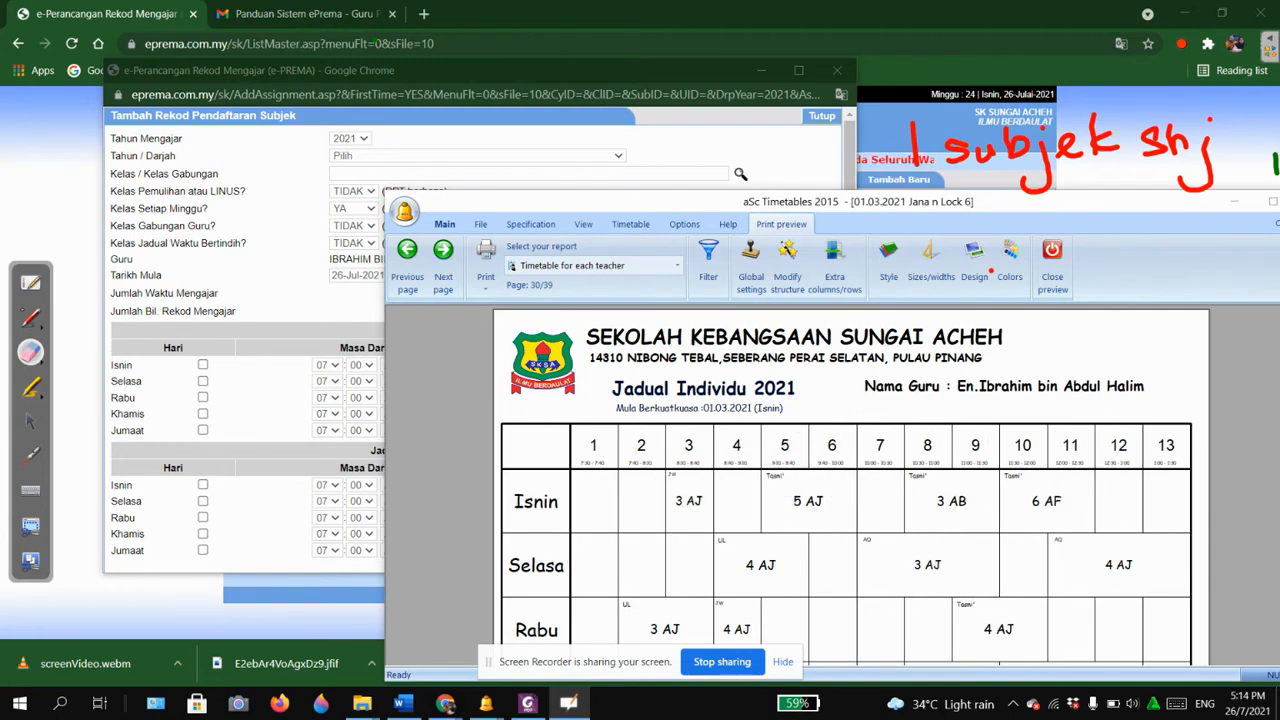
Circle the Selasa lessons on the timetable in red and tick 4 AJ, 3 AJ and the second 4 AJ
left_click(30, 318)
mouse_move(770, 520)
left_mouse_down()
mouse_move(724, 522)
mouse_move(675, 583)
mouse_move(1074, 599)
mouse_move(1104, 505)
mouse_move(740, 527)
mouse_move(768, 545)
left_mouse_up()
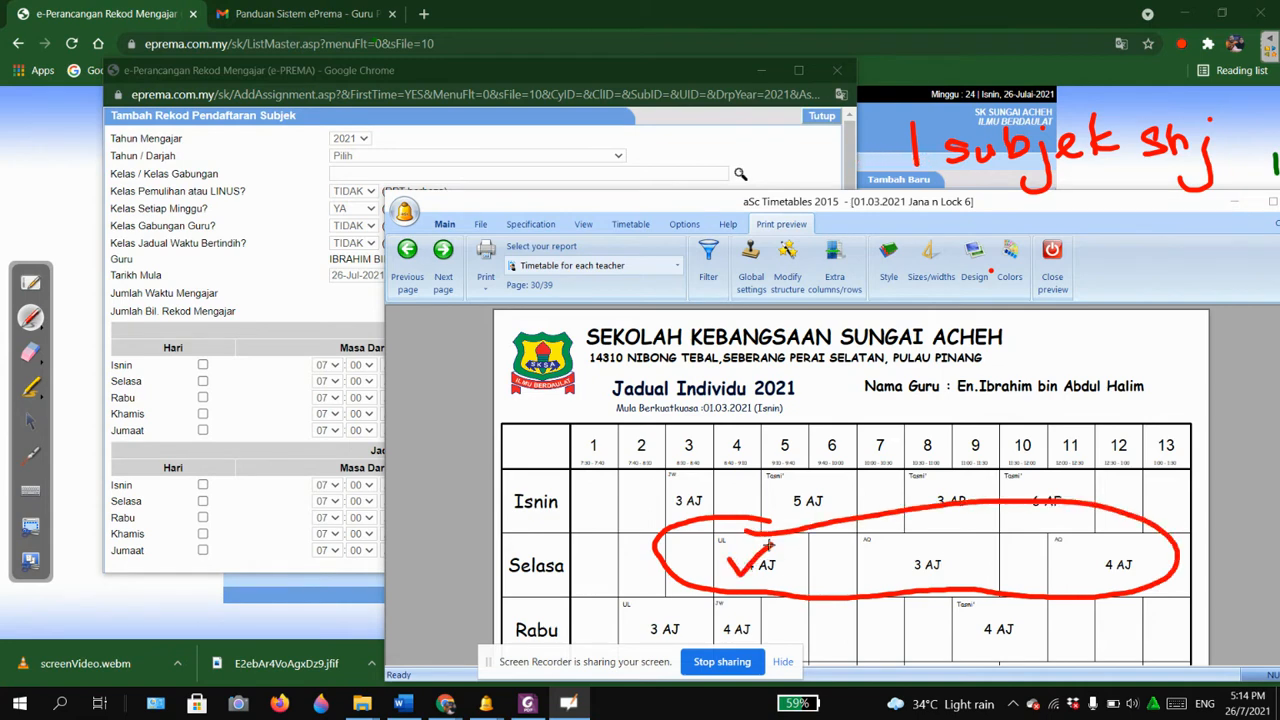
left_click_drag(882, 563, 949, 535)
mouse_move(1056, 575)
left_mouse_down()
mouse_move(1070, 580)
mouse_move(1100, 540)
left_mouse_up()
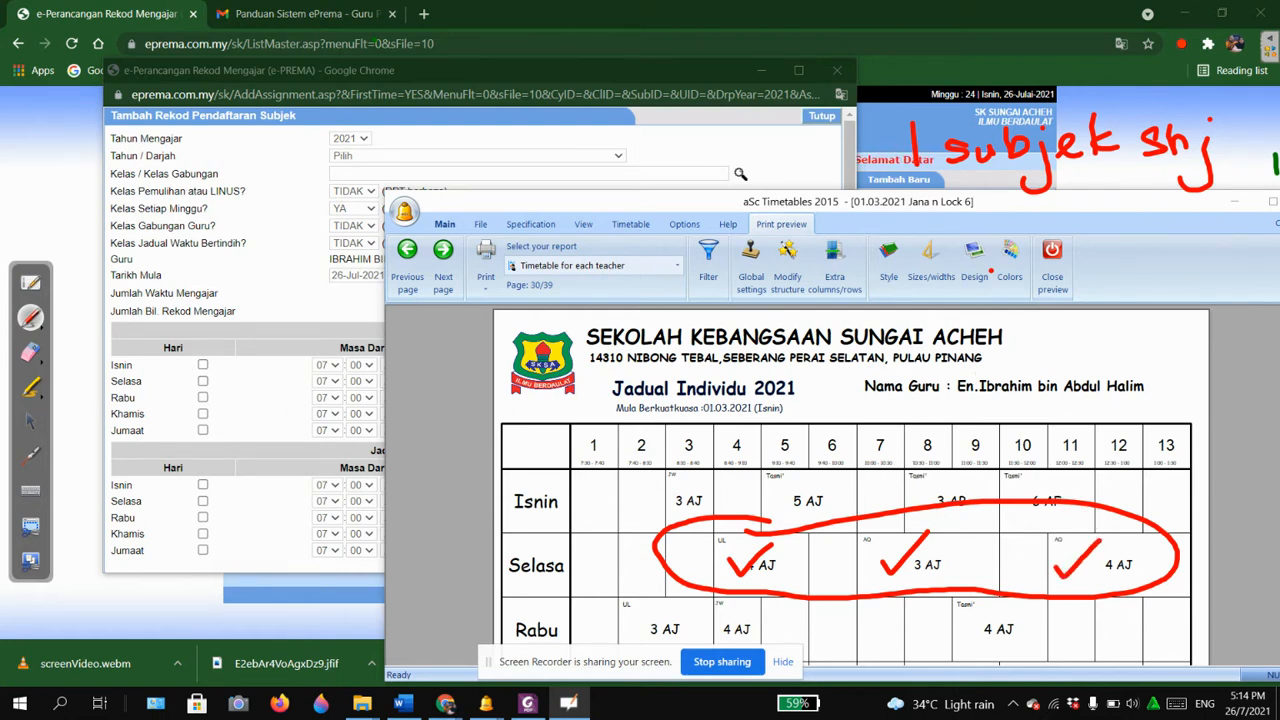
Erase the red marks over the Selasa row and return to the normal pointer
left_click(30, 352)
mouse_move(651, 476)
left_mouse_down()
mouse_move(684, 540)
mouse_move(808, 494)
mouse_move(911, 509)
mouse_move(966, 557)
mouse_move(1140, 598)
left_mouse_up()
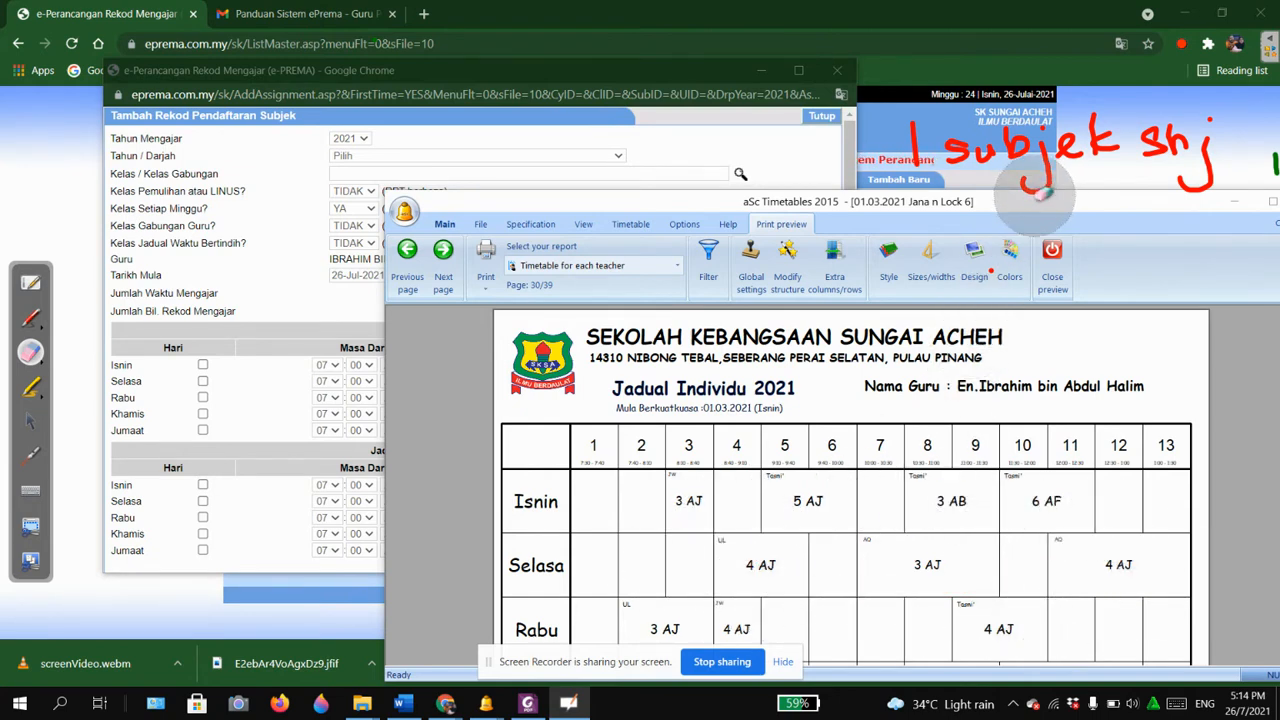
left_click(30, 421)
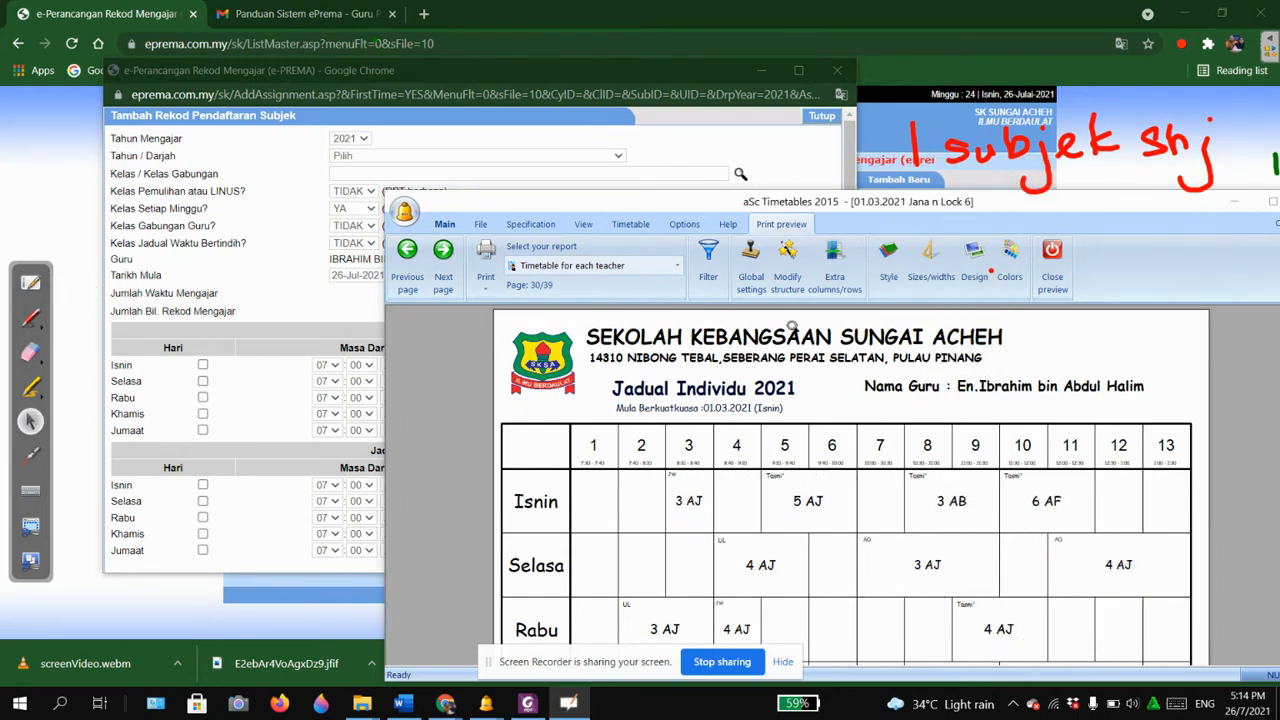
Move the timetable window away from the Tambah Rekod Pendaftaran Subjek form and close the form
left_click_drag(872, 201, 988, 271)
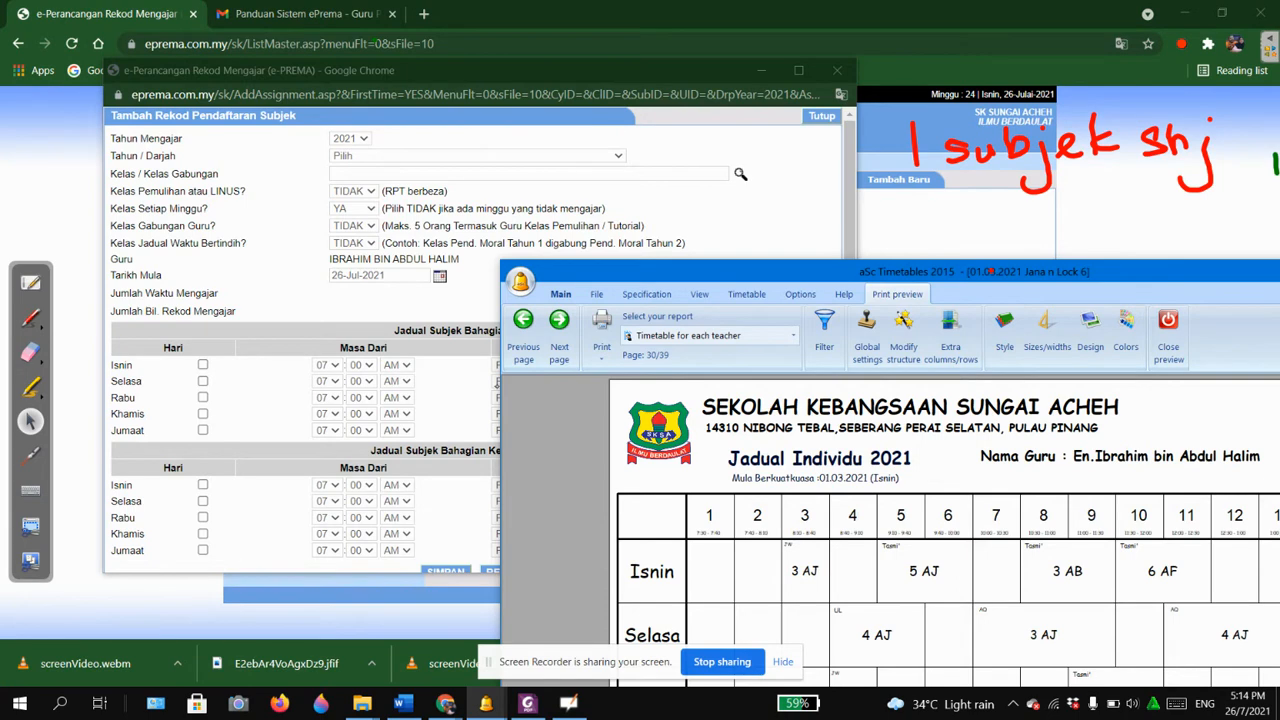
left_click(822, 116)
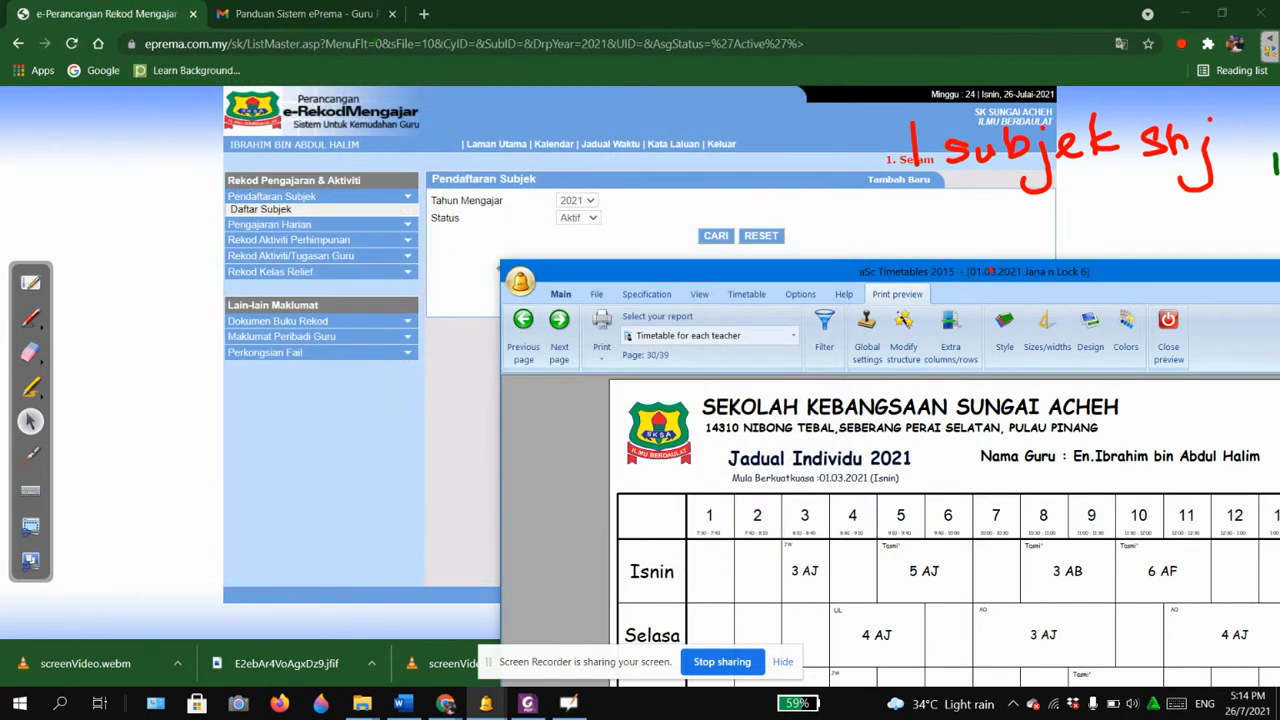
Circle Daftar Subjek in red and bring the Pendaftaran Subjek page in front of the timetable
left_click(30, 318)
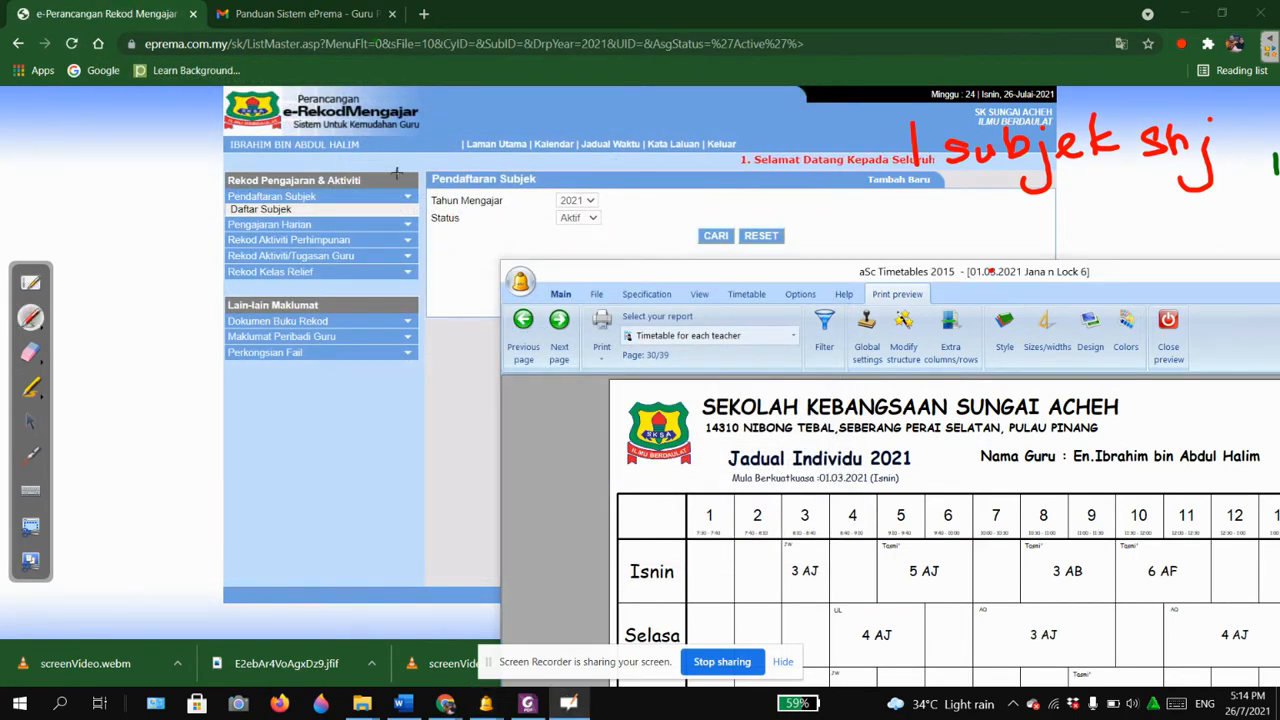
mouse_move(312, 200)
left_mouse_down()
mouse_move(238, 194)
mouse_move(222, 232)
mouse_move(292, 232)
mouse_move(270, 190)
left_mouse_up()
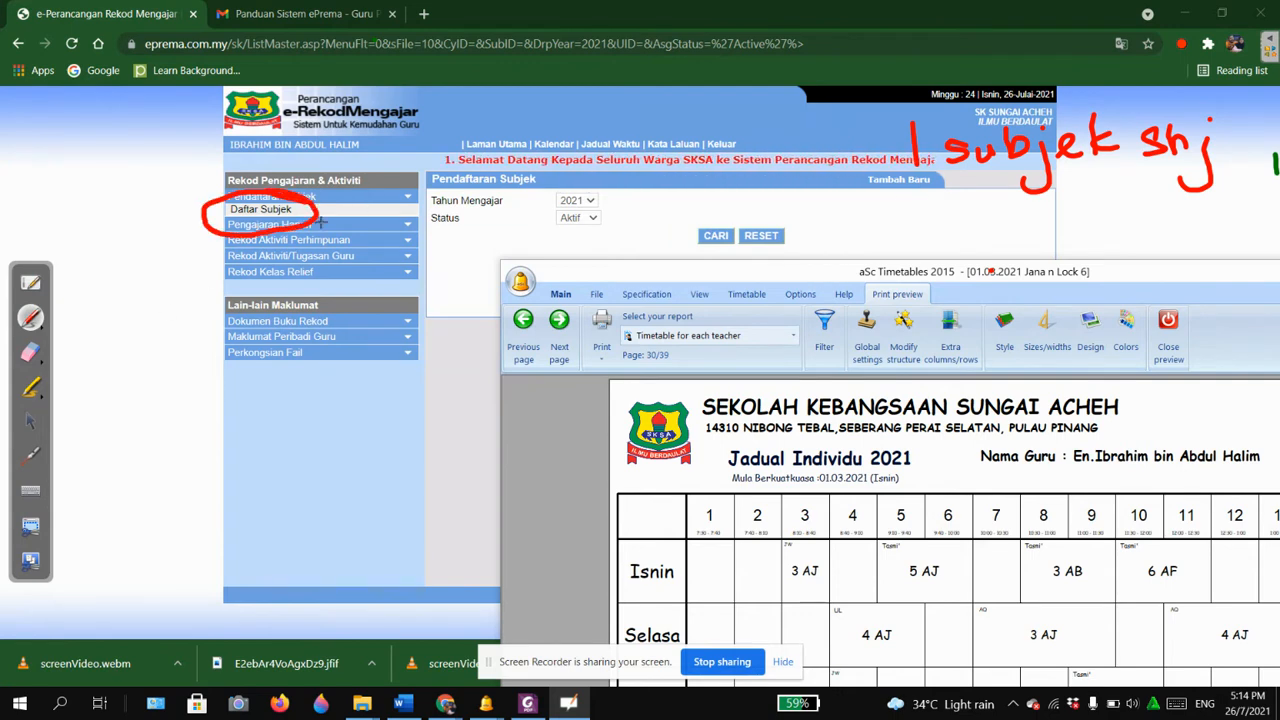
left_click(30, 421)
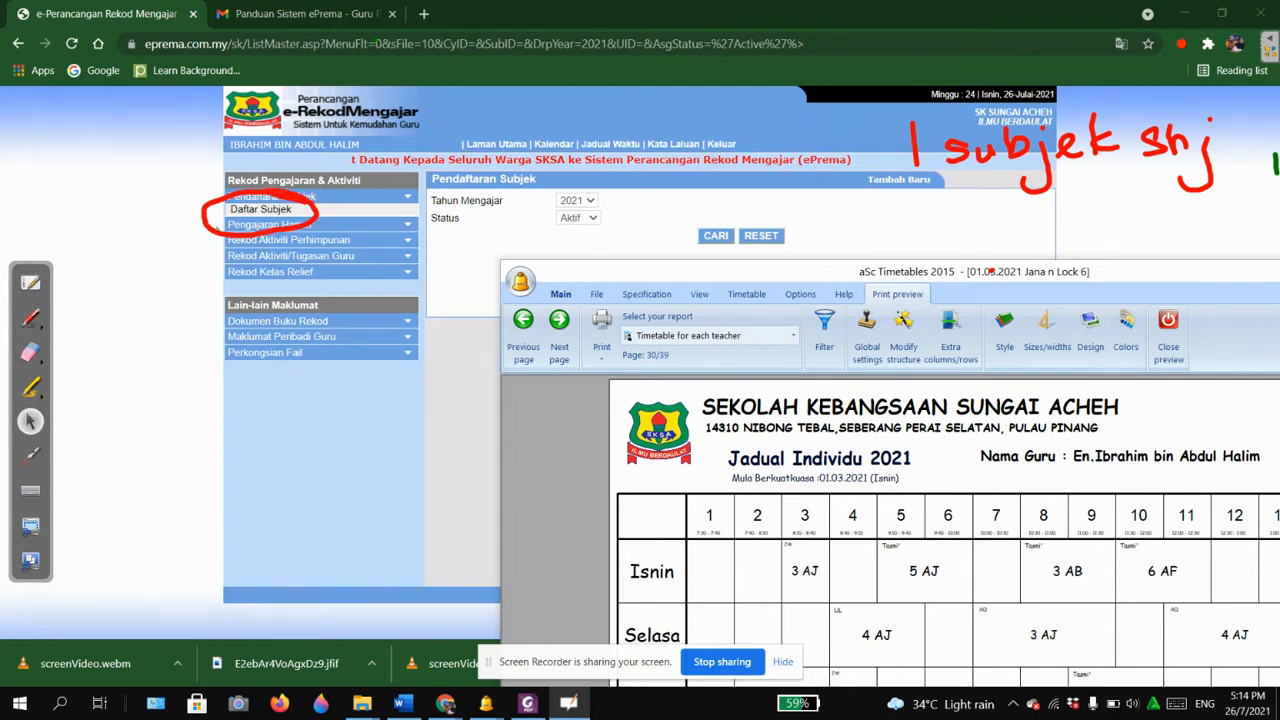
left_click(218, 230)
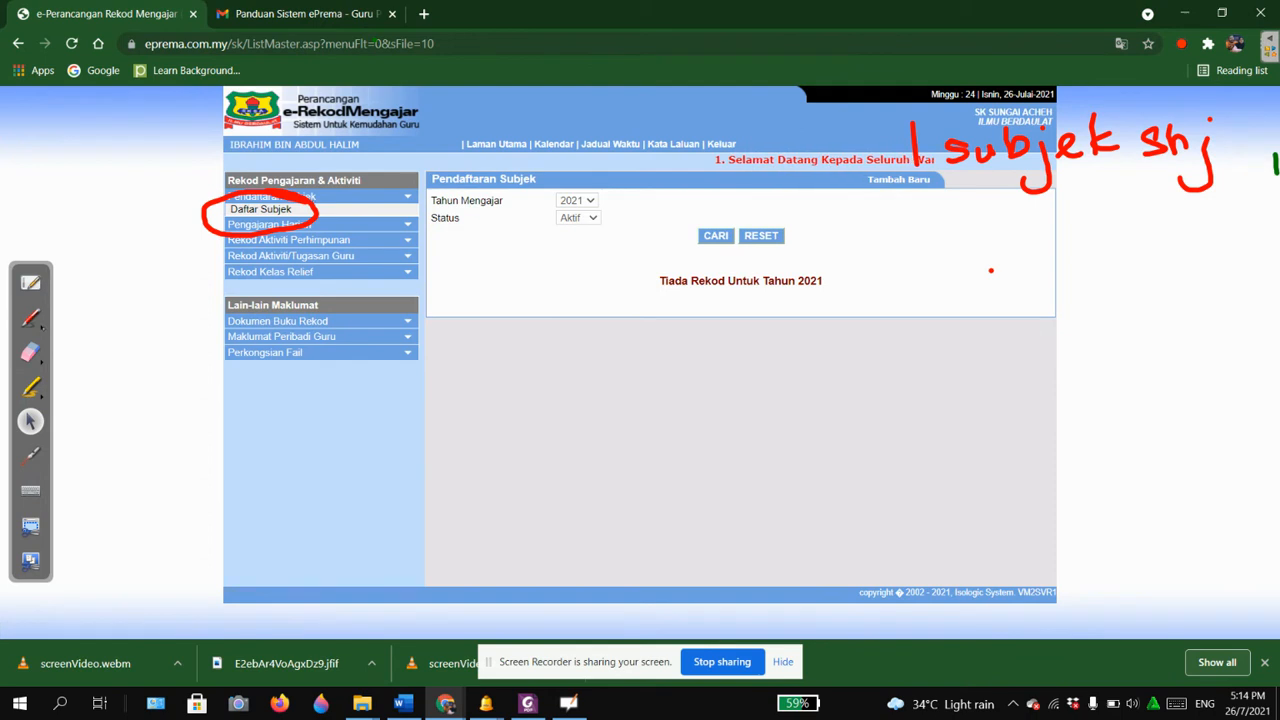
Circle Tambah Baru in red and open a new subject registration form with it
left_click(32, 317)
mouse_move(904, 180)
left_mouse_down()
mouse_move(827, 189)
mouse_move(940, 166)
left_mouse_up()
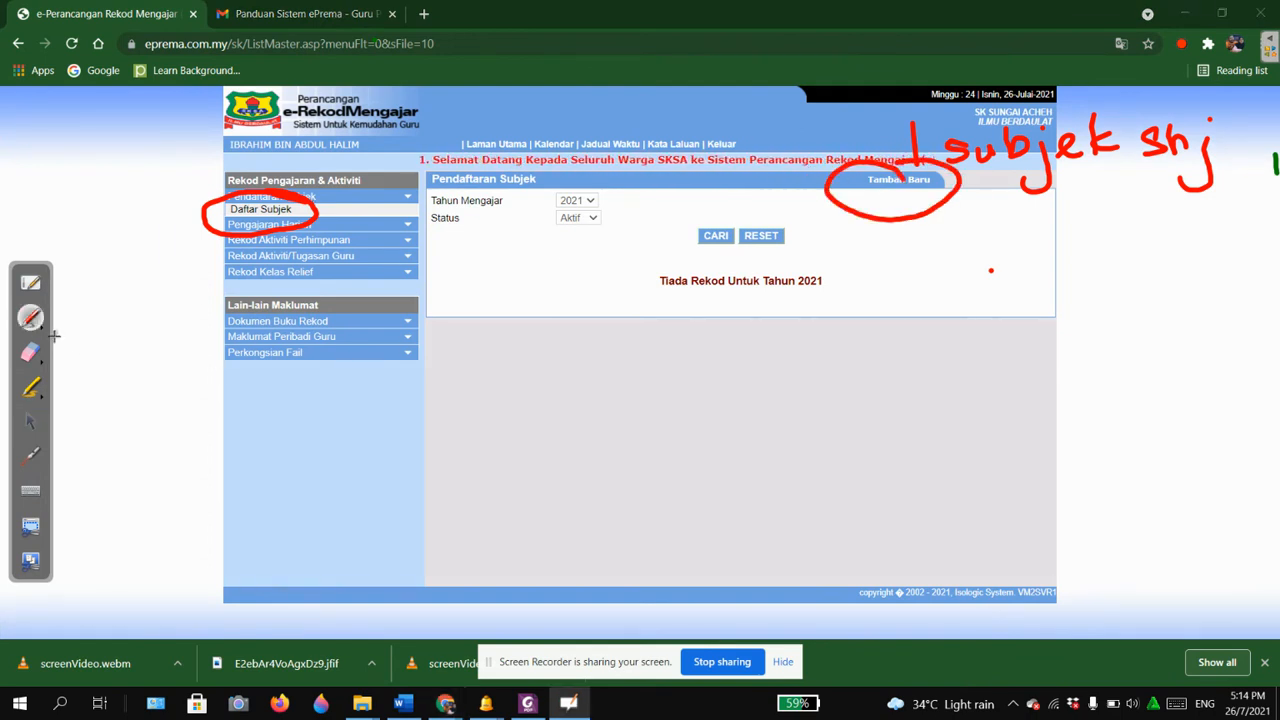
left_click(30, 421)
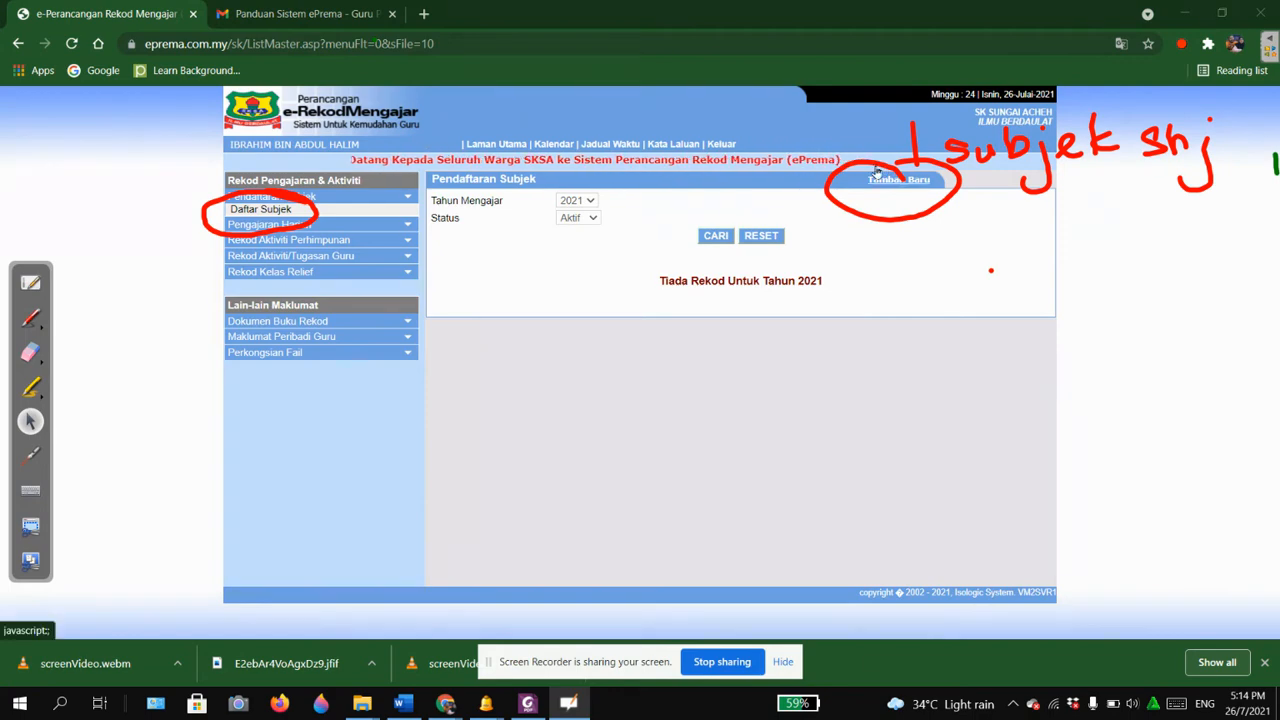
left_click(898, 179)
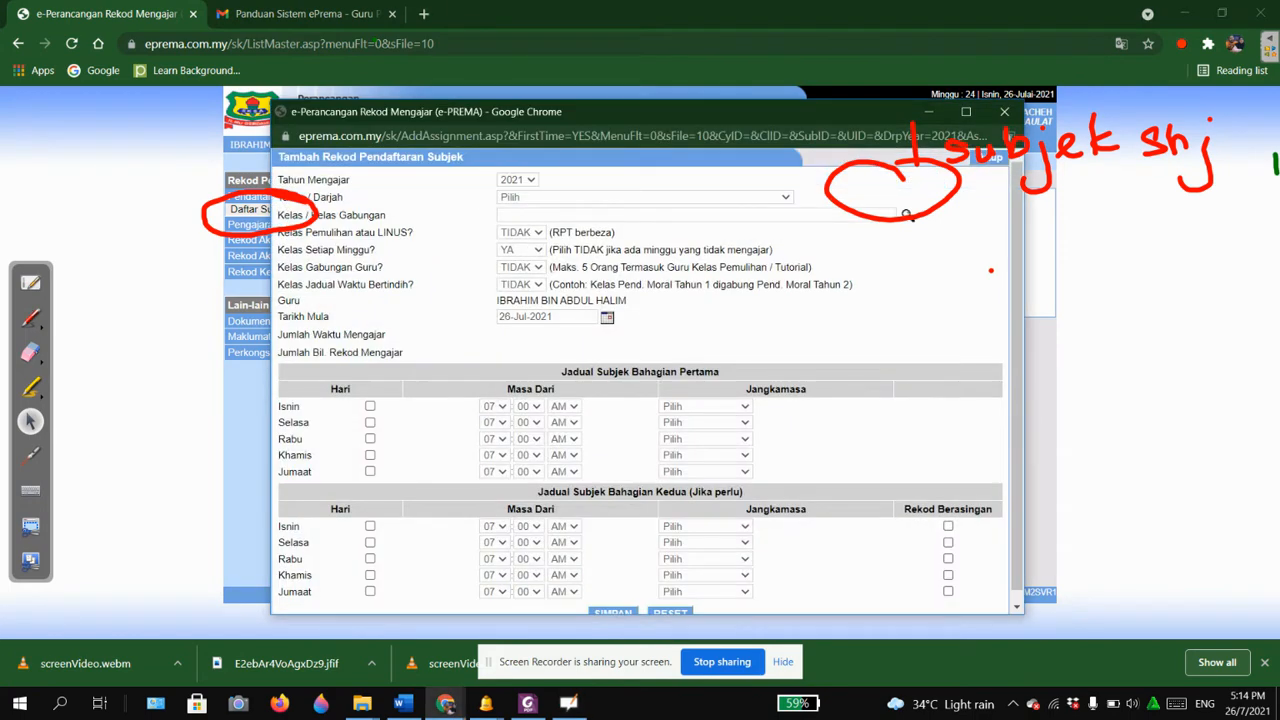
Erase all the red marks around and over the registration form and return to the normal pointer
left_click(31, 352)
mouse_move(280, 218)
left_mouse_down()
mouse_move(348, 178)
mouse_move(857, 263)
mouse_move(906, 214)
mouse_move(1112, 168)
mouse_move(1052, 236)
mouse_move(937, 286)
left_mouse_up()
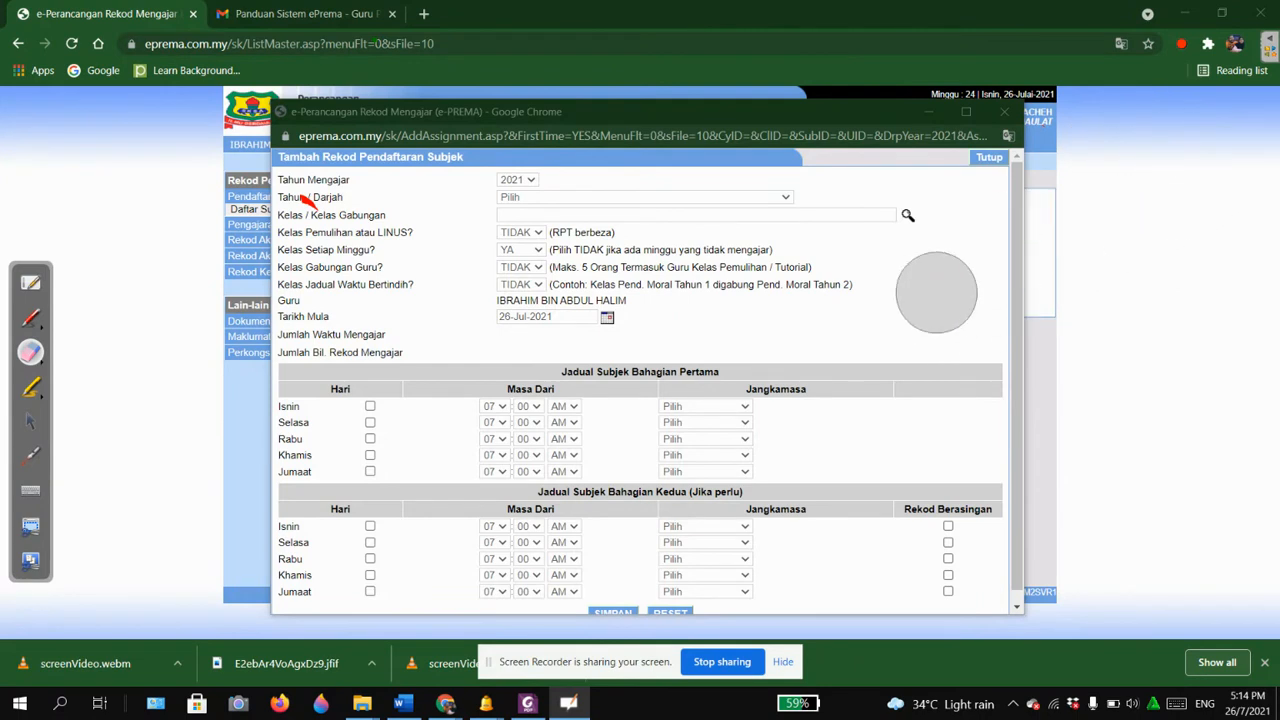
left_click_drag(345, 243, 441, 339)
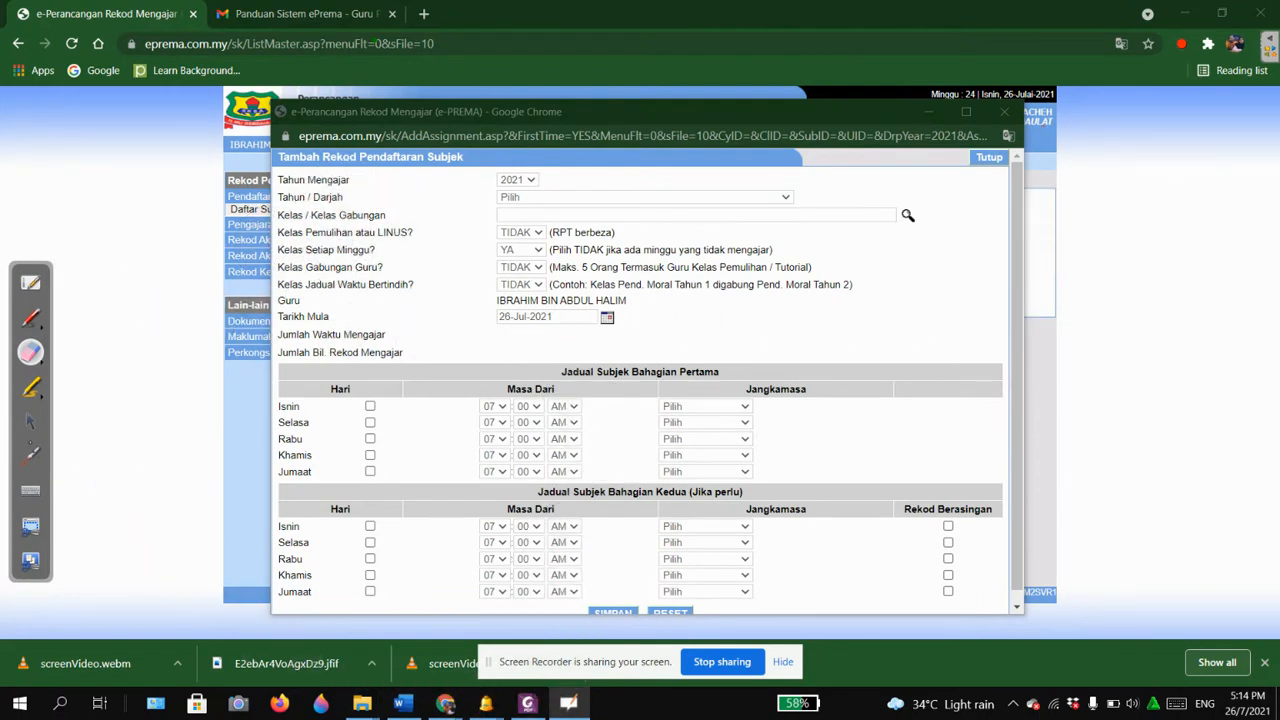
left_click(30, 421)
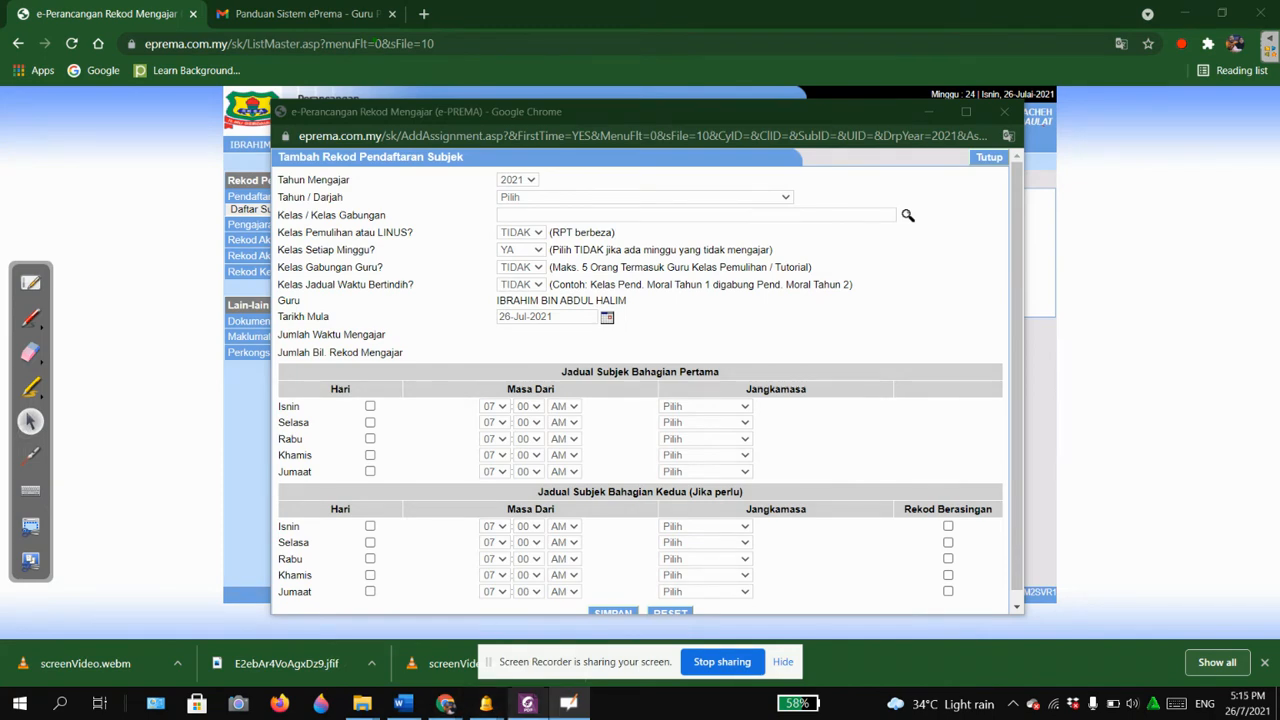
left_click(527, 703)
left_click(527, 703)
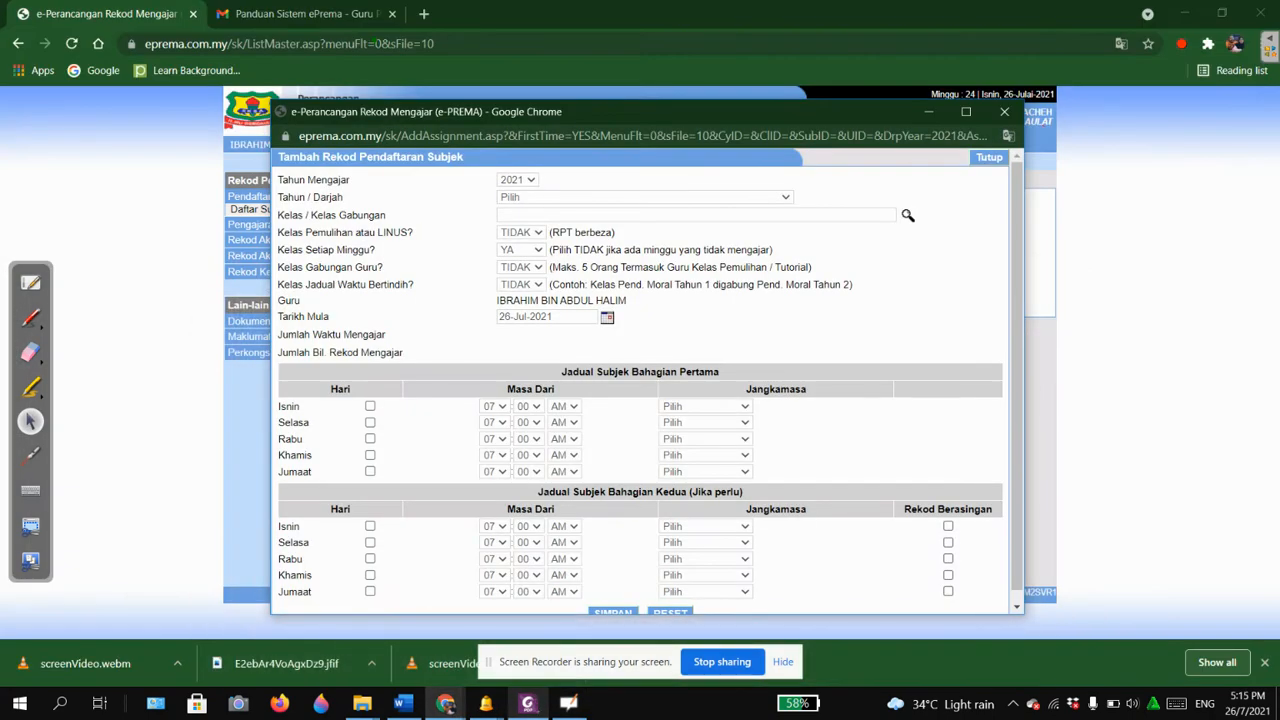
Bring up the aSc Timetables window with the teacher's timetable and arrange it beside the subject registration form
mouse_move(488, 708)
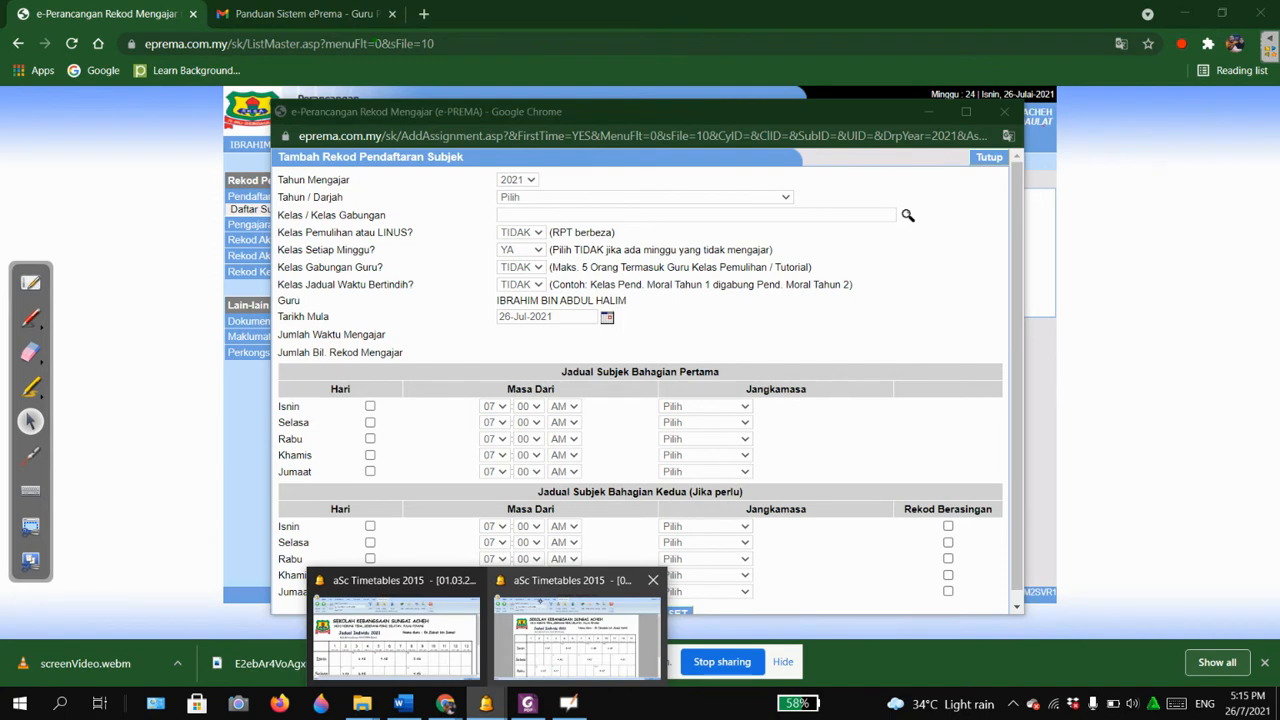
left_click(577, 630)
left_click_drag(630, 266, 782, 249)
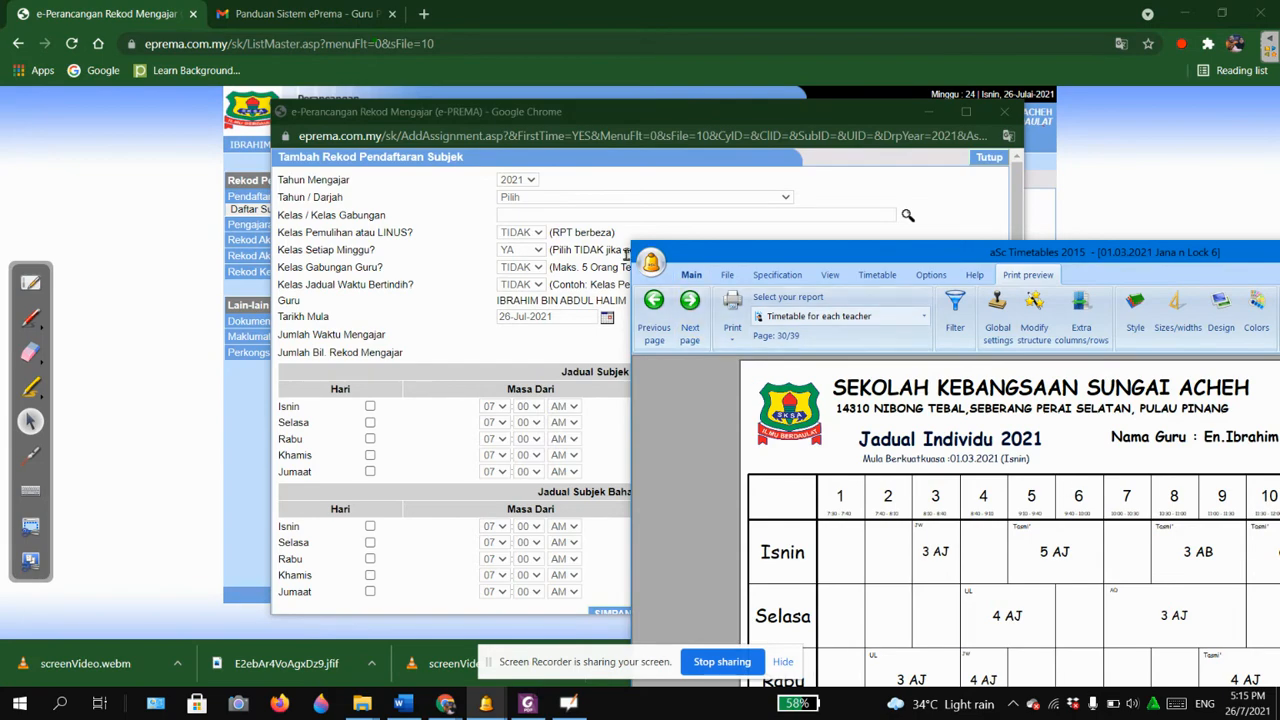
left_click_drag(642, 114, 490, 84)
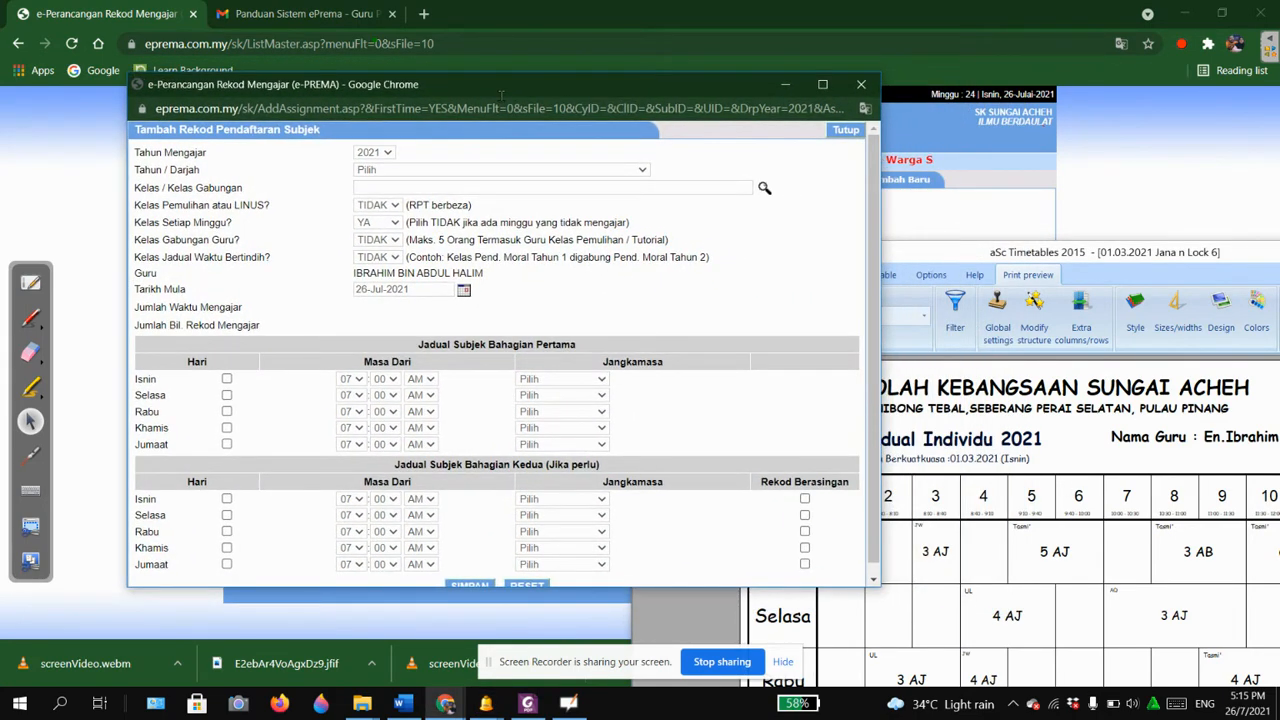
Set Tahun Mengajar to 2021 and Tahun / Darjah to TAHUN 3
left_click(373, 152)
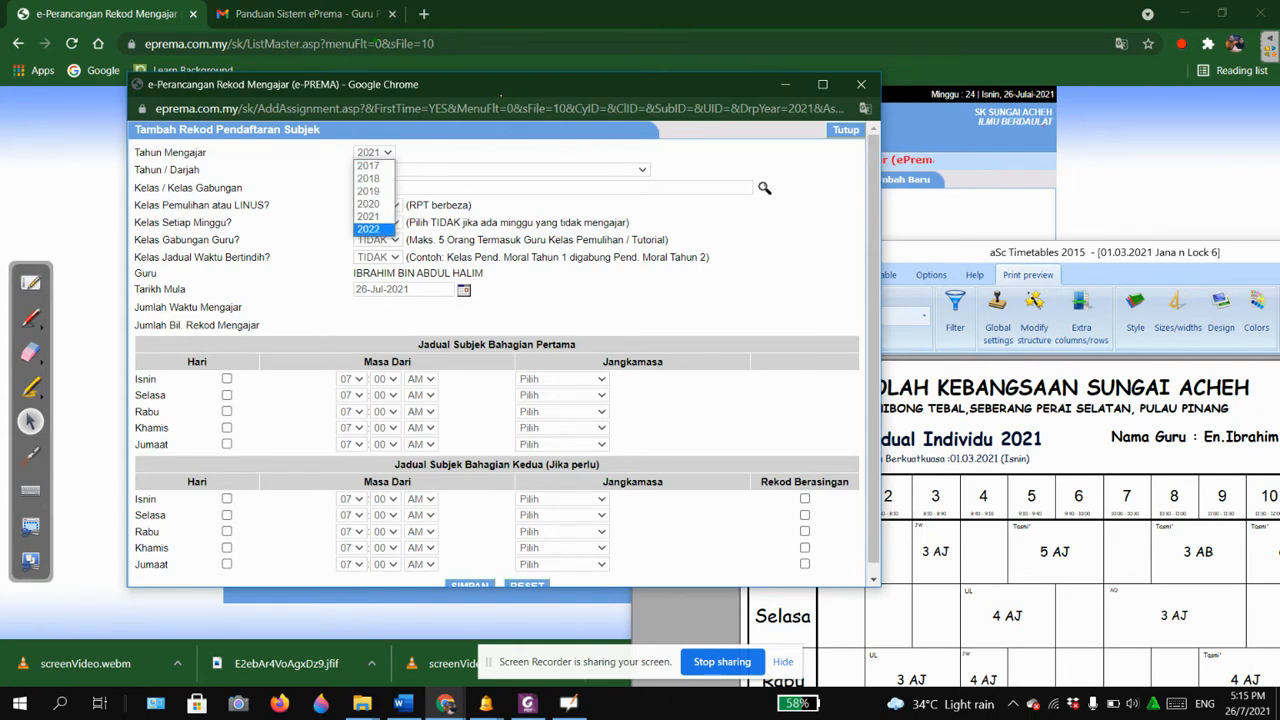
key("Up")
key("Down")
key("Up")
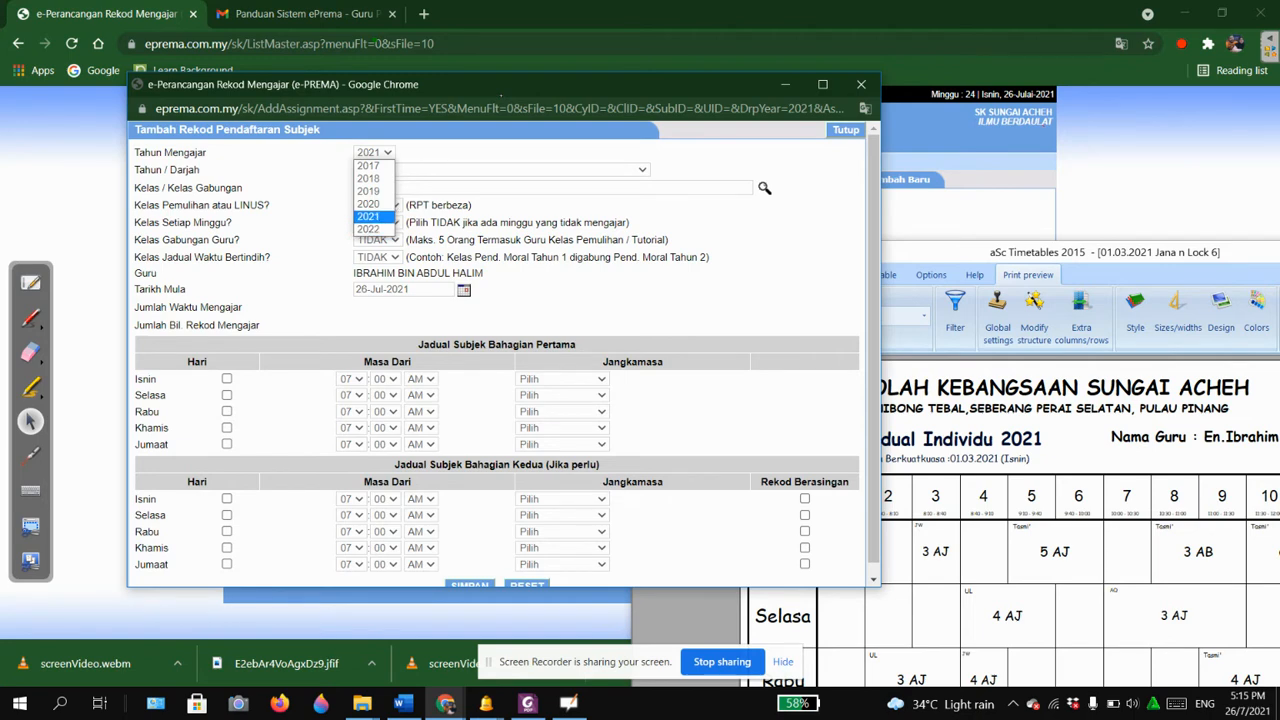
key("Return")
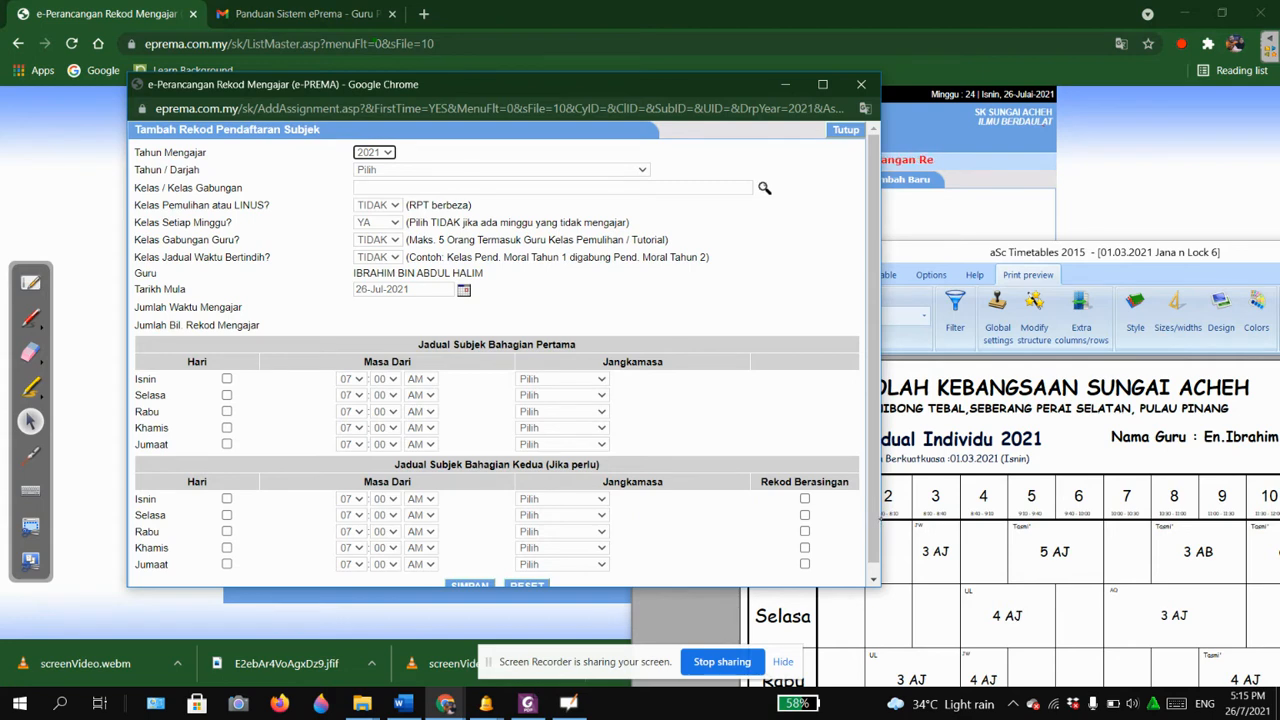
left_click(501, 170)
left_click(430, 221)
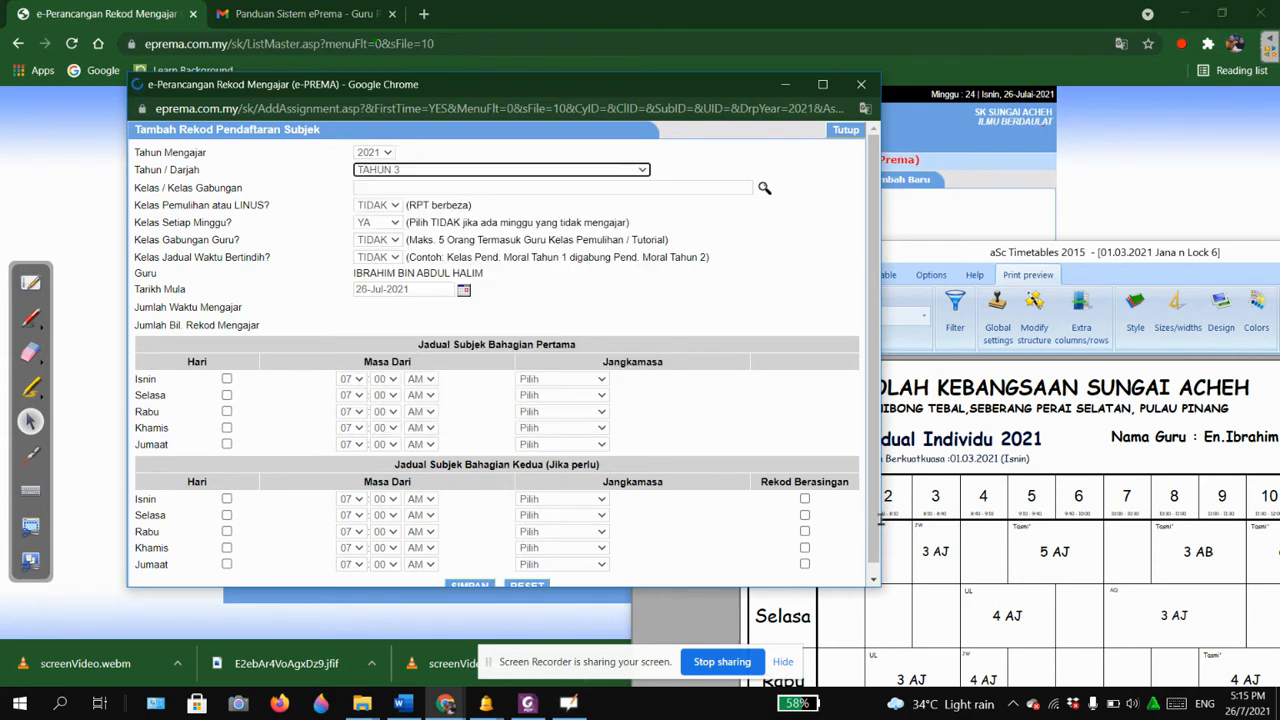
Circle the Subjek label in red and link the subject code of Isnin's 3 AJ lesson to the Subjek field with a red arrow
left_click(30, 318)
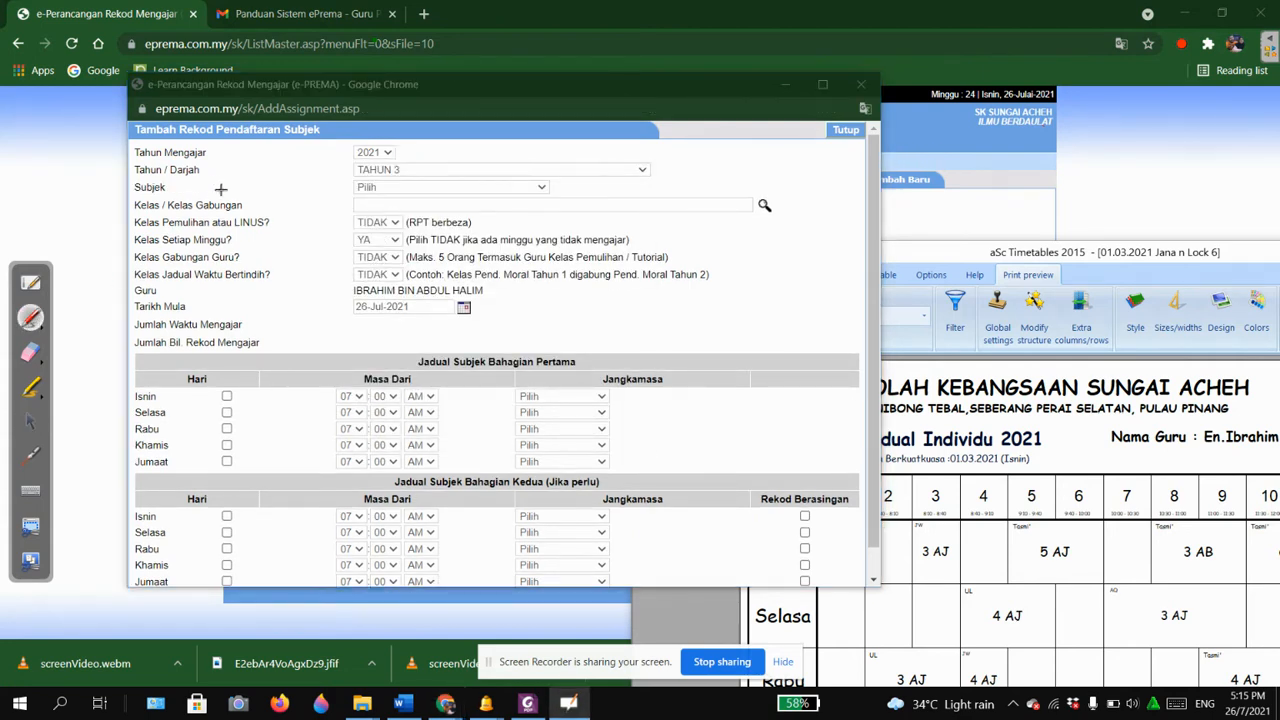
mouse_move(162, 182)
left_mouse_down()
mouse_move(120, 178)
mouse_move(174, 200)
mouse_move(160, 178)
left_mouse_up()
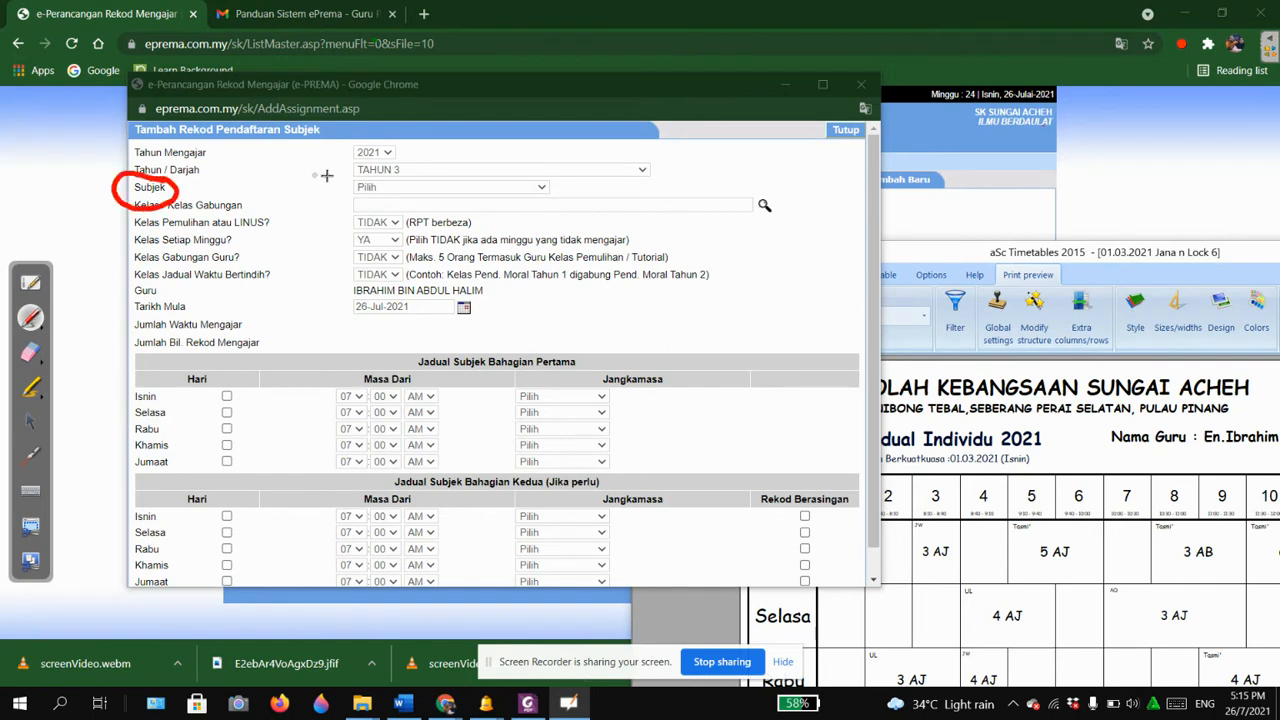
mouse_move(930, 510)
left_mouse_down()
mouse_move(938, 542)
mouse_move(774, 436)
mouse_move(624, 268)
mouse_move(537, 221)
mouse_move(521, 199)
mouse_move(536, 198)
left_mouse_up()
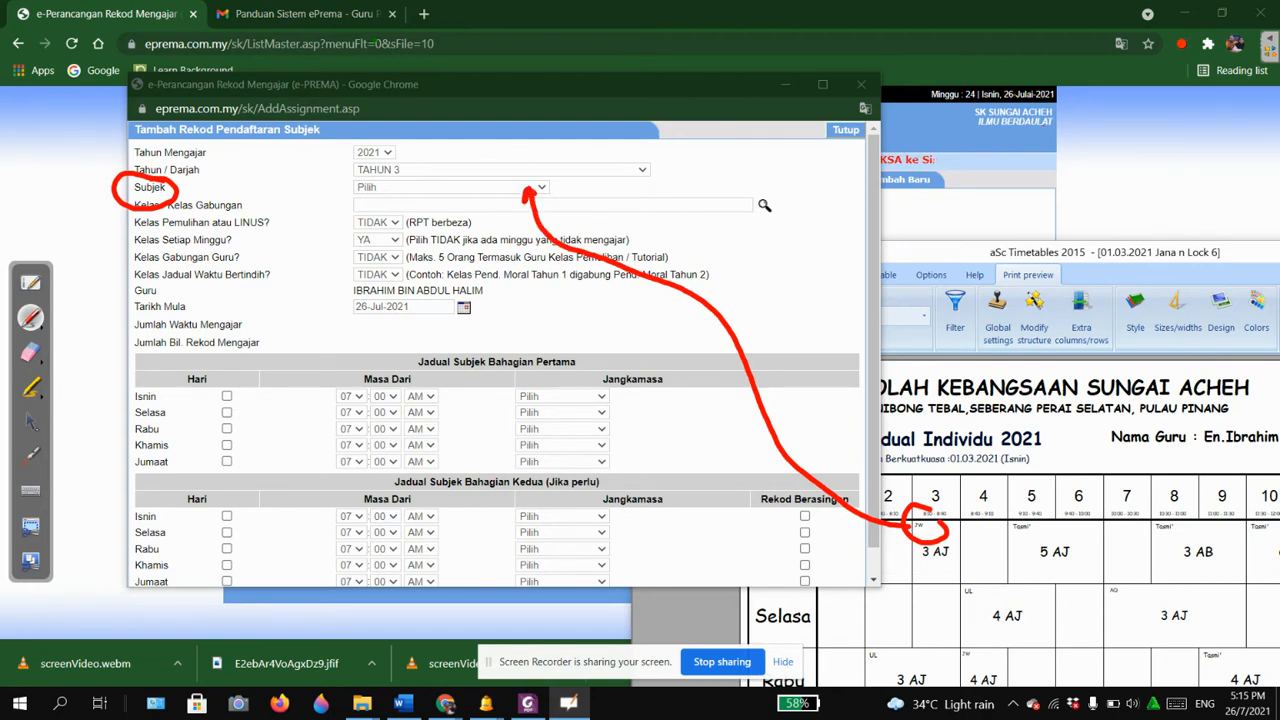
Choose TAHUN 3 - PENDIDIKAN ISLAM as the Subjek and erase the red arrow leading from the timetable
left_click(30, 421)
left_click(450, 187)
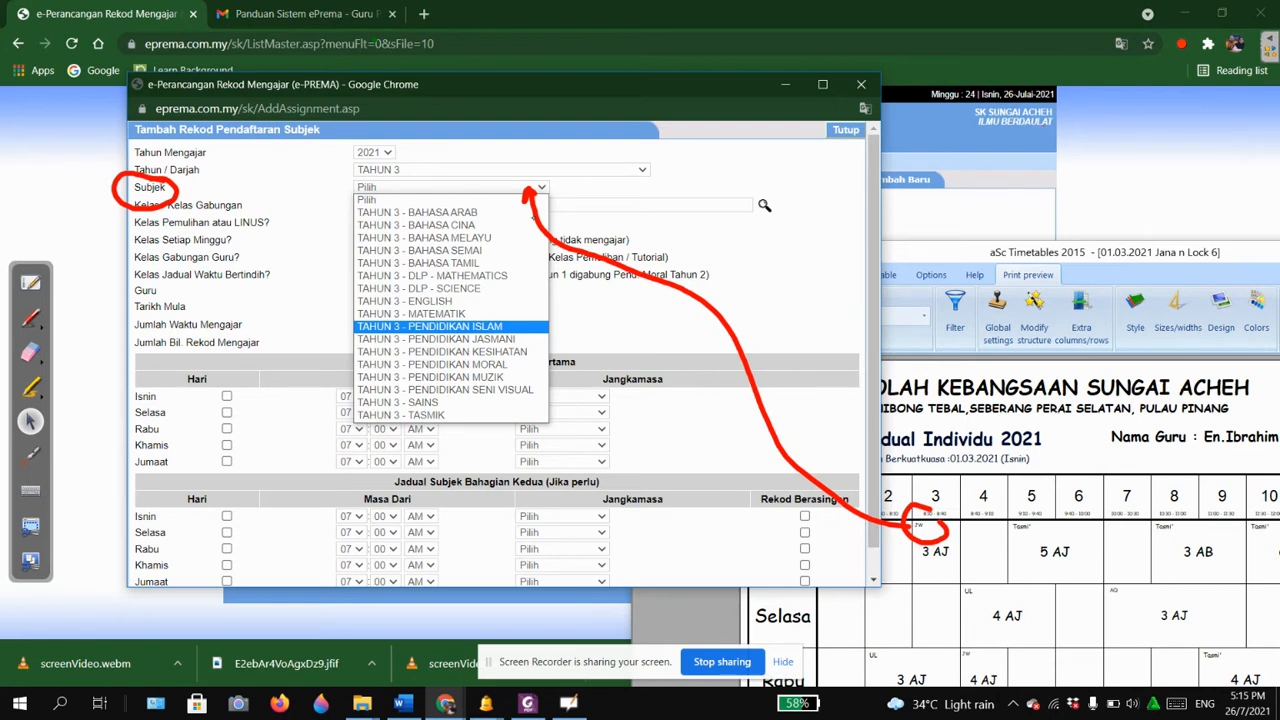
left_click(430, 326)
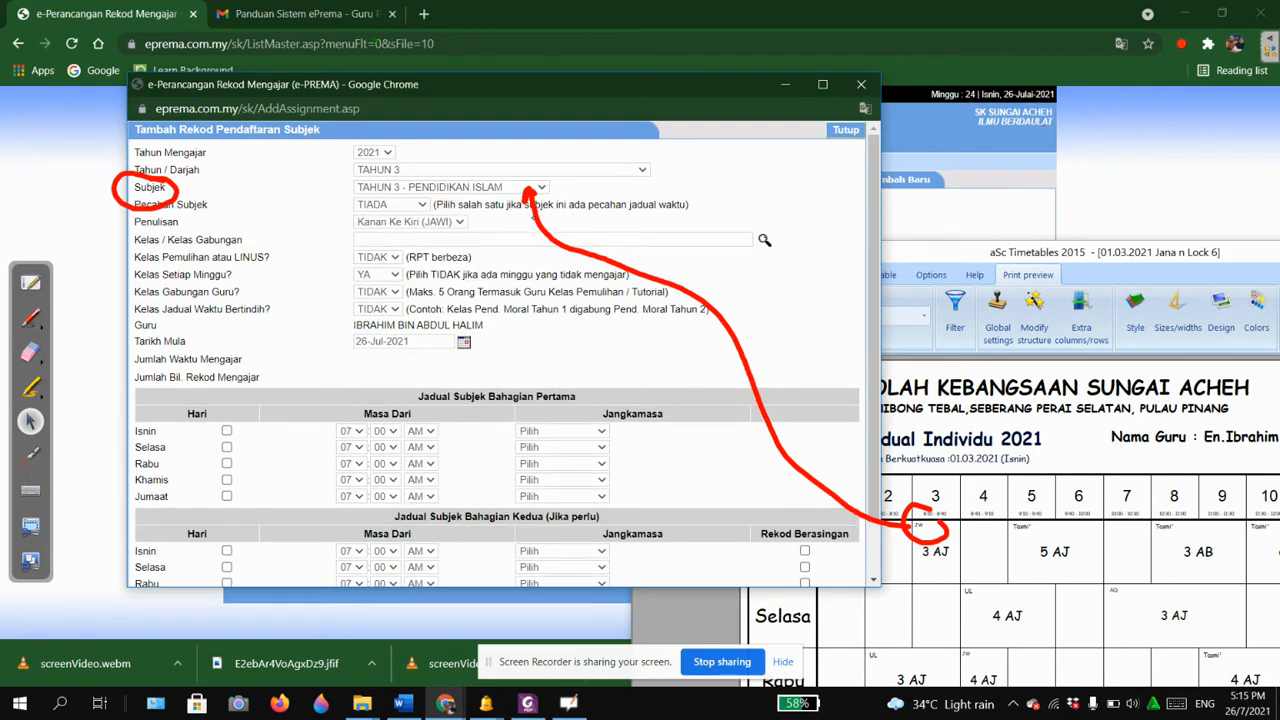
left_click(30, 352)
mouse_move(530, 195)
left_mouse_down()
mouse_move(535, 235)
mouse_move(860, 478)
mouse_move(892, 570)
mouse_move(750, 480)
mouse_move(780, 512)
left_mouse_up()
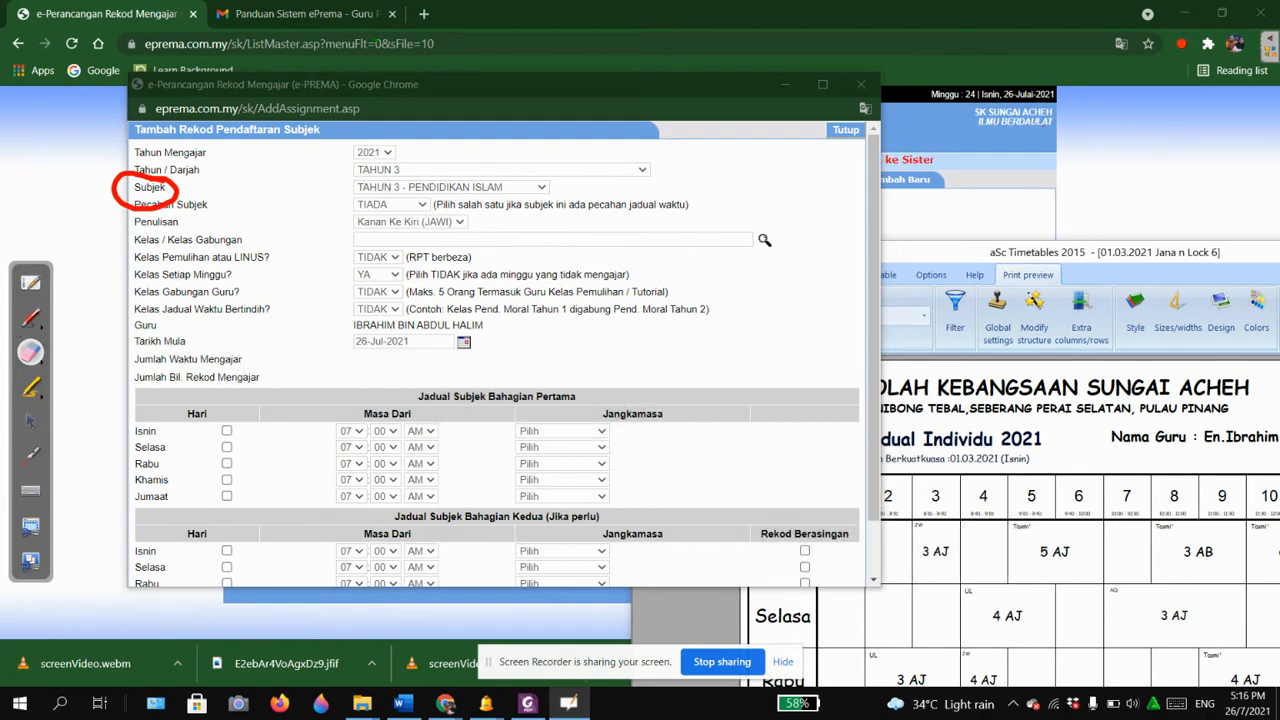
left_click(30, 421)
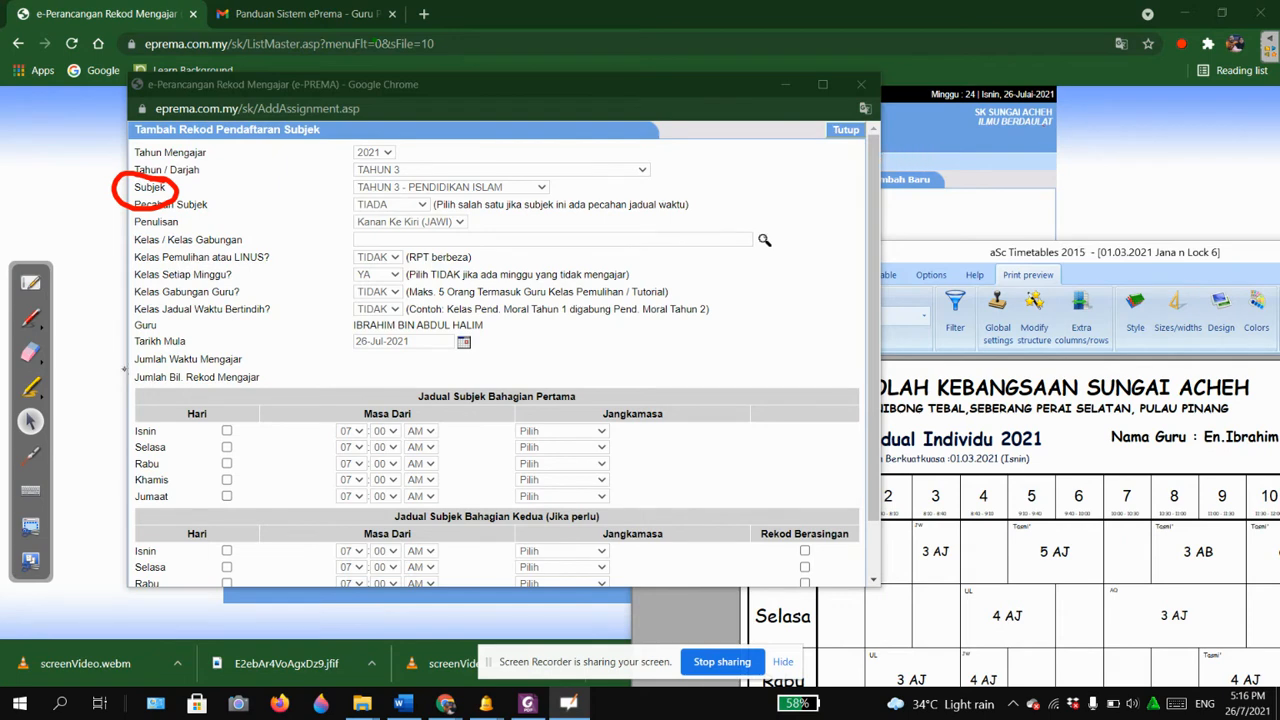
Set Pecahan Subjek to JAWI and erase the red circle around the Subjek label
left_click(421, 205)
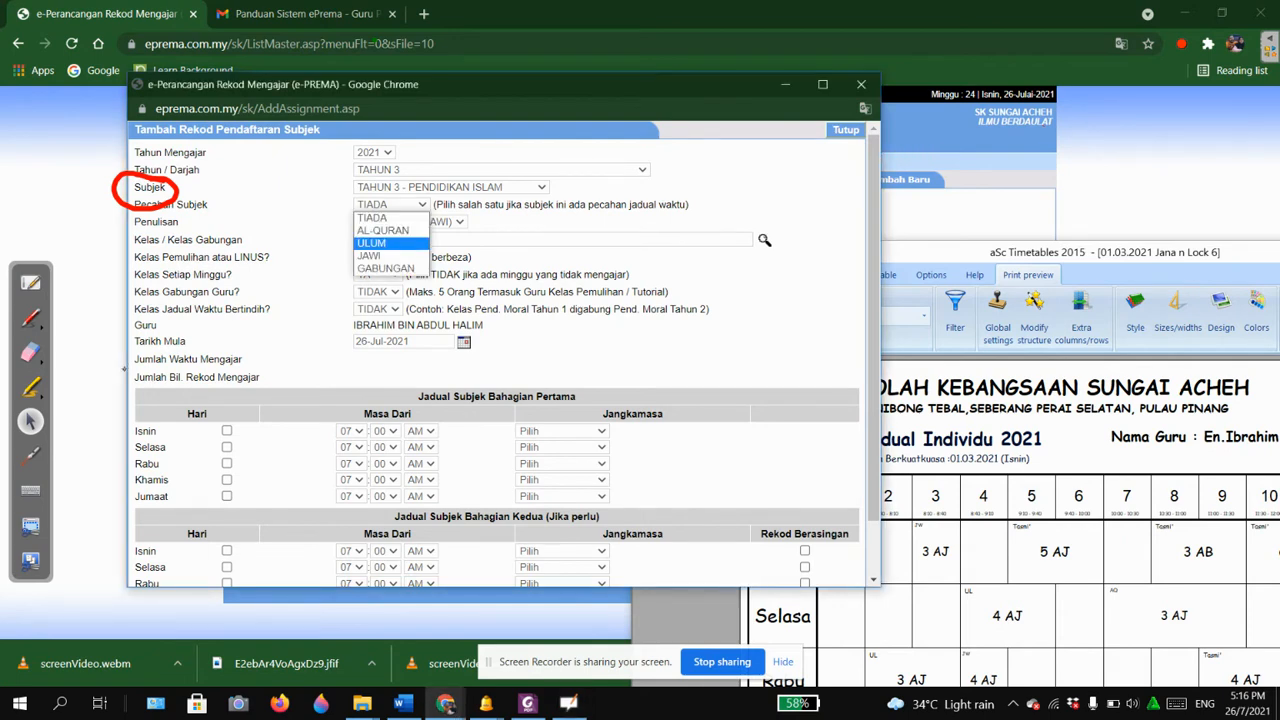
left_click(380, 256)
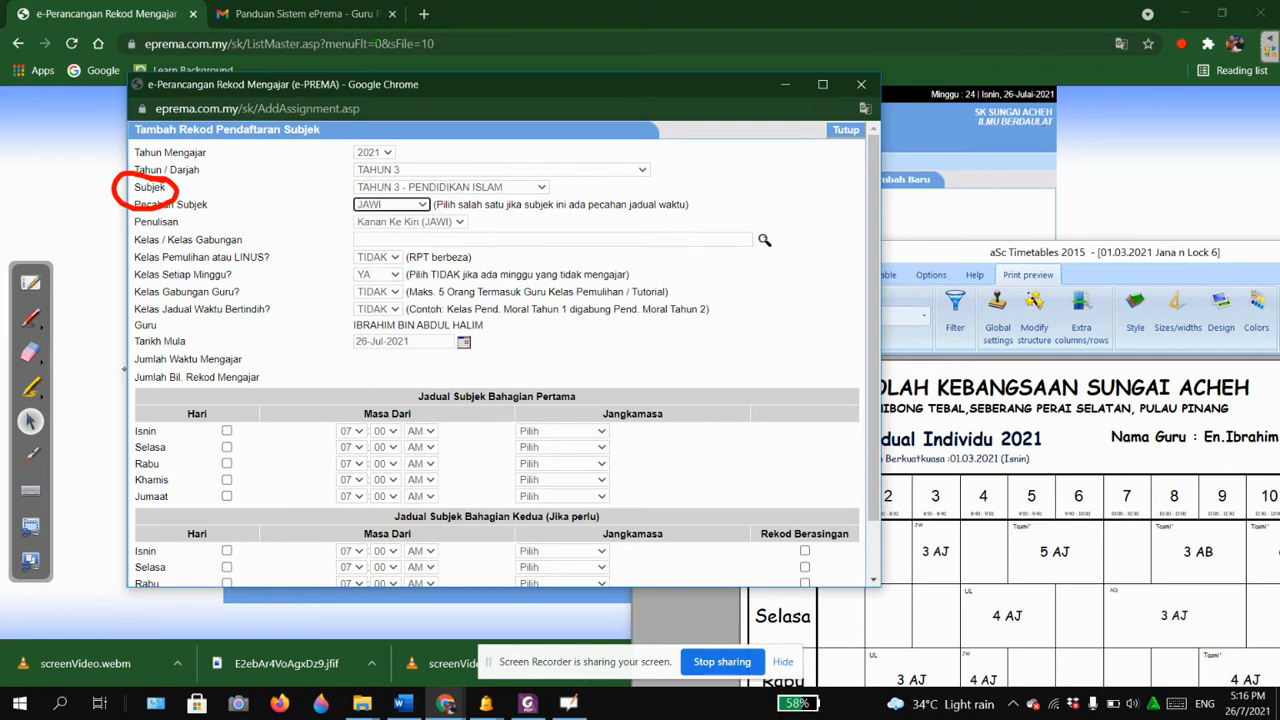
scroll(500, 350, "down", 1)
scroll(500, 350, "up", 1)
left_click(30, 352)
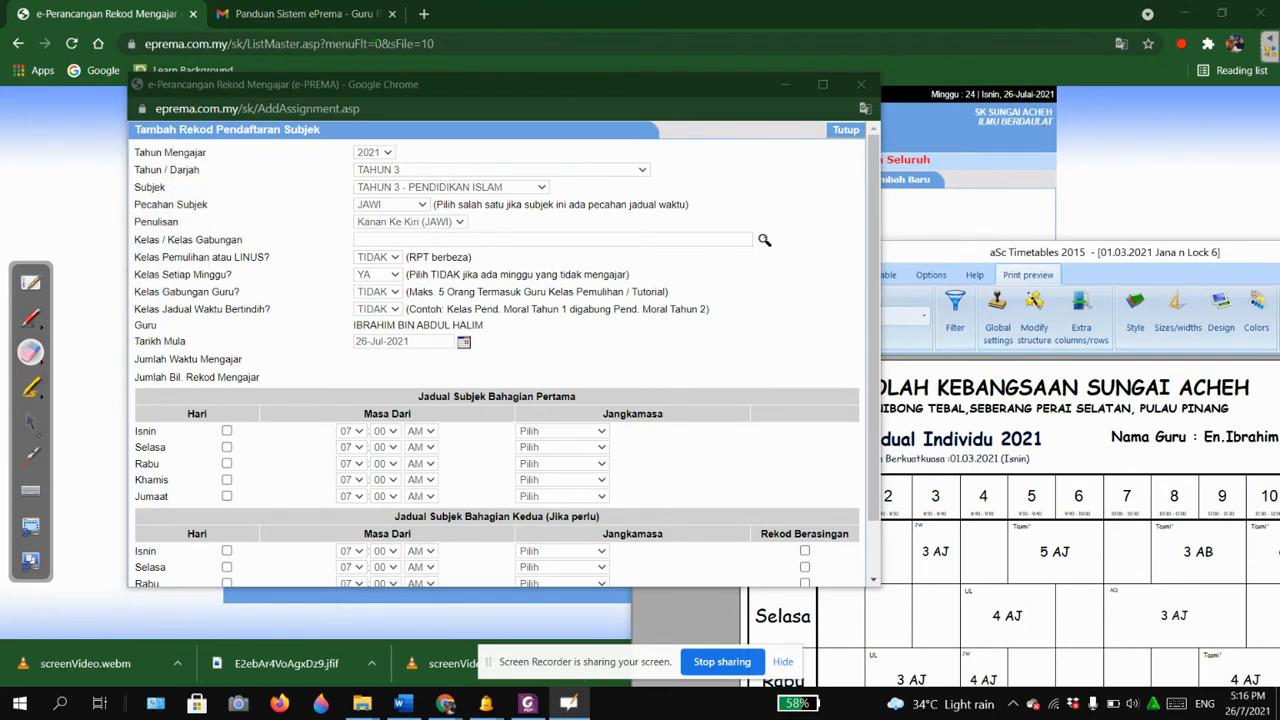
Choose Kanan Ke Kiri (JAWI) as the Penulisan direction
left_click(30, 318)
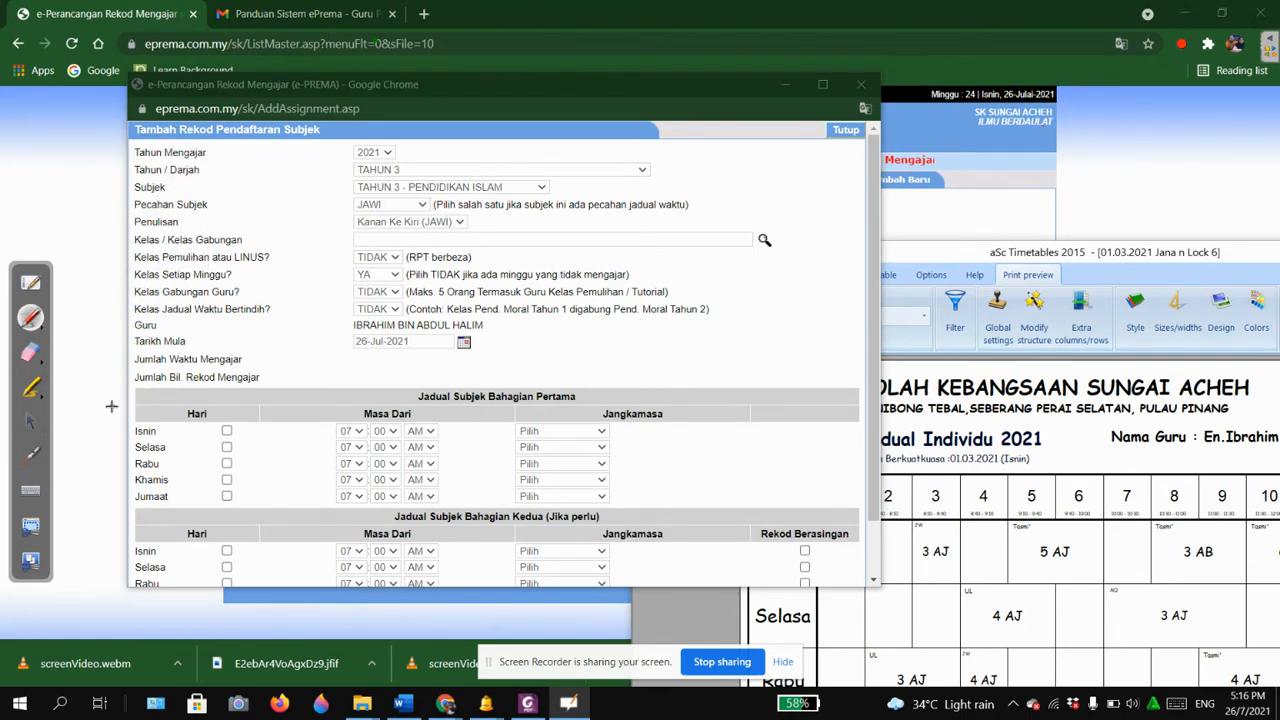
left_click(30, 421)
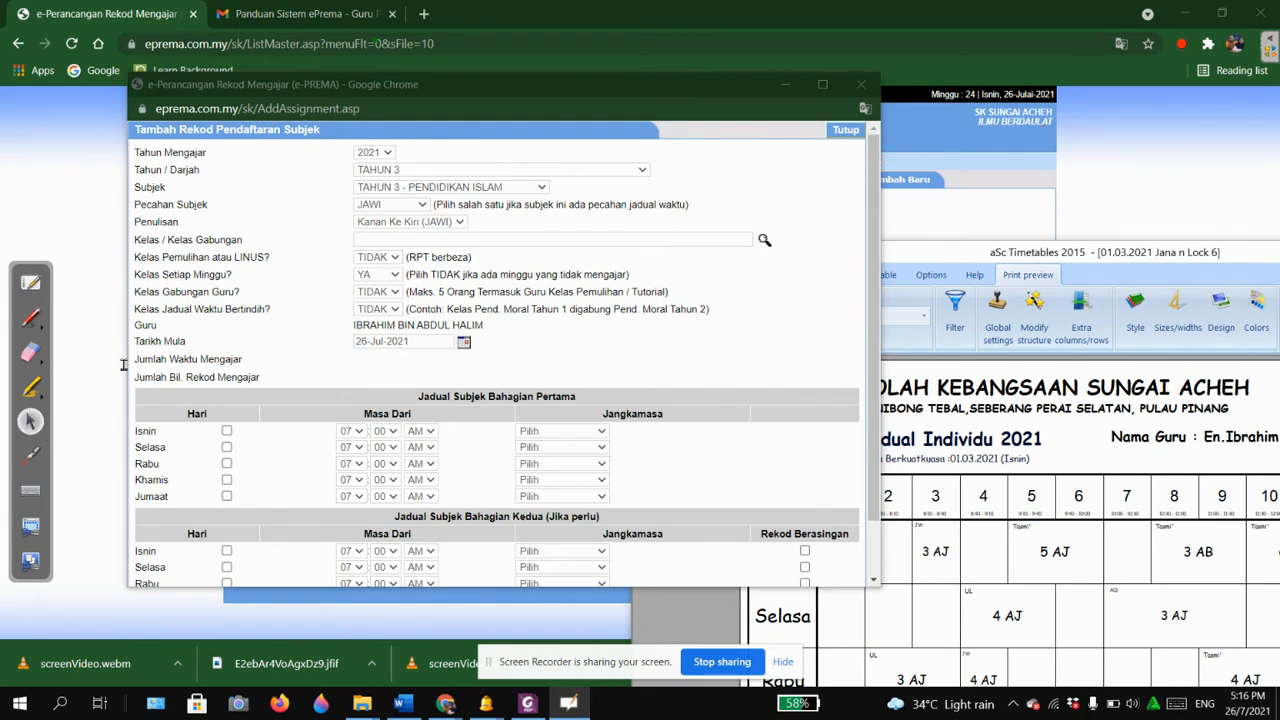
left_click(411, 222)
left_click(411, 235)
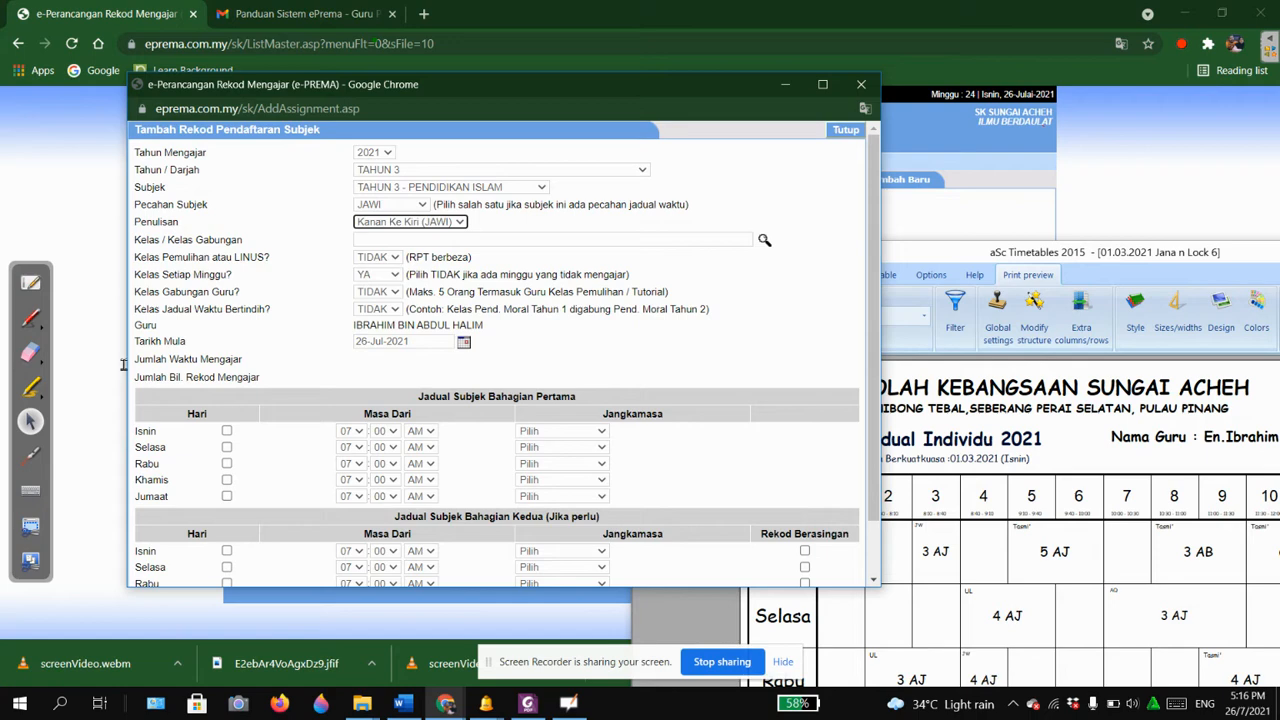
Tick Kelas / Kelas Gabungan in red and add the class AL-JAZARI through the class lookup
left_click(30, 318)
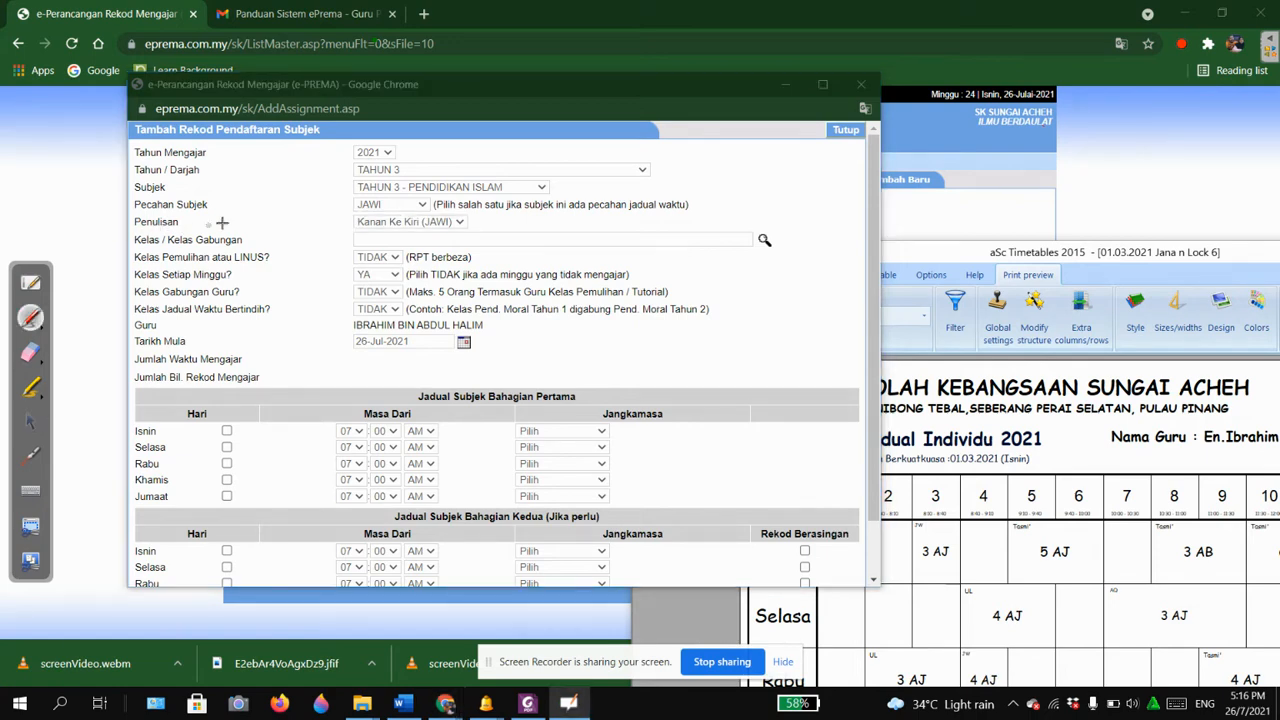
left_click_drag(248, 241, 284, 210)
left_click(30, 421)
left_click(764, 240)
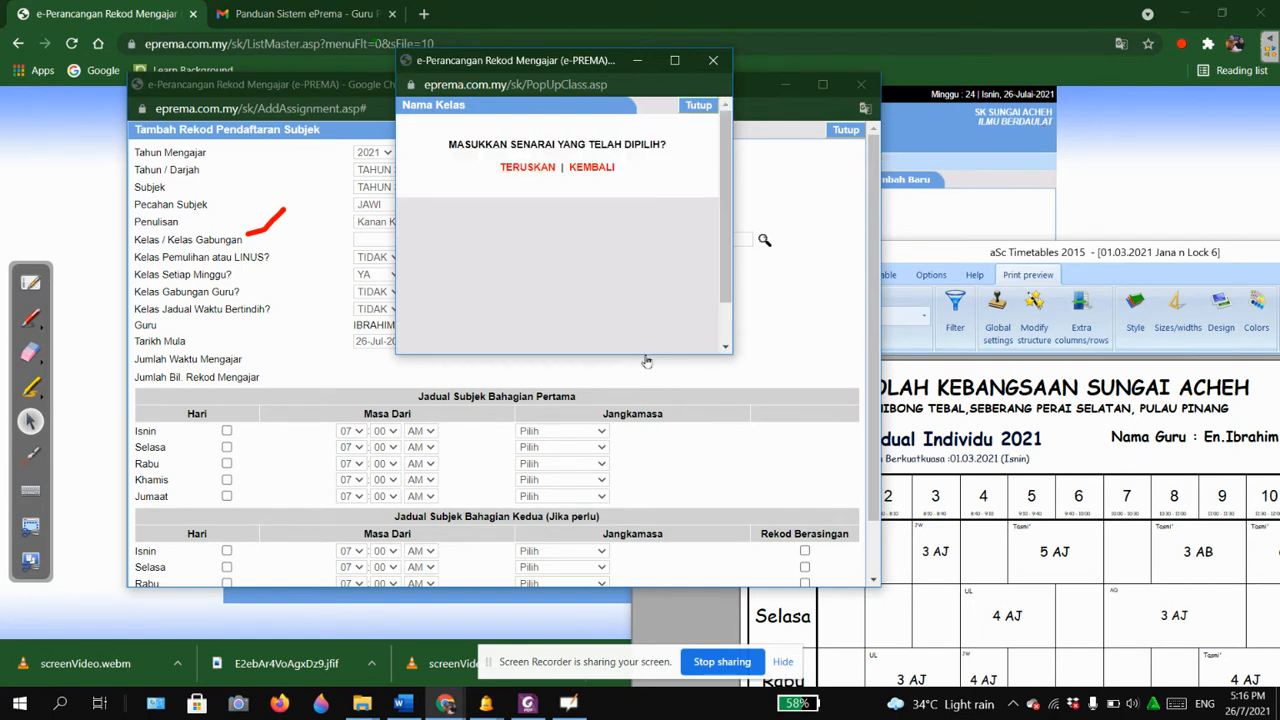
left_click(520, 167)
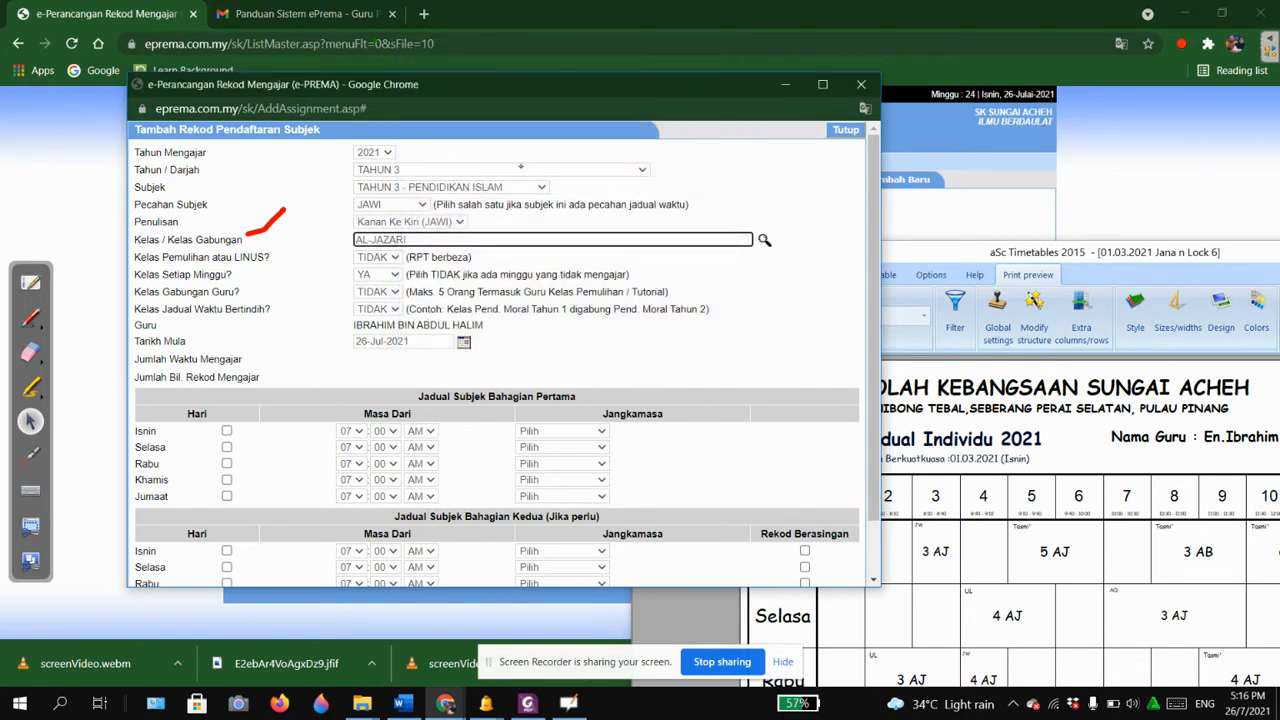
Draw red ticks beside Kelas Pemulihan atau LINUS? and Kelas Setiap Minggu?, then return to the normal pointer
left_click(30, 317)
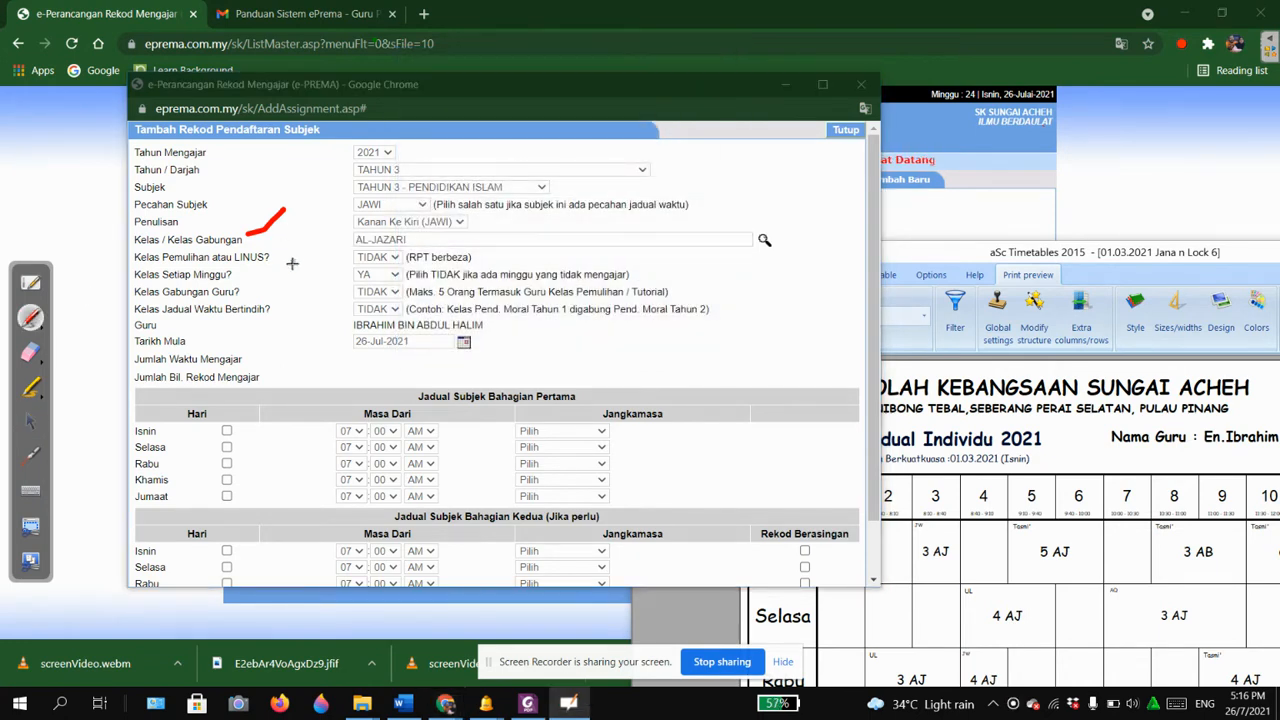
left_click_drag(273, 256, 297, 233)
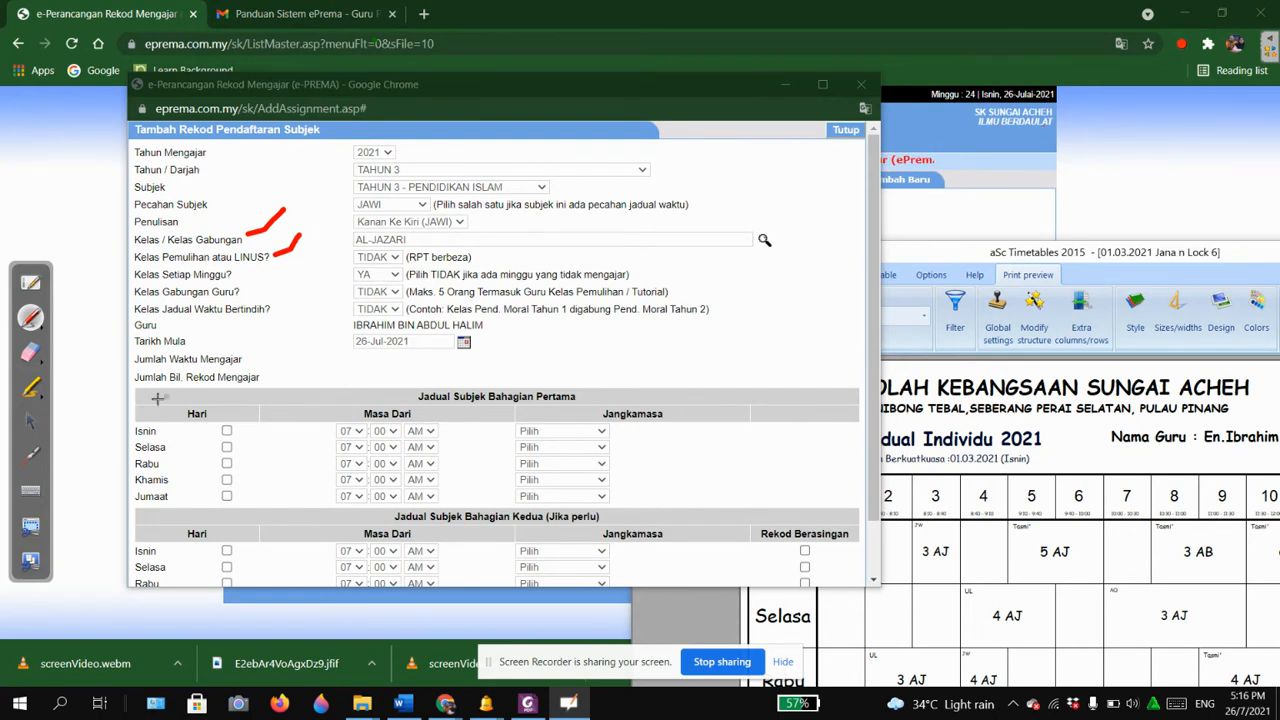
left_click(30, 421)
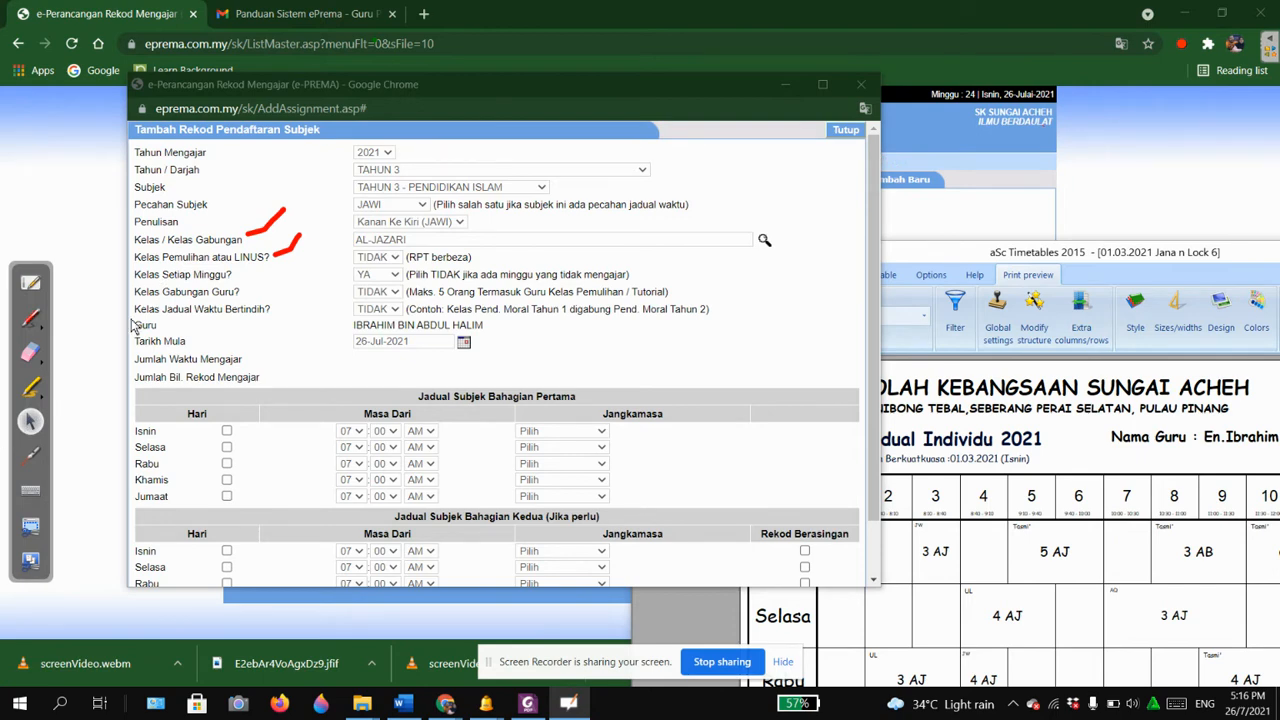
left_click(552, 240)
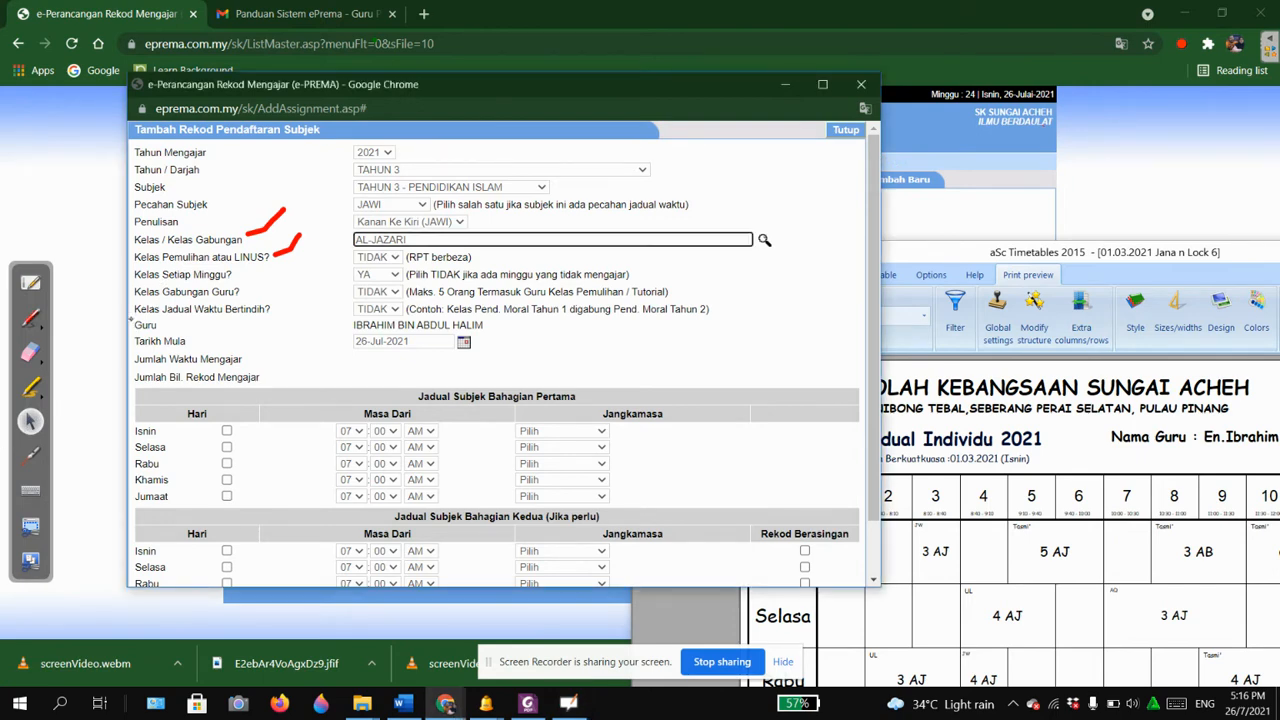
left_click(30, 318)
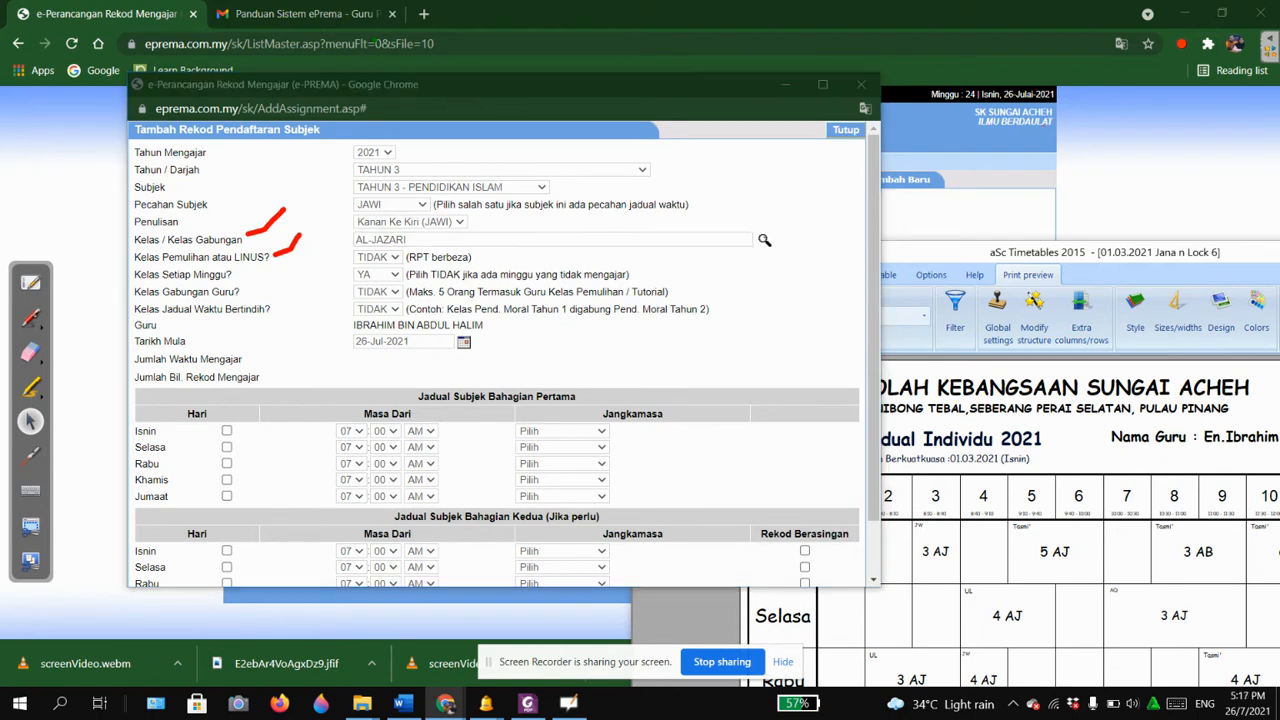
left_click_drag(257, 271, 293, 257)
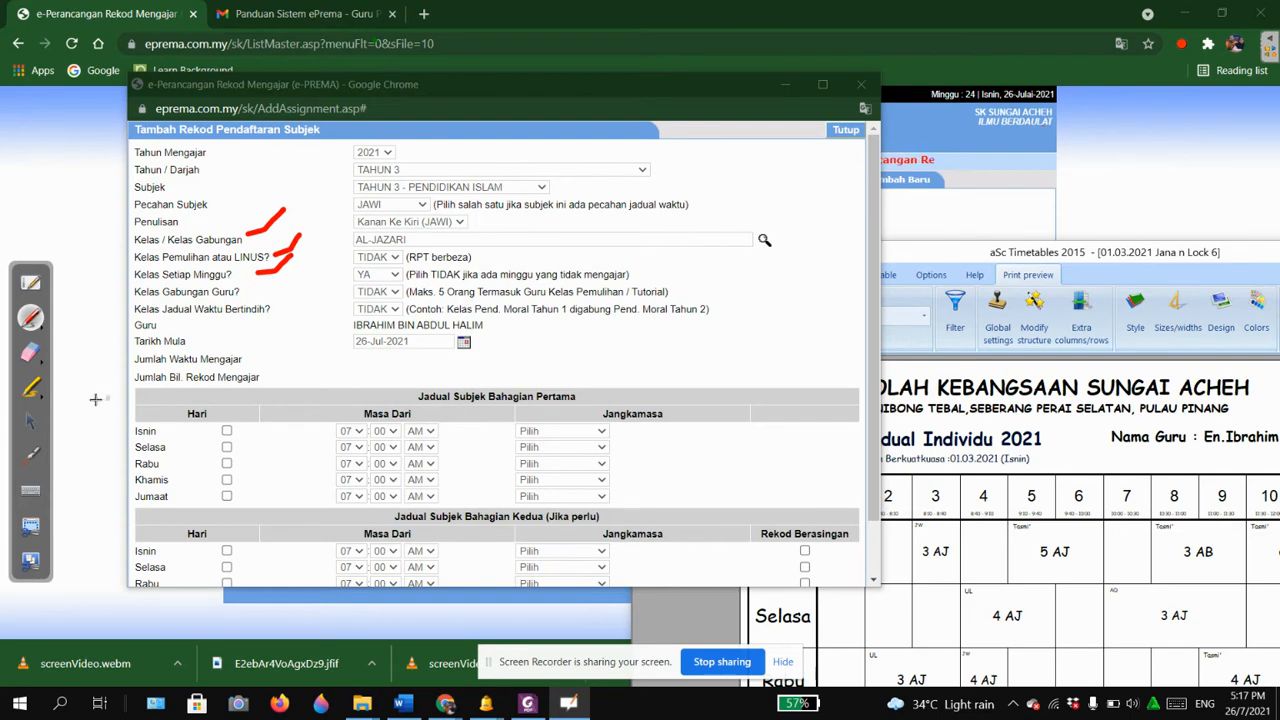
left_click(30, 421)
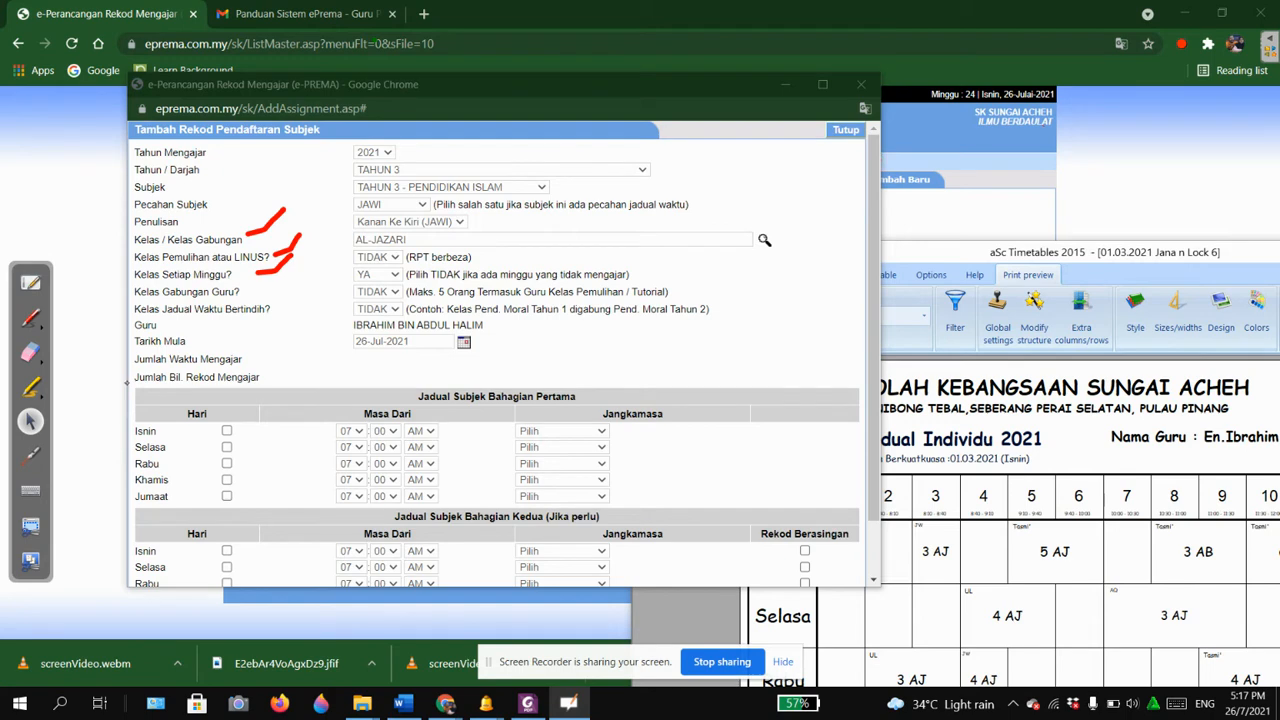
Keep Kelas Gabungan Guru? and Kelas Jadual Waktu Bertindih? at TIDAK, and draw a red tick at the Tarikh Mula date
left_click(378, 291)
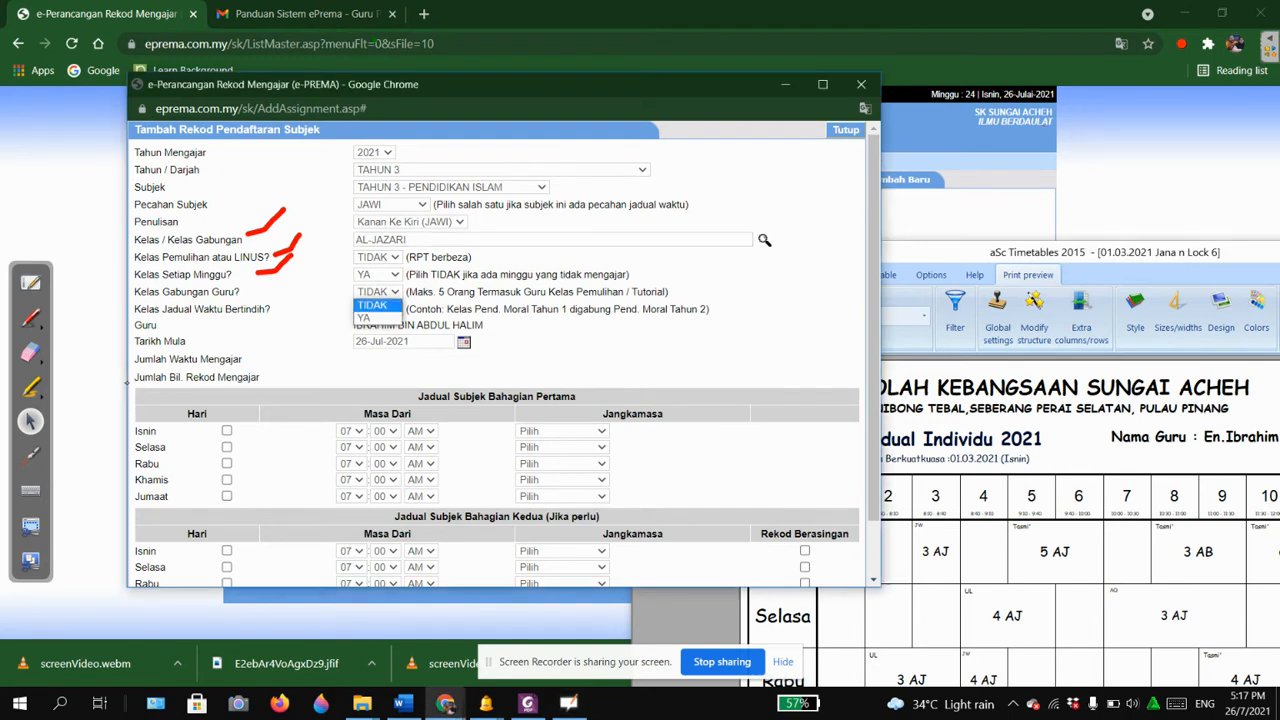
left_click(127, 383)
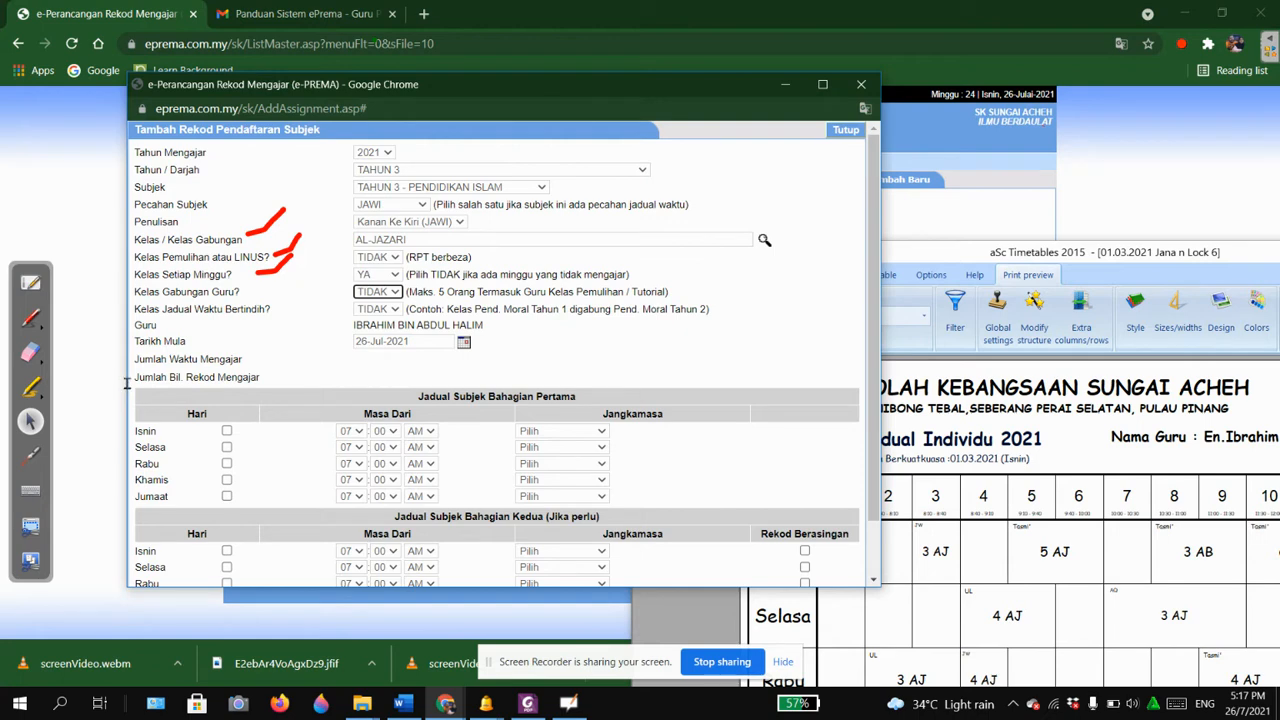
left_click(379, 309)
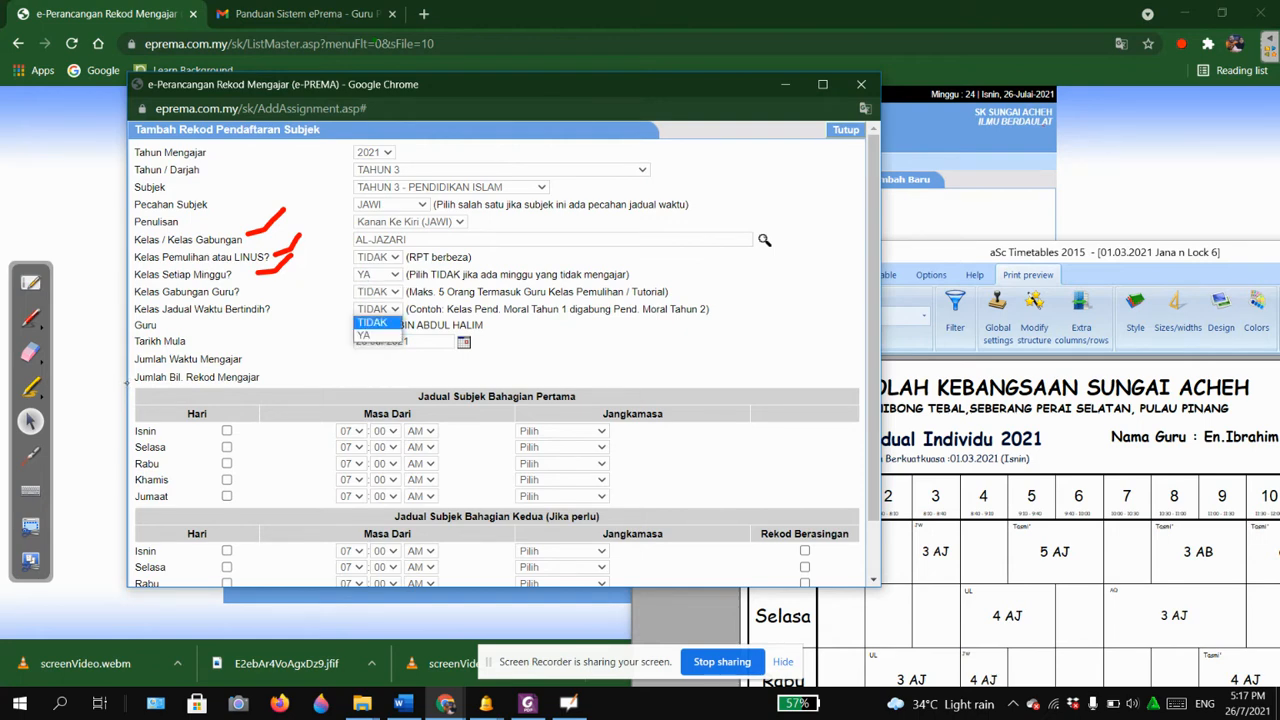
left_click(373, 322)
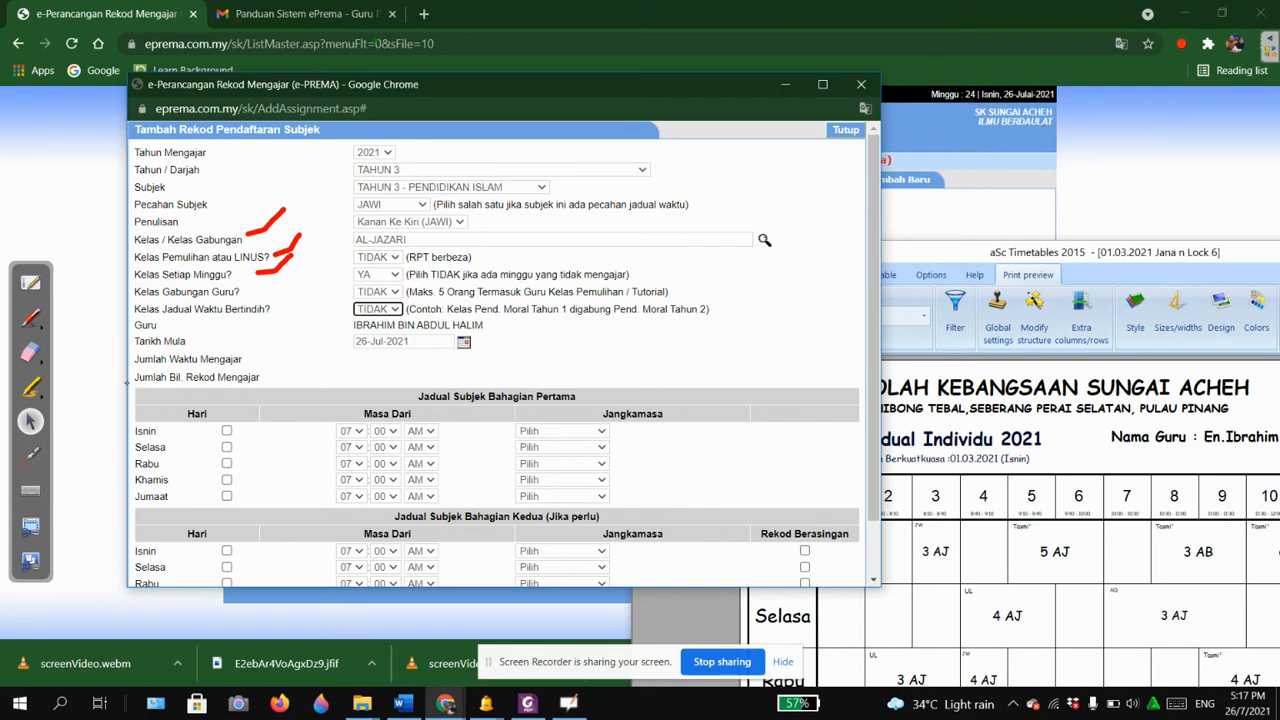
left_click(31, 318)
left_click_drag(344, 346, 376, 314)
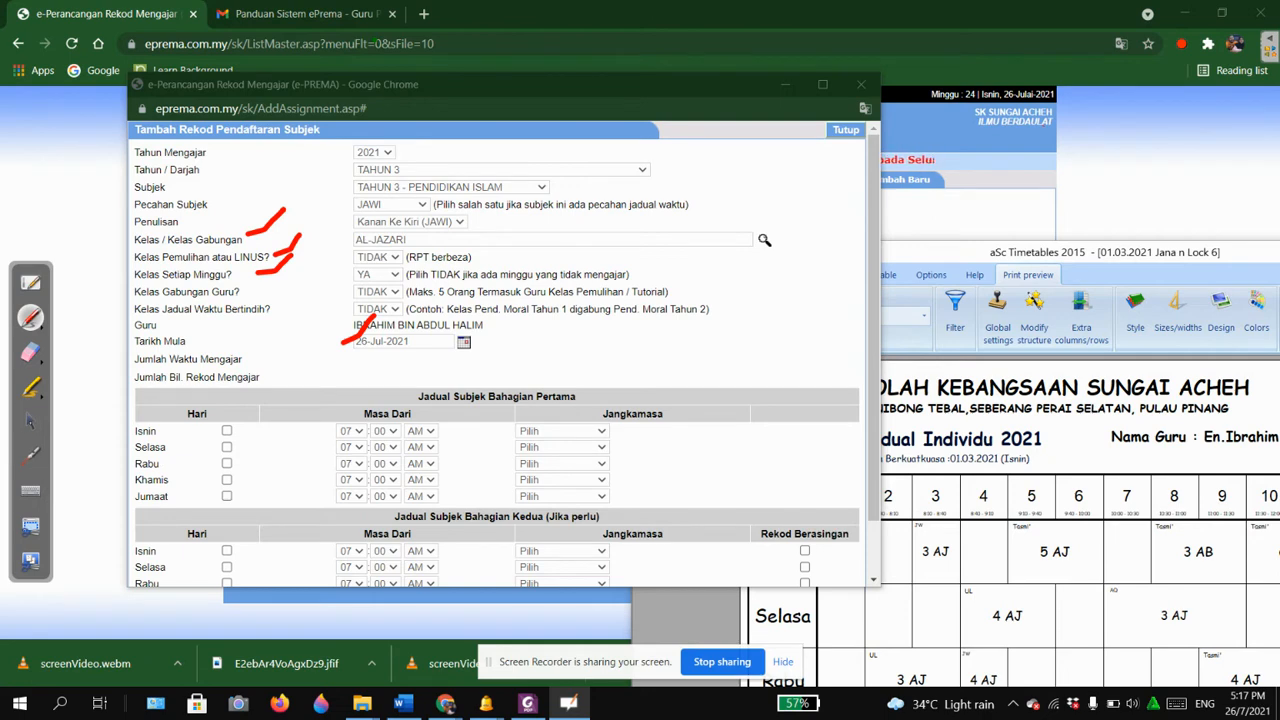
Tick Isnin under Jadual Subjek Bahagian Pertama and set its lesson to 08:10 AM with a Jangkamasa of 30 min 1 Waktu
left_click(30, 421)
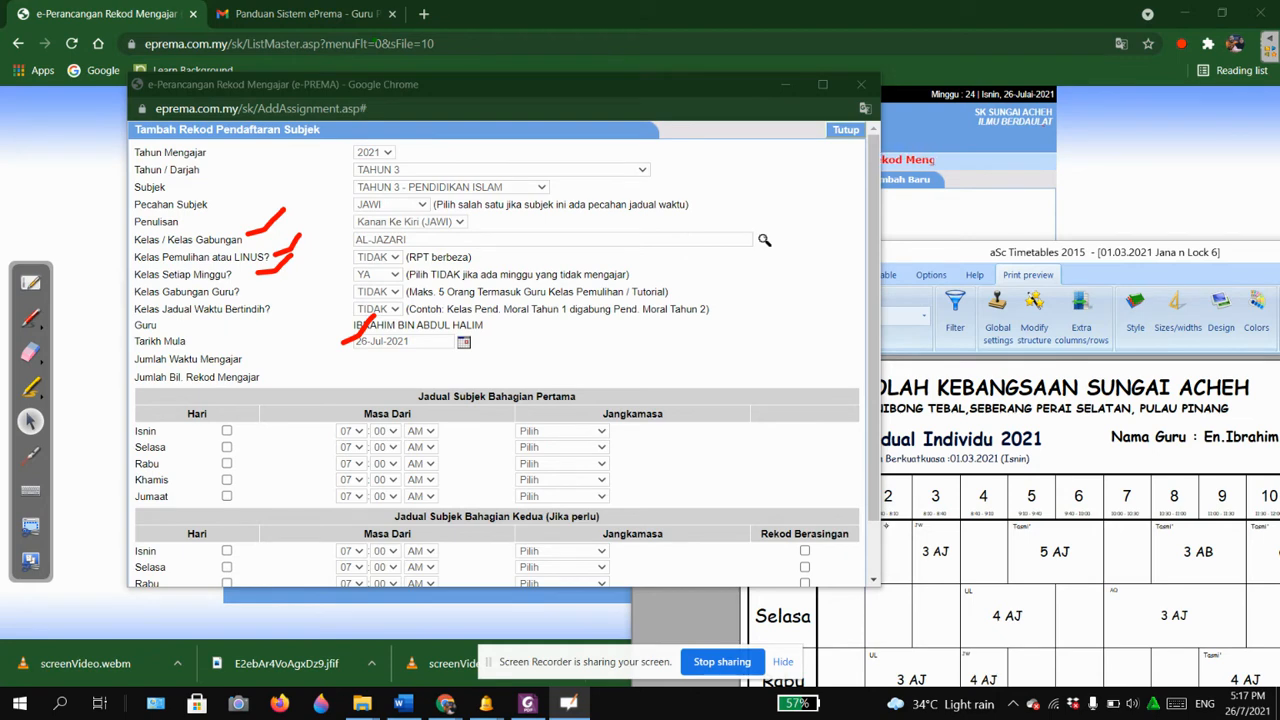
left_click(227, 431)
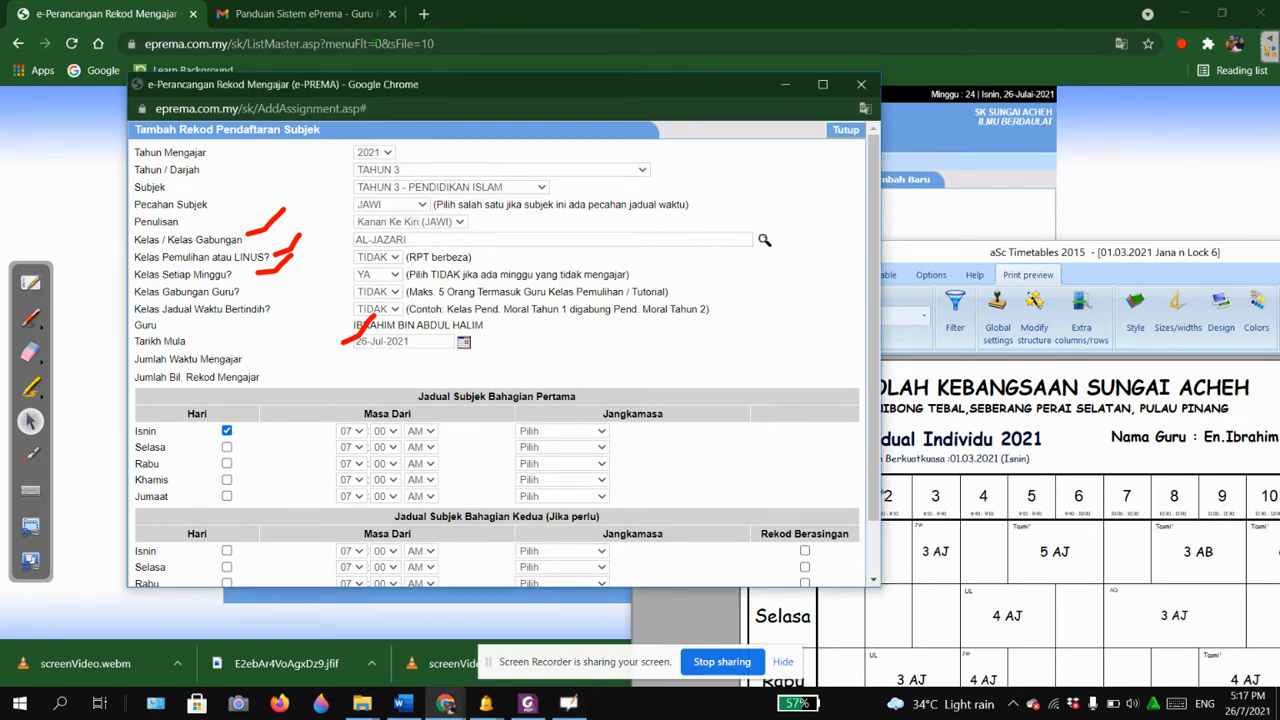
left_click(352, 431)
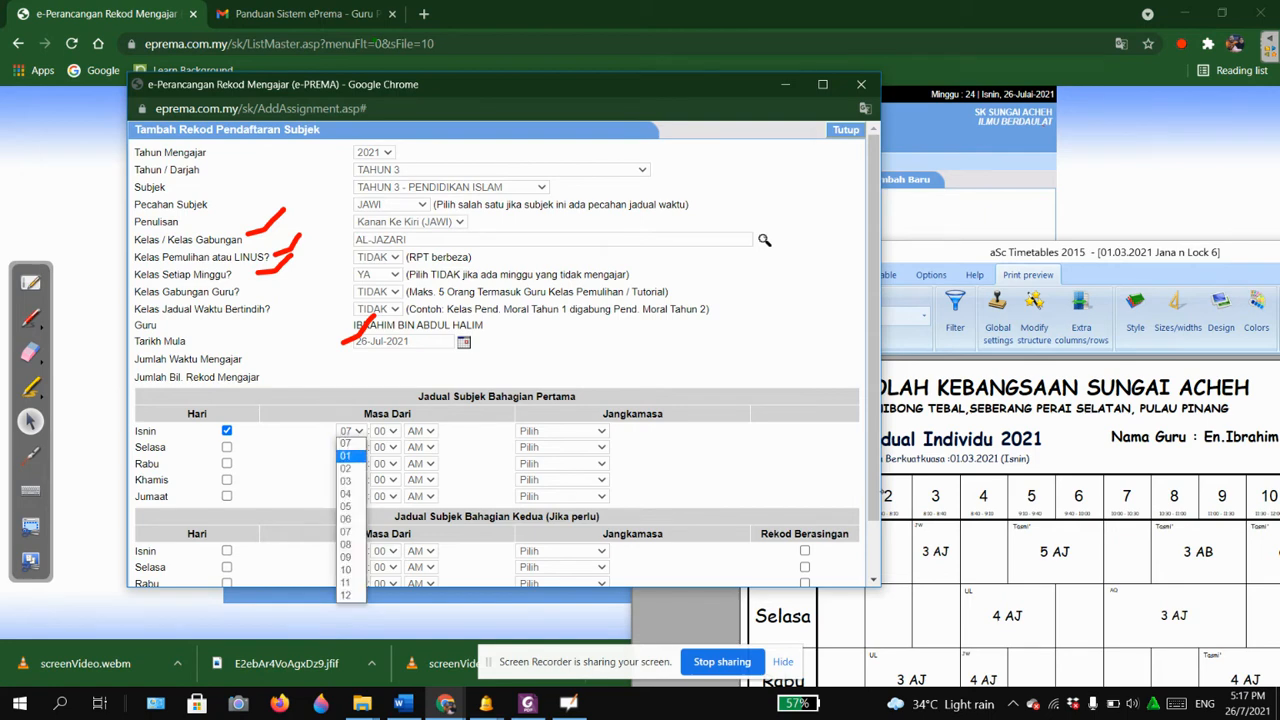
left_click(348, 545)
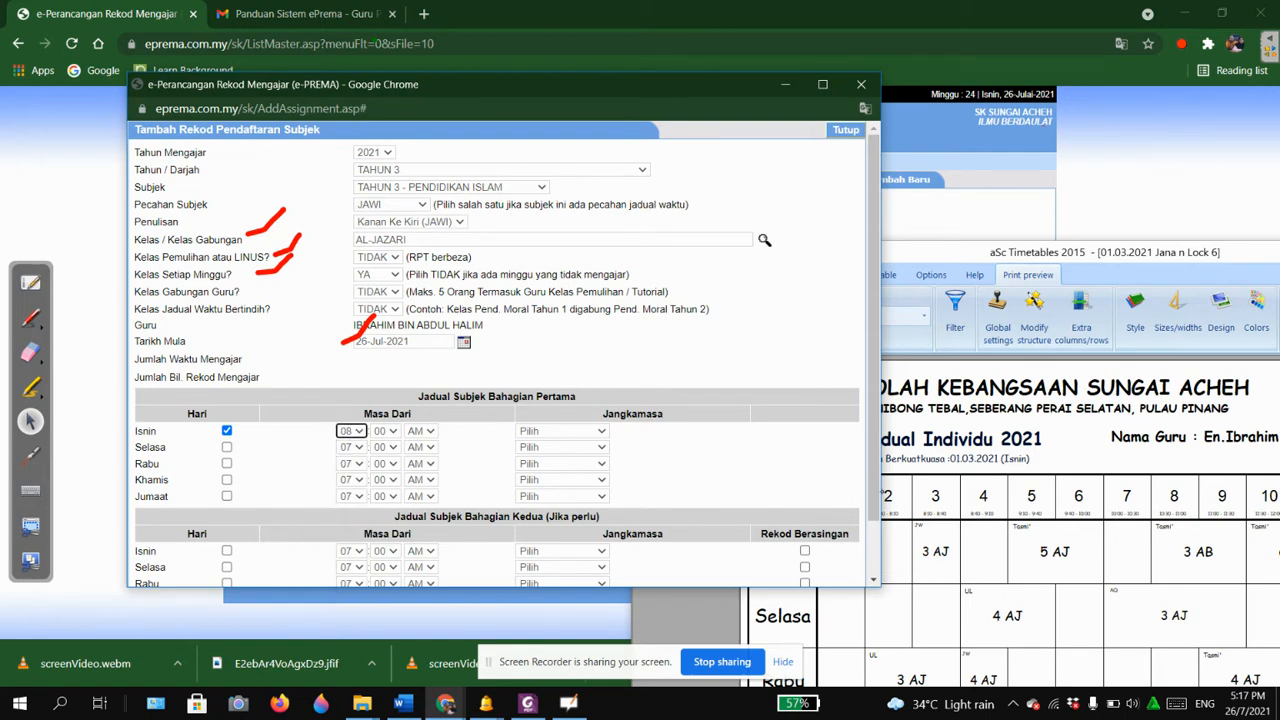
left_click(385, 431)
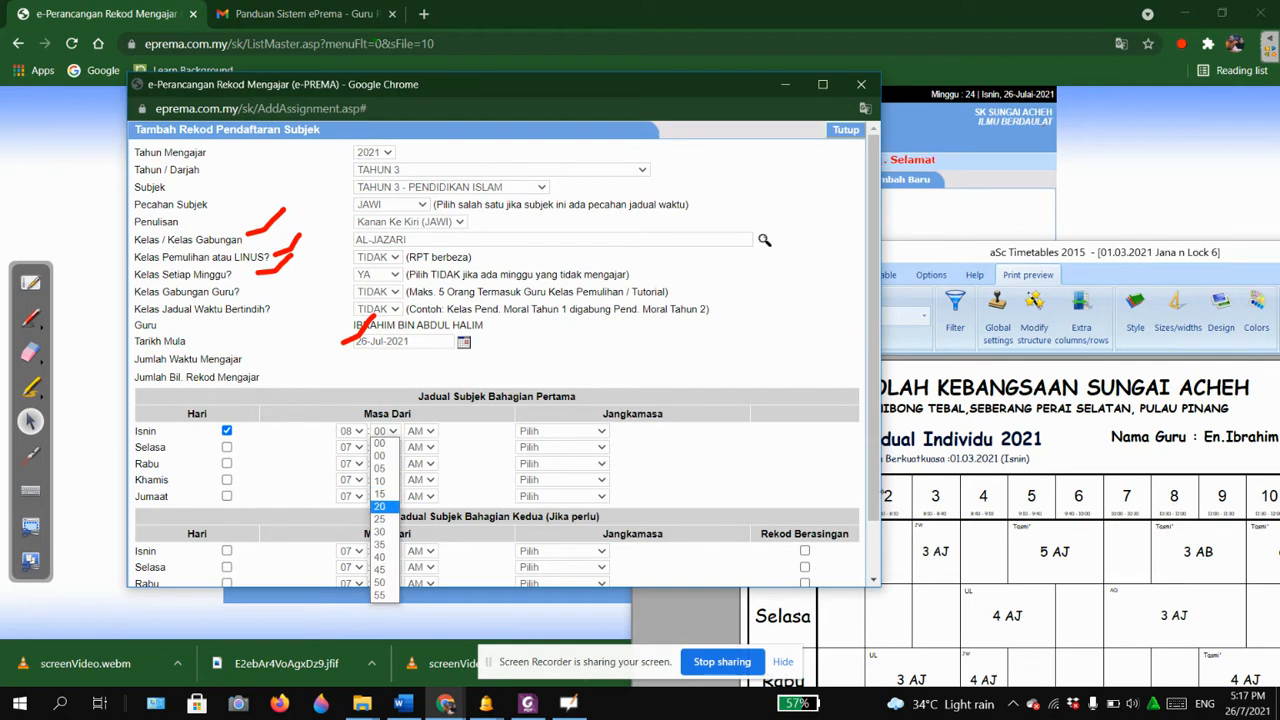
left_click(380, 481)
left_click(420, 431)
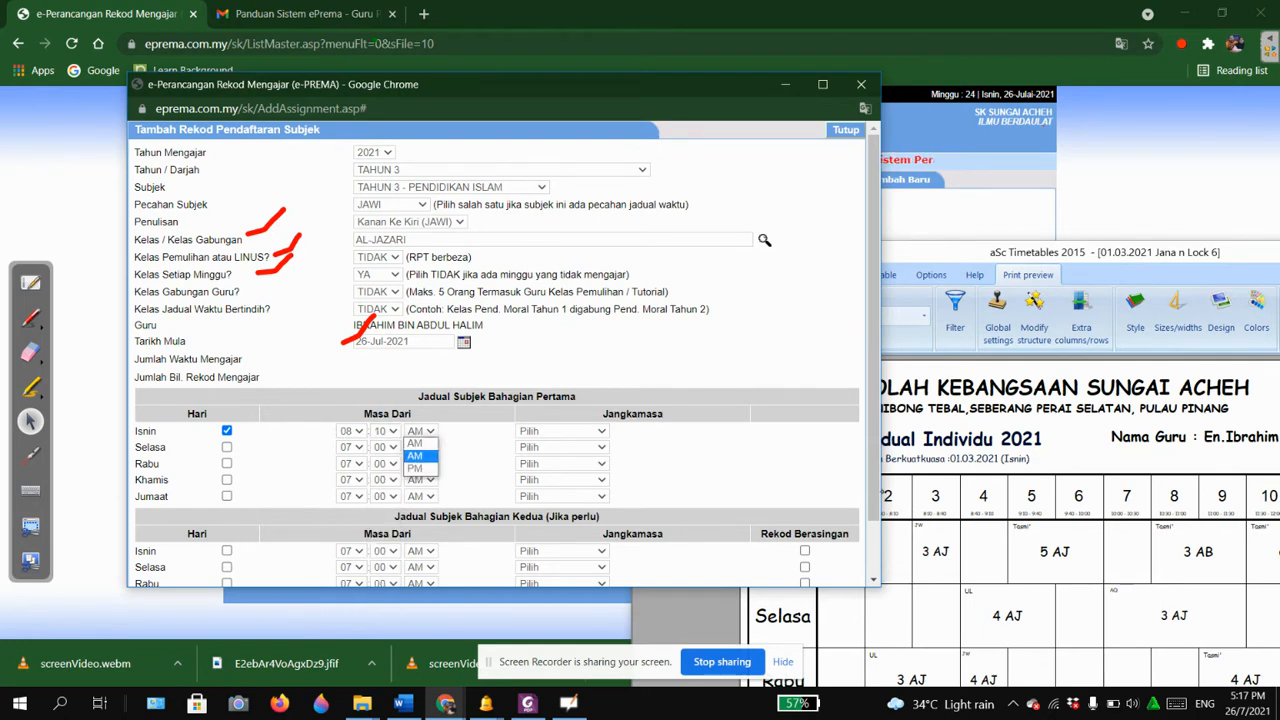
left_click(416, 456)
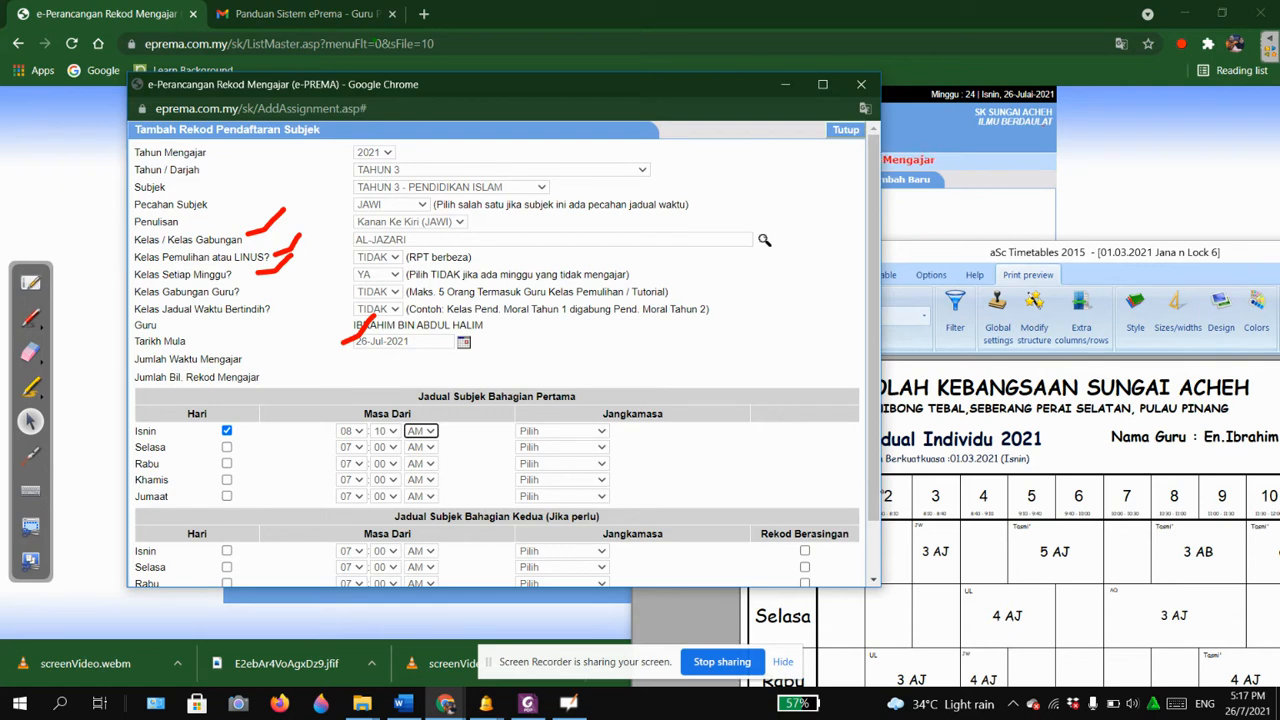
left_click(562, 431)
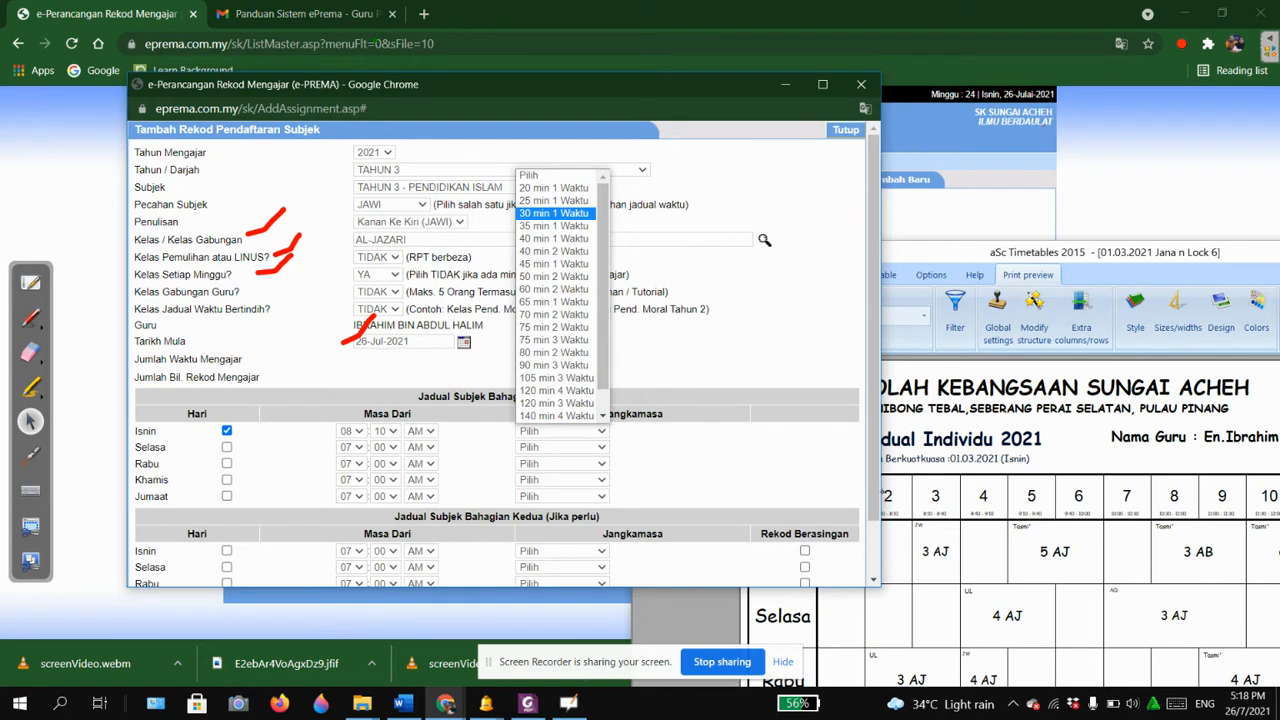
key("Return")
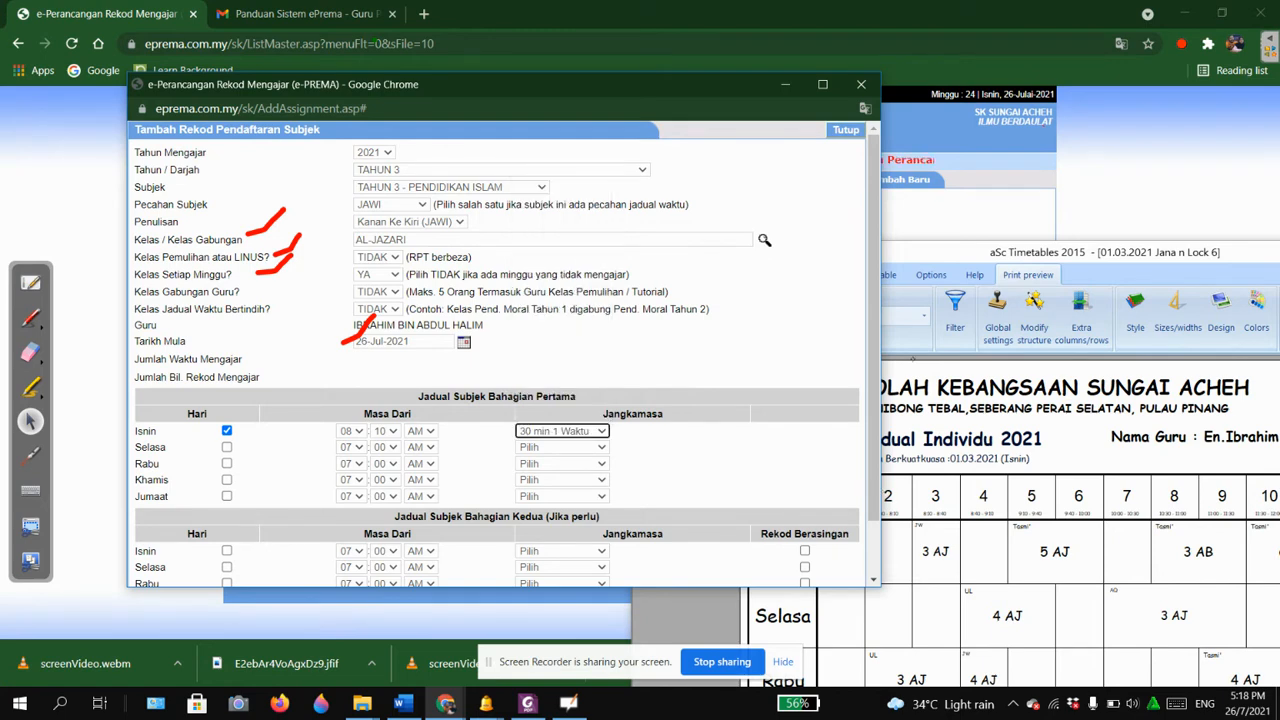
Circle SIMPAN in red below the timetable rows, return to the normal pointer and save the subject registration
scroll(879, 373, "down", 1)
scroll(879, 373, "down", 1)
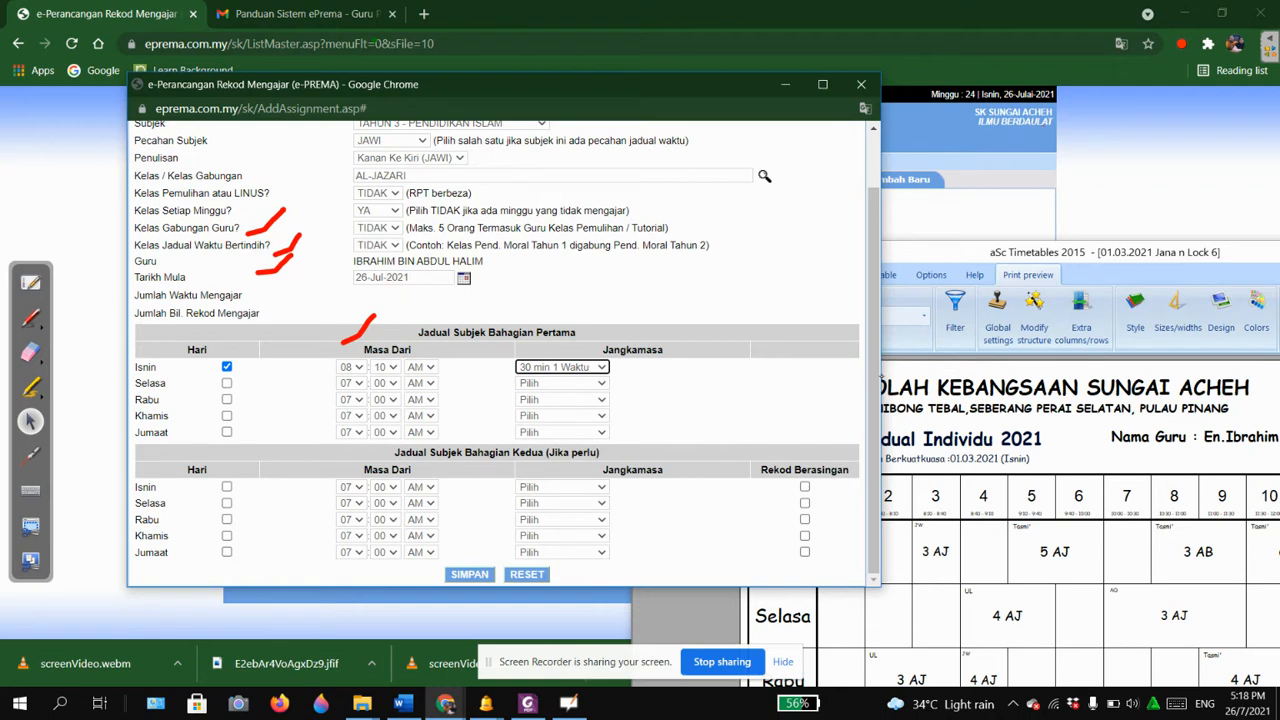
left_click(30, 317)
mouse_move(494, 551)
left_mouse_down()
mouse_move(450, 539)
mouse_move(517, 609)
mouse_move(469, 536)
left_mouse_up()
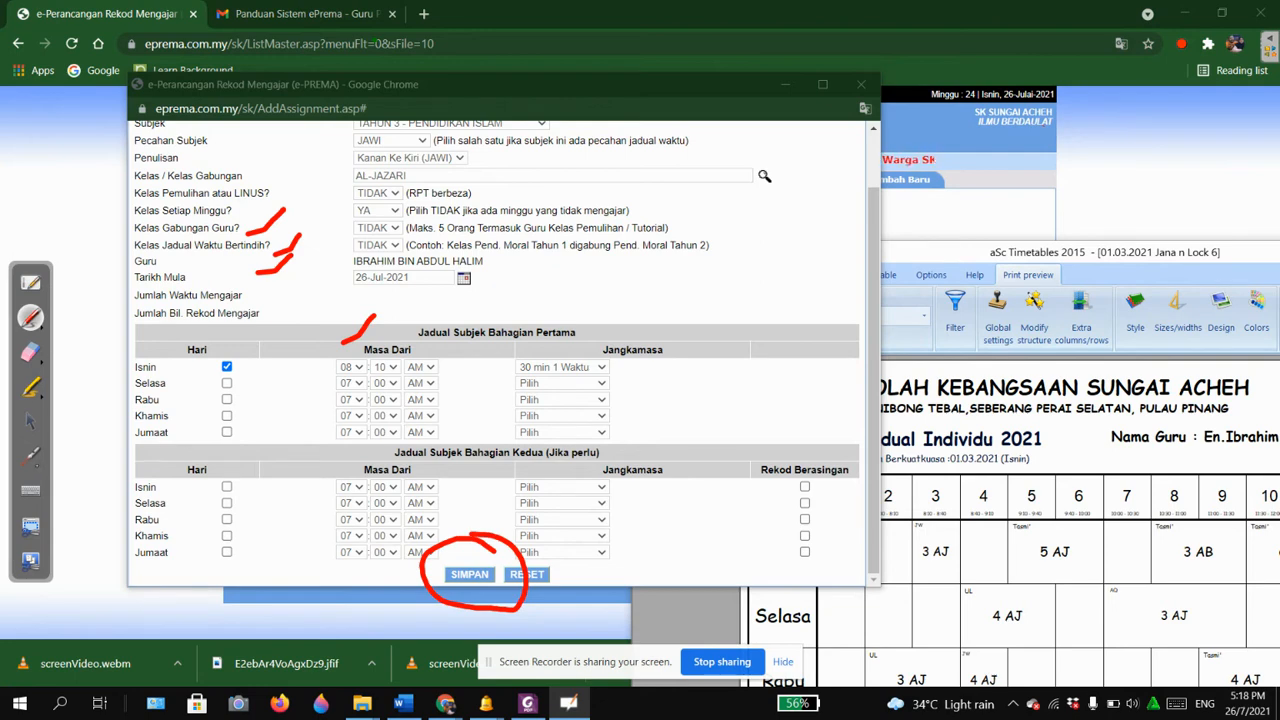
left_click(30, 421)
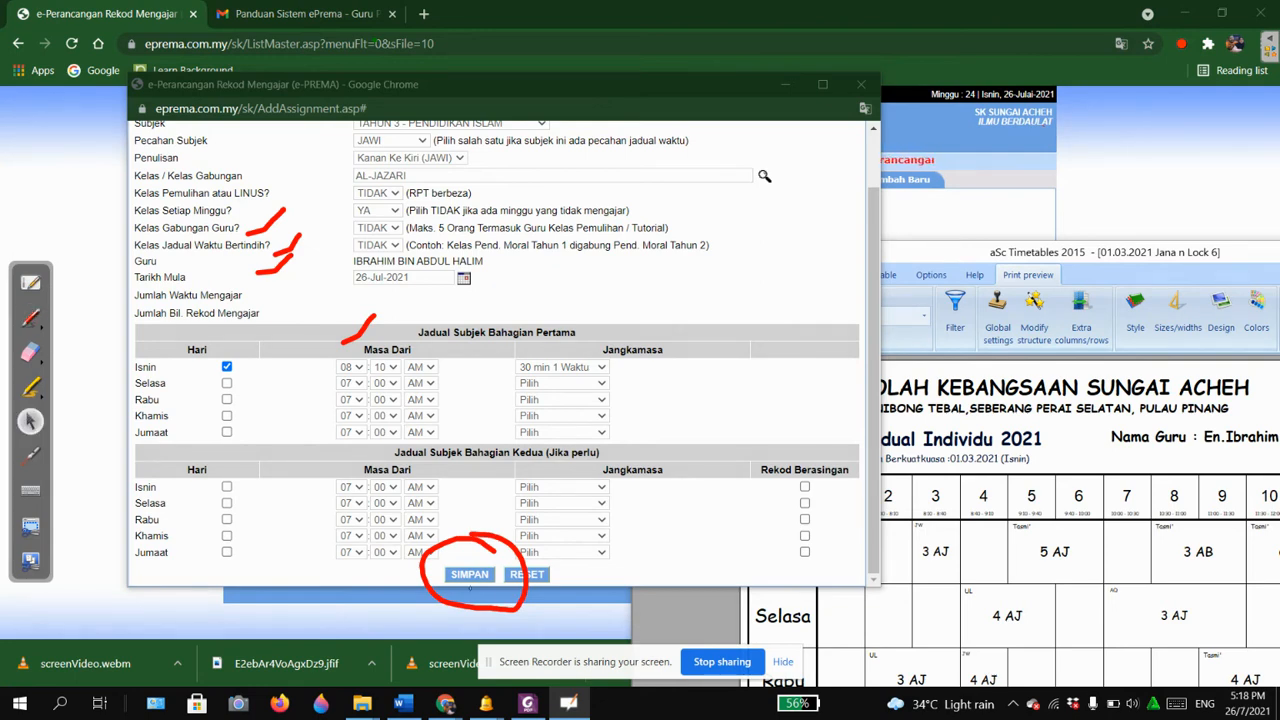
left_click(470, 587)
left_click(469, 575)
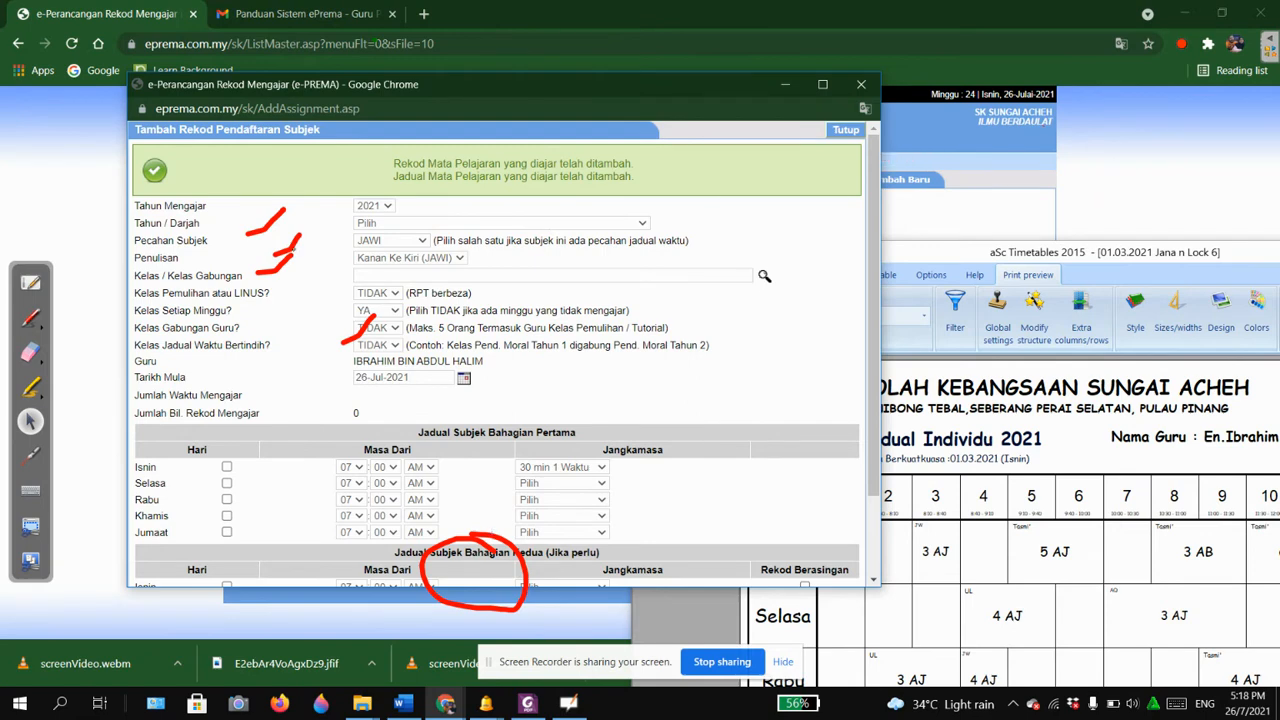
Circle the green confirmation message in red, then close the Tambah Rekod Pendaftaran Subjek form
left_click(30, 317)
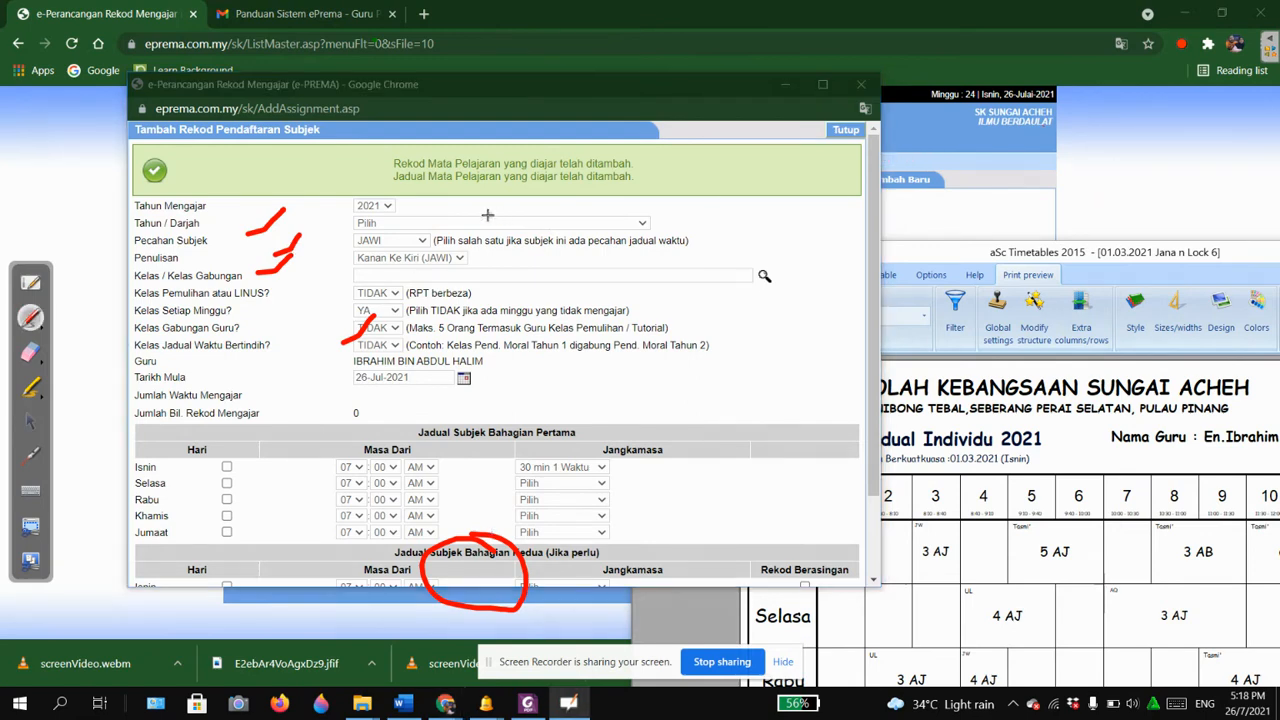
mouse_move(580, 158)
left_mouse_down()
mouse_move(560, 135)
mouse_move(414, 130)
mouse_move(390, 198)
mouse_move(546, 207)
mouse_move(654, 192)
mouse_move(612, 136)
mouse_move(545, 142)
left_mouse_up()
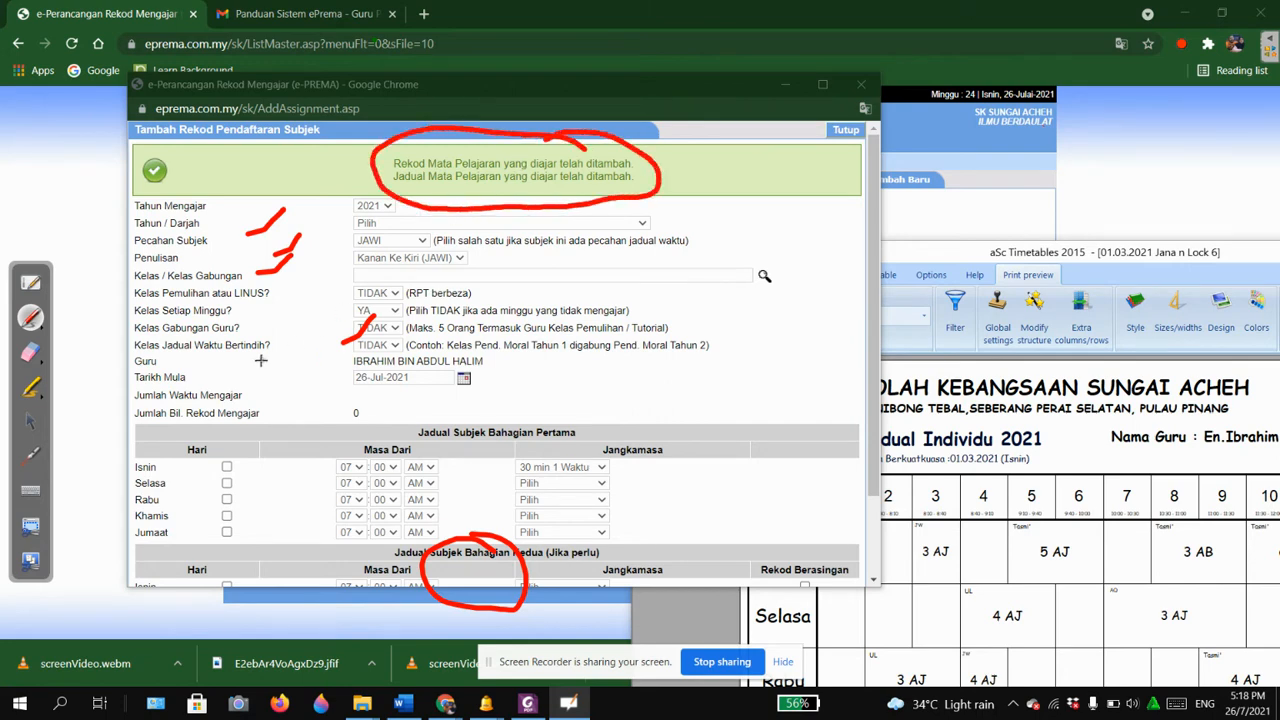
left_click(30, 421)
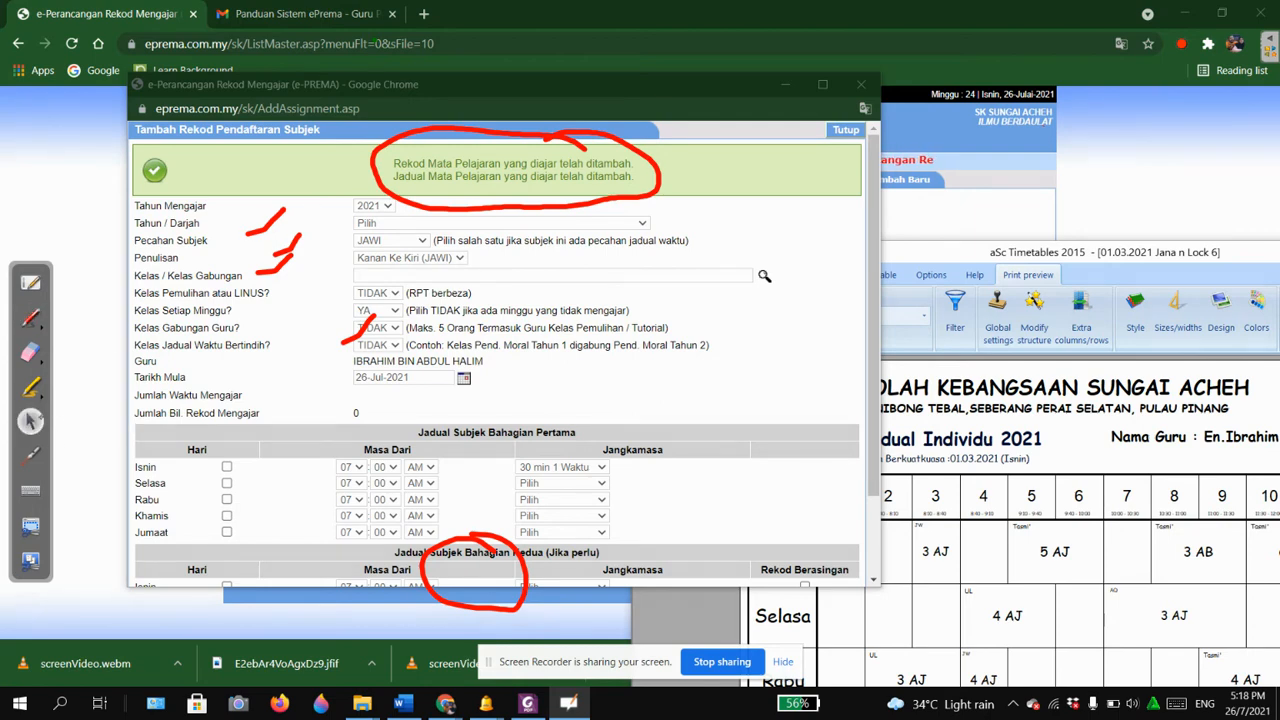
left_click(846, 130)
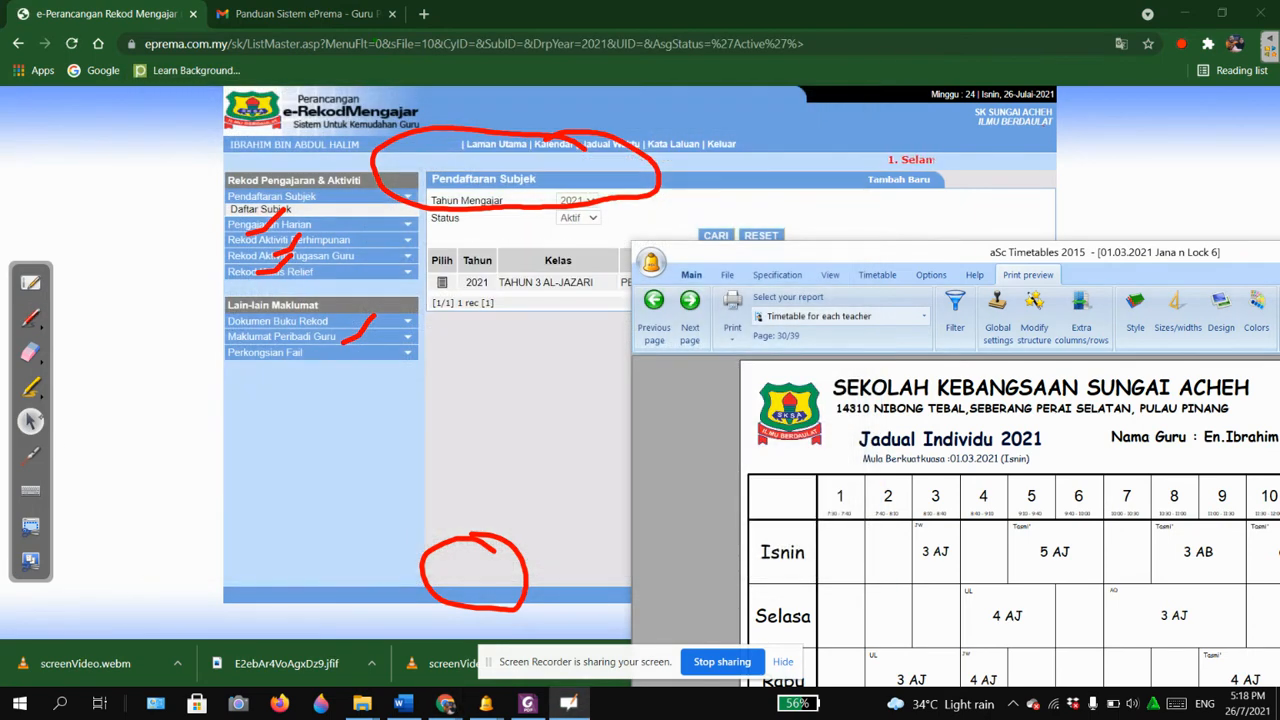
Move the timetable window off the Pendaftaran Subjek list and erase the red ticks and the circle over the page header
left_click_drag(837, 255, 703, 385)
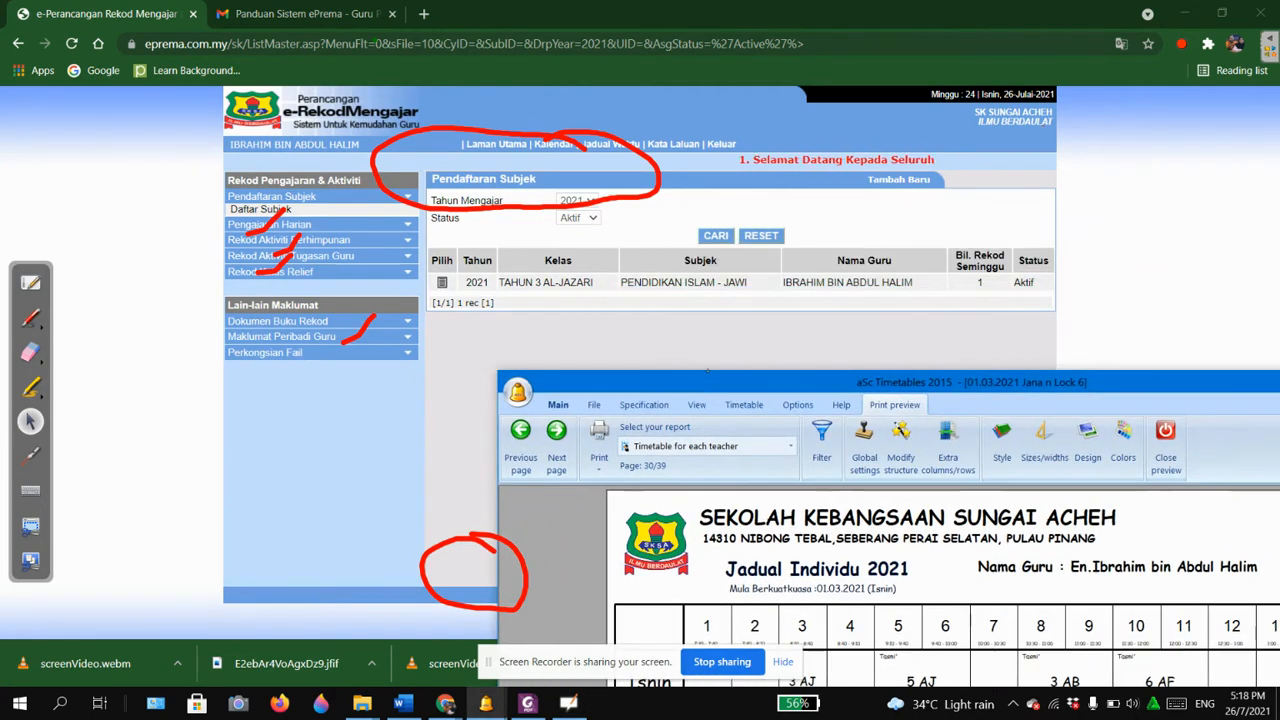
left_click(30, 352)
mouse_move(398, 305)
left_mouse_down()
mouse_move(406, 144)
mouse_move(574, 130)
mouse_move(655, 183)
left_mouse_up()
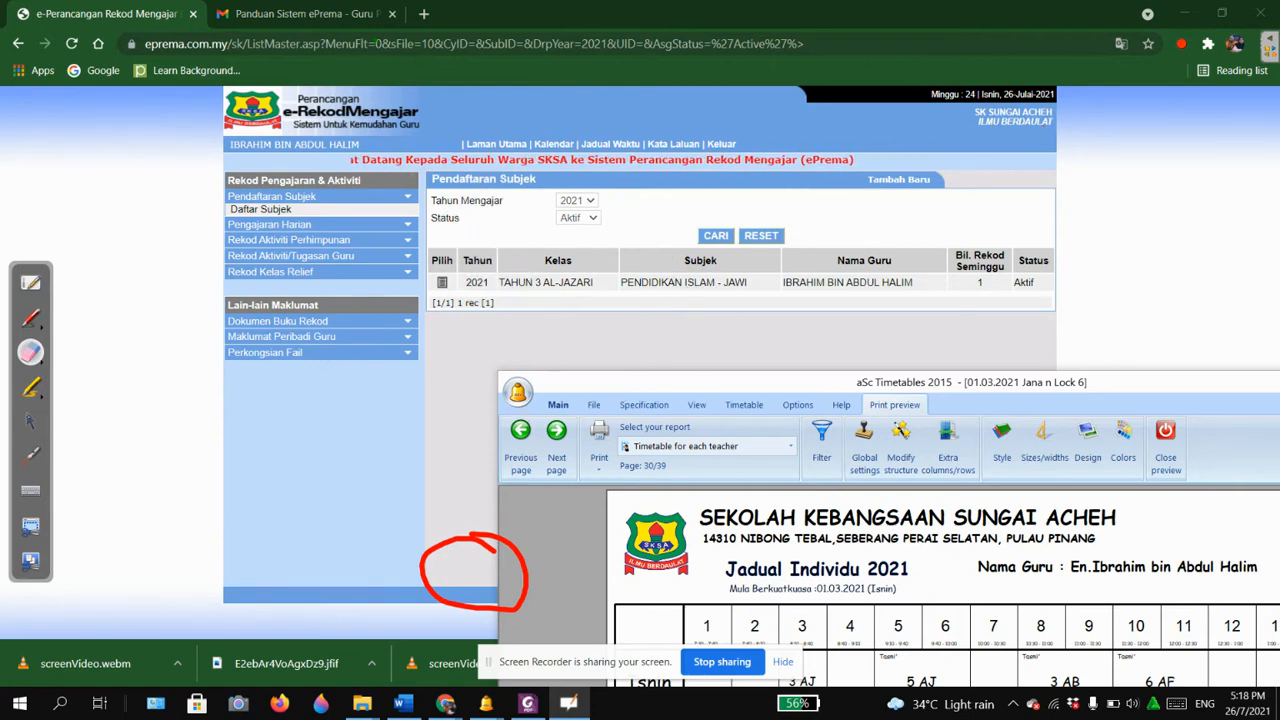
left_click(30, 421)
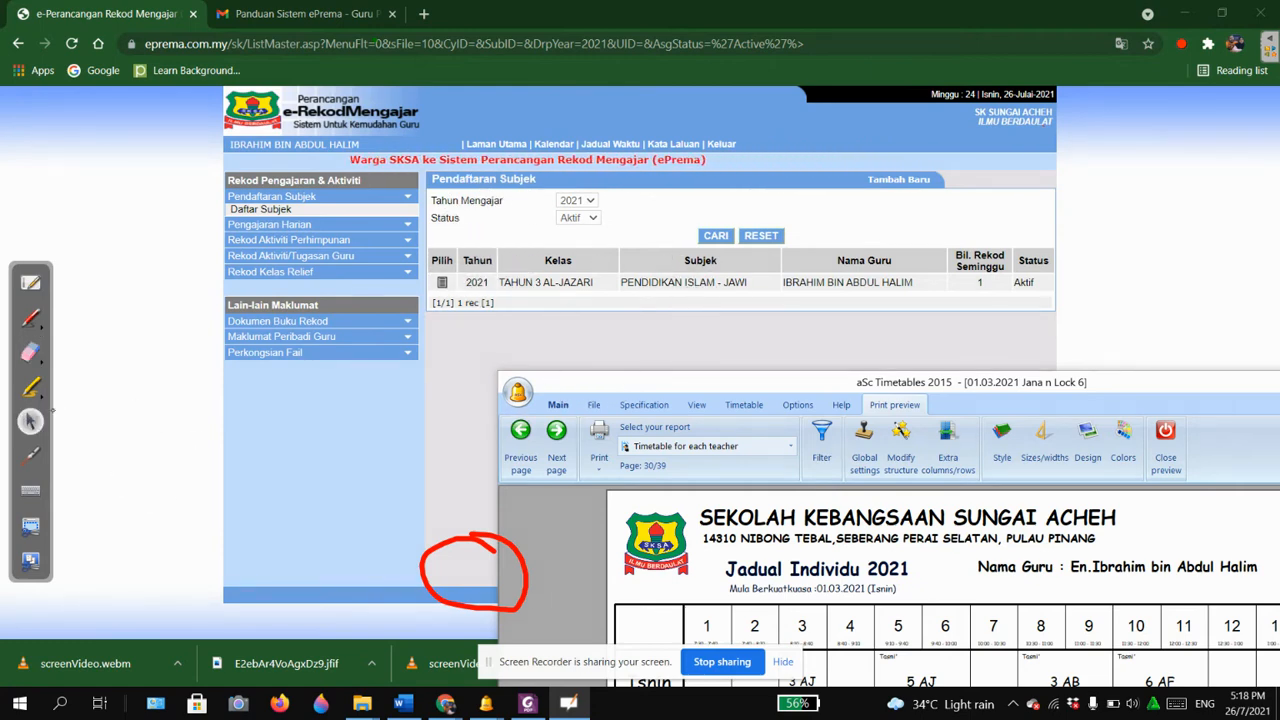
Reposition the timetable window just below the registered subject record, keeping the Isnin lessons in view
left_click_drag(751, 381, 726, 318)
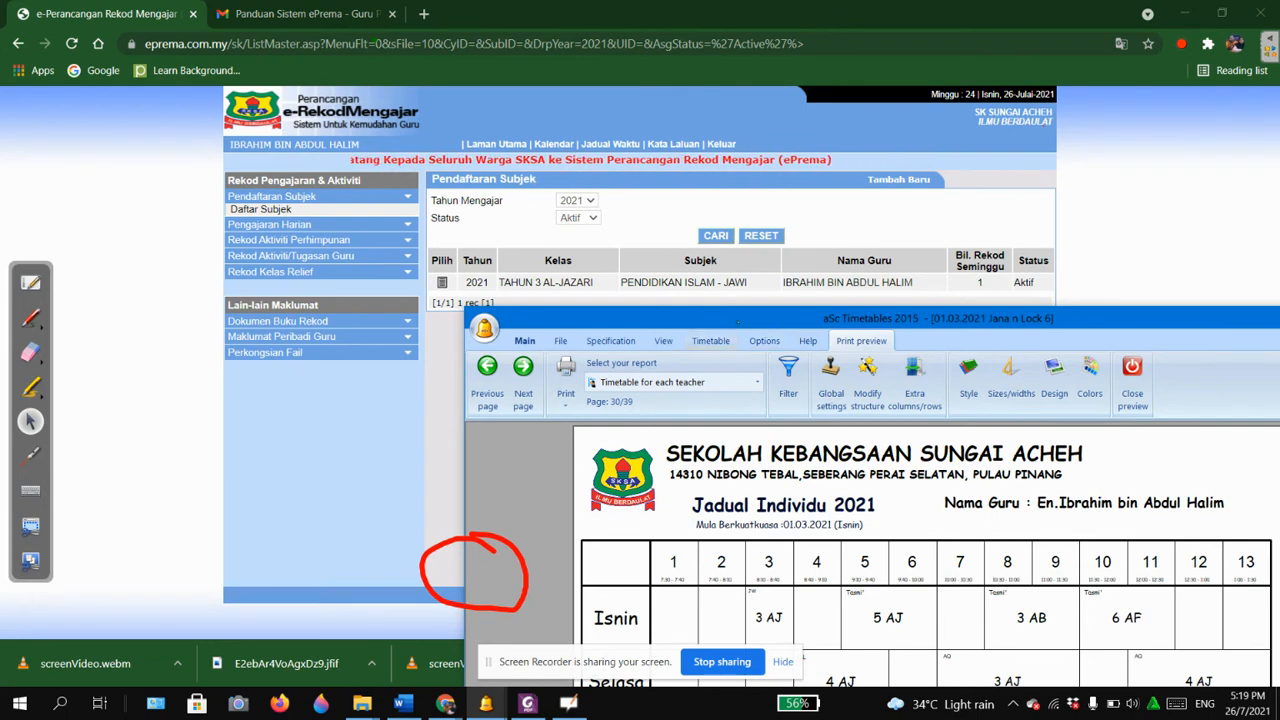
left_click_drag(741, 317, 711, 327)
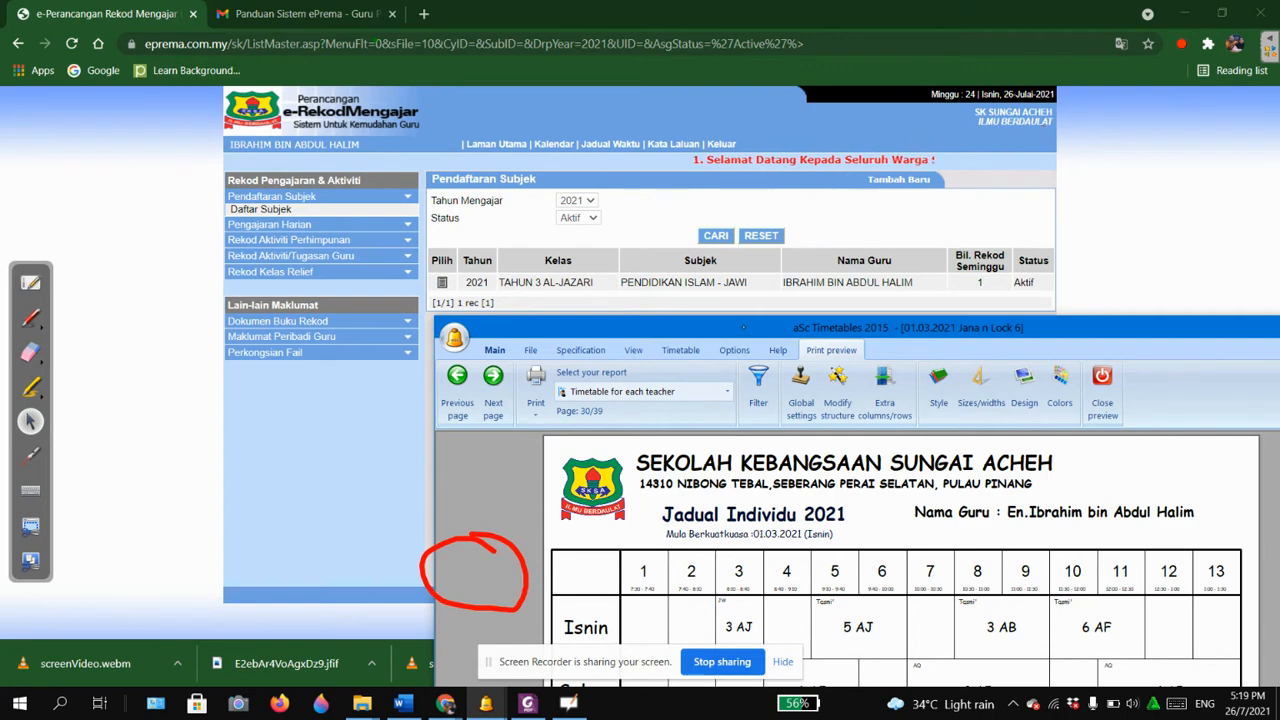
left_click_drag(736, 325, 705, 312)
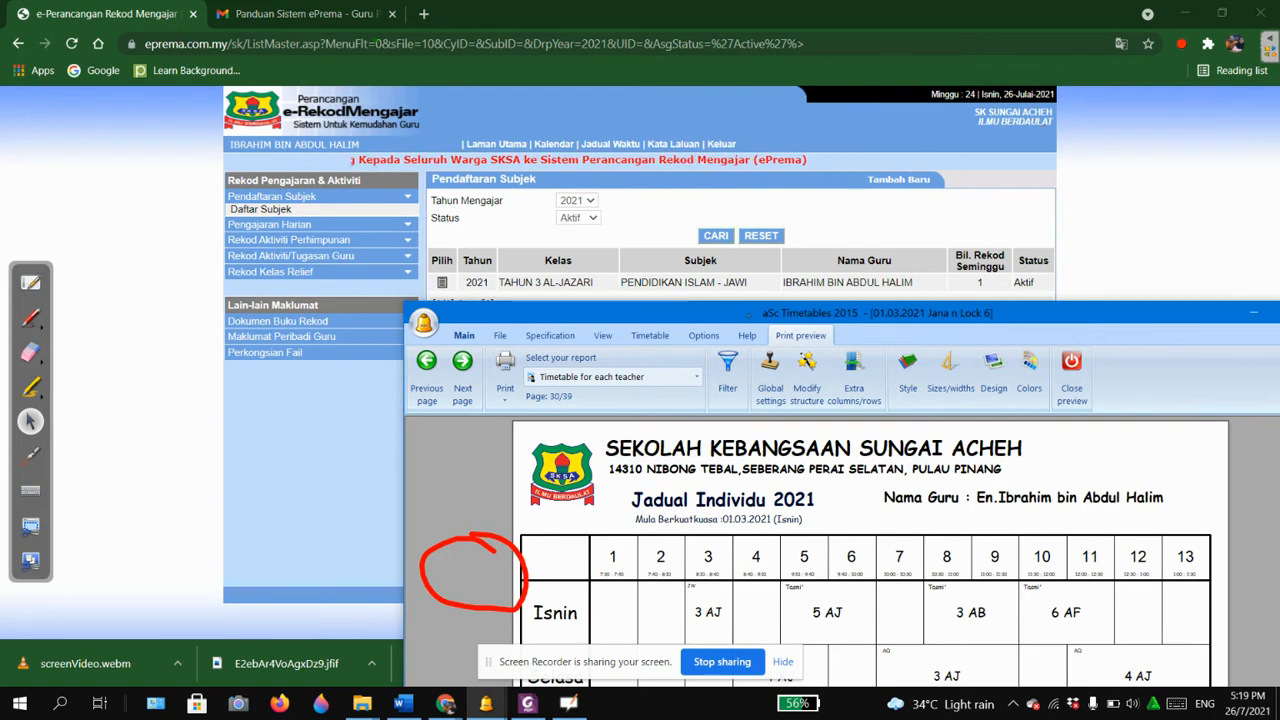
left_click_drag(740, 314, 650, 339)
mouse_move(876, 337)
left_mouse_down()
mouse_move(840, 338)
mouse_move(815, 320)
mouse_move(889, 327)
left_mouse_up()
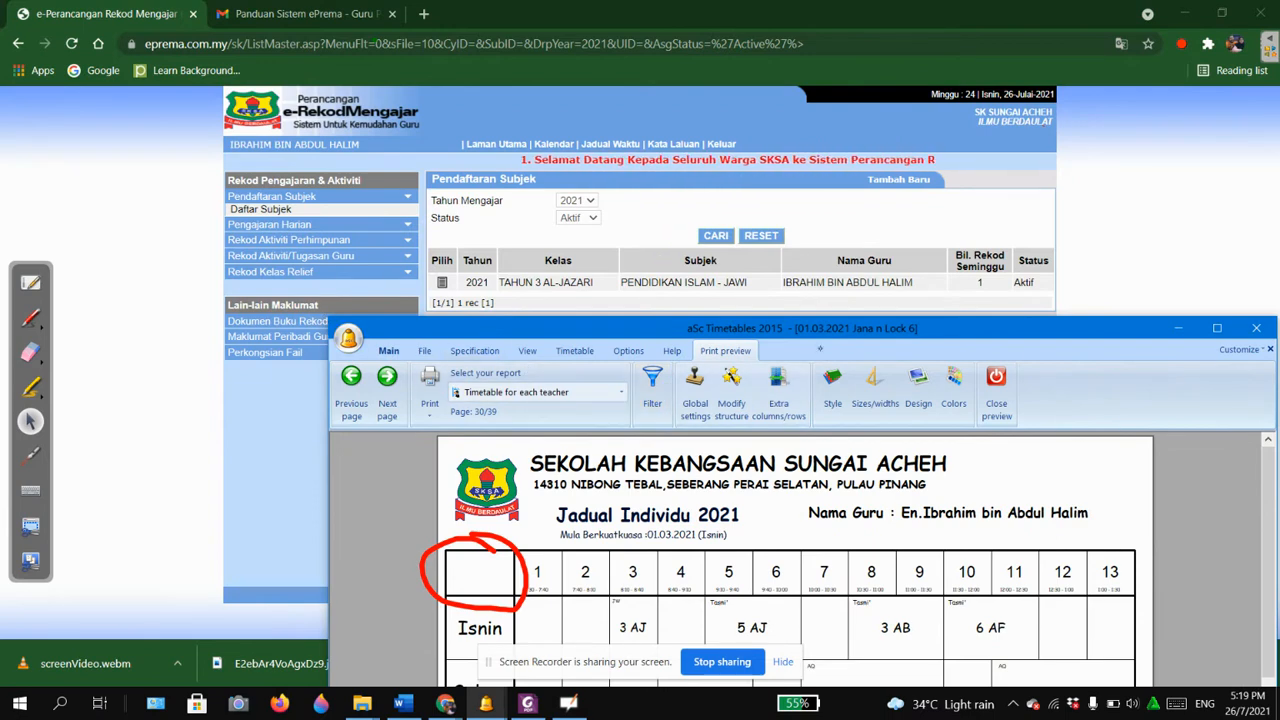
left_click_drag(837, 328, 898, 312)
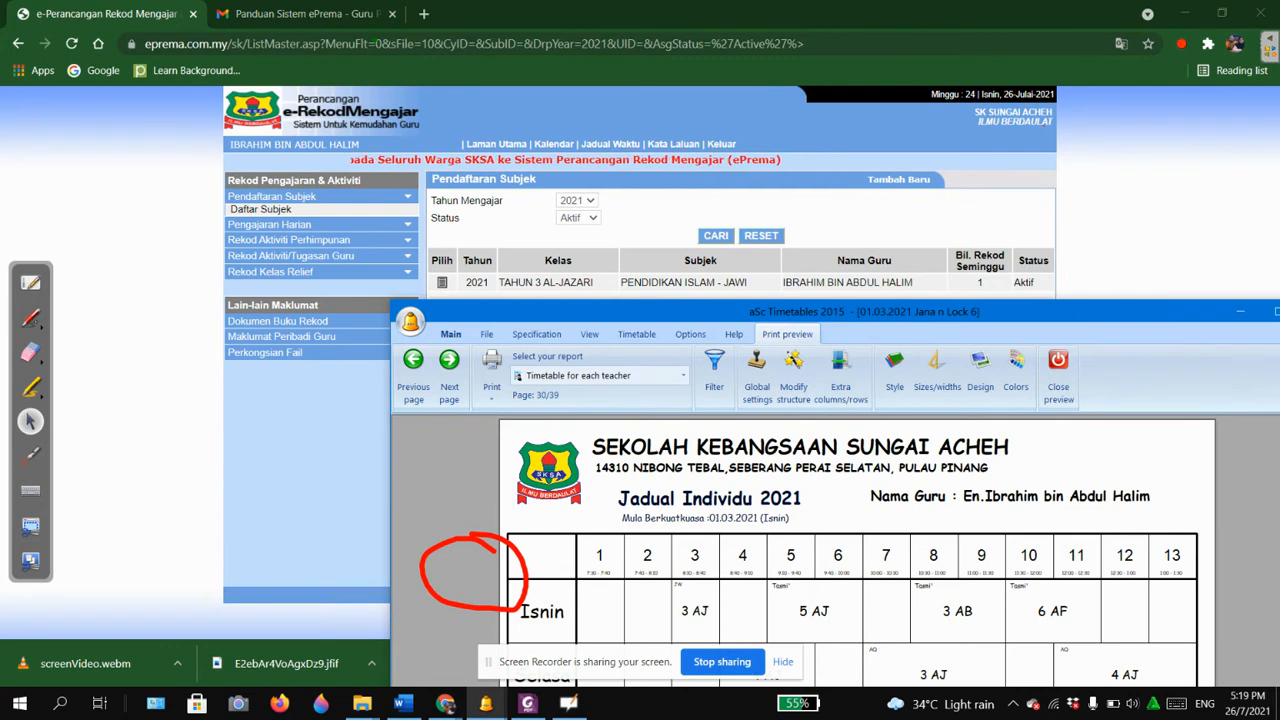
Draw red ticks on the 3 AJ and 5 AJ lessons in the timetable's Isnin row, then return to the normal pointer
left_click(30, 317)
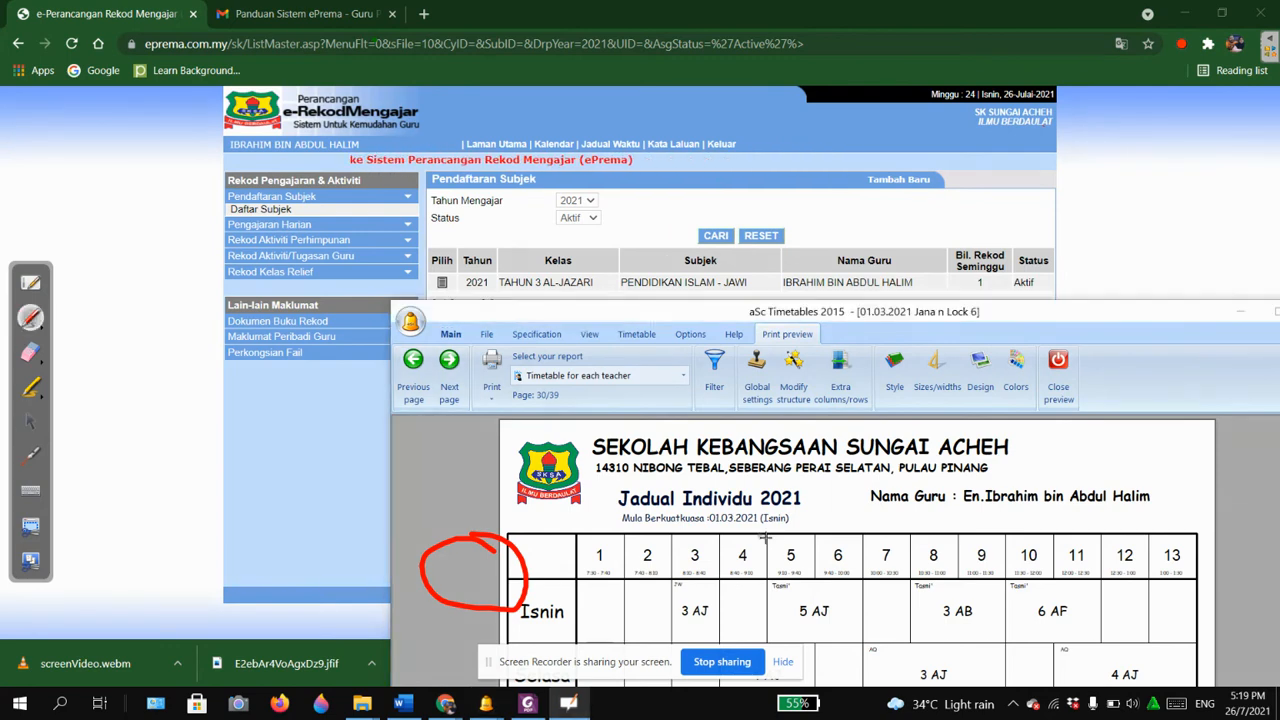
left_click_drag(678, 596, 735, 567)
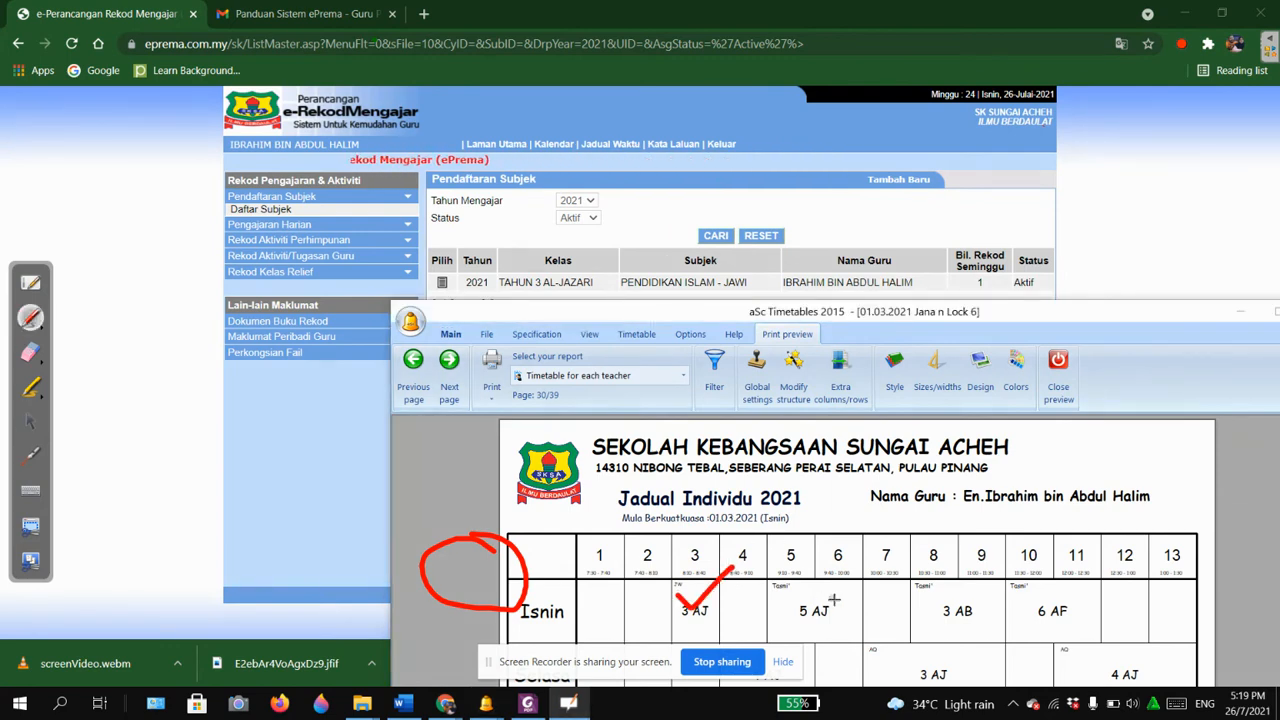
left_click_drag(820, 600, 869, 570)
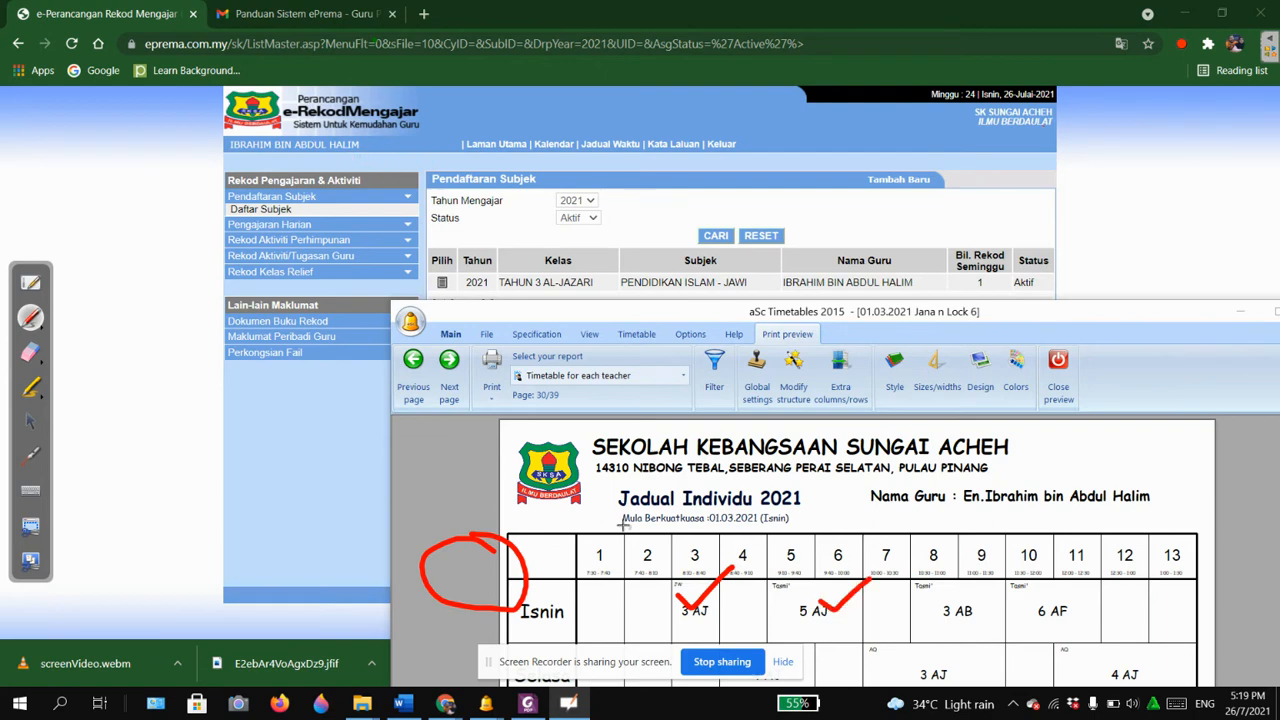
left_click(30, 421)
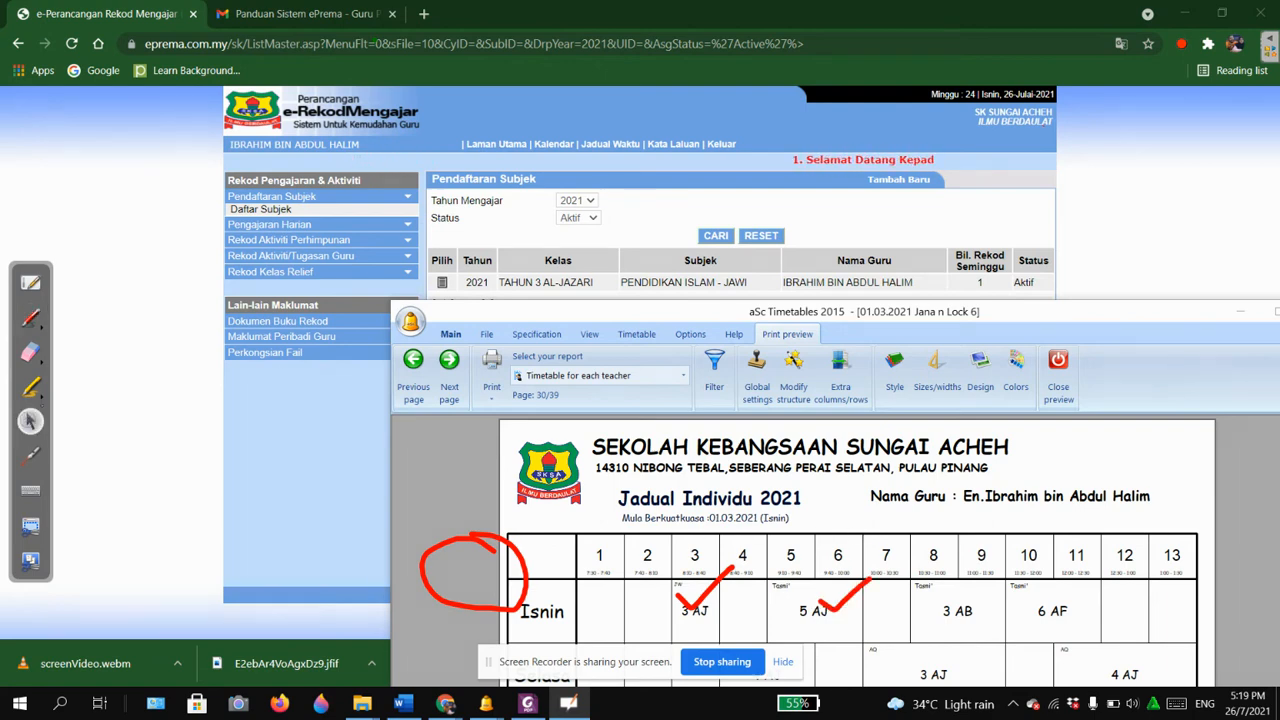
Reload the Daftar Subjek list and open a new Tambah Rekod Pendaftaran Subjek form for the next subject
left_click(261, 209)
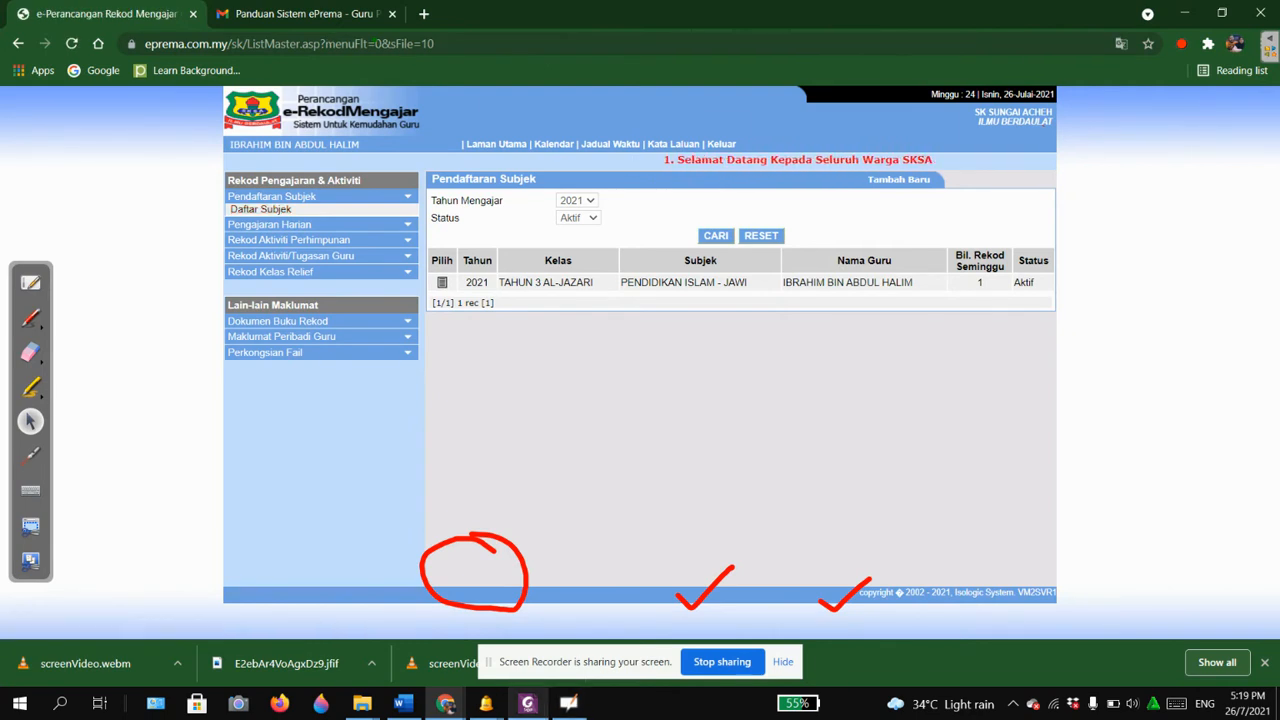
mouse_move(486, 703)
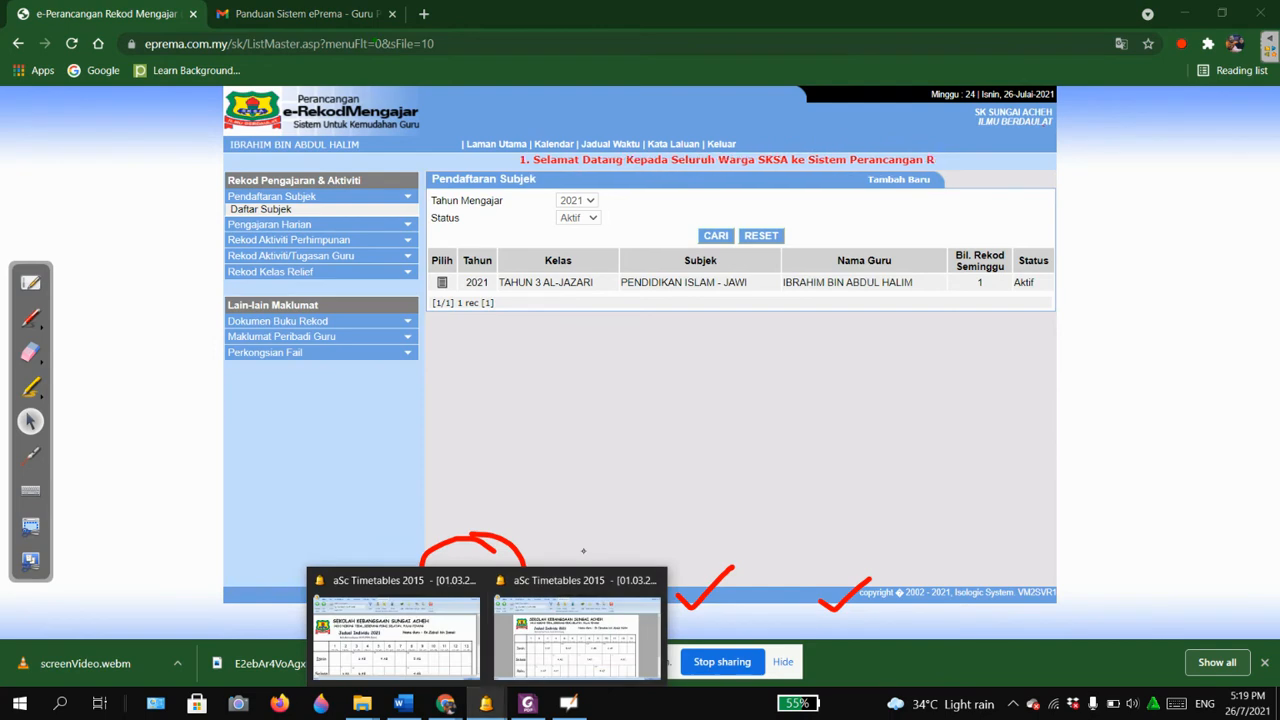
left_click(578, 625)
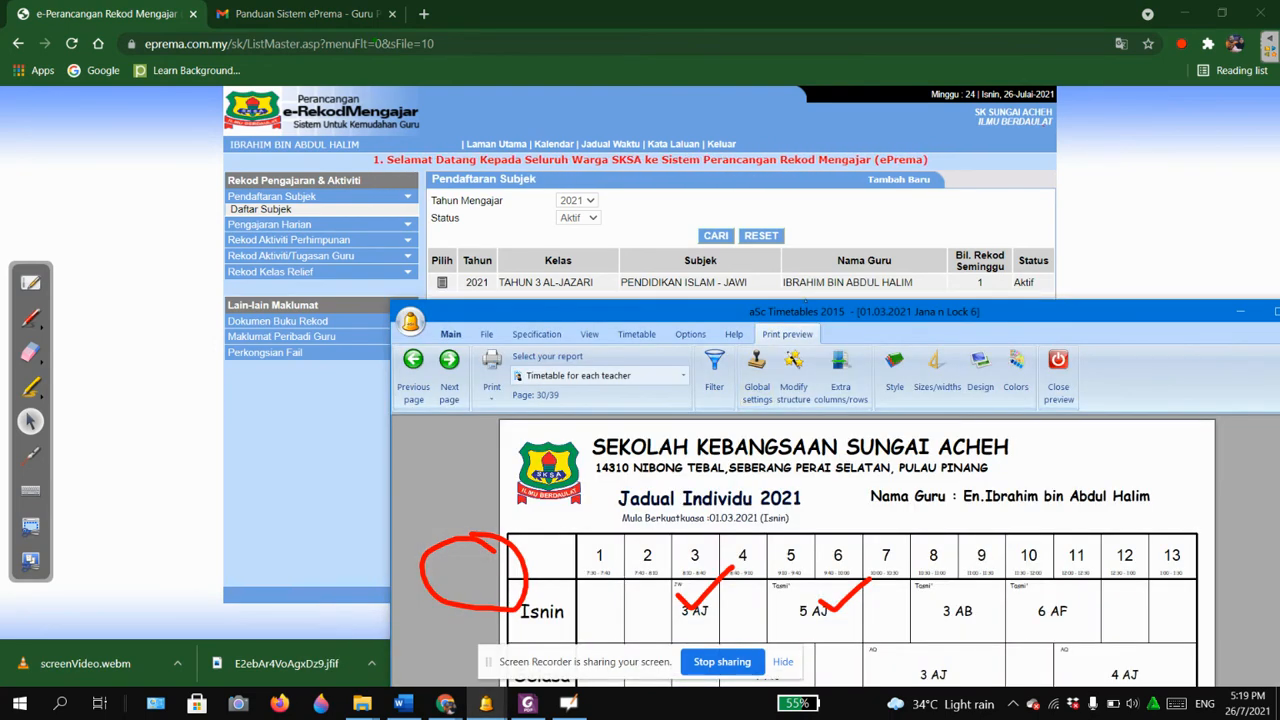
left_click(806, 300)
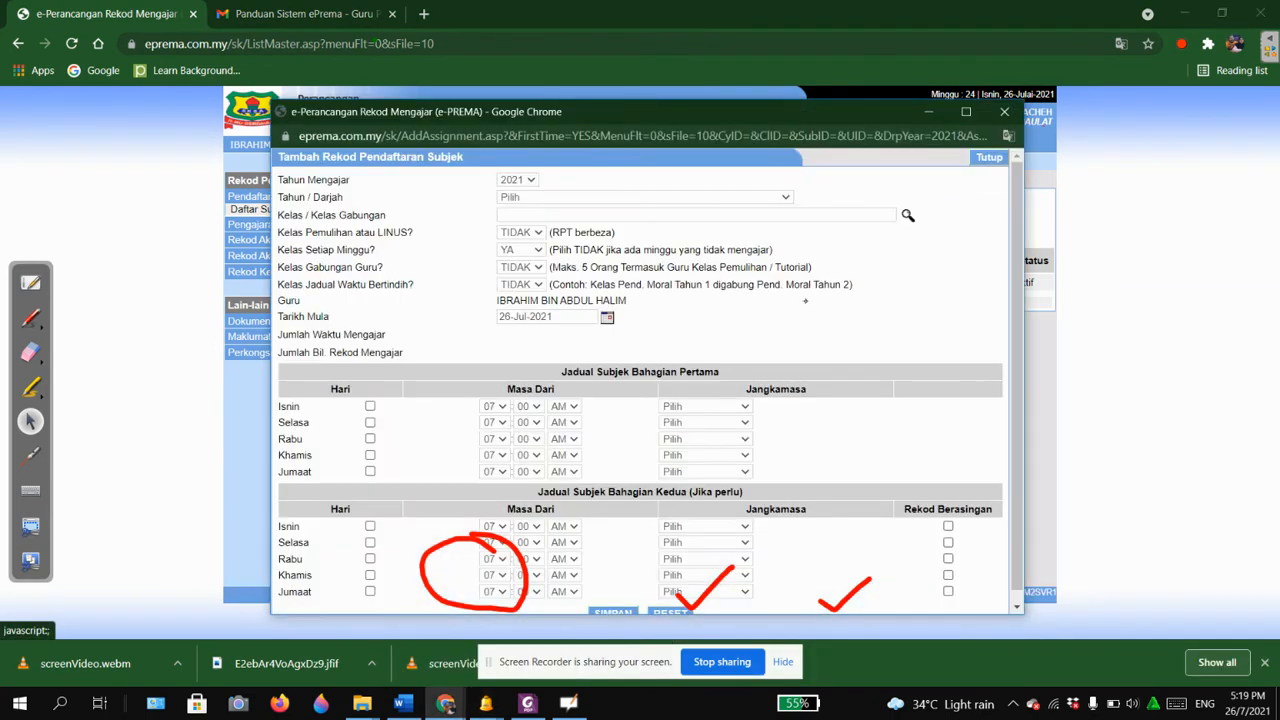
Show the timetable window behind the form, set Tahun Mengajar to 2021 and move the form clear of the timetable's Isnin row
mouse_move(486, 703)
left_click(557, 587)
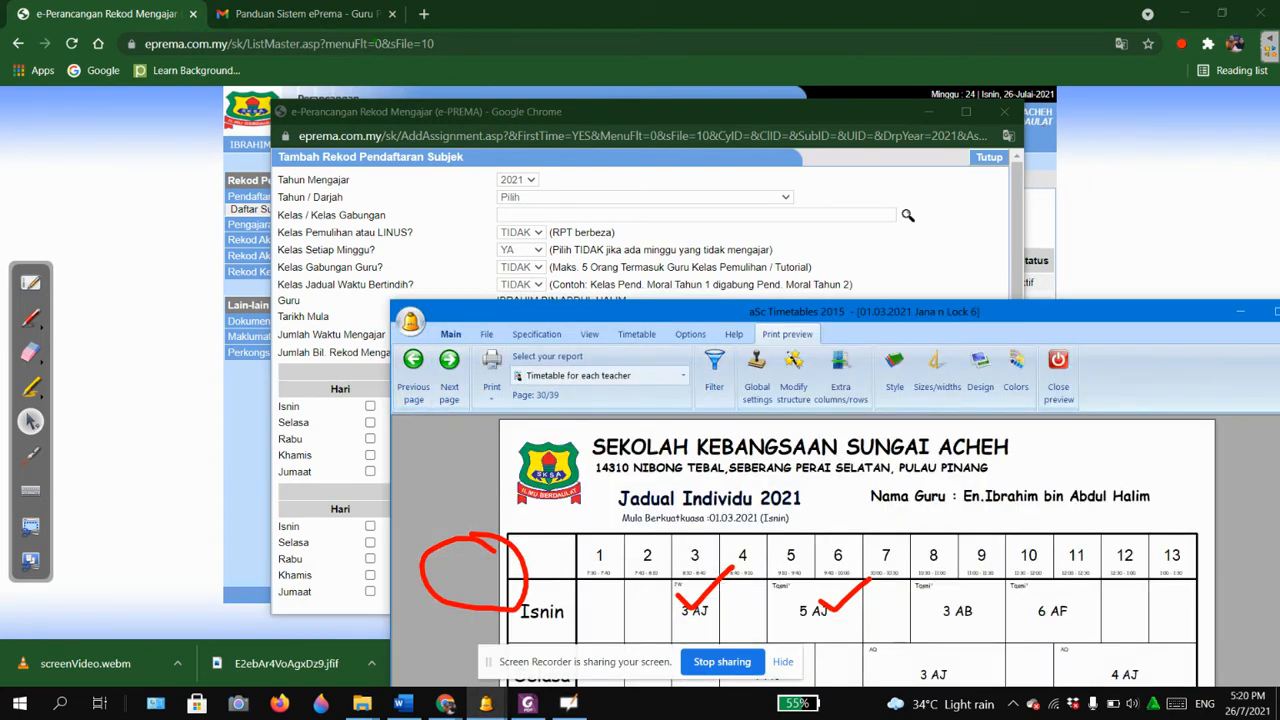
left_click(518, 180)
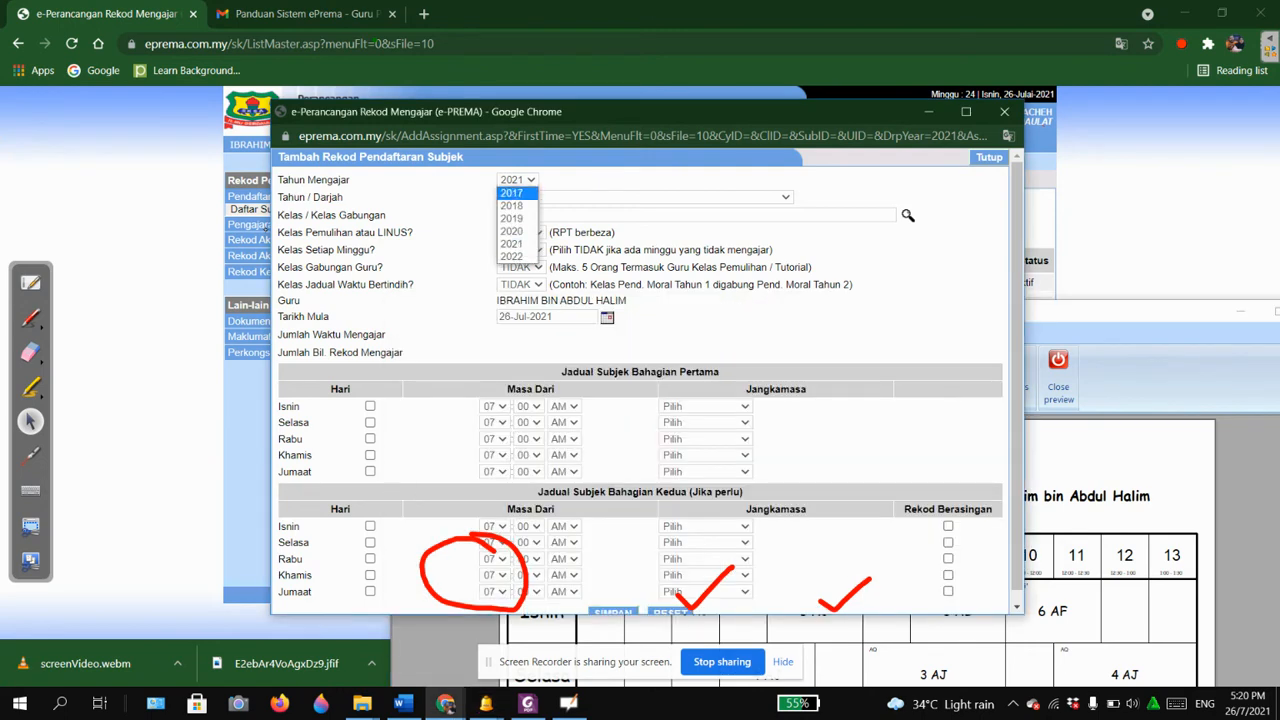
left_click(516, 245)
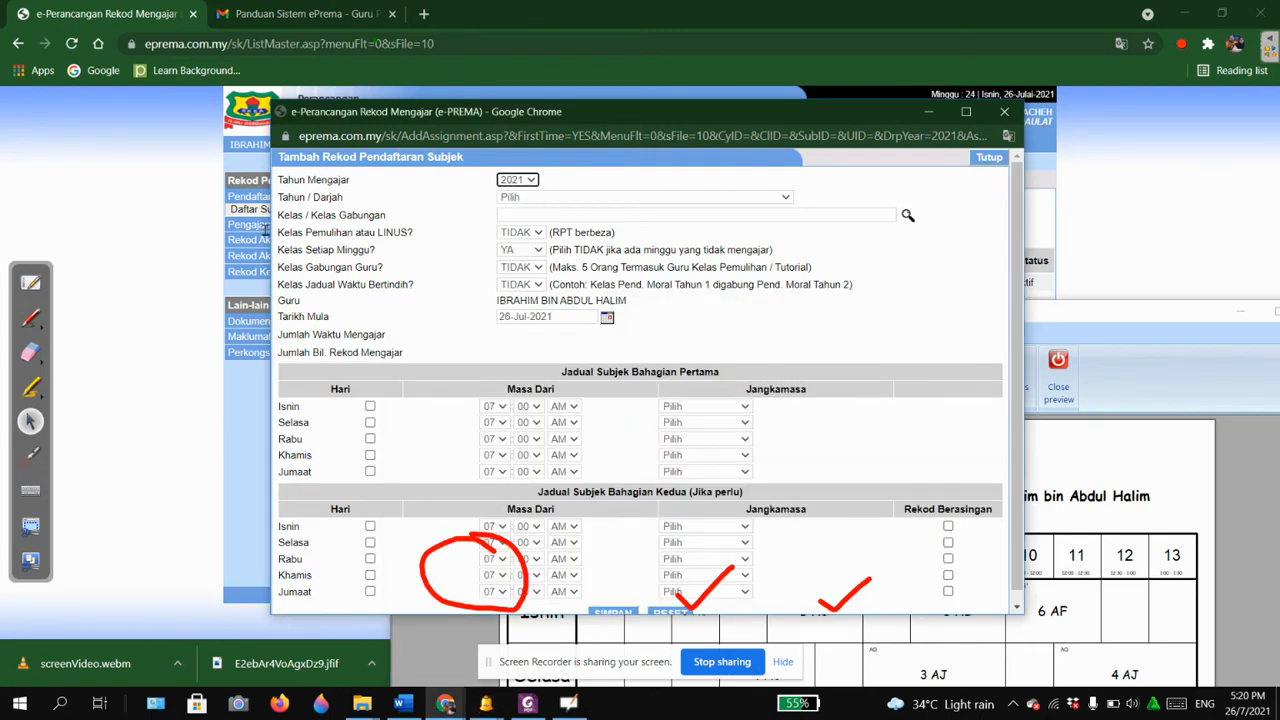
left_click_drag(802, 113, 570, 68)
left_click_drag(588, 64, 586, 55)
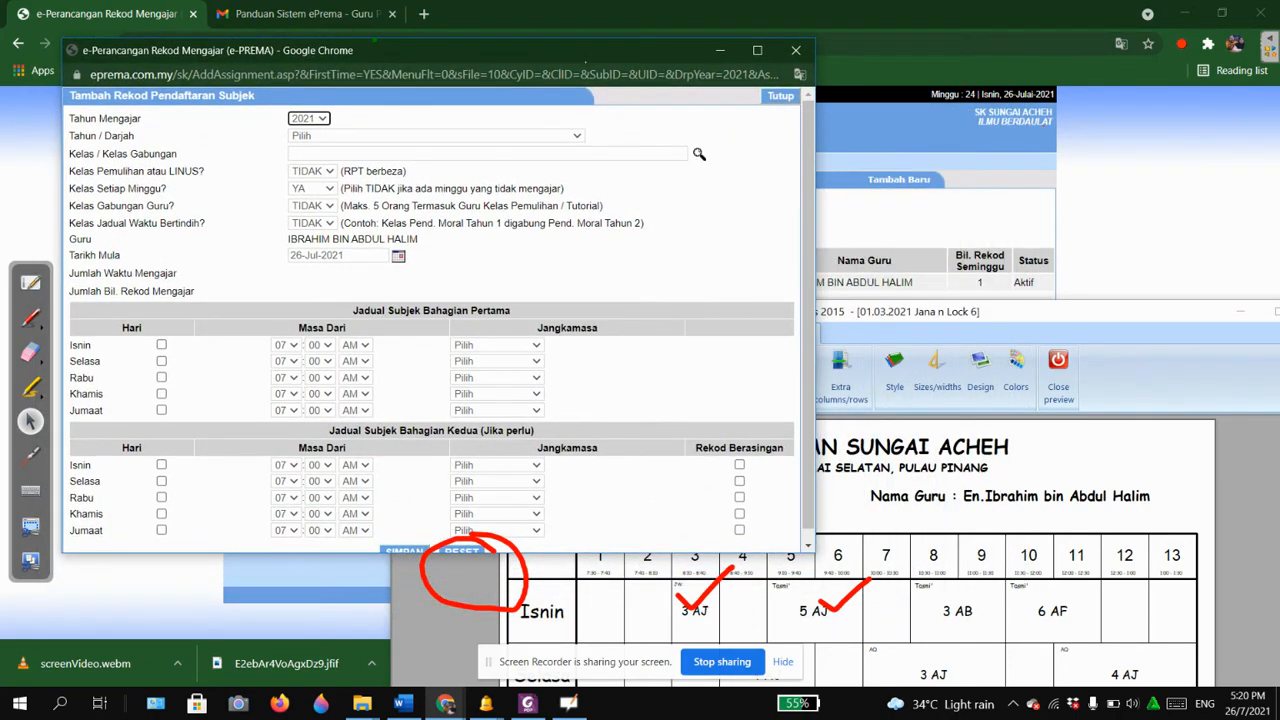
Set Tahun / Darjah to TAHUN 5 and Subjek to TAHUN 5 - TASMIK in the registration form
left_click(436, 136)
left_click(430, 213)
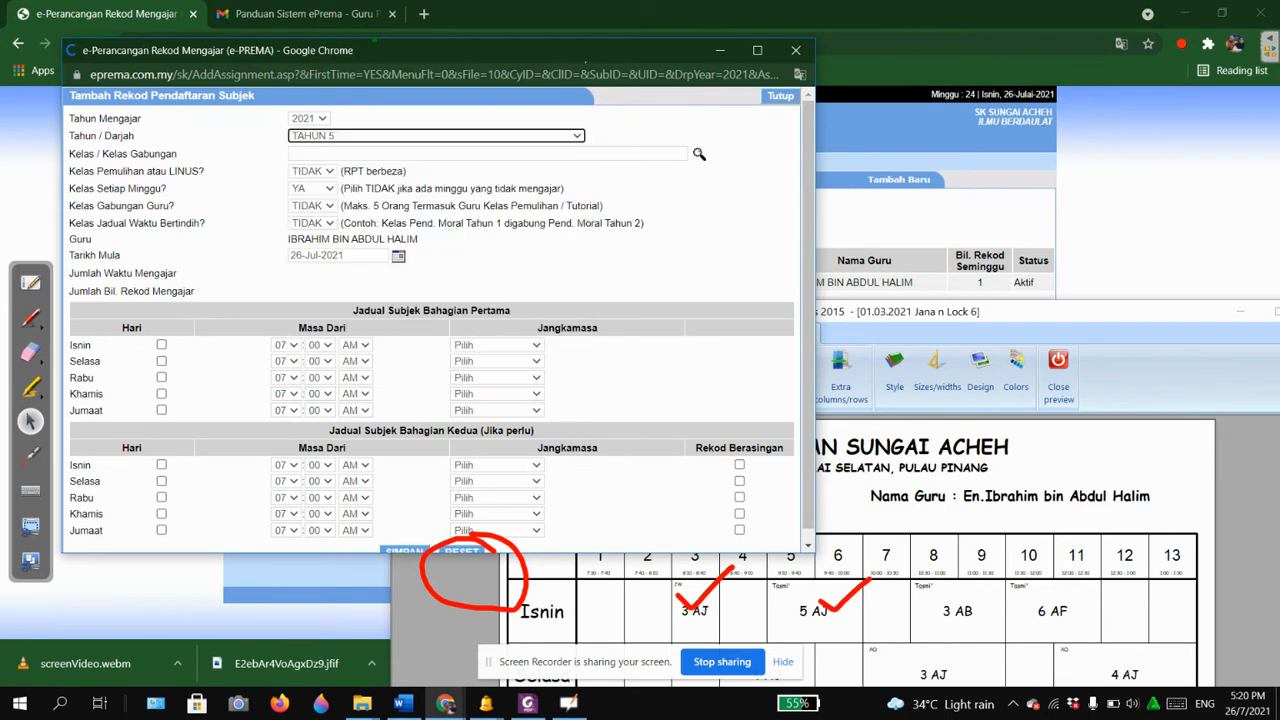
left_click(400, 153)
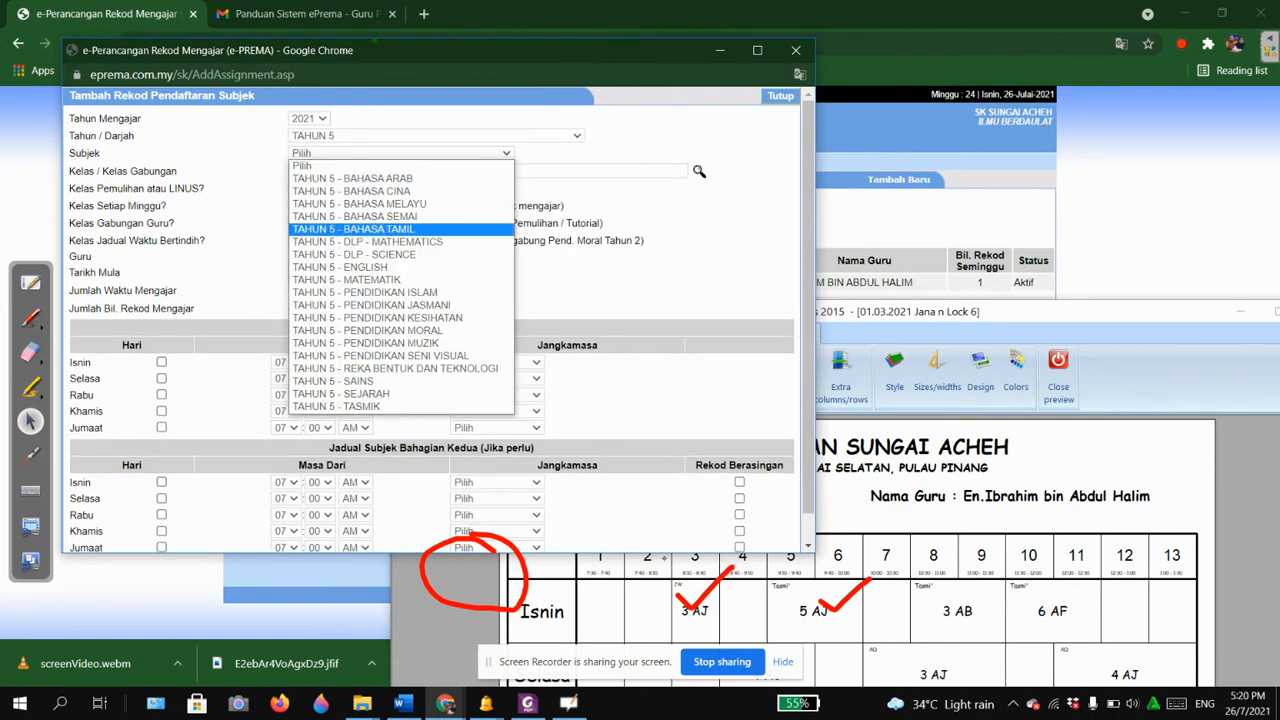
left_click(31, 318)
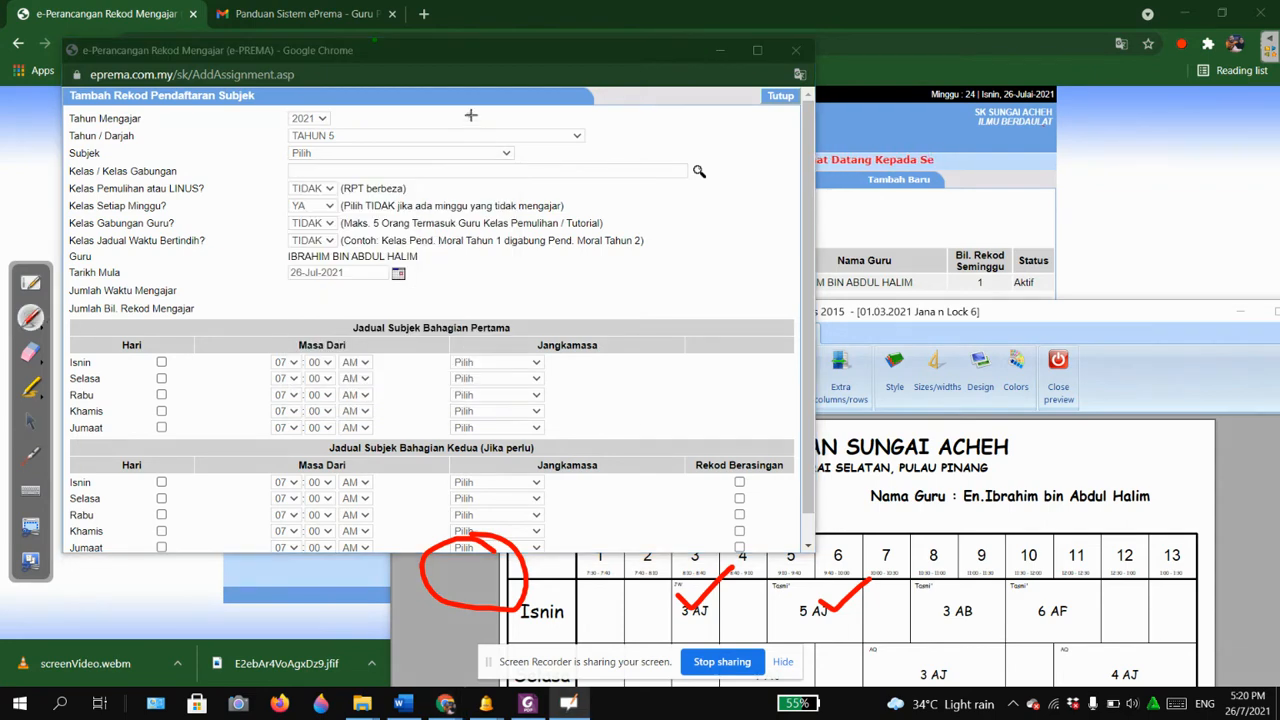
left_click(31, 421)
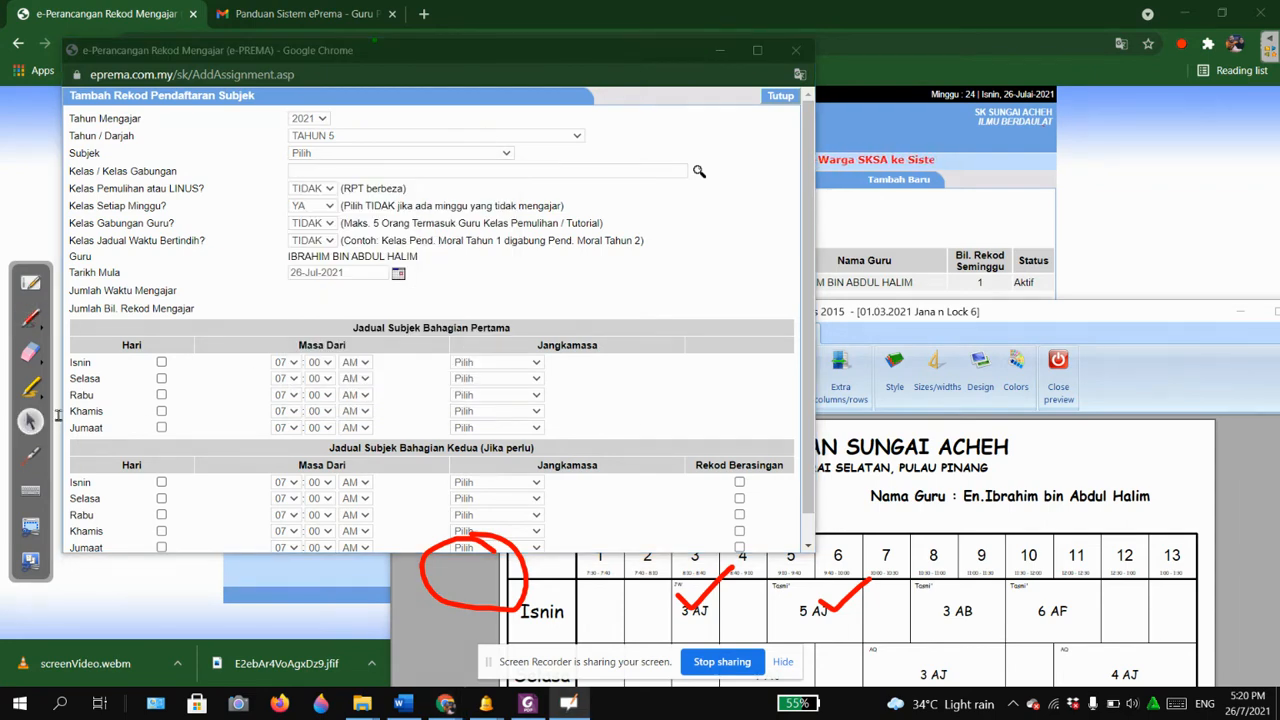
left_click(400, 153)
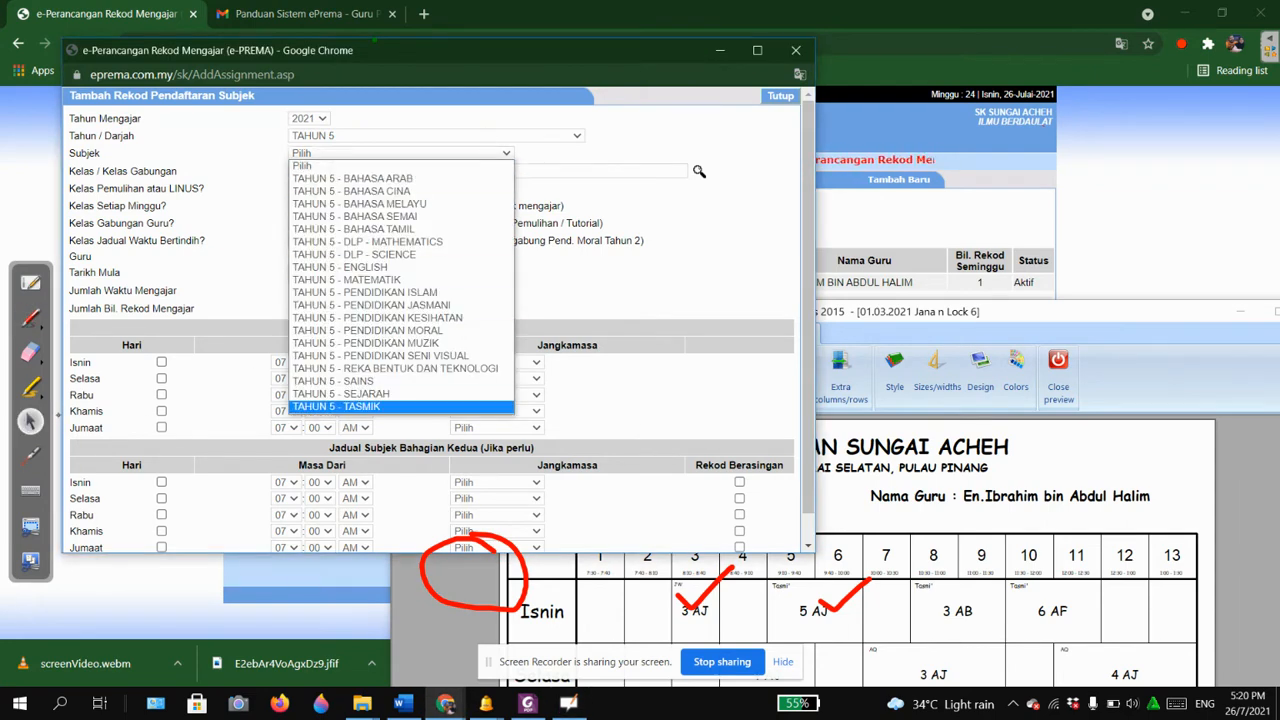
left_click(338, 407)
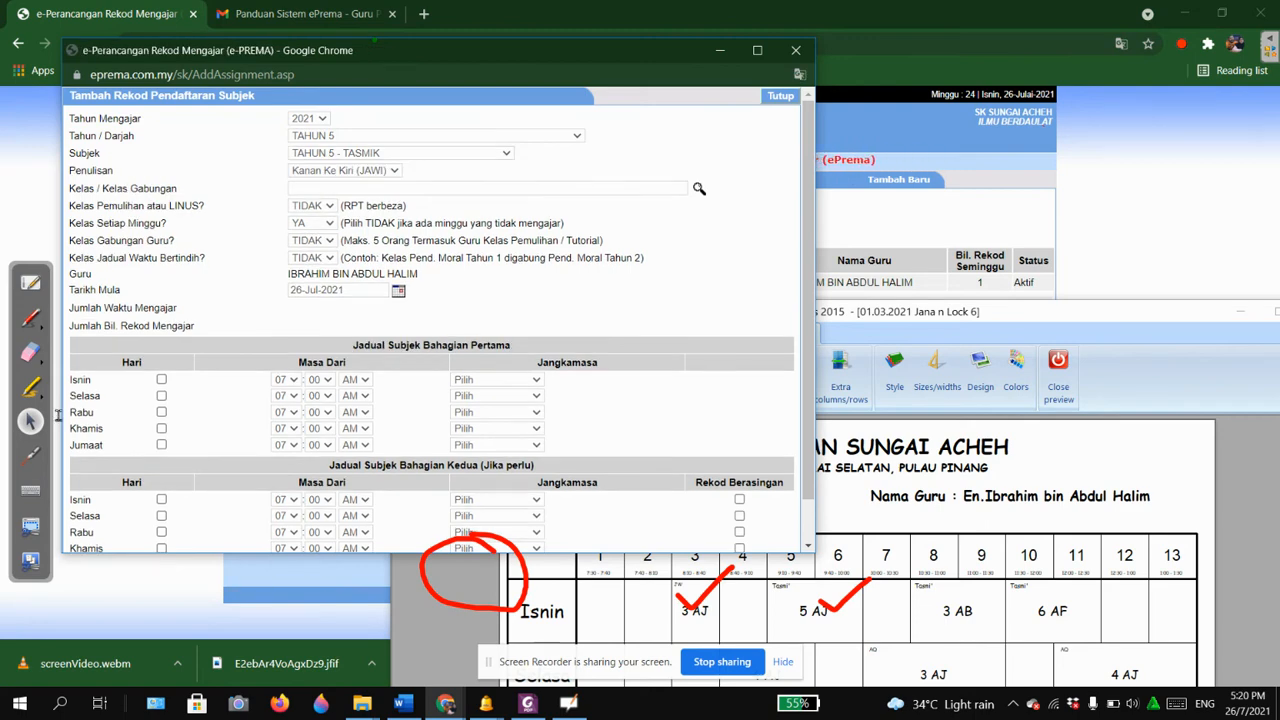
Draw a red tick beside the Penulisan label, then return to the normal pointer
left_click(31, 318)
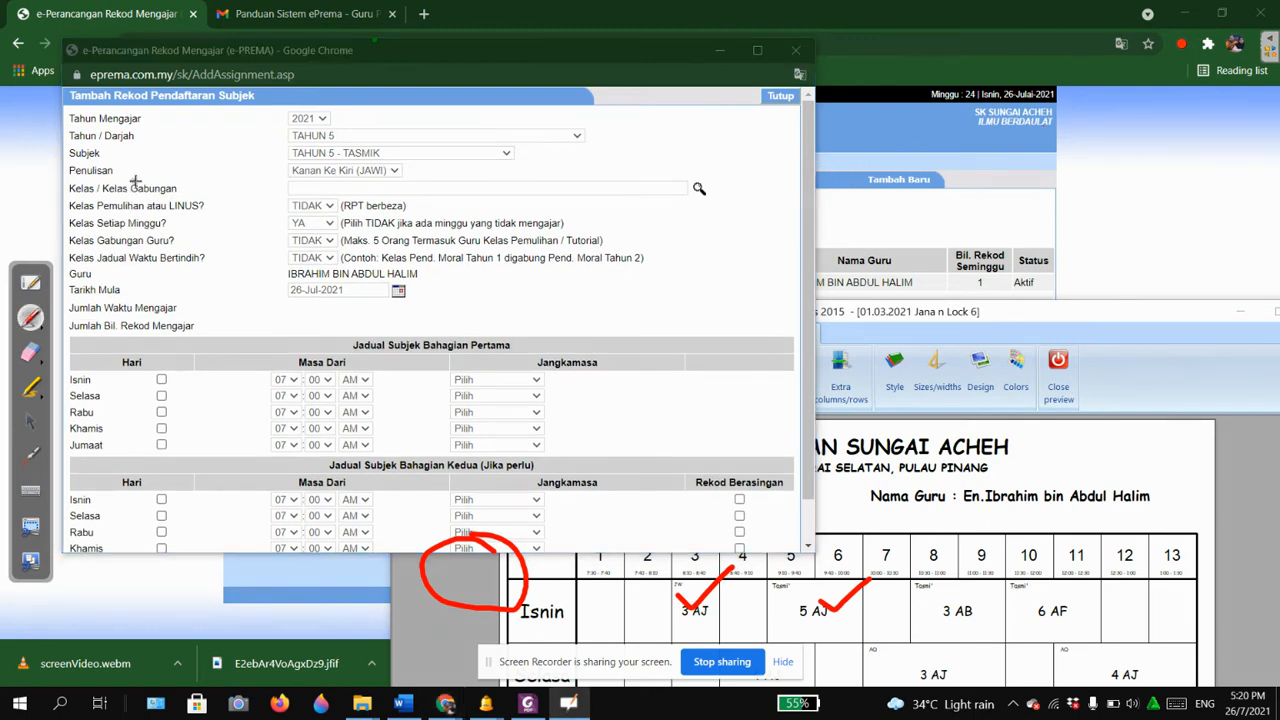
left_click_drag(129, 170, 162, 141)
left_click(30, 421)
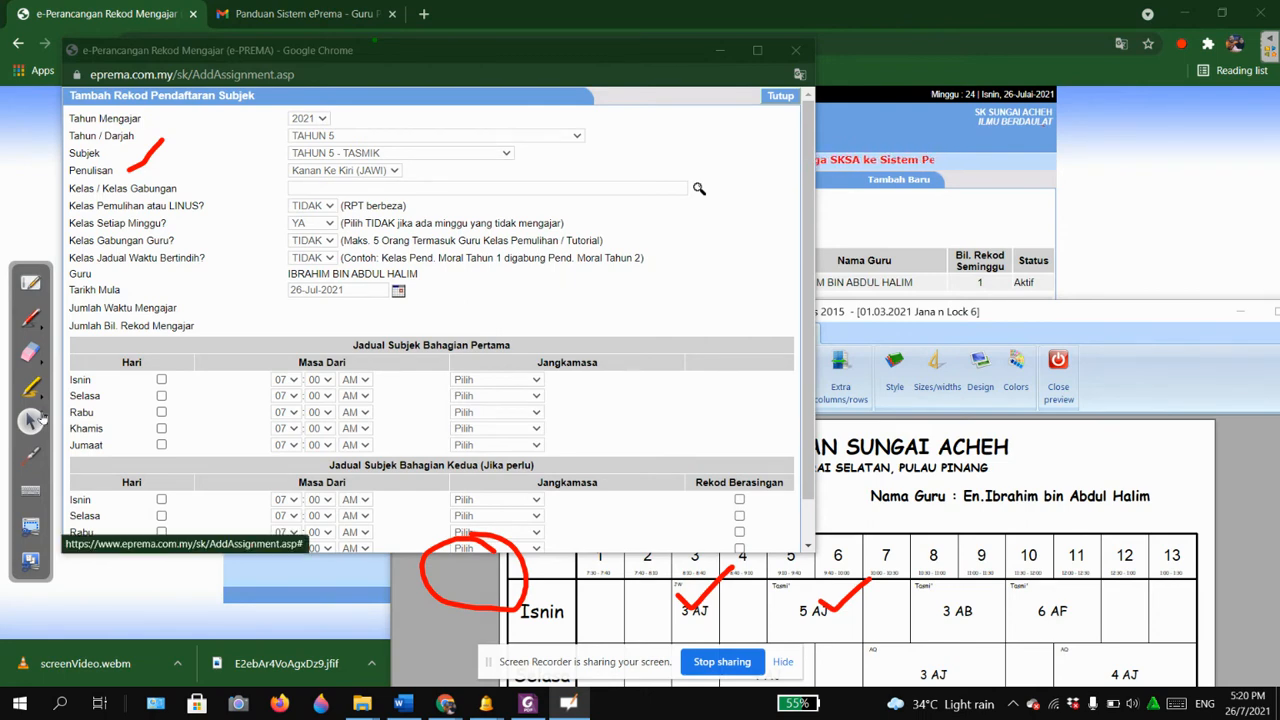
Pick AL-JAZARI from the class list as the Kelas / Kelas Gabungan
left_click(698, 188)
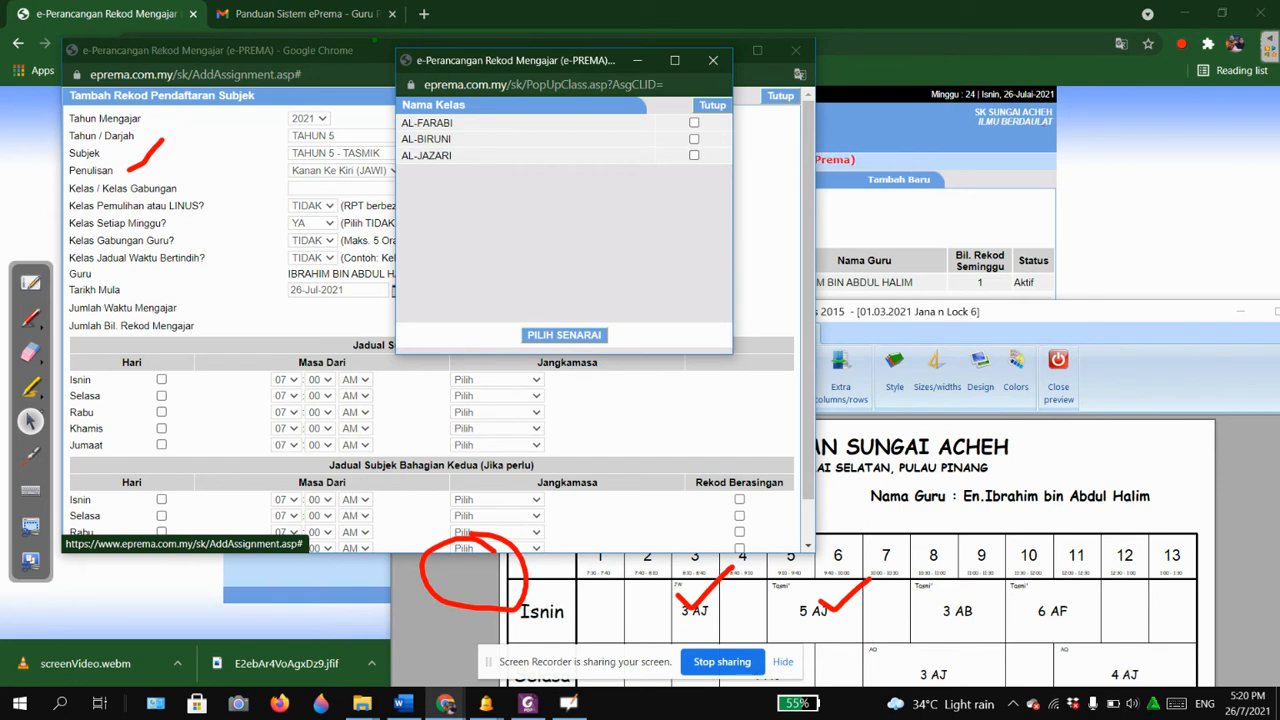
left_click(563, 335)
left_click(517, 170)
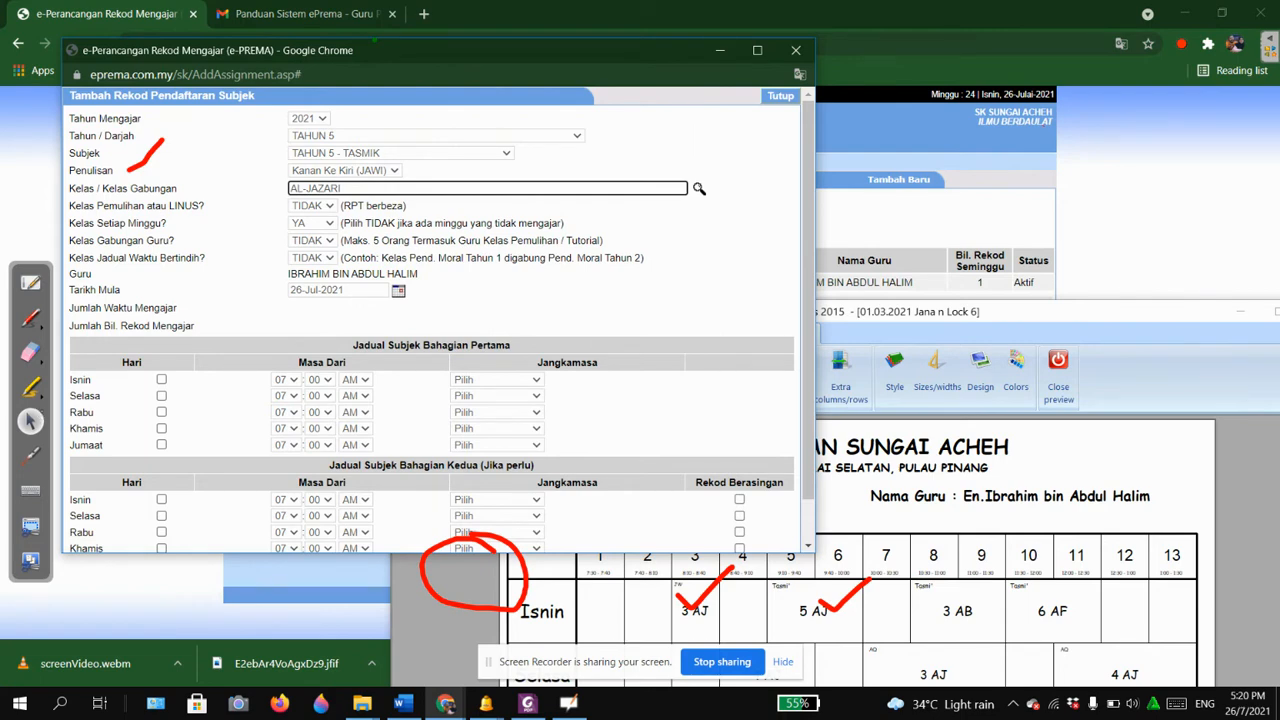
Set Kelas Pemulihan atau LINUS to TIDAK, and both Kelas Setiap Minggu and Kelas Gabungan Guru to YA
left_click(313, 206)
left_click(310, 218)
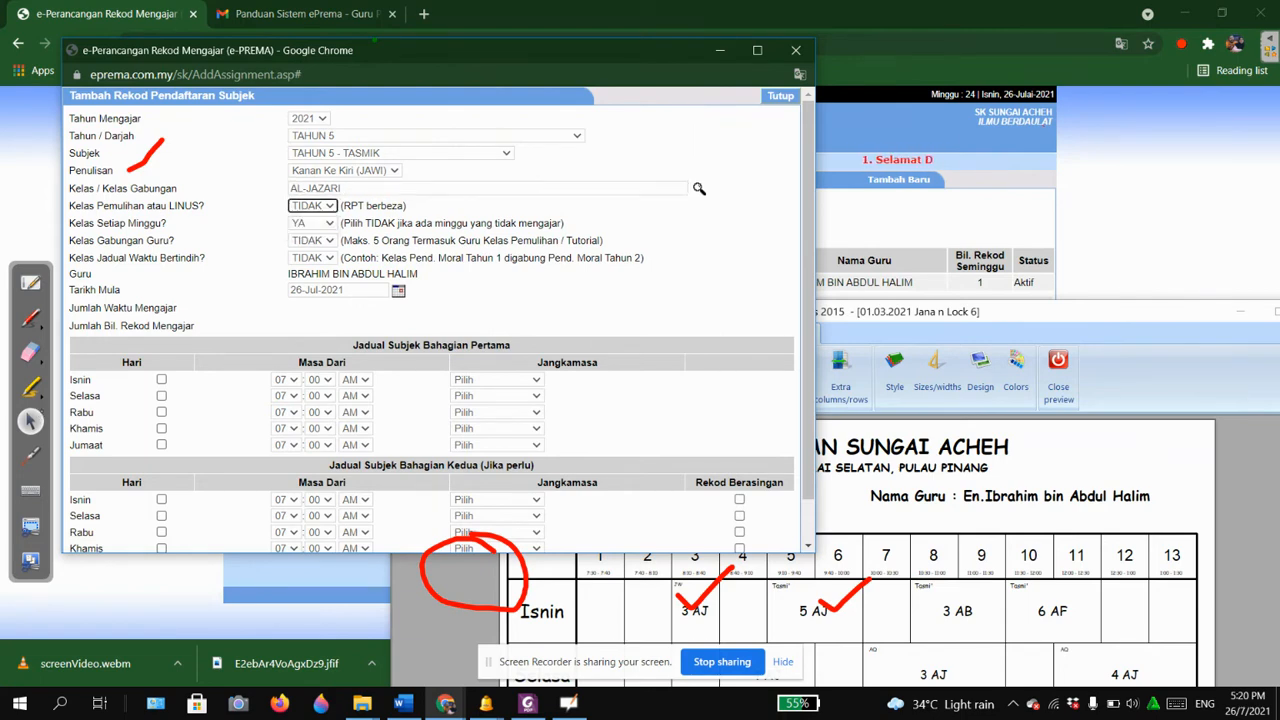
left_click(313, 223)
left_click(311, 236)
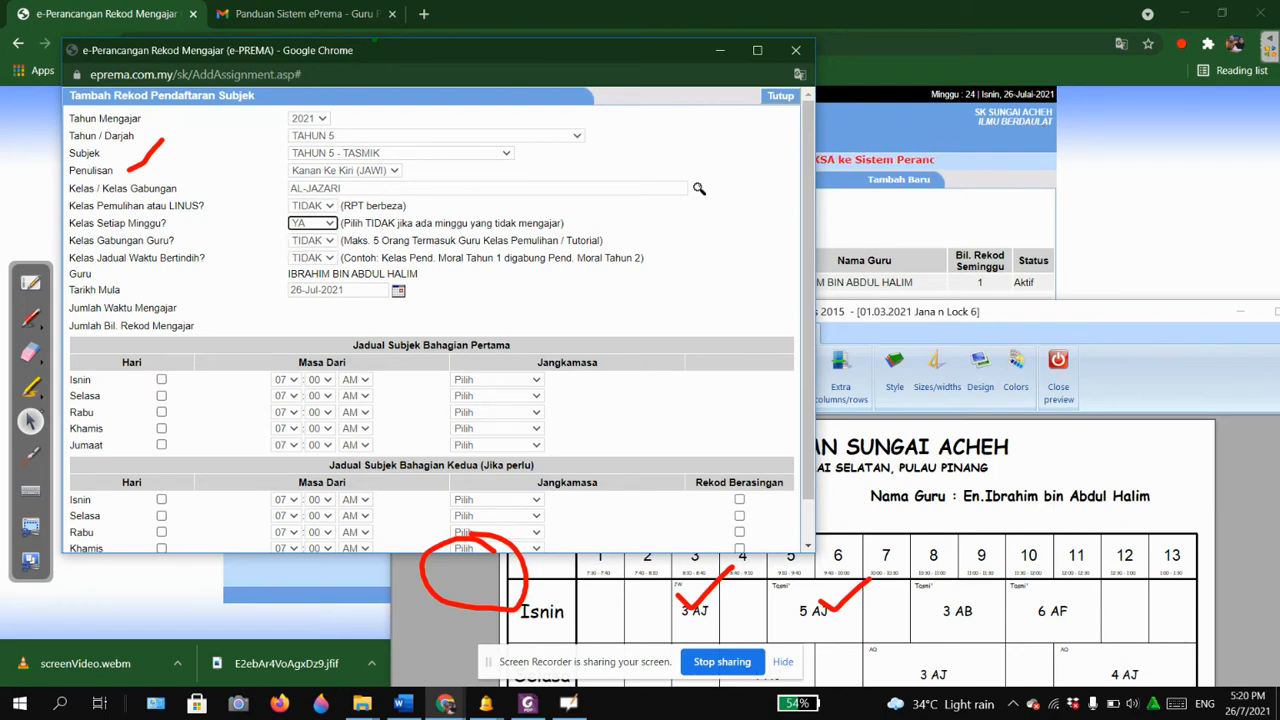
left_click(313, 241)
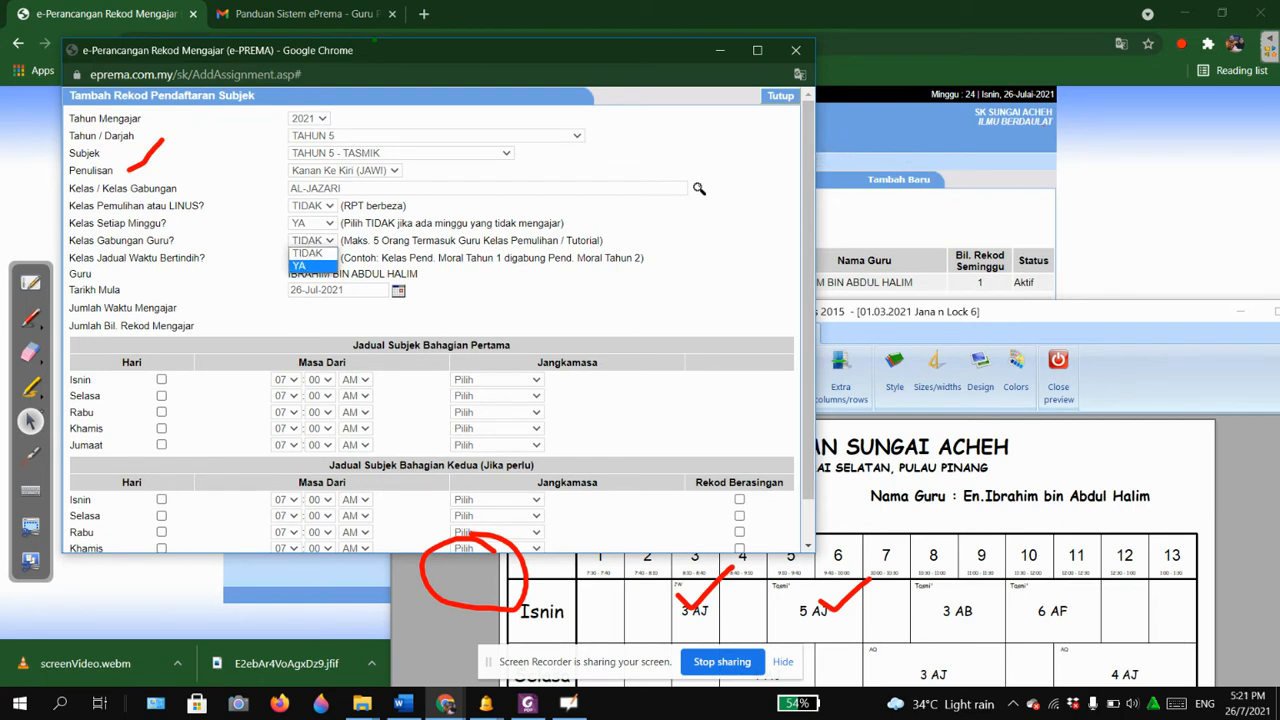
left_click(305, 266)
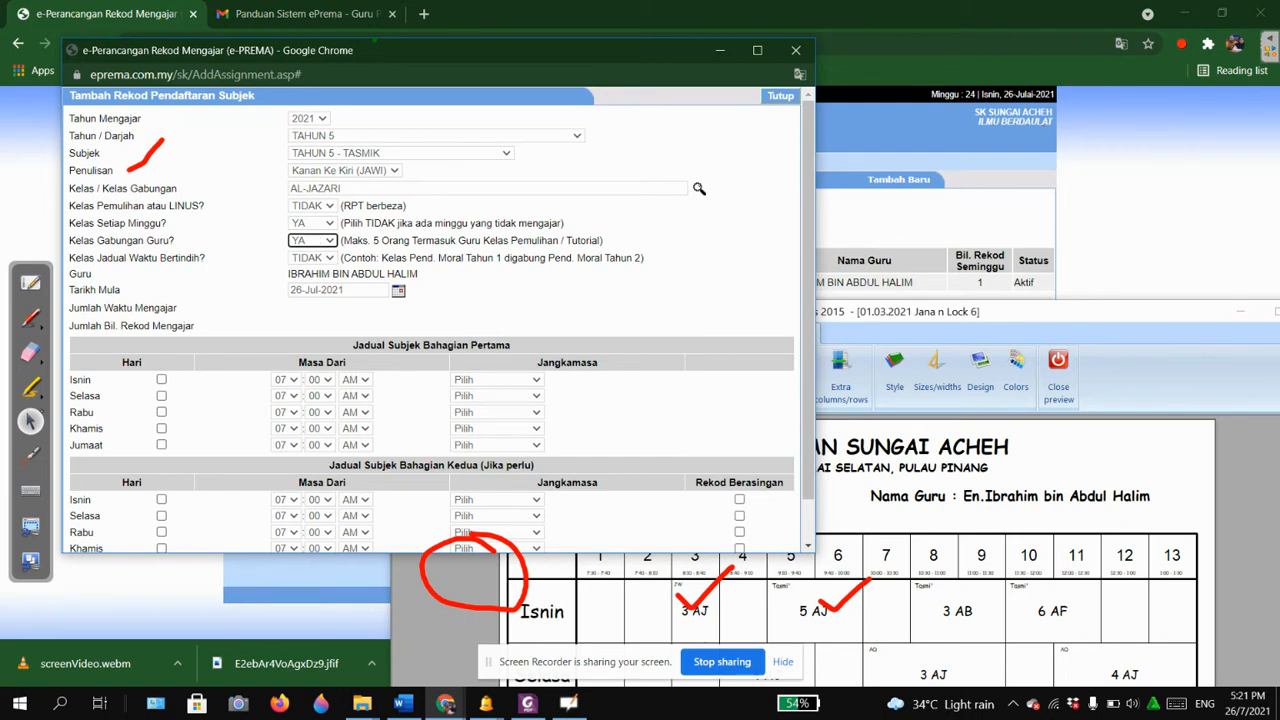
Set Kelas Jadual Waktu Bertindih to TIDAK and choose 26-Jul-2021 as the Tarikh Mula
left_click(313, 258)
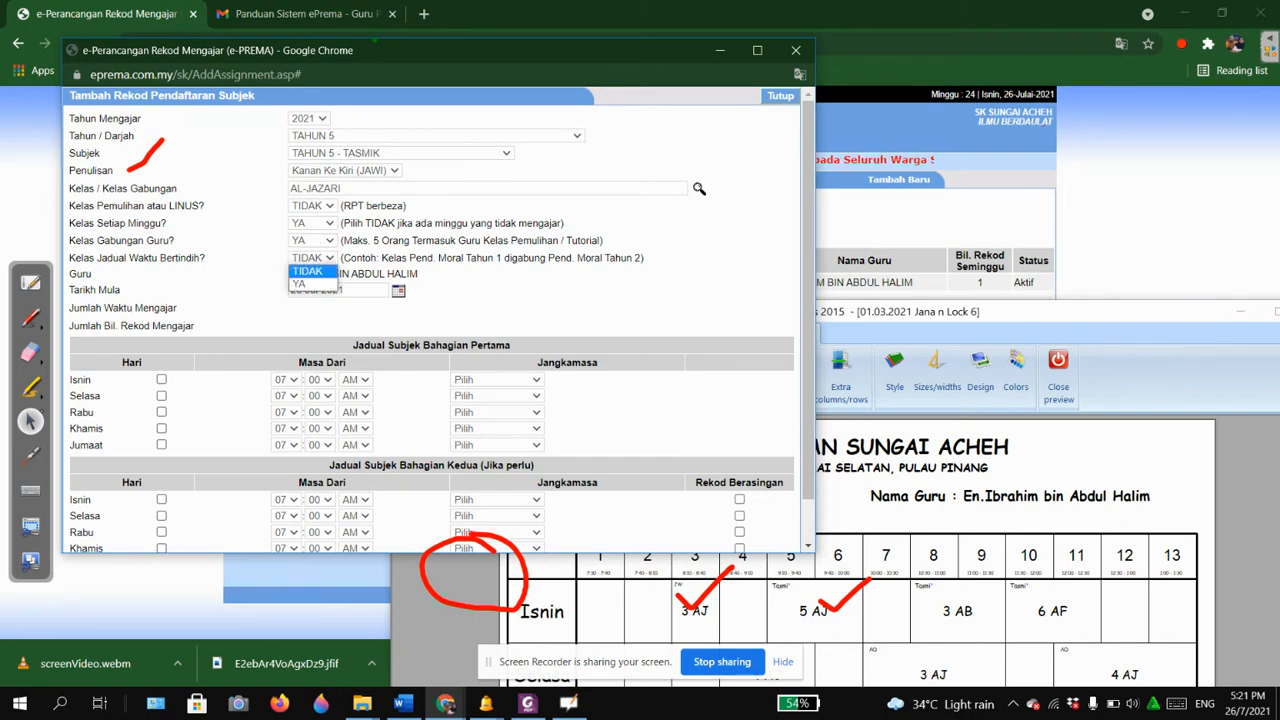
left_click(310, 270)
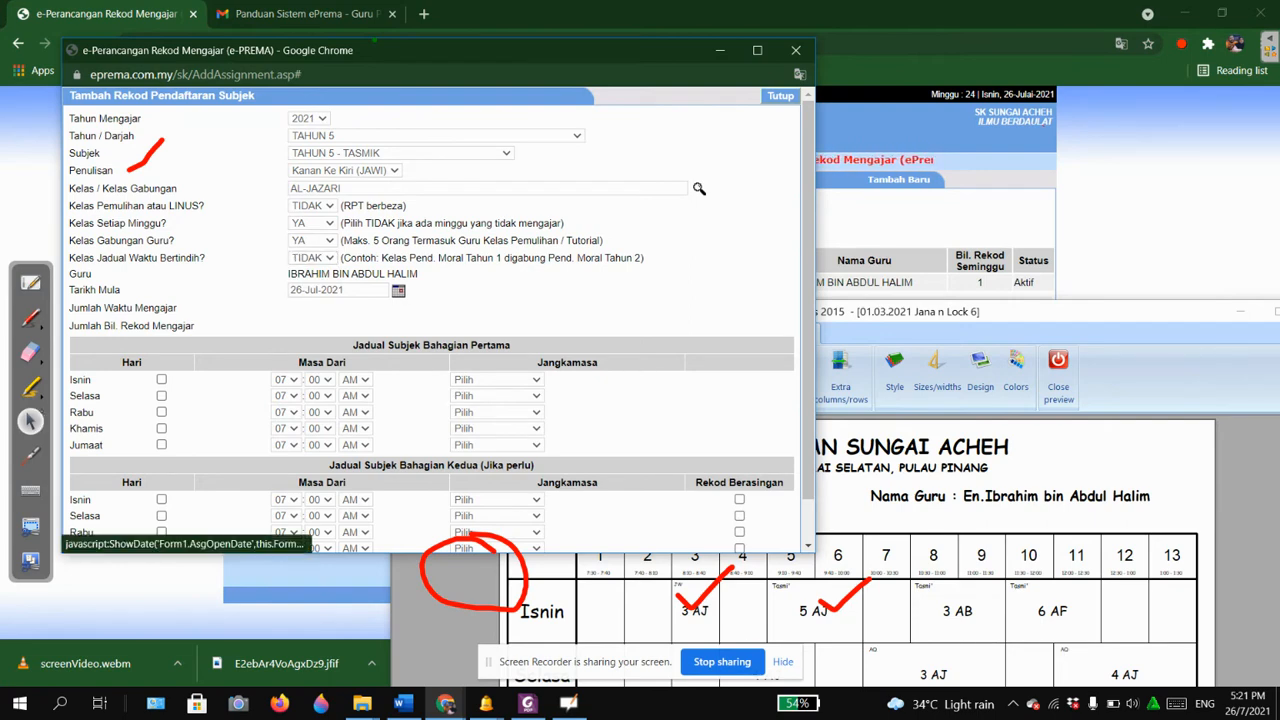
left_click(398, 290)
left_click(524, 343)
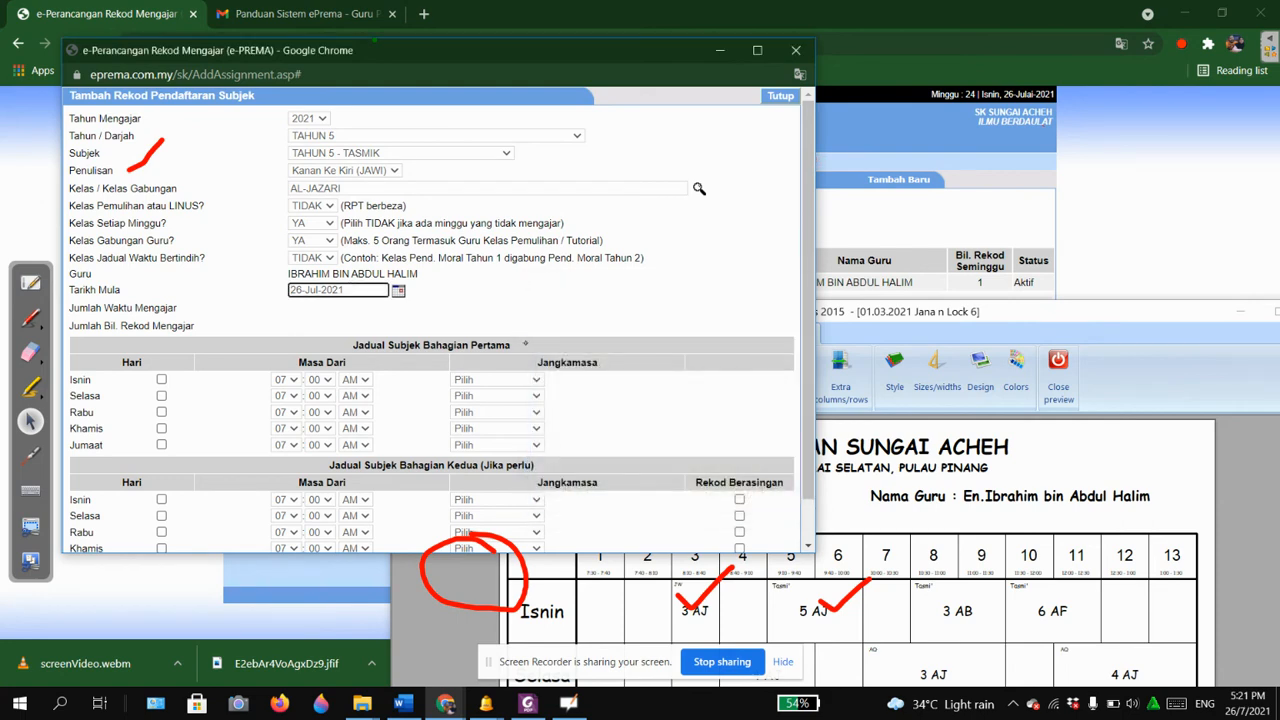
Enable Isnin in Jadual Subjek Bahagian Pertama, starting at 09:10 AM with a Jangkamasa of 60 min 2 Waktu
scroll(524, 343, "down", 1)
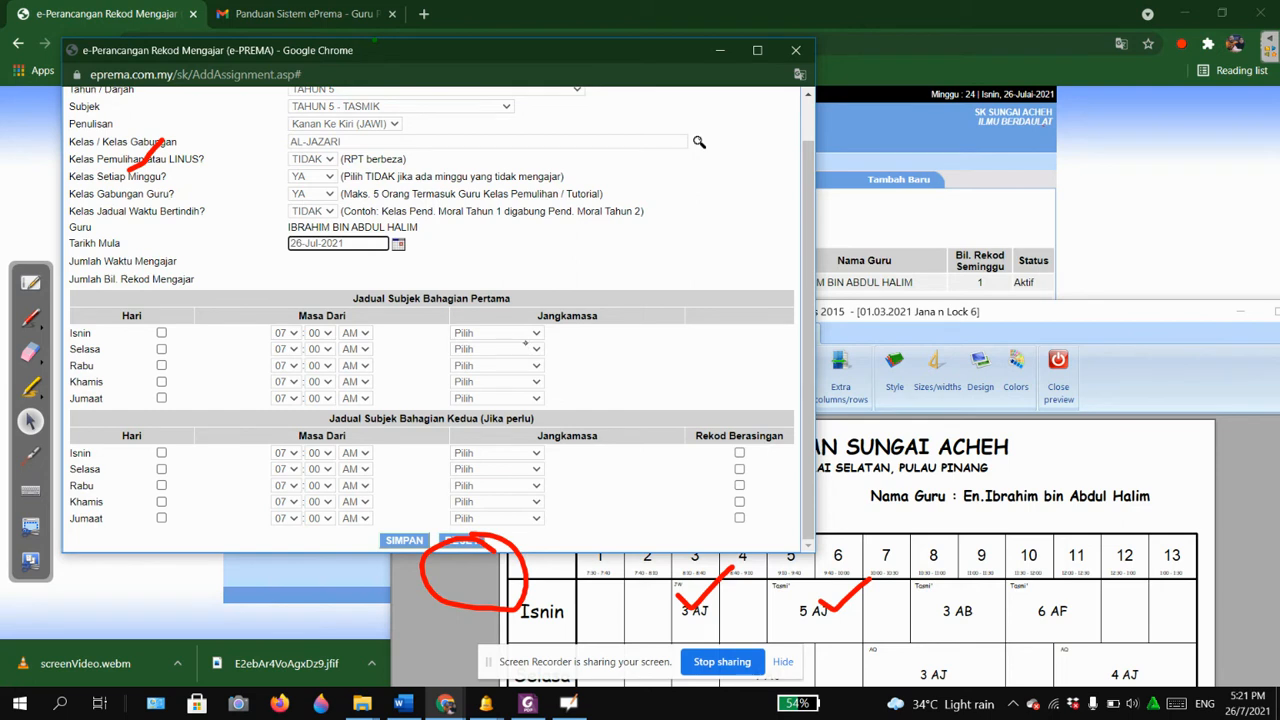
left_click(161, 333)
left_click(287, 333)
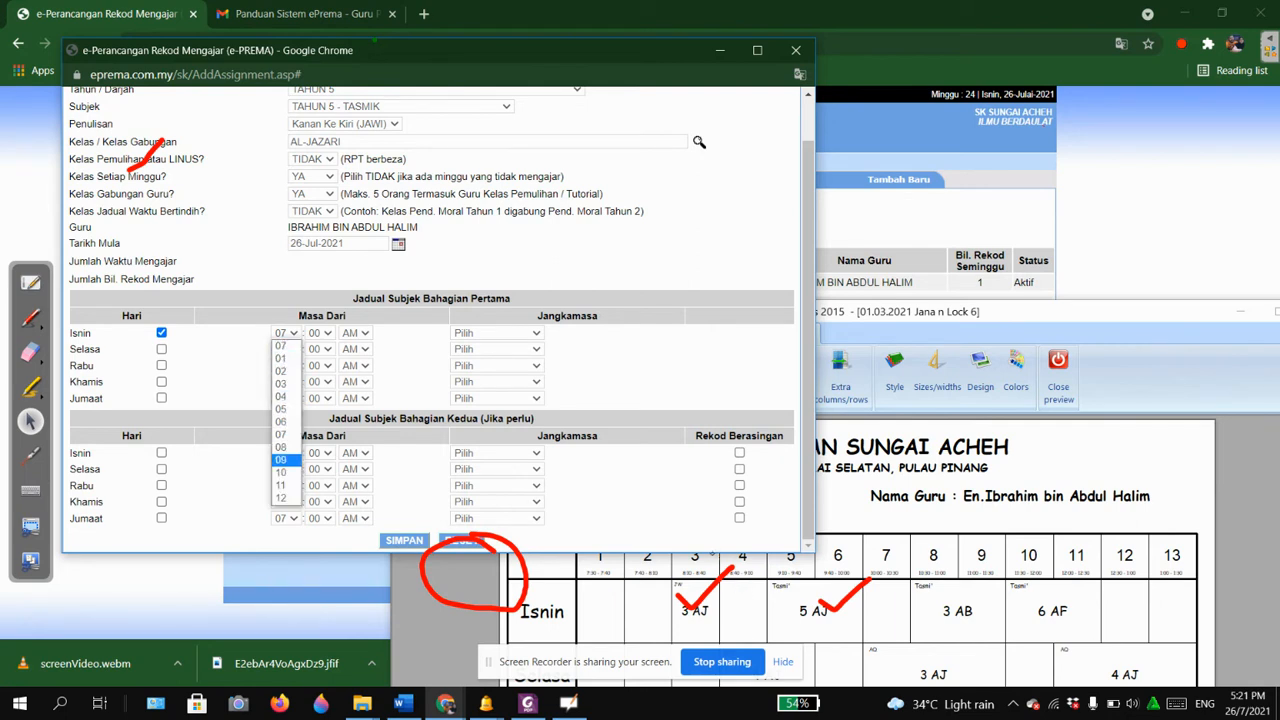
key("Return")
left_click(320, 333)
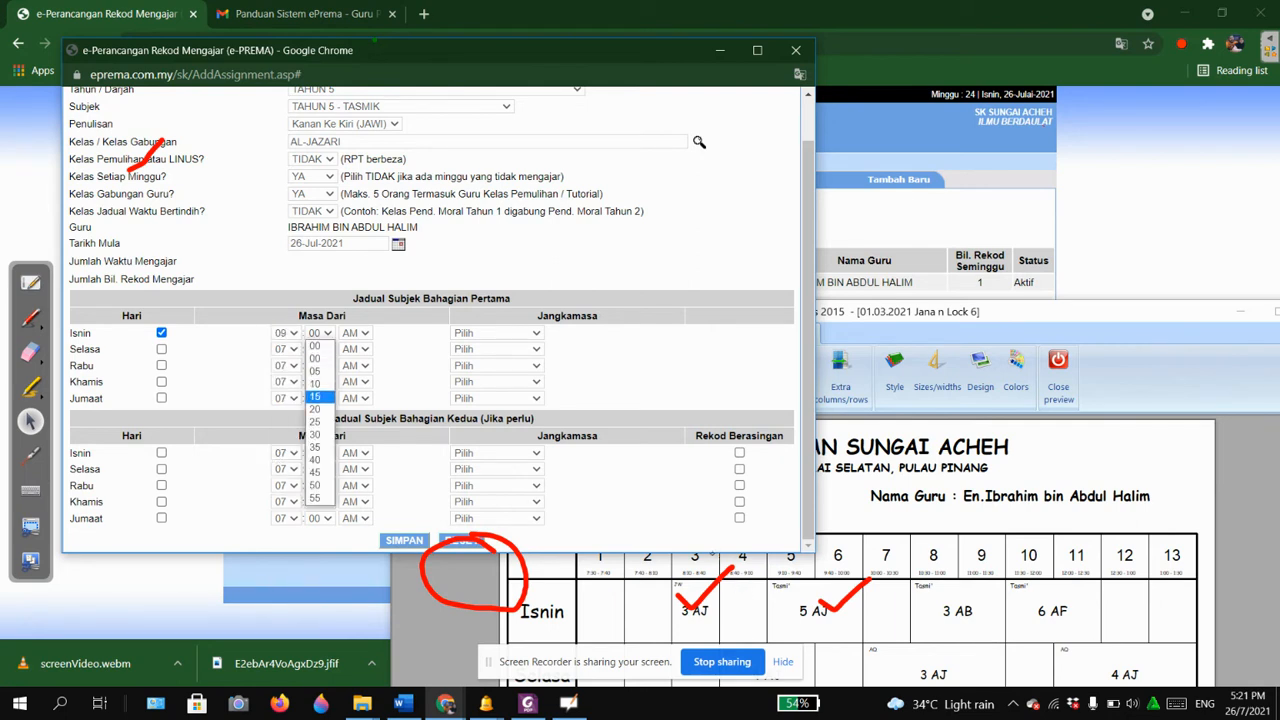
left_click(318, 373)
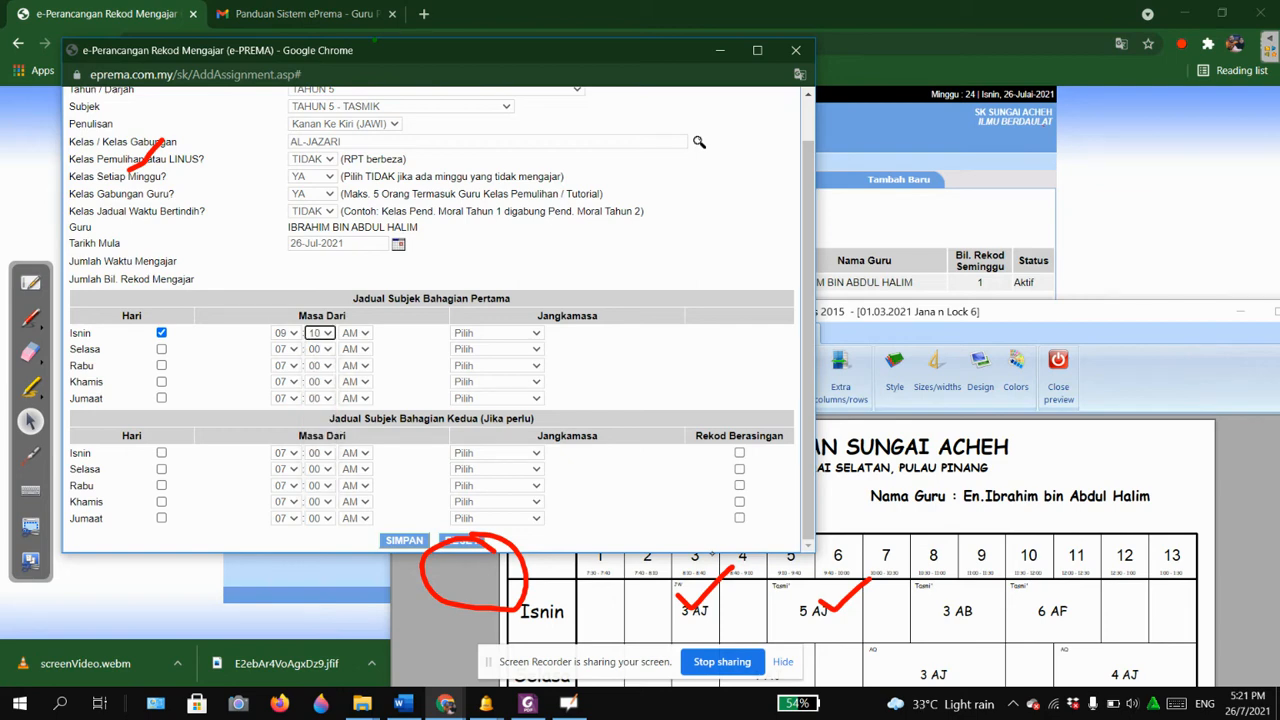
left_click(498, 333)
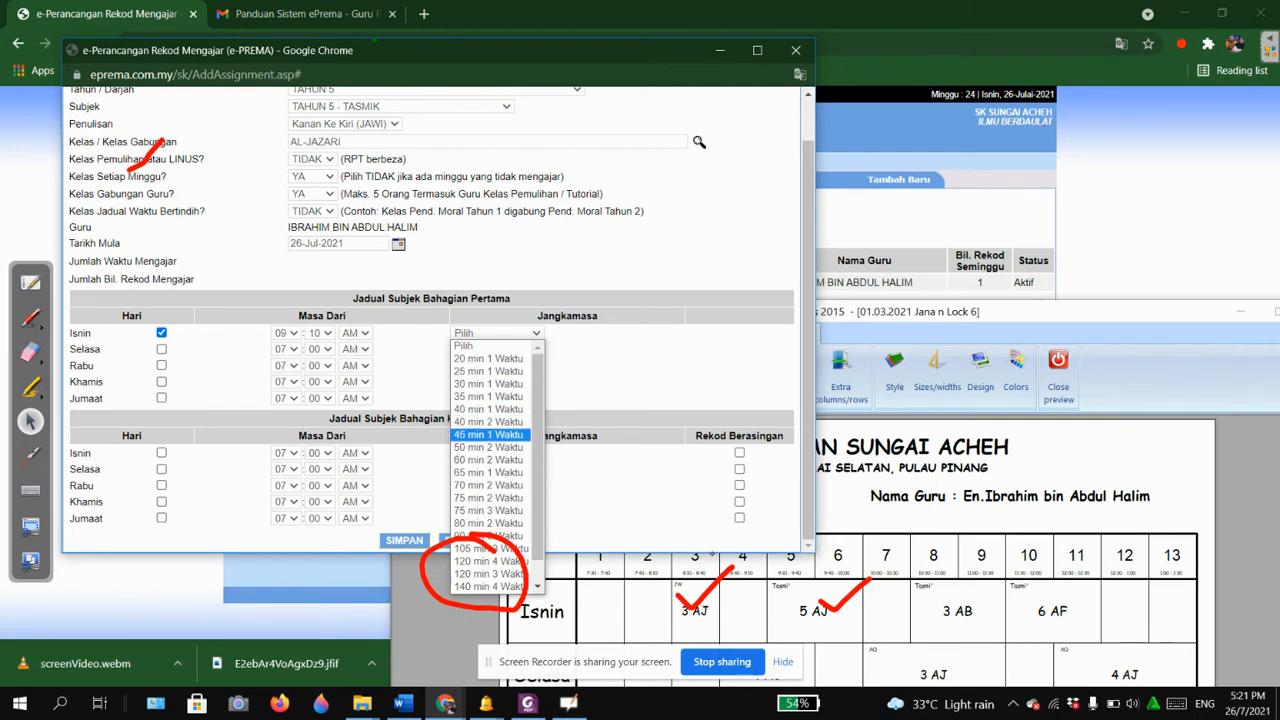
left_click(488, 459)
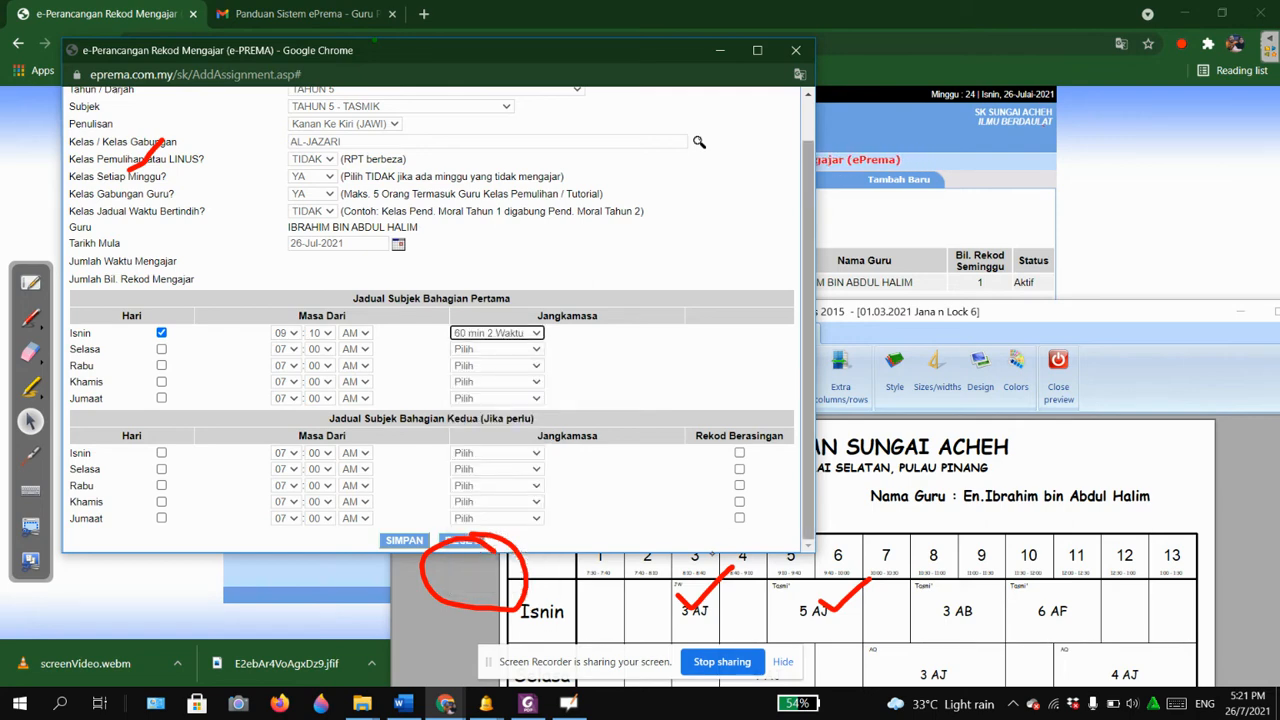
Erase the red circle overlapping the form's lower edge and return to the normal pointer
left_click(30, 352)
left_click(527, 572)
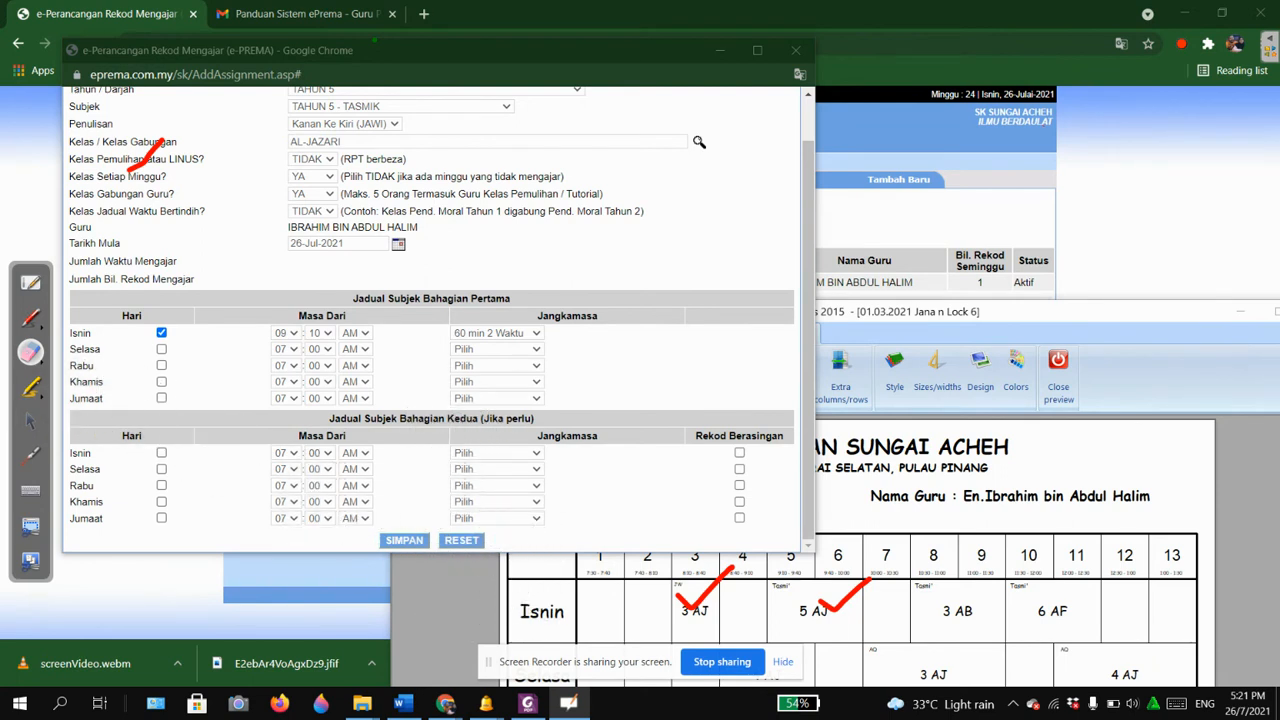
left_click(30, 386)
left_click(30, 420)
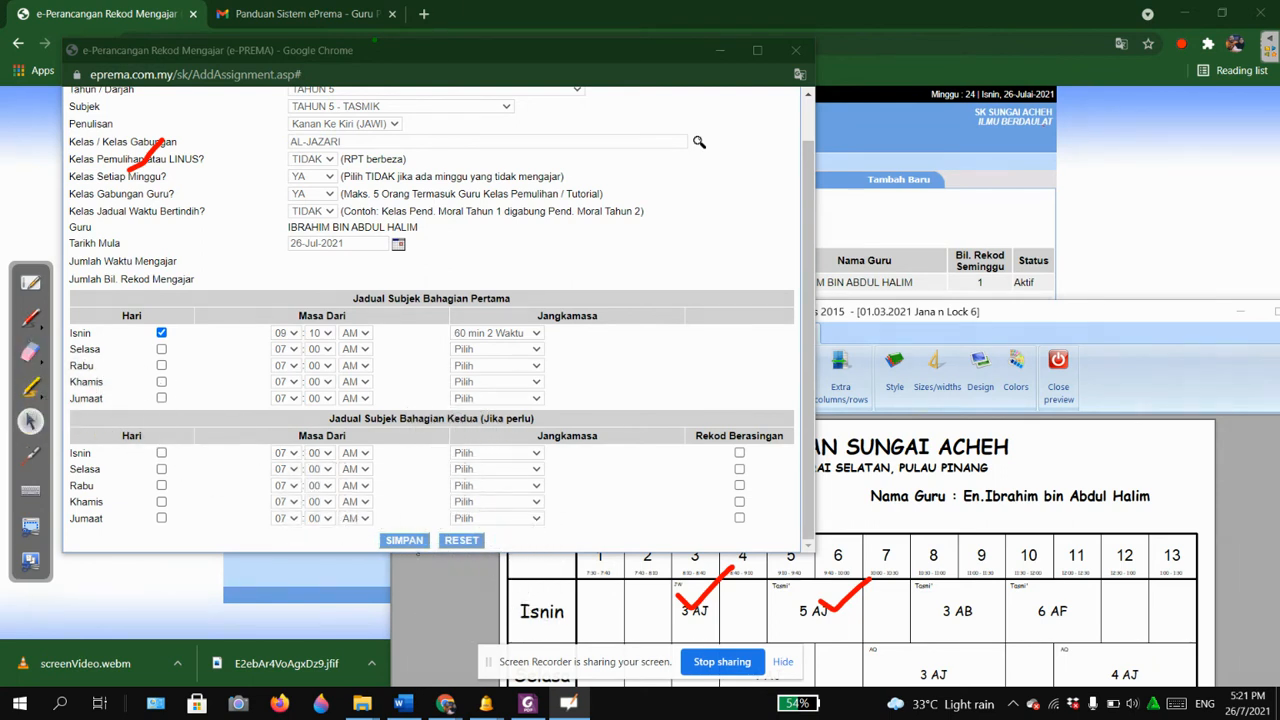
Save the TAHUN 5 TASMIK registration record and close the form
left_click(416, 546)
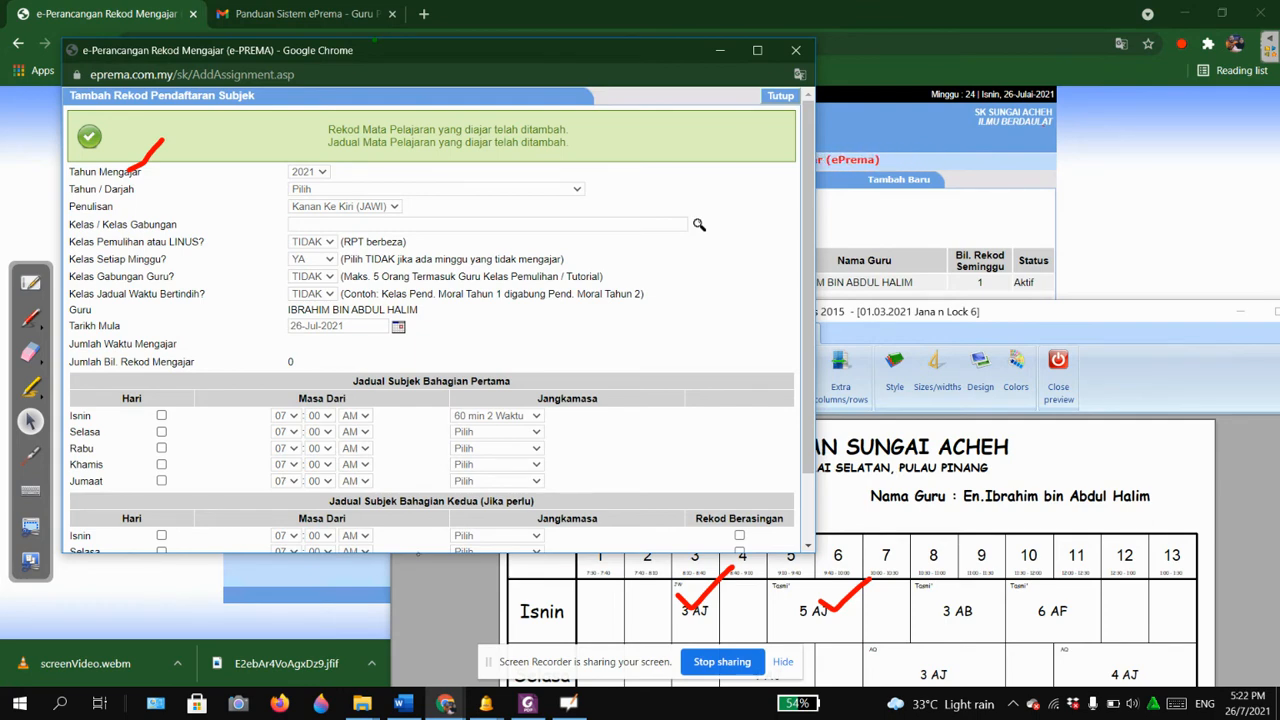
left_click(780, 95)
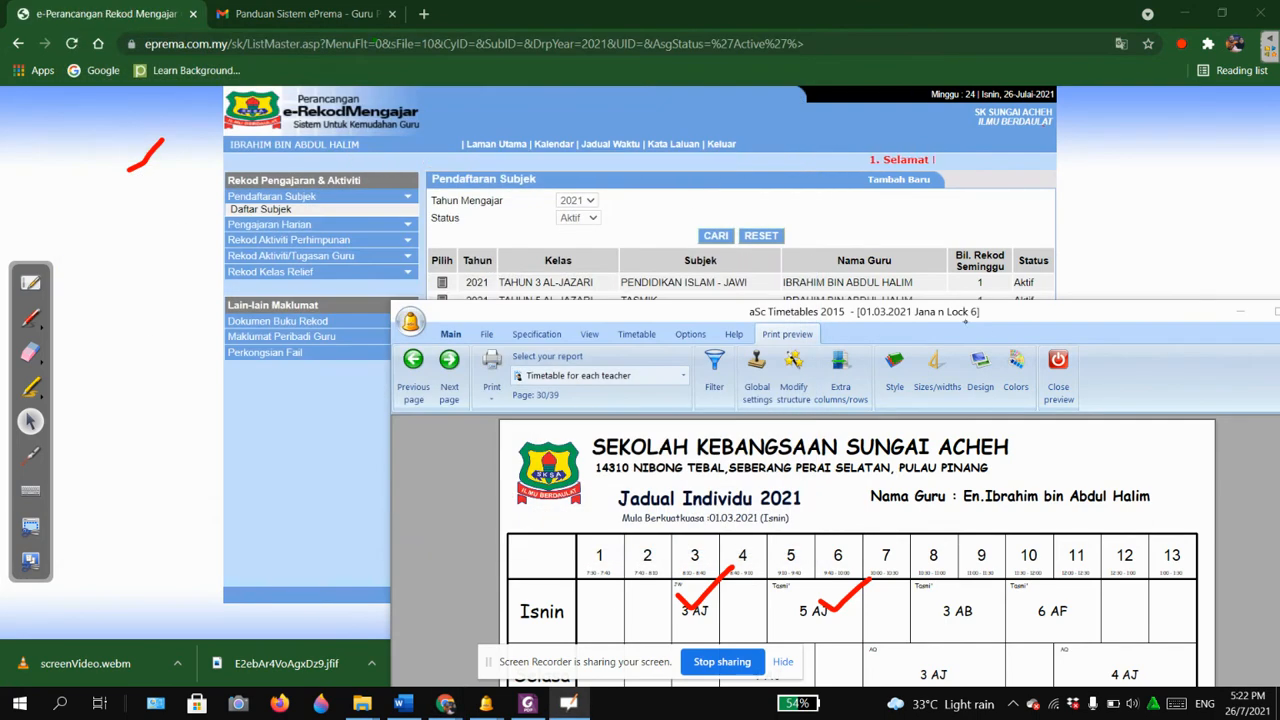
Move the timetable below the Pendaftaran Subjek list and circle the two registered subject records in red
left_click_drag(1016, 310, 895, 367)
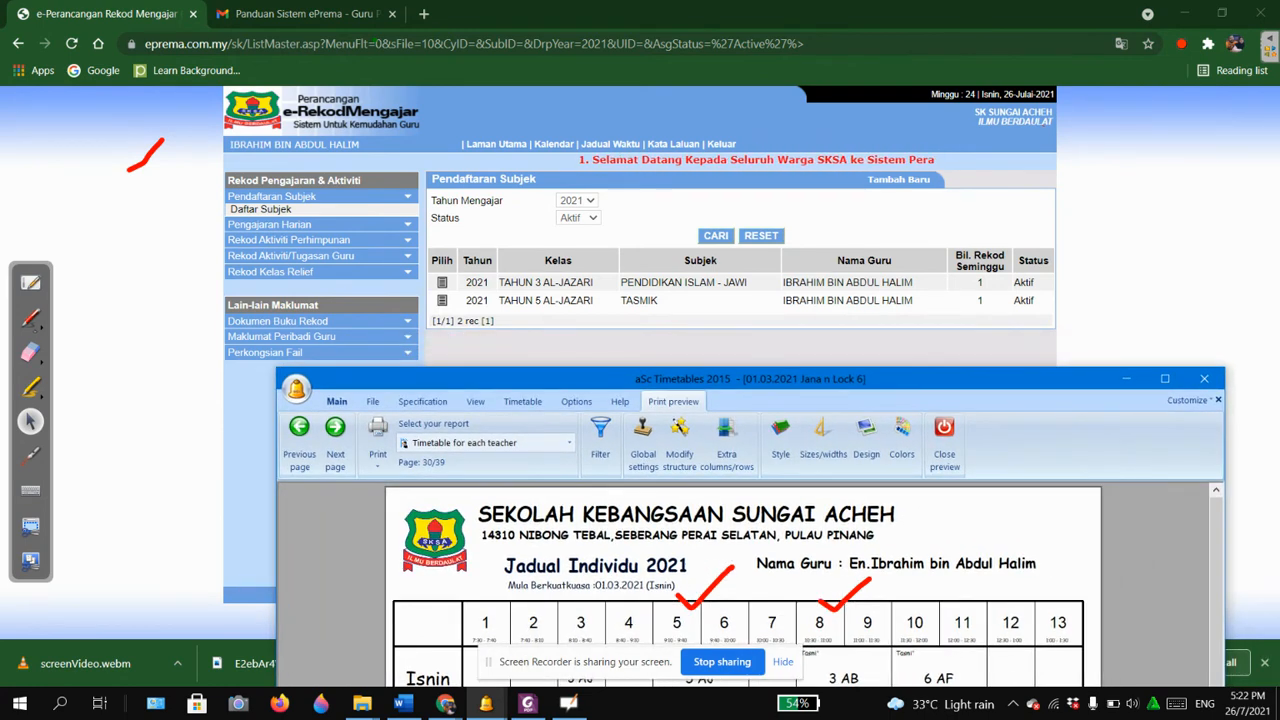
left_click(31, 317)
mouse_move(648, 257)
left_mouse_down()
mouse_move(522, 247)
mouse_move(640, 243)
left_mouse_up()
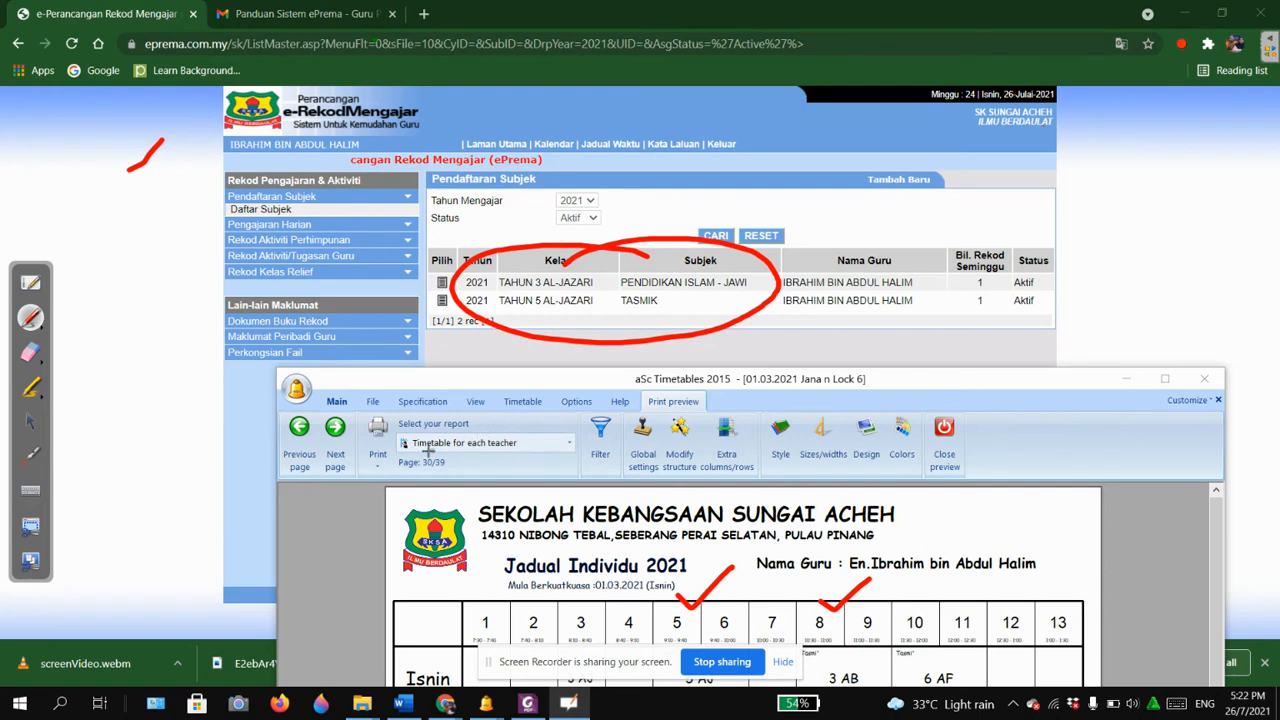
left_click(30, 420)
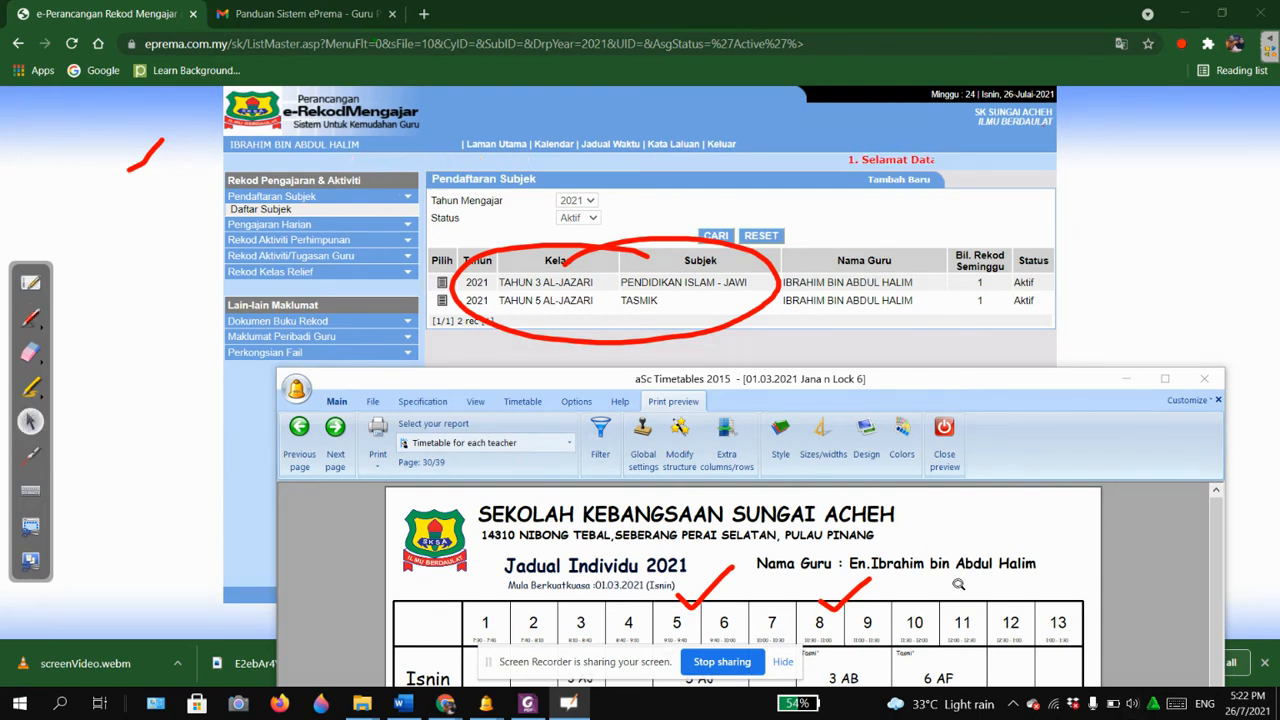
Move the timetable up beneath the subject list and tick the Isnin 6 AF lesson in red
left_click_drag(1075, 370, 1036, 300)
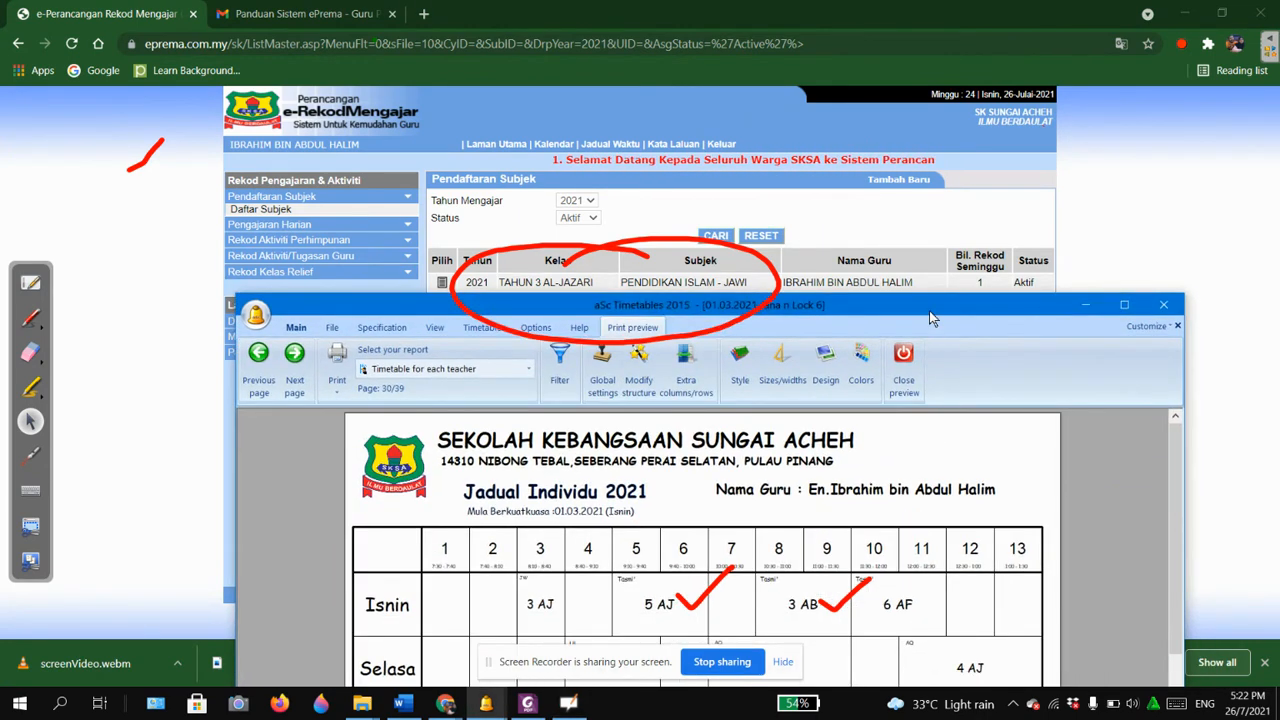
left_click_drag(930, 310, 940, 326)
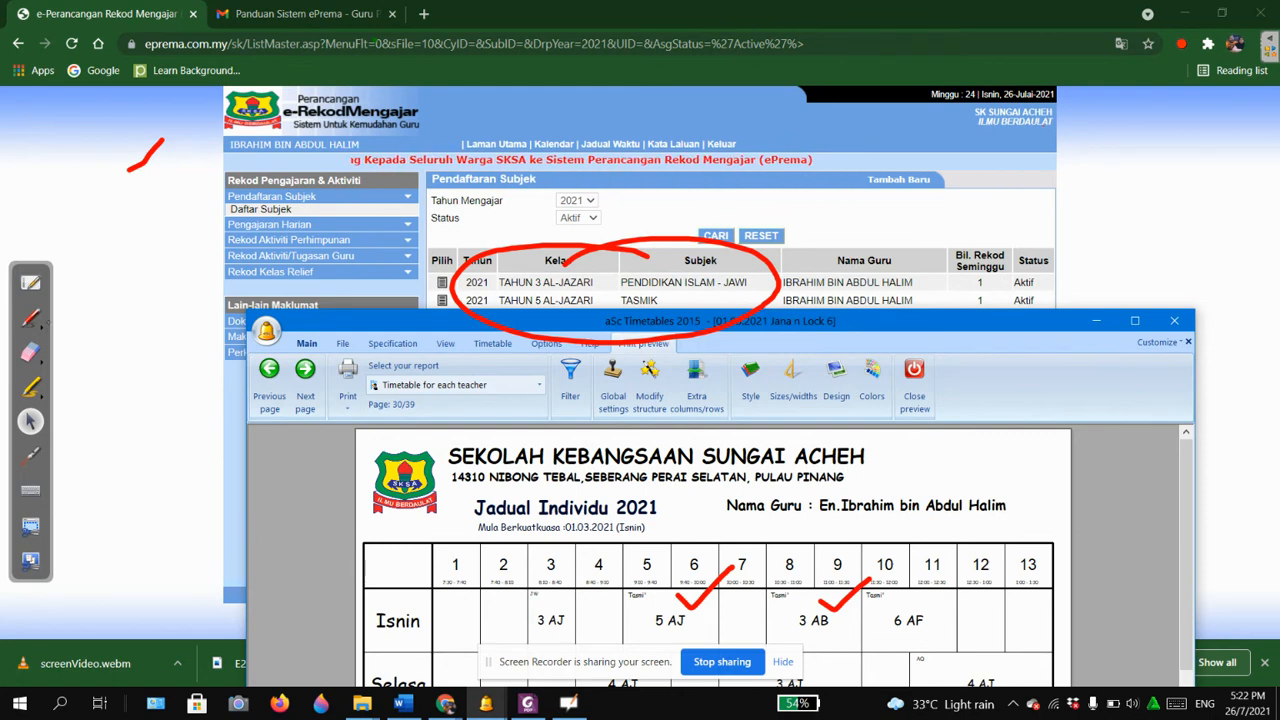
left_click(29, 325)
left_click_drag(938, 621, 966, 584)
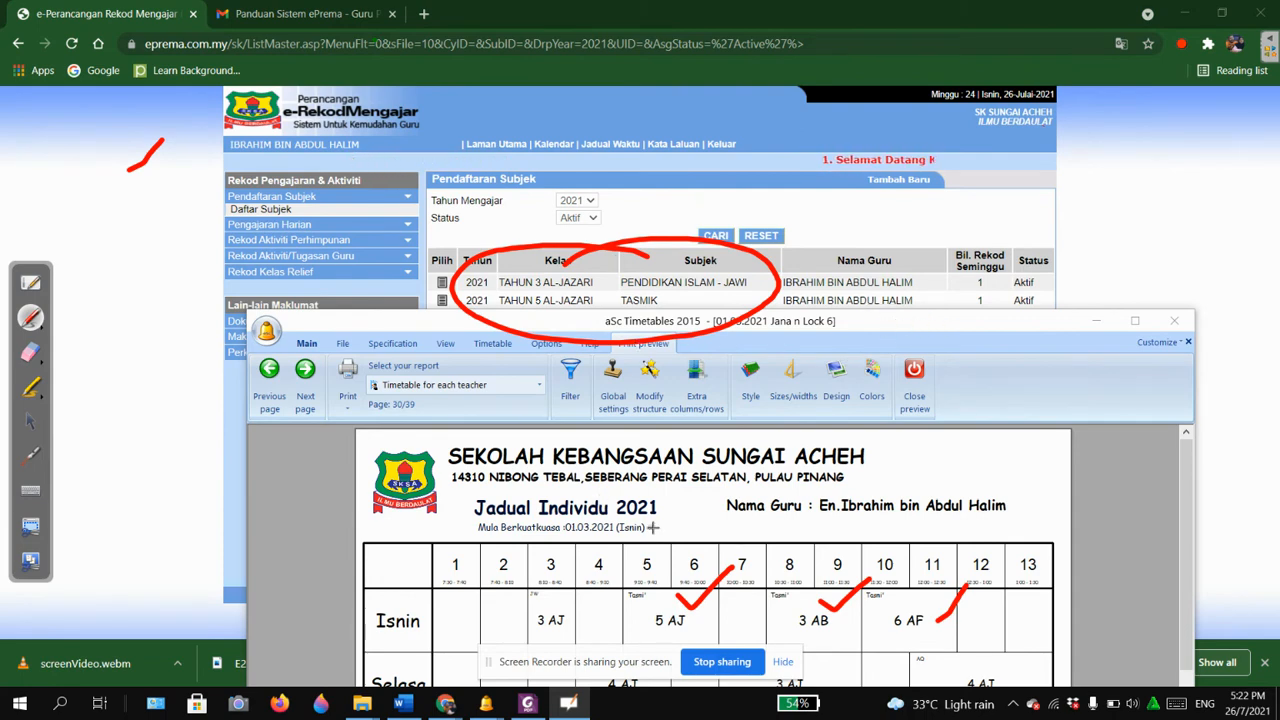
left_click(30, 421)
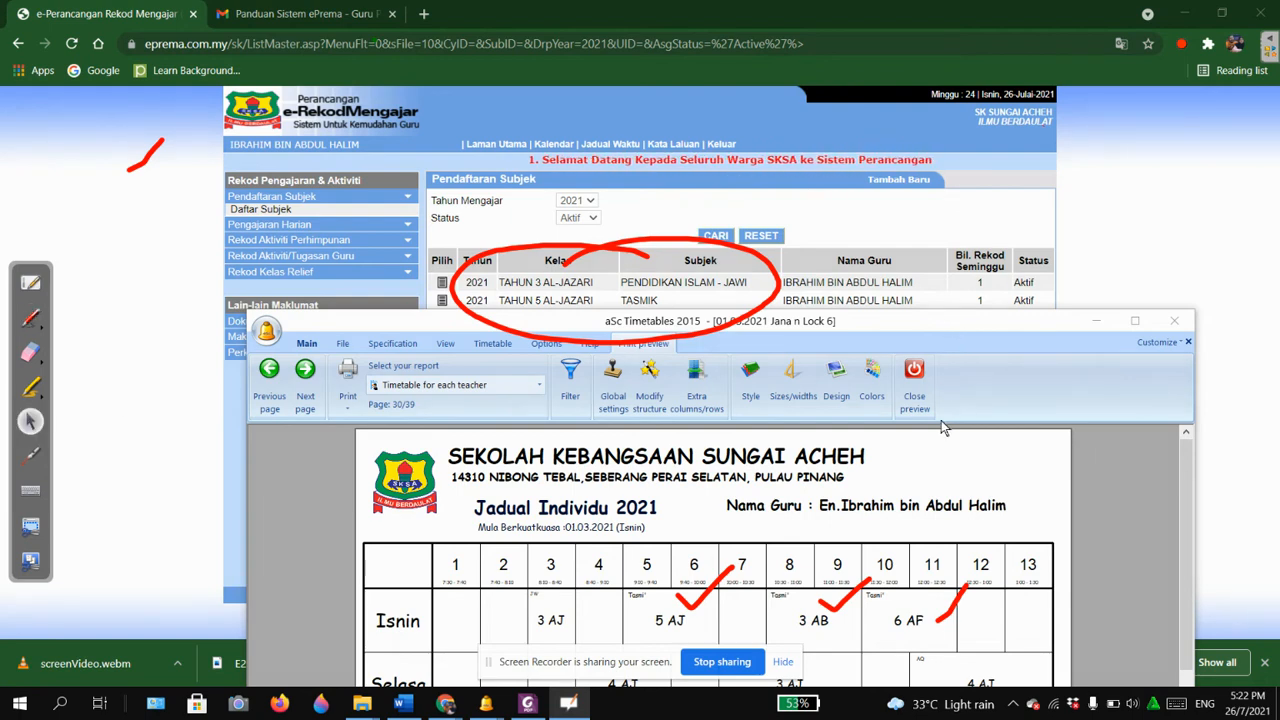
Erase the red ticks over the timetable and move the timetable window back down below the subject list
mouse_move(958, 321)
left_mouse_down()
mouse_move(940, 267)
mouse_move(962, 236)
left_mouse_up()
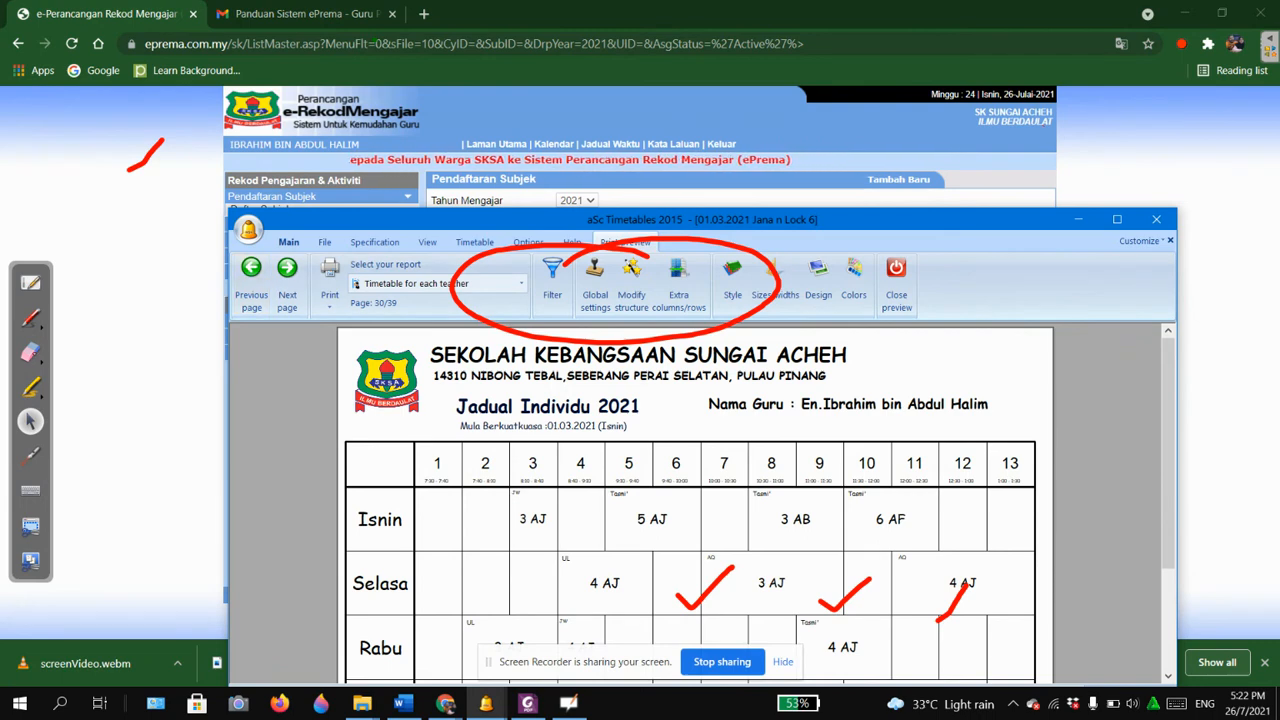
left_click(30, 352)
left_click_drag(680, 600, 925, 638)
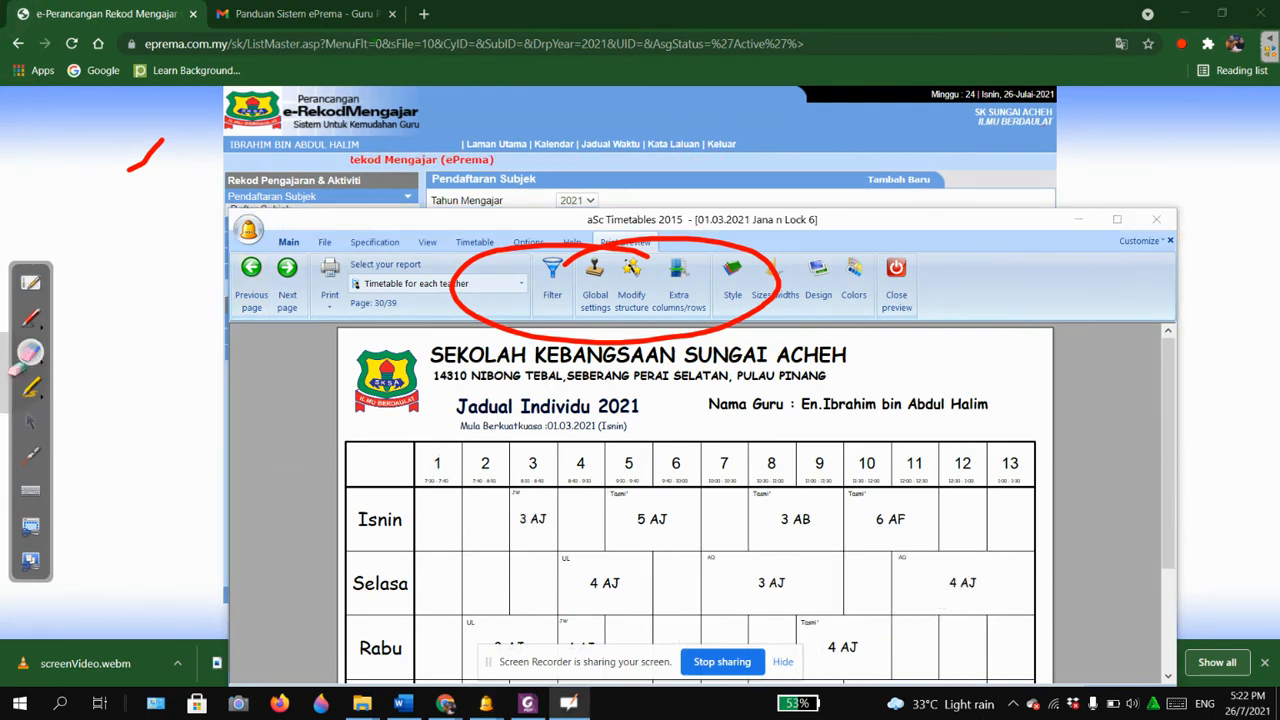
left_click(30, 421)
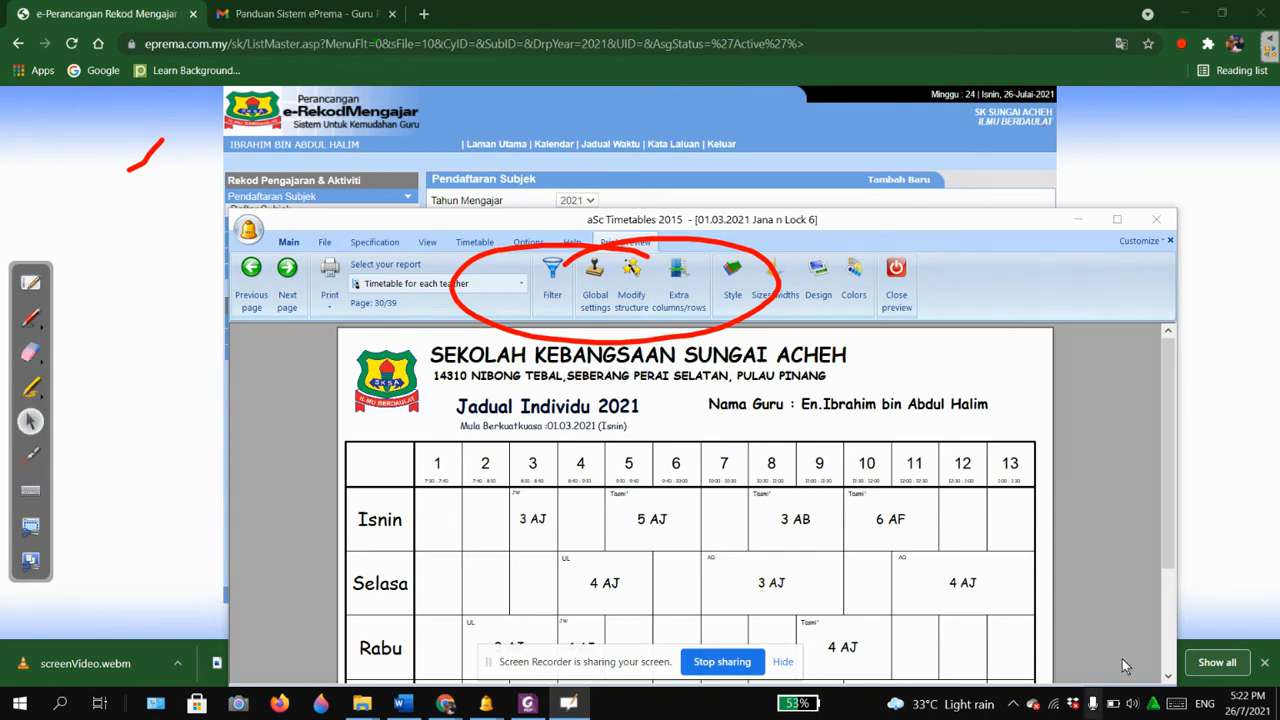
mouse_move(1170, 516)
left_mouse_down()
mouse_move(1167, 615)
mouse_move(1158, 523)
left_mouse_up()
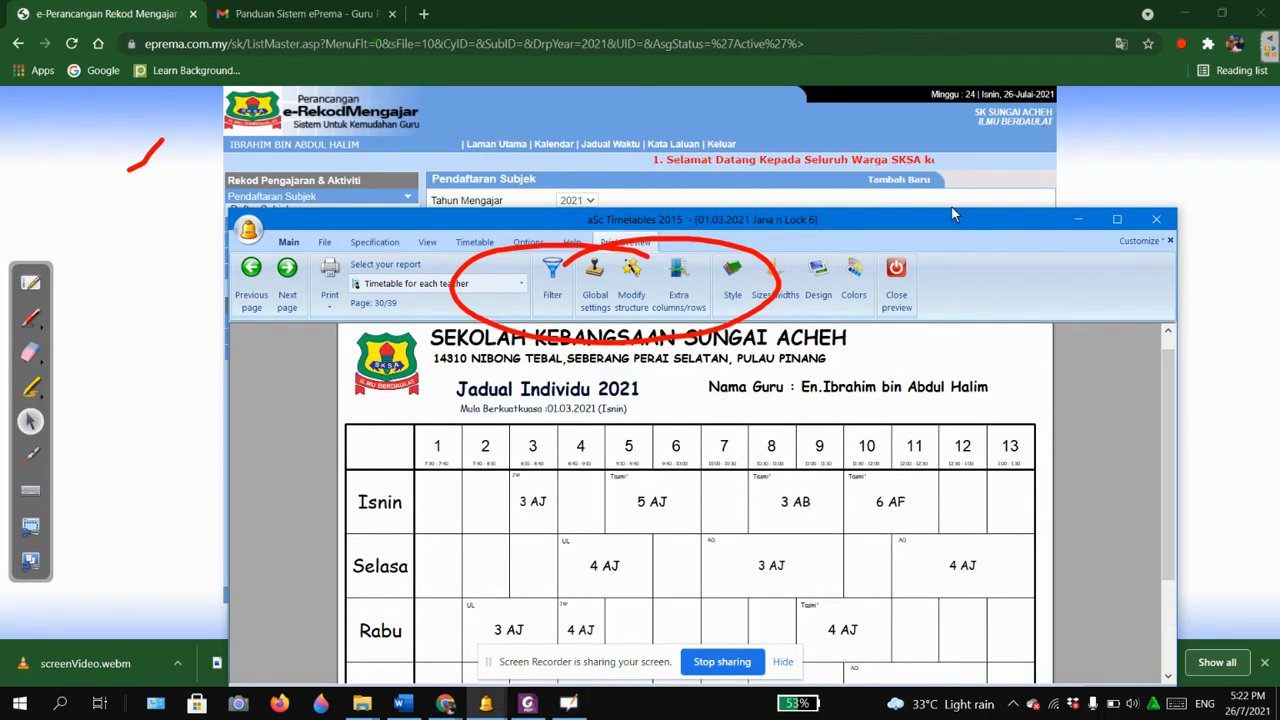
left_click_drag(951, 217, 946, 410)
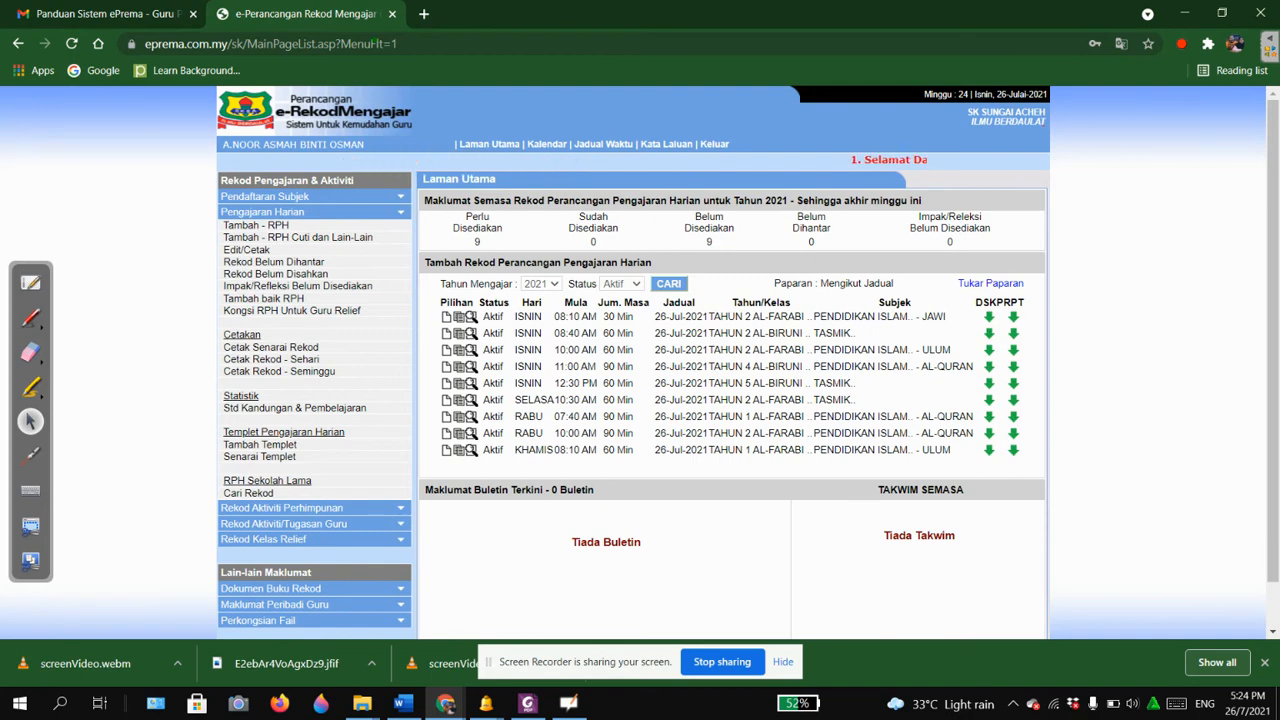
Circle the ISNIN entries in the Hari column of the lesson list in red and erase the circle
left_click(30, 318)
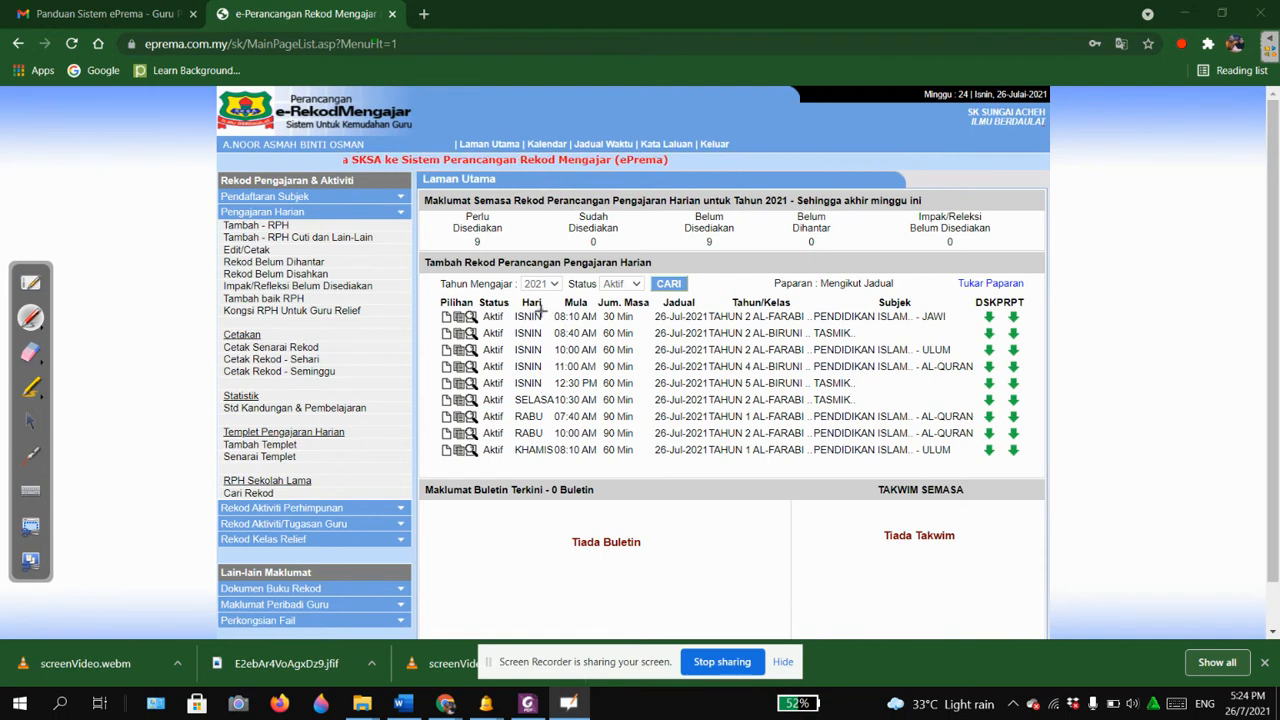
mouse_move(542, 312)
left_mouse_down()
mouse_move(496, 316)
mouse_move(500, 378)
mouse_move(551, 370)
mouse_move(540, 310)
left_mouse_up()
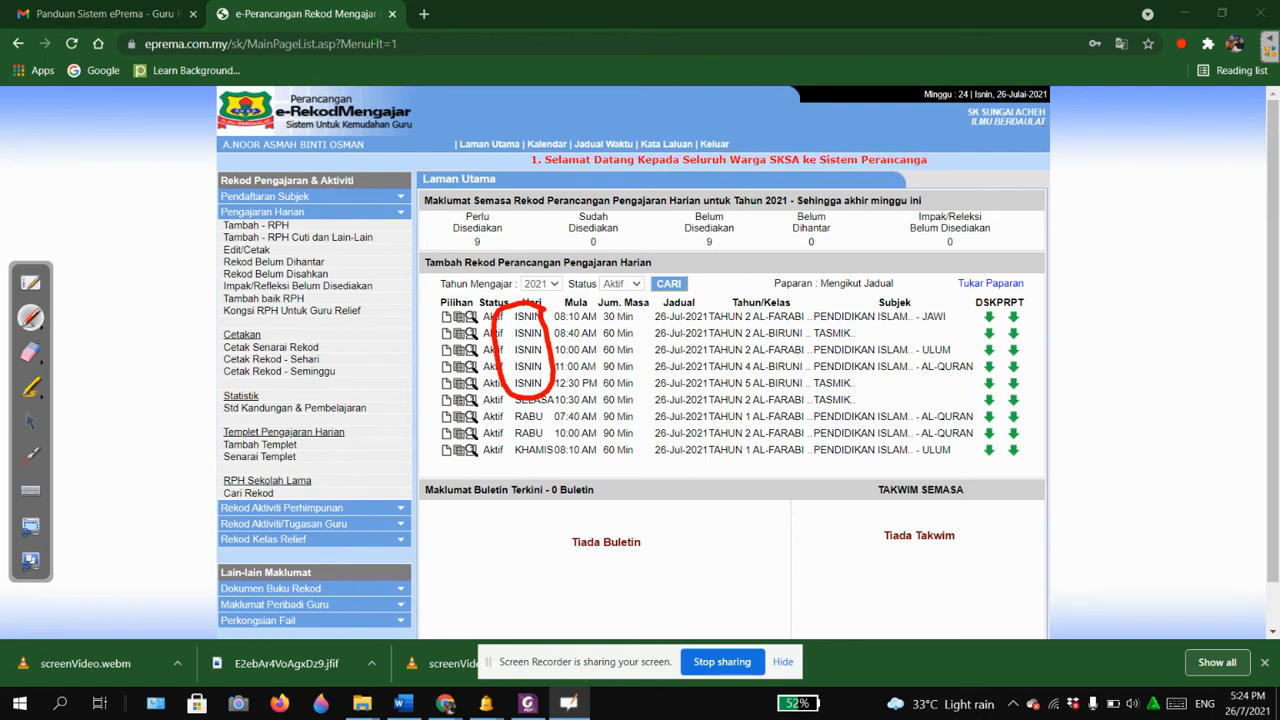
left_click(30, 352)
left_click_drag(563, 395, 534, 350)
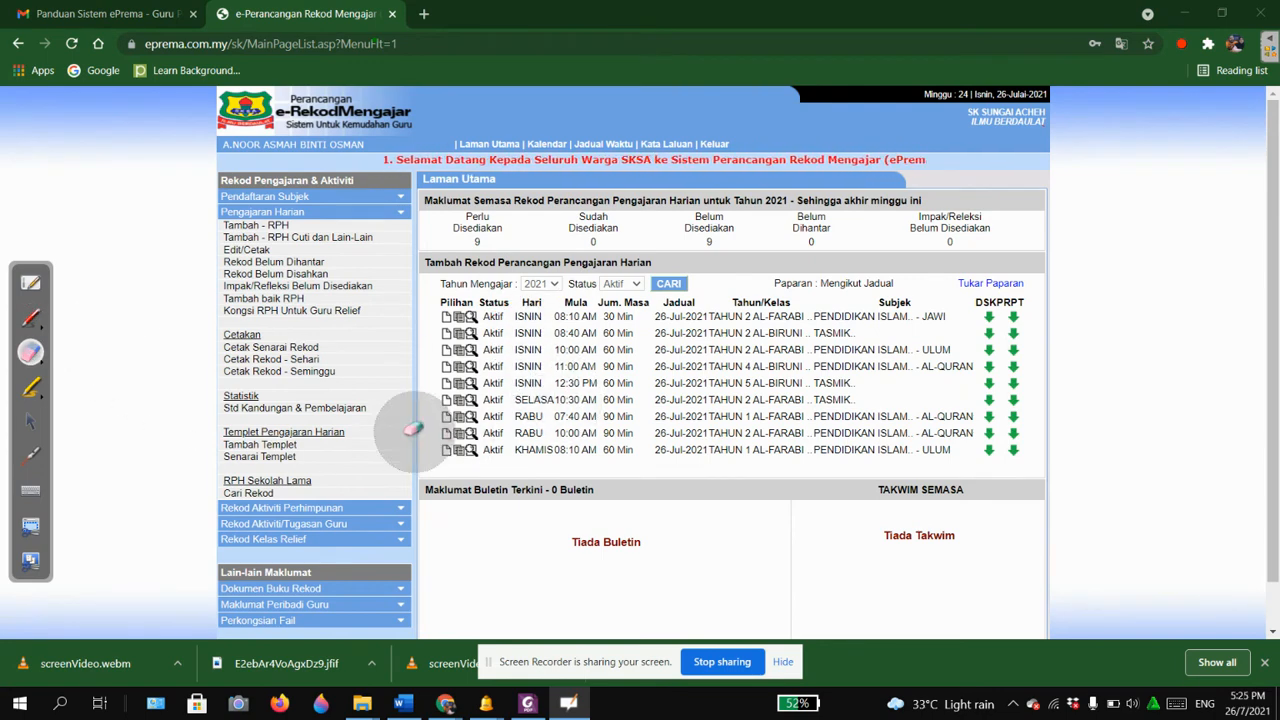
Mark the lesson days from ISNIN to KHAMIS in the Hari column with red strokes and erase the marks
left_click(30, 318)
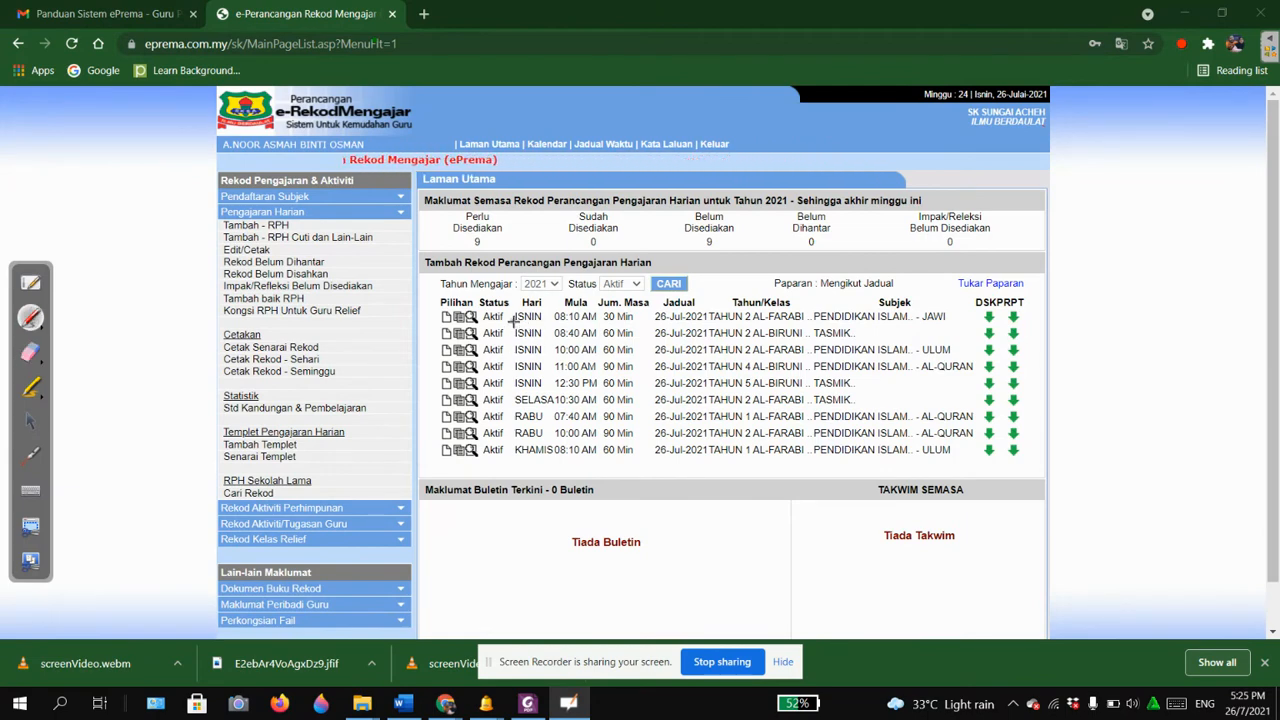
left_click_drag(509, 319, 545, 296)
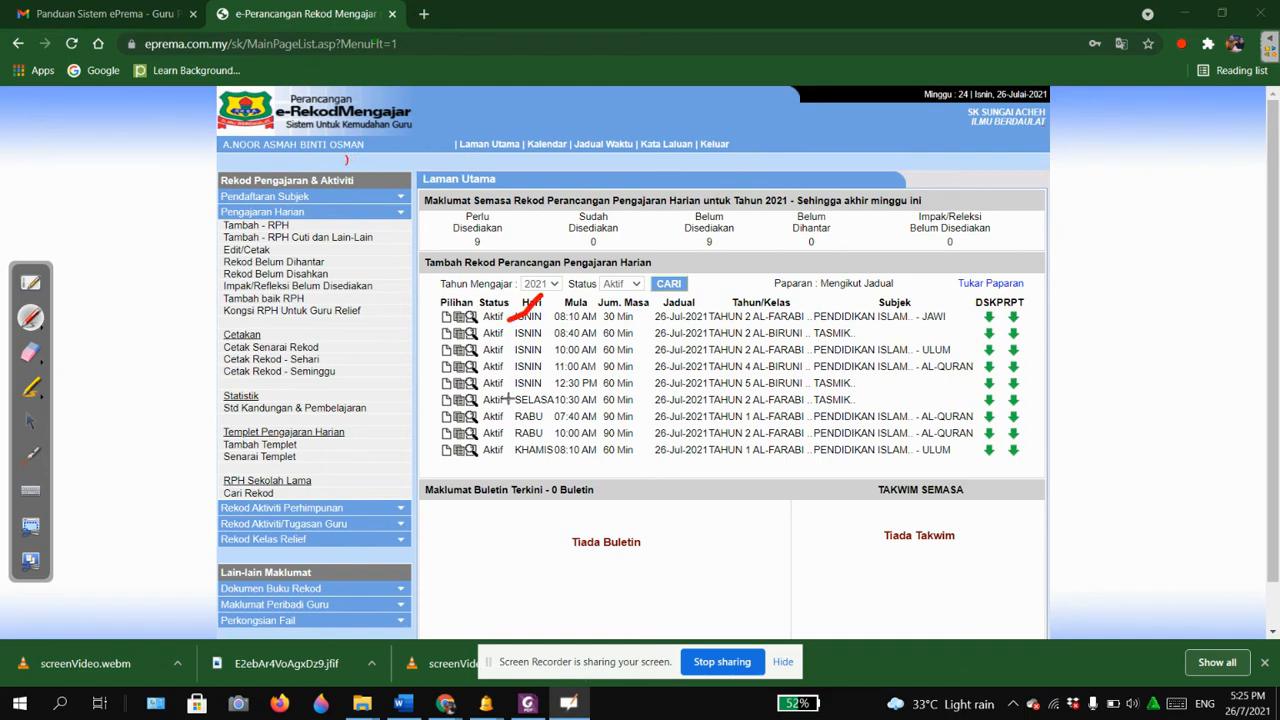
left_click_drag(495, 403, 536, 378)
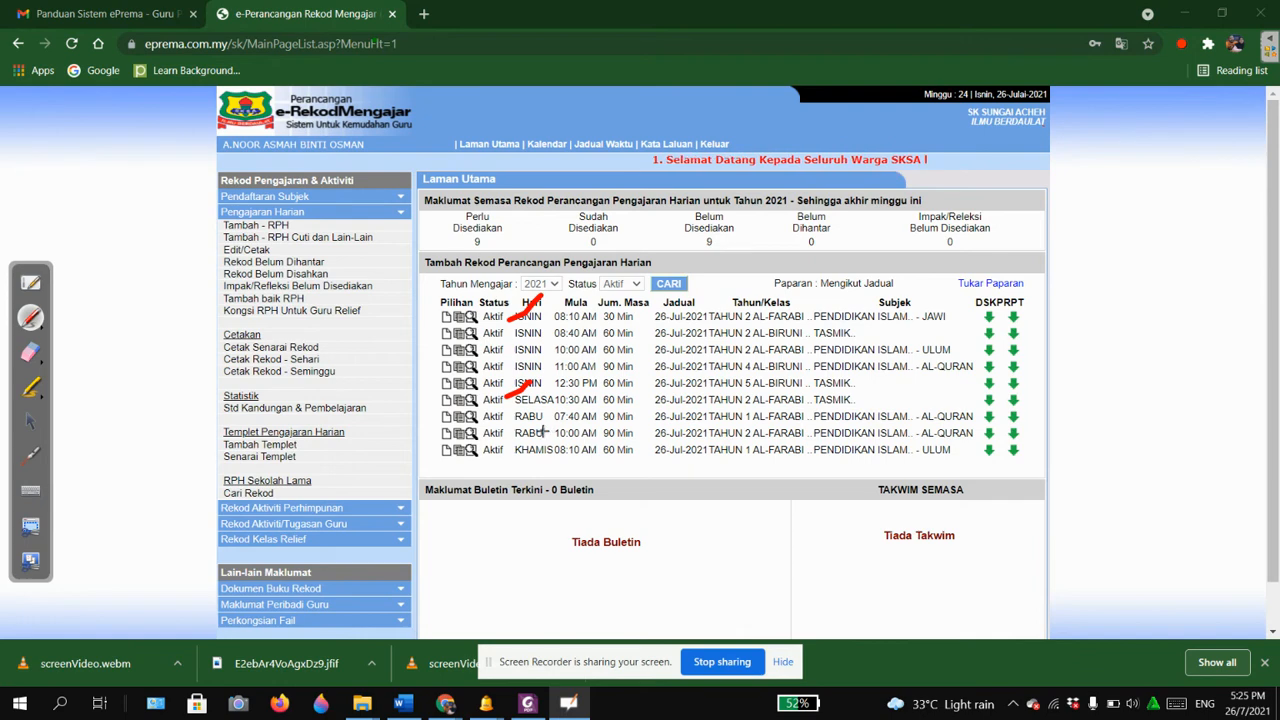
left_click_drag(505, 428, 532, 397)
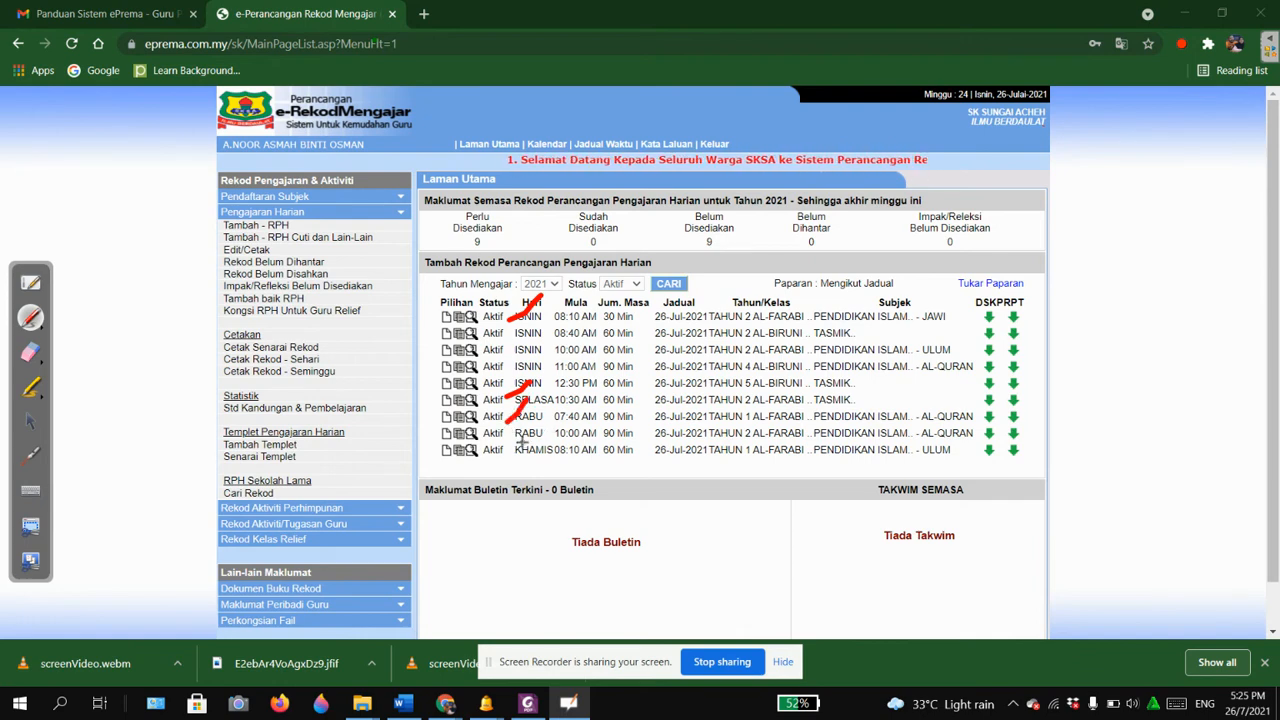
mouse_move(510, 452)
left_mouse_down()
mouse_move(531, 433)
mouse_move(516, 478)
mouse_move(570, 464)
left_mouse_up()
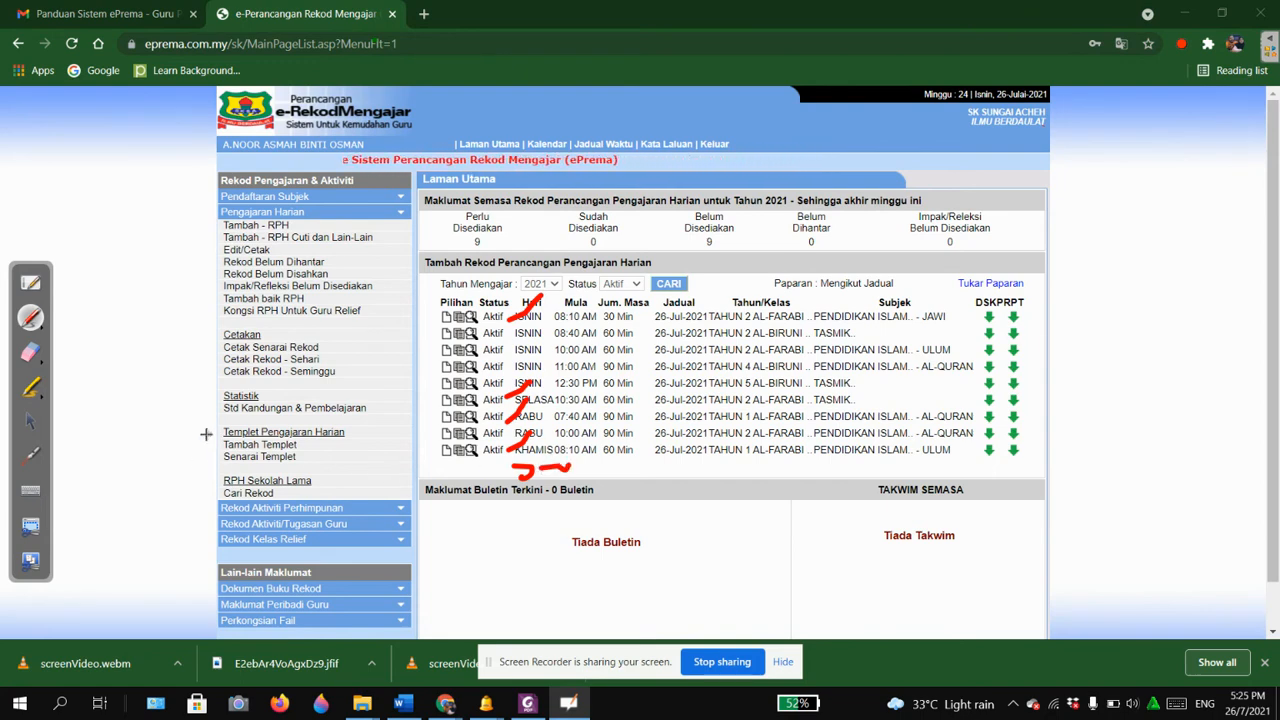
left_click(30, 352)
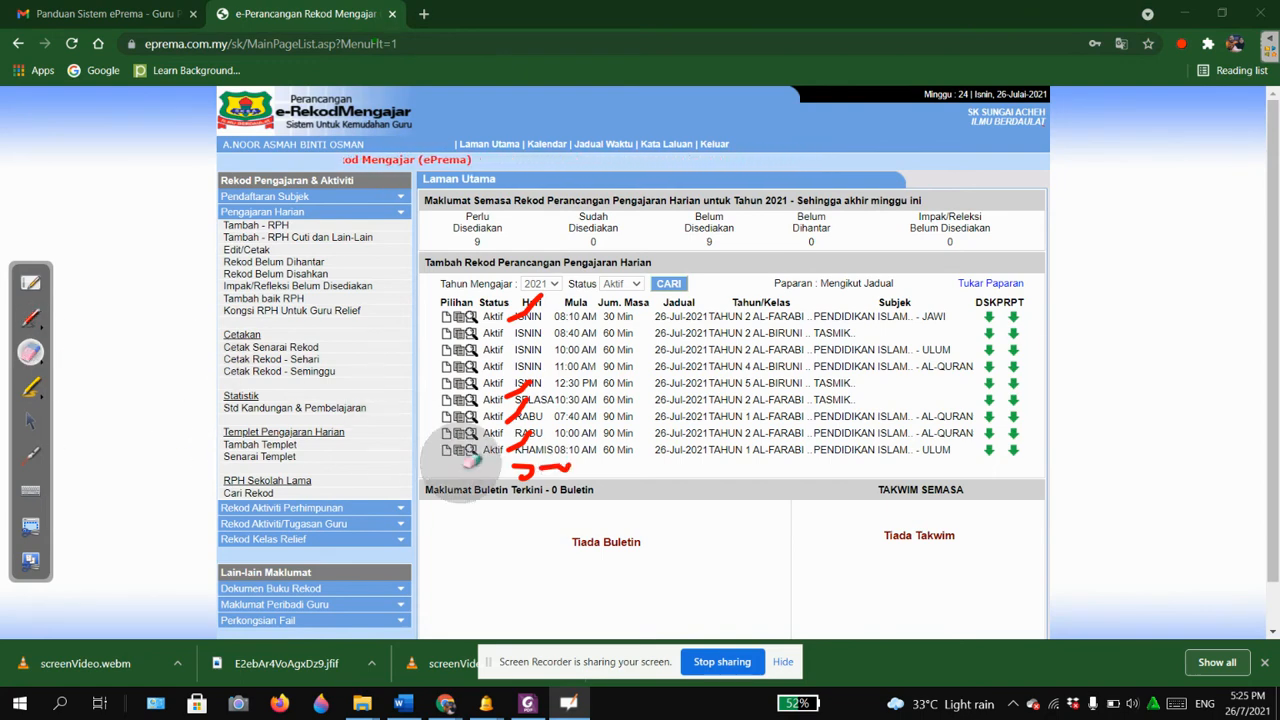
mouse_move(463, 478)
left_mouse_down()
mouse_move(540, 480)
mouse_move(460, 365)
left_mouse_up()
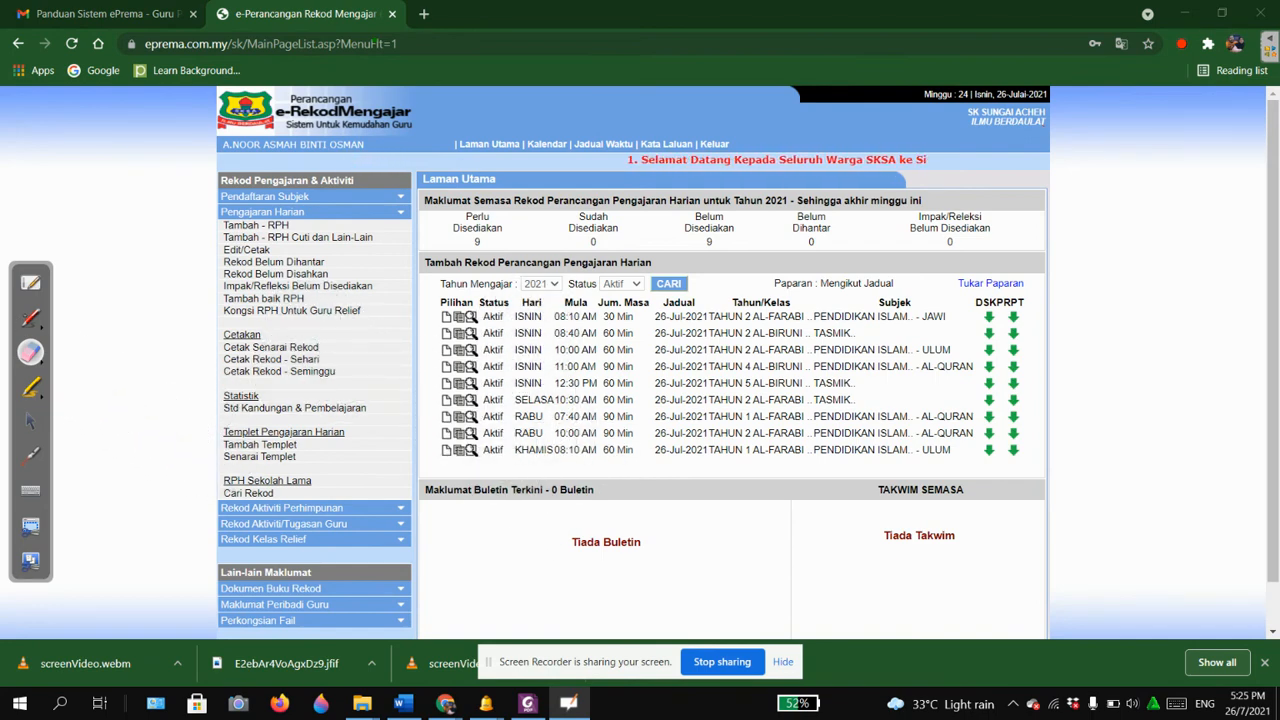
Mark each lesson row in the Hari column with a red stroke and collapse the Pengajaran Harian section
left_click(30, 318)
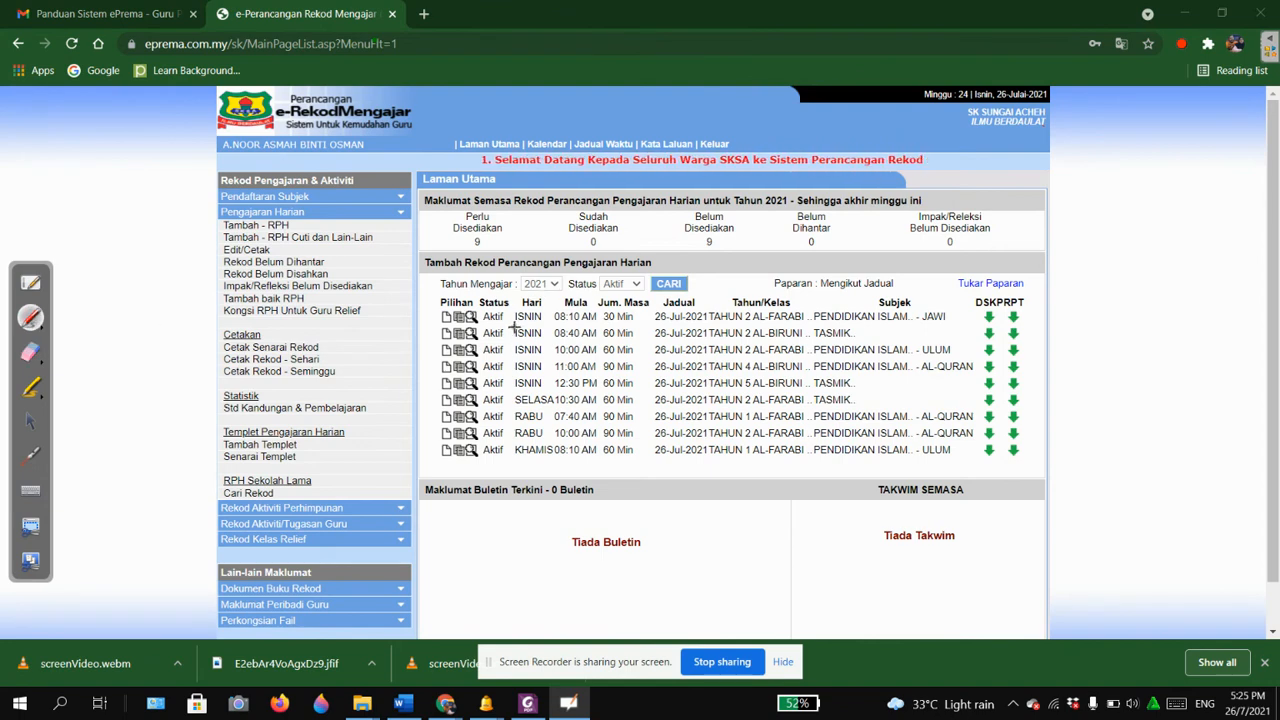
mouse_move(533, 290)
left_mouse_down()
mouse_move(505, 323)
mouse_move(505, 463)
left_mouse_up()
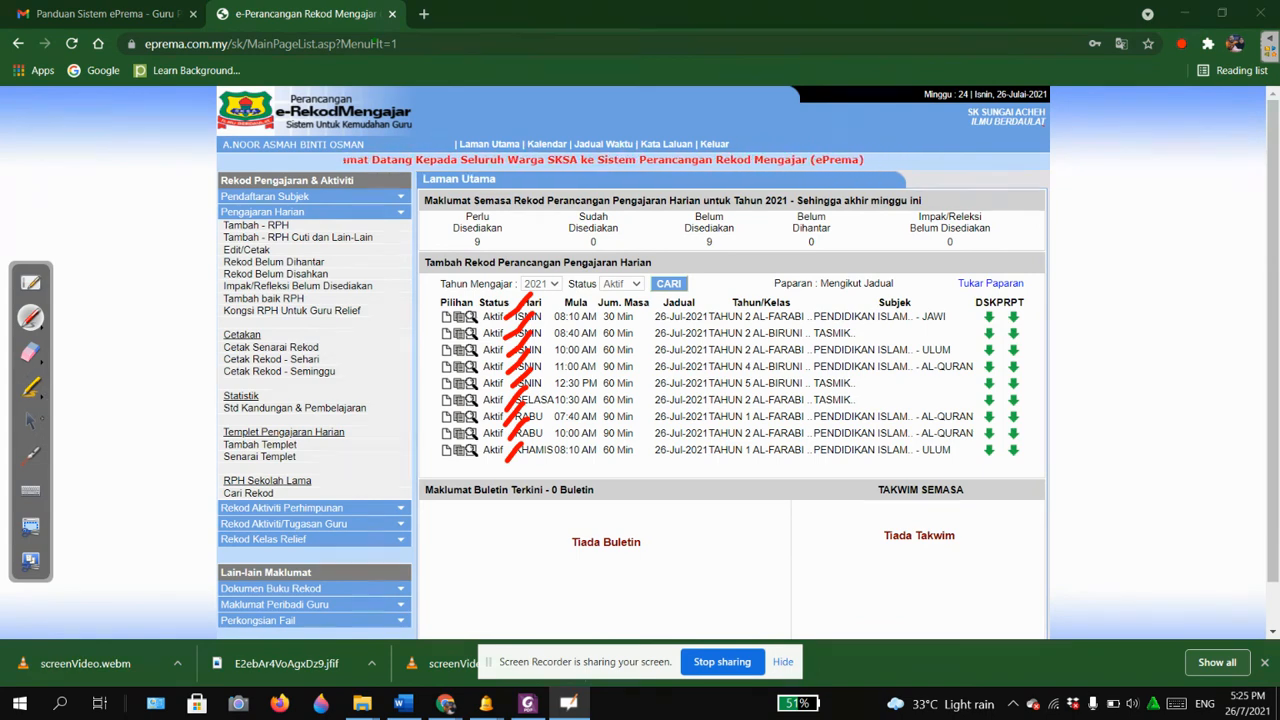
left_click(30, 421)
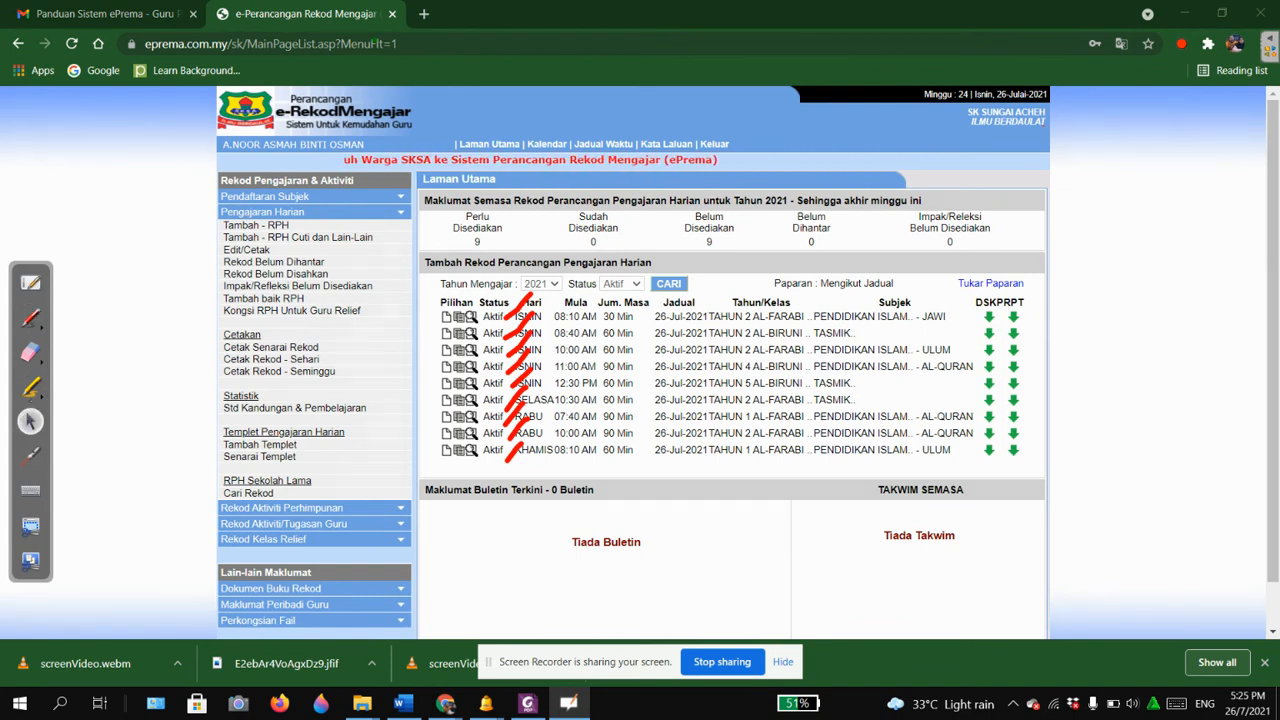
left_click(263, 212)
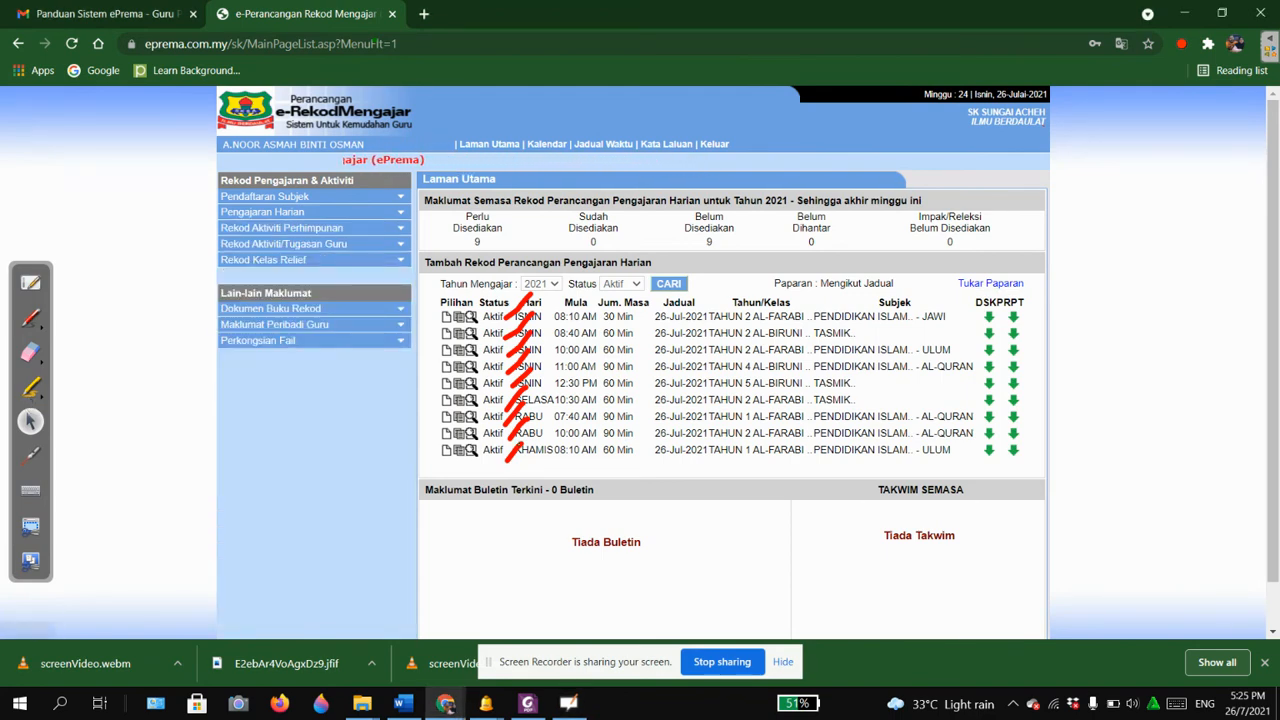
Circle the Tukar Paparan link in red and draw a line from it toward the blank page margin
left_click(30, 318)
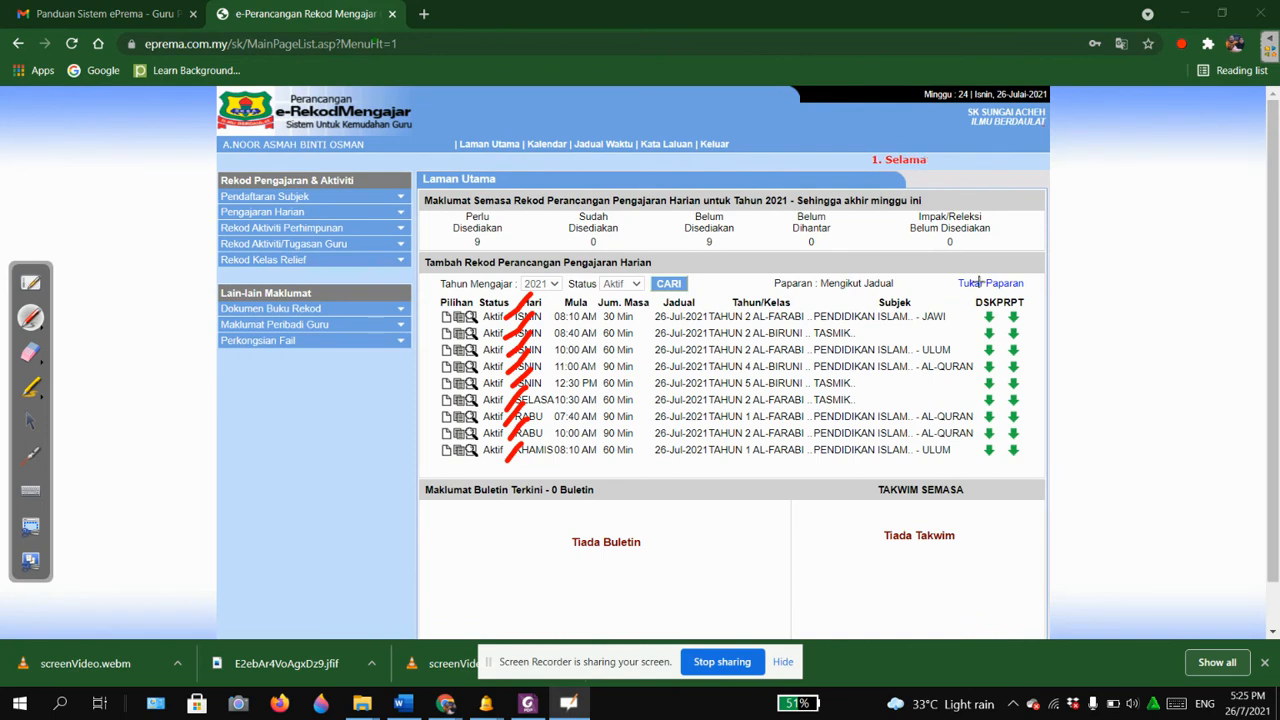
mouse_move(1024, 268)
left_mouse_down()
mouse_move(955, 253)
mouse_move(962, 308)
mouse_move(1036, 302)
mouse_move(1030, 246)
mouse_move(942, 258)
left_mouse_up()
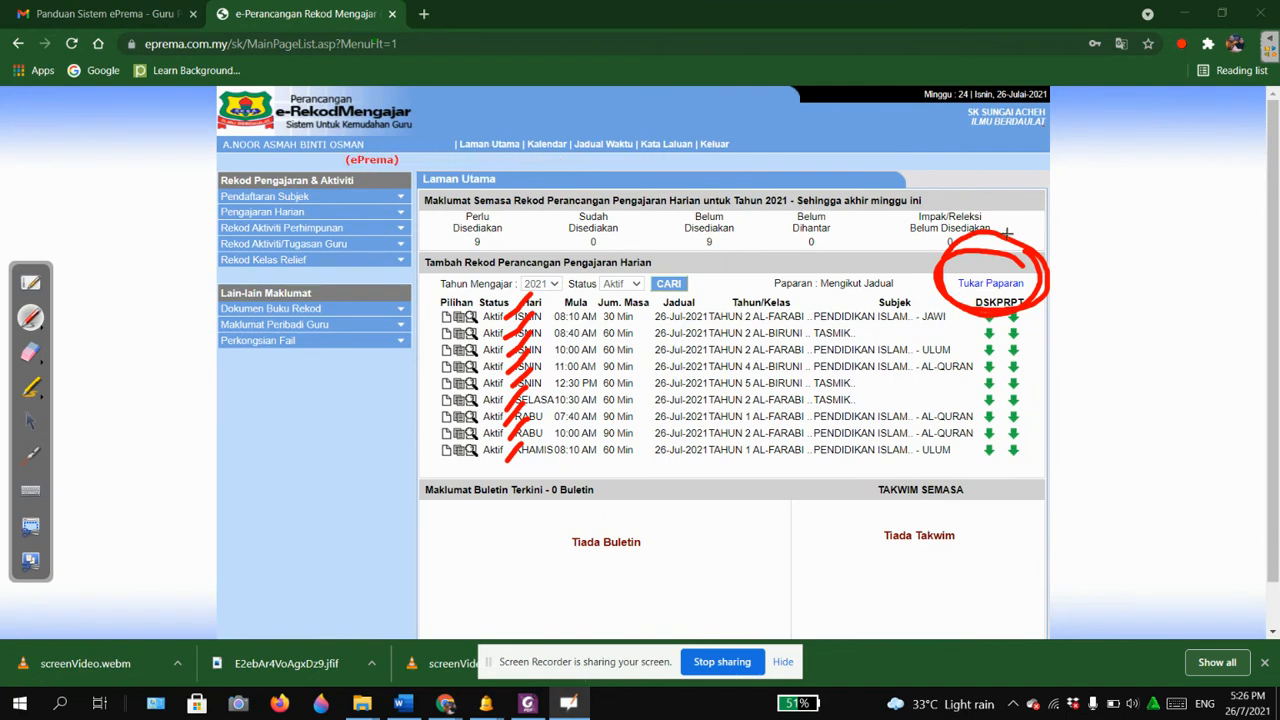
left_click_drag(1012, 244, 1080, 188)
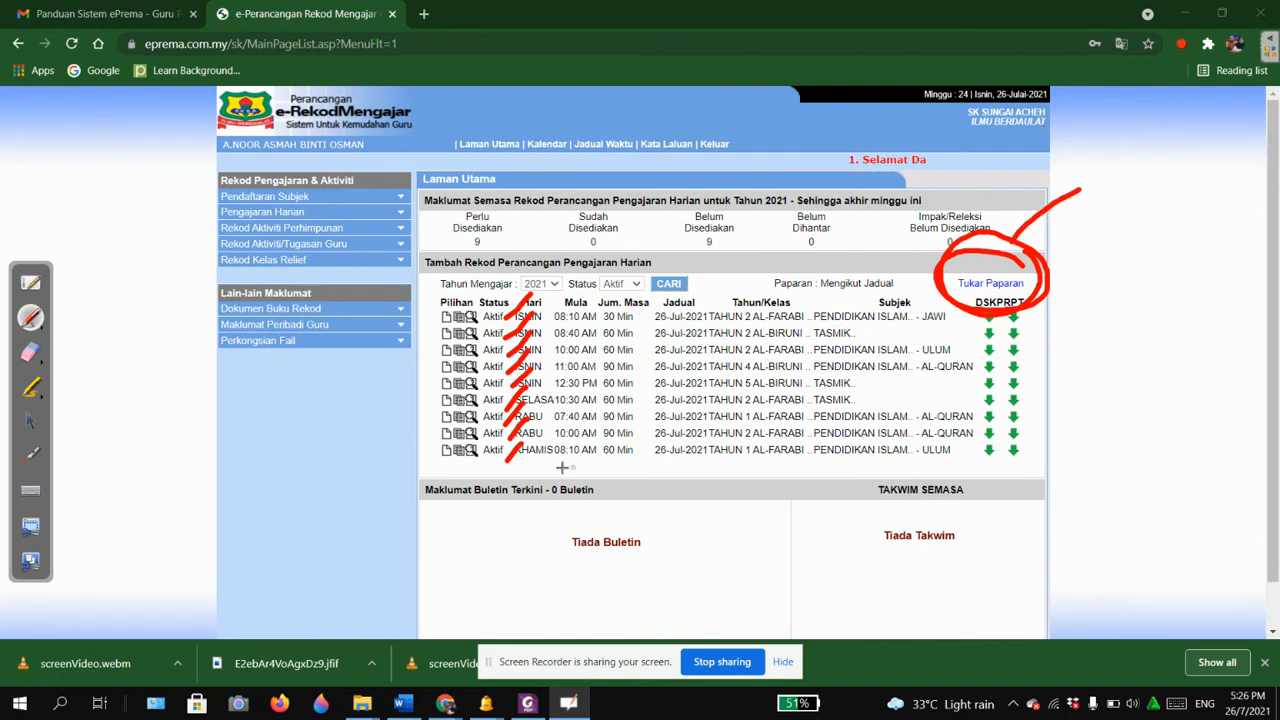
Write the green note "i) ikut pendaftr" in the blank margin at the end of the red line
left_click(30, 317)
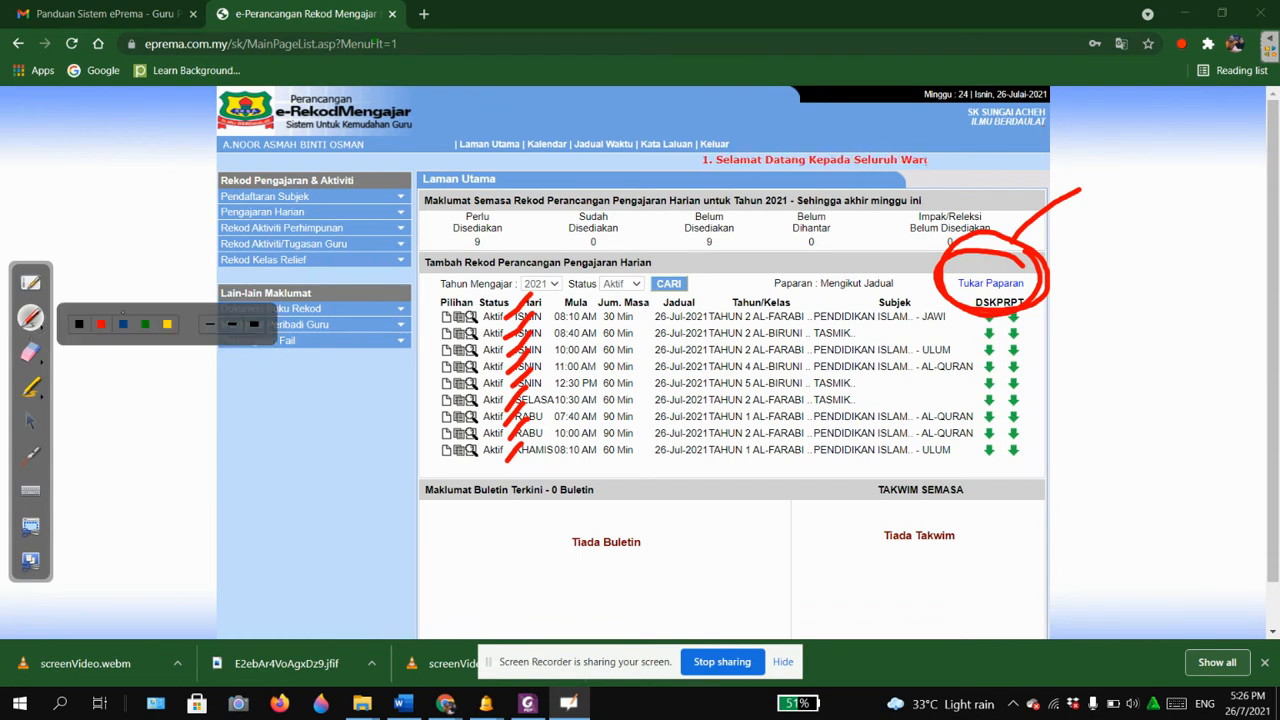
left_click(146, 325)
left_click_drag(1104, 165, 1107, 189)
mouse_move(1096, 142)
left_mouse_down()
mouse_move(1117, 153)
mouse_move(1122, 190)
mouse_move(1186, 167)
left_mouse_up()
left_click_drag(1173, 160, 1188, 155)
mouse_move(1062, 157)
left_mouse_down()
mouse_move(1070, 178)
mouse_move(1058, 170)
left_mouse_up()
left_click_drag(1112, 210, 1122, 252)
mouse_move(1103, 218)
left_mouse_down()
mouse_move(1170, 218)
mouse_move(1186, 188)
left_mouse_up()
mouse_move(1178, 218)
left_mouse_down()
mouse_move(1200, 206)
mouse_move(1204, 248)
mouse_move(1212, 214)
left_mouse_up()
left_click_drag(1222, 180, 1218, 240)
left_click_drag(1238, 212, 1255, 205)
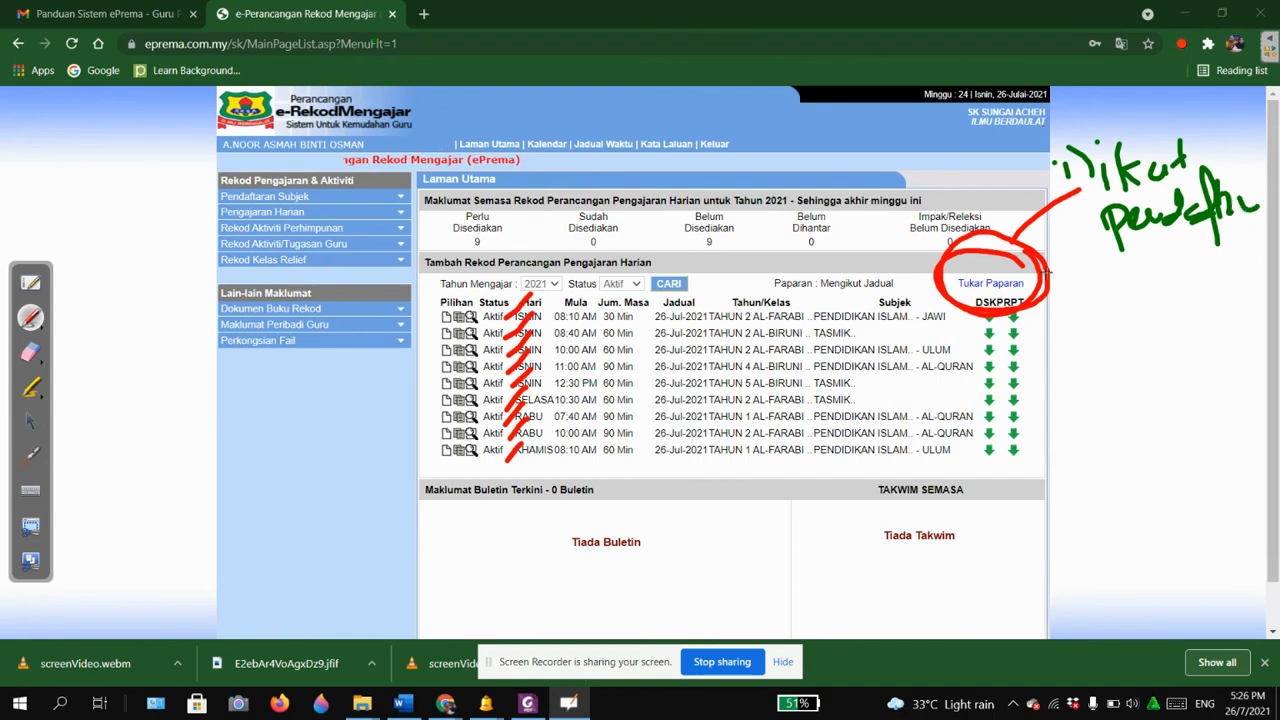
Write the second green note "ii) ikut jadual" in the margin below the first note
left_click_drag(1057, 336, 1072, 350)
left_click_drag(1056, 314, 1070, 320)
mouse_move(1090, 312)
left_mouse_down()
mouse_move(1104, 348)
mouse_move(1127, 348)
mouse_move(1116, 310)
left_mouse_up()
left_click_drag(1140, 290, 1141, 346)
mouse_move(1156, 312)
left_mouse_down()
mouse_move(1158, 340)
mouse_move(1182, 318)
mouse_move(1200, 322)
left_mouse_up()
mouse_move(1190, 316)
left_mouse_down()
mouse_move(1206, 312)
mouse_move(1182, 312)
left_mouse_up()
left_click(1102, 370)
mouse_move(1130, 376)
left_mouse_down()
mouse_move(1102, 432)
mouse_move(1152, 384)
mouse_move(1186, 390)
mouse_move(1222, 346)
mouse_move(1232, 386)
mouse_move(1247, 324)
left_mouse_up()
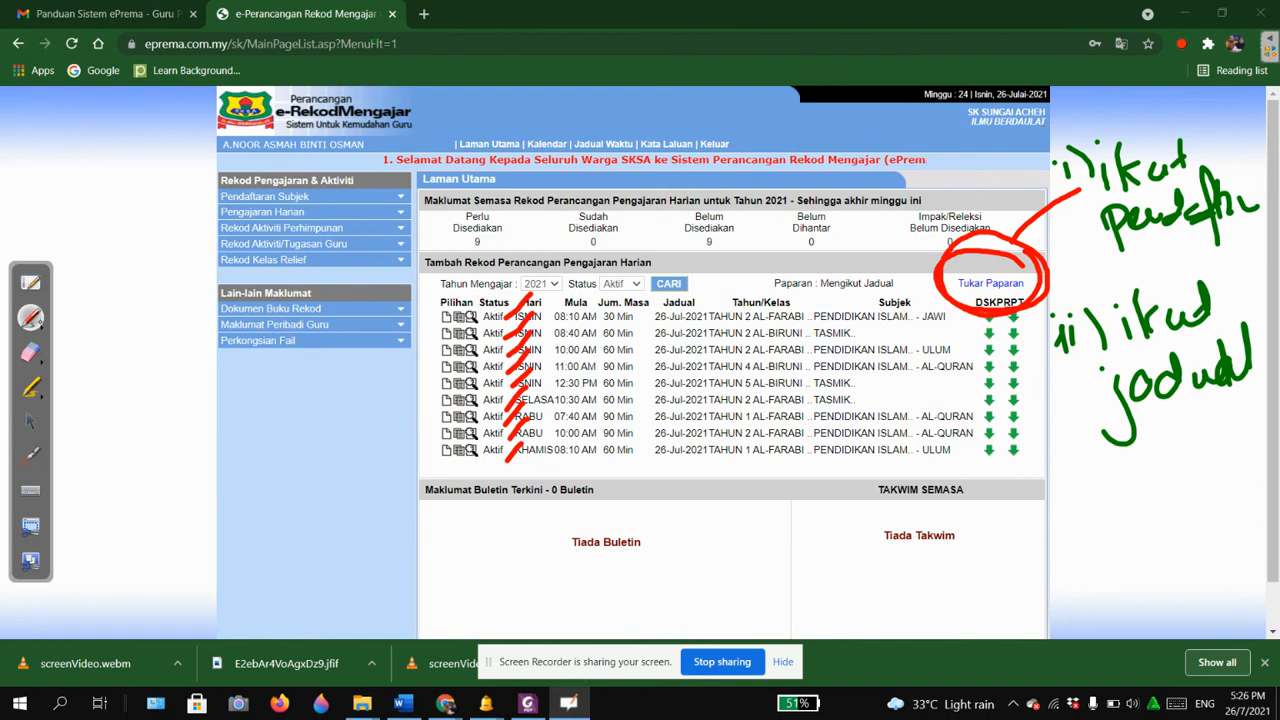
Mark the "ii) ikut jadual" note with a red tick and the Paparan : Mengikut Jadual label with a red stroke
left_click(30, 318)
left_click(101, 324)
mouse_move(1064, 392)
left_mouse_down()
mouse_move(1086, 406)
mouse_move(1138, 312)
left_mouse_up()
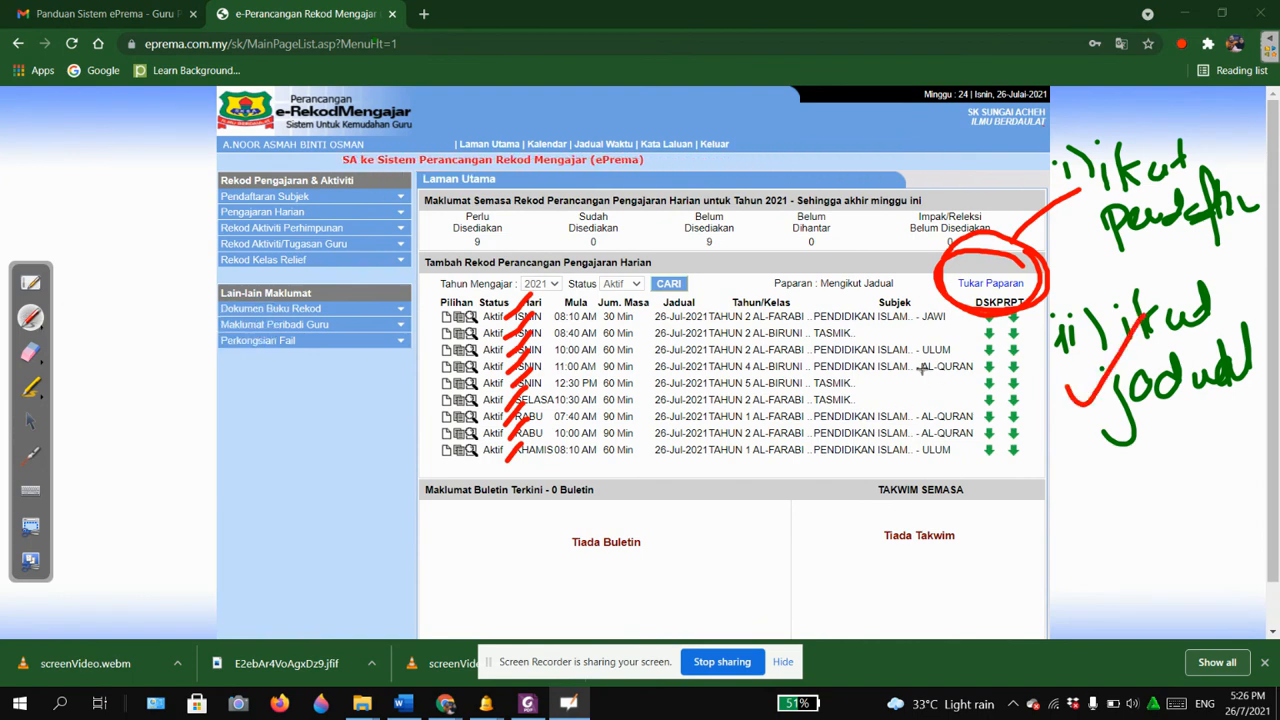
left_click_drag(861, 292, 917, 246)
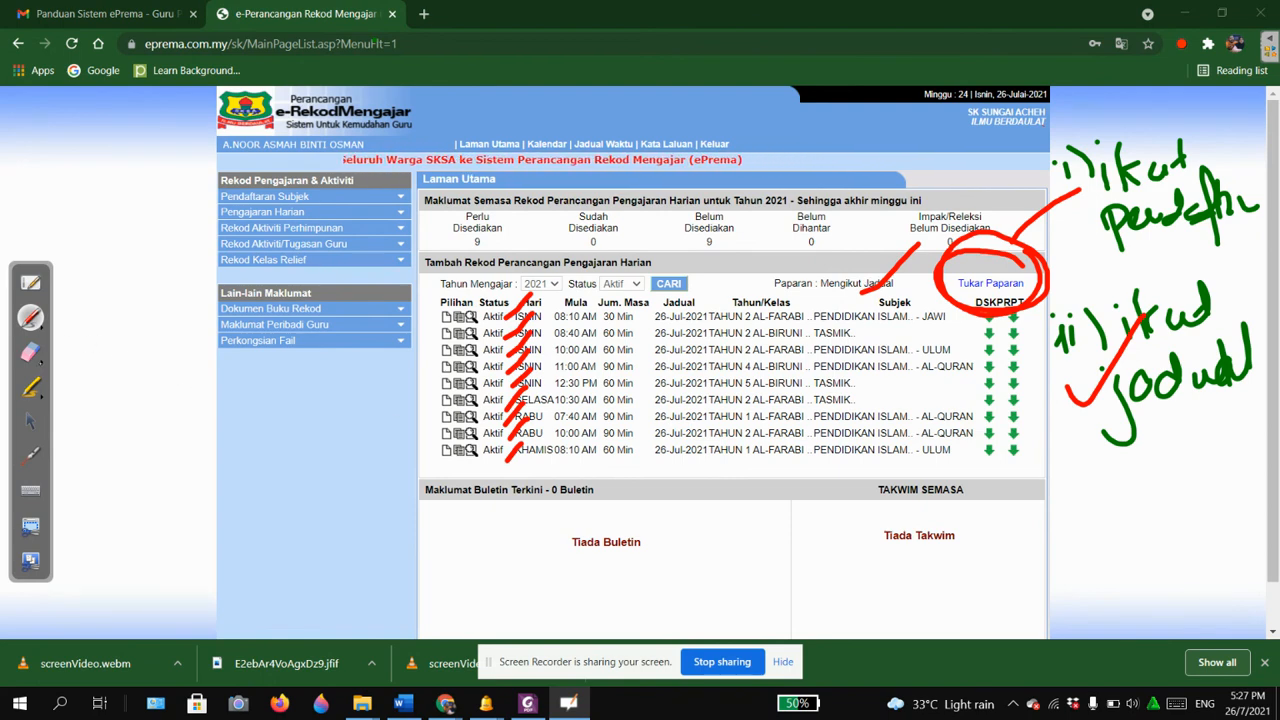
Erase the red stroke on Paparan : Mengikut Jadual, circle that label in red and add a tick beside it
left_click(30, 352)
mouse_move(895, 348)
left_mouse_down()
mouse_move(895, 272)
mouse_move(783, 318)
mouse_move(862, 232)
mouse_move(874, 344)
mouse_move(868, 238)
left_mouse_up()
left_click(30, 318)
mouse_move(720, 253)
left_mouse_down()
mouse_move(746, 247)
mouse_move(788, 196)
left_mouse_up()
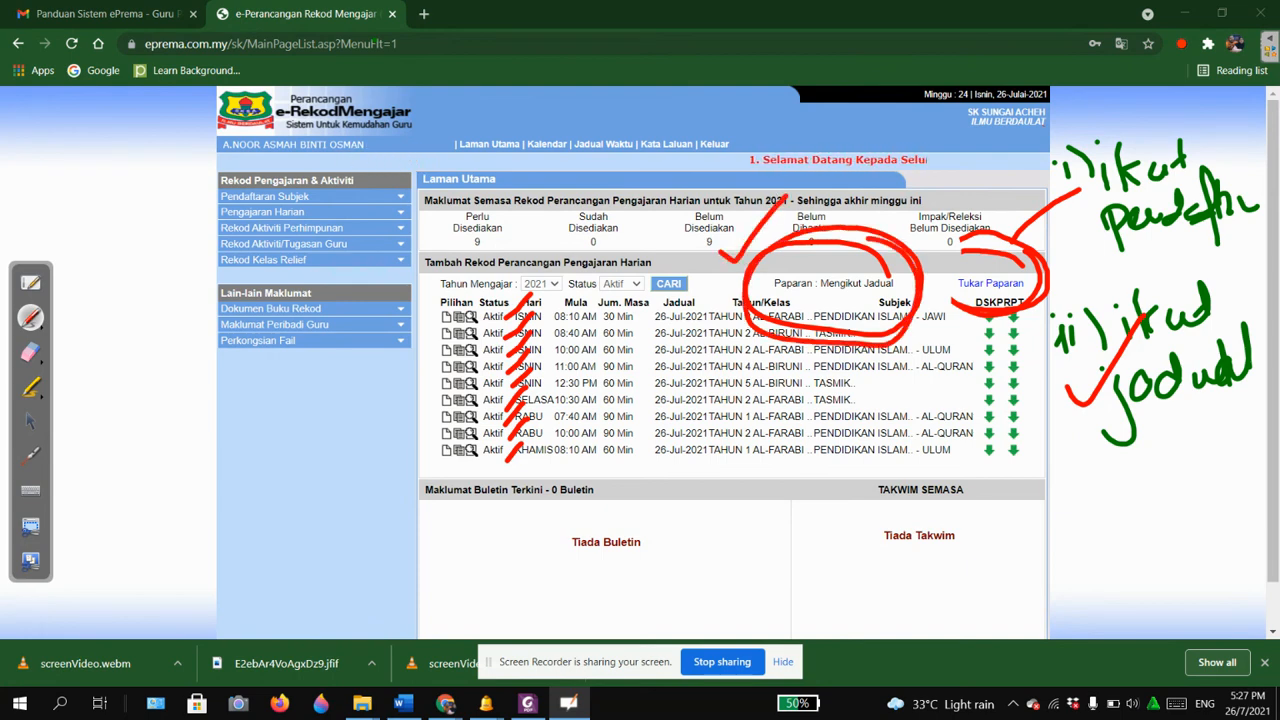